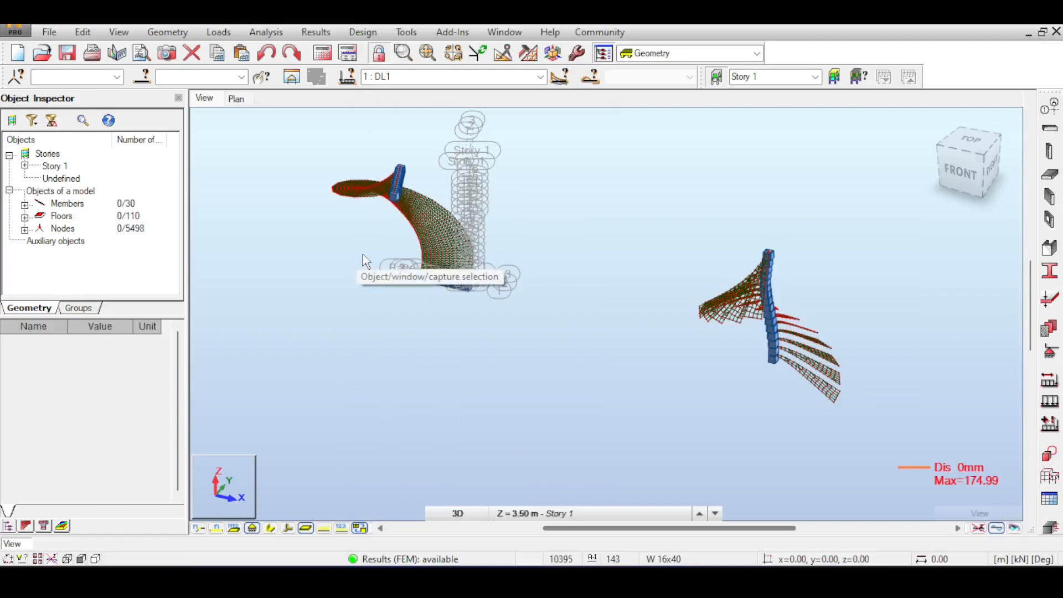
Step: Examine the meshed staircase models from near and far, including the cantilevered treads on their central column and the curved slab stair
{"action": "middle_click_drag", "start_coordinate": [680, 202], "coordinate": [681, 236]}
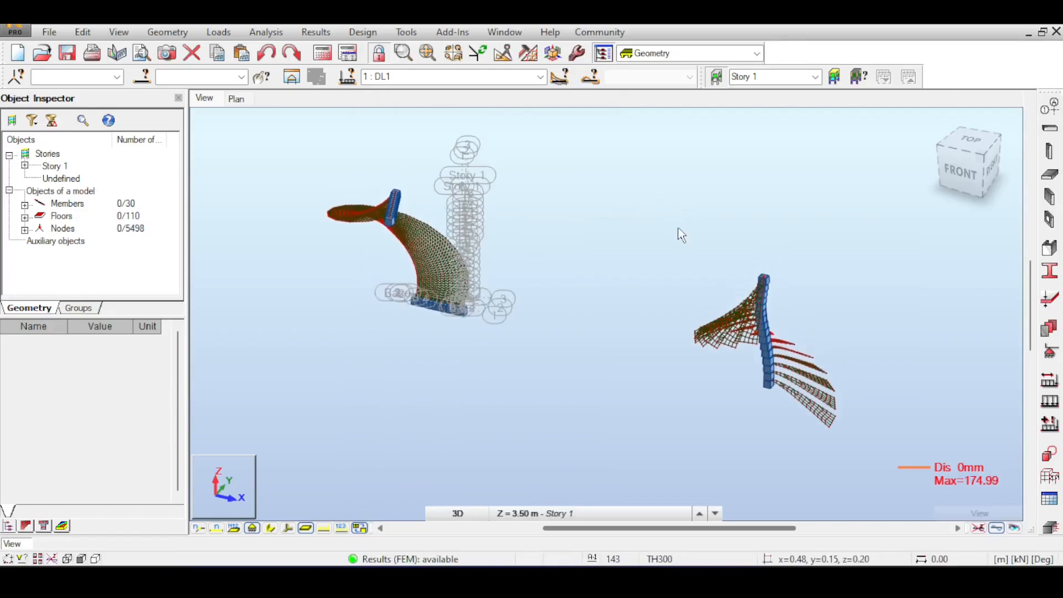
{"action": "scroll", "coordinate": [705, 244], "scroll_direction": "down", "scroll_amount": 5}
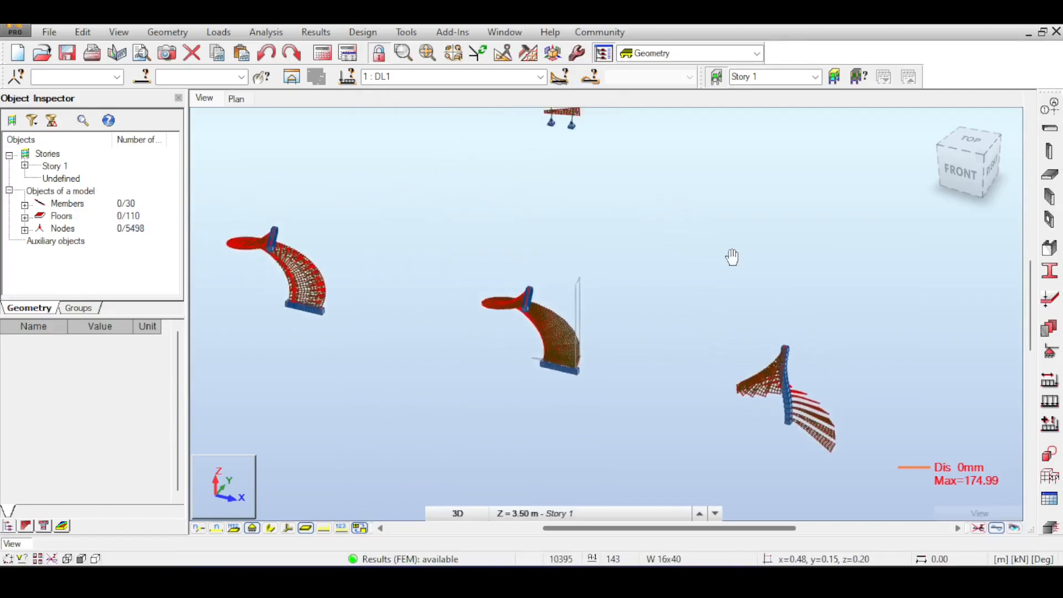
{"action": "scroll", "coordinate": [735, 259], "scroll_direction": "down", "scroll_amount": 1}
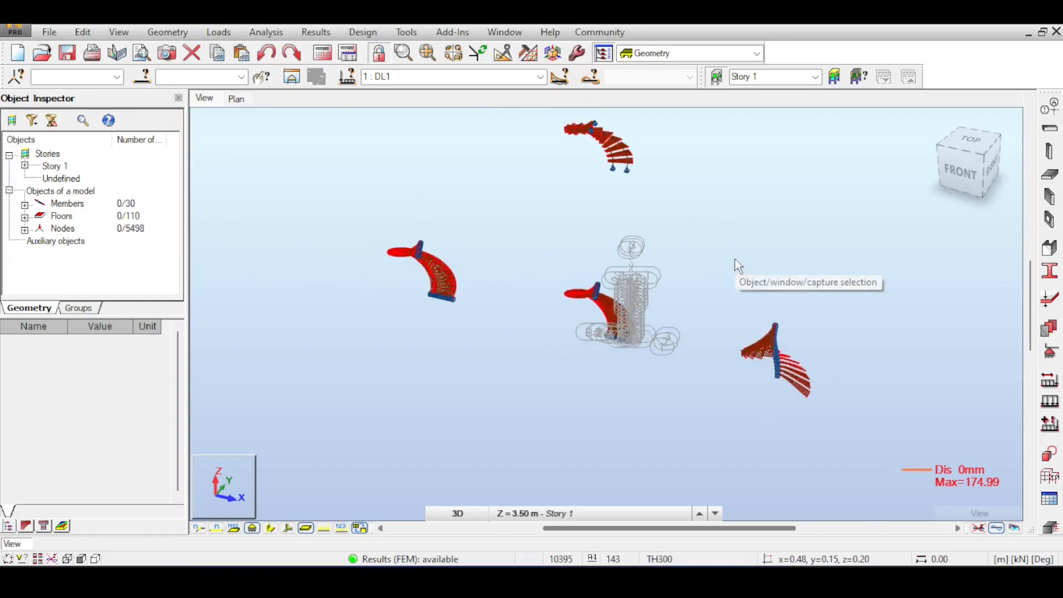
{"action": "middle_click_drag", "start_coordinate": [770, 232], "coordinate": [682, 240]}
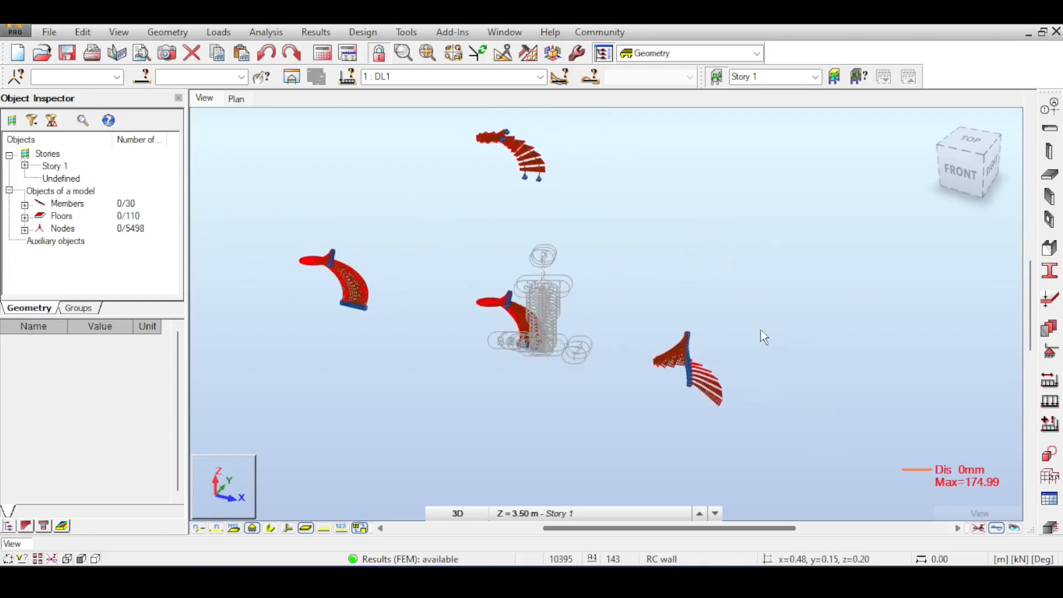
{"action": "scroll", "coordinate": [744, 360], "scroll_direction": "up", "scroll_amount": 4}
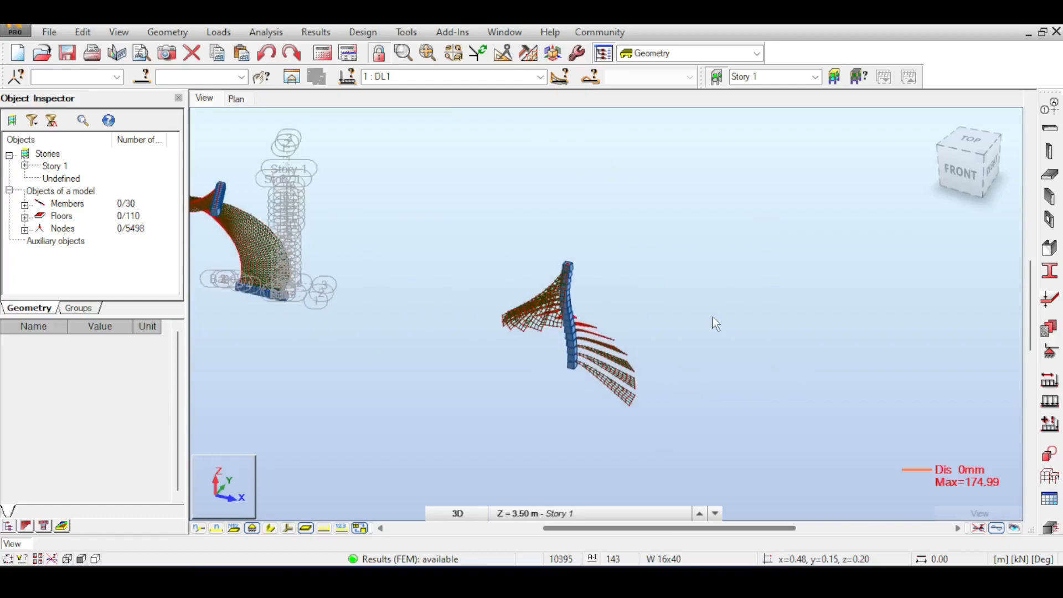
{"action": "scroll", "coordinate": [644, 300], "scroll_direction": "up", "scroll_amount": 4}
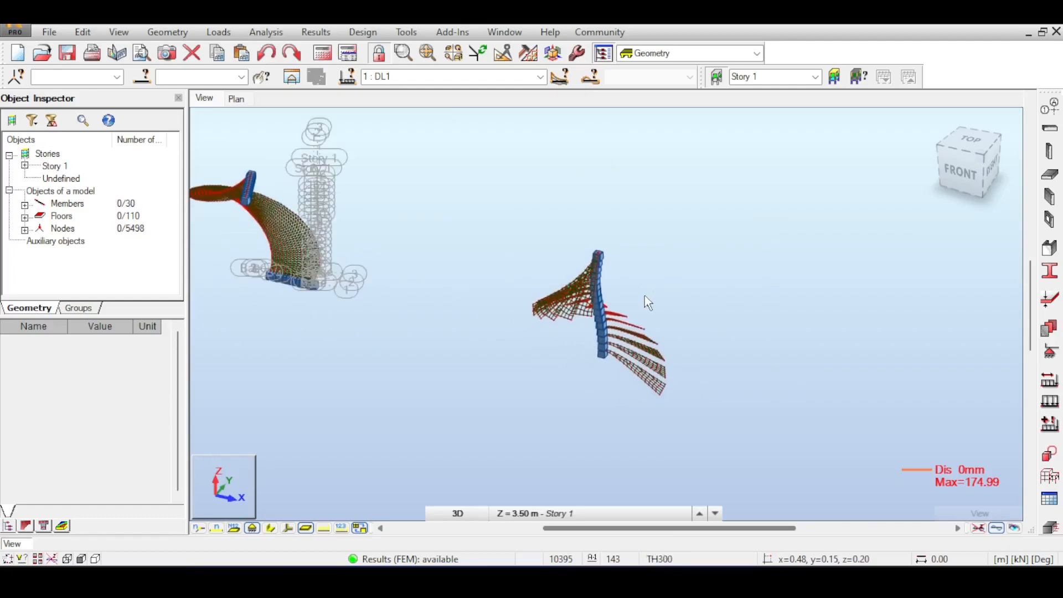
{"action": "scroll", "coordinate": [645, 297], "scroll_direction": "up", "scroll_amount": 4}
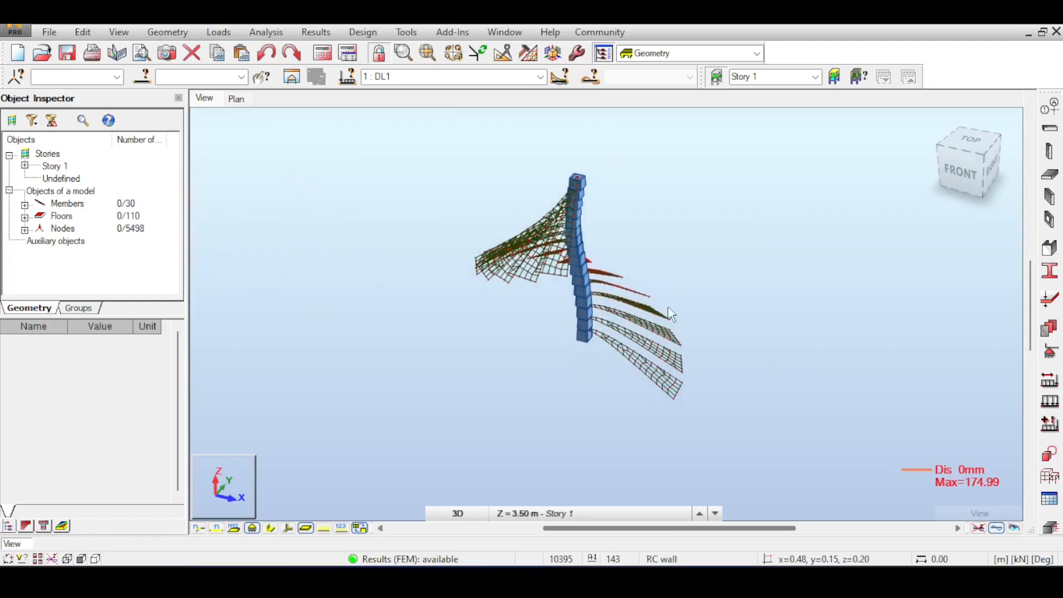
{"action": "scroll", "coordinate": [669, 312], "scroll_direction": "up", "scroll_amount": 1}
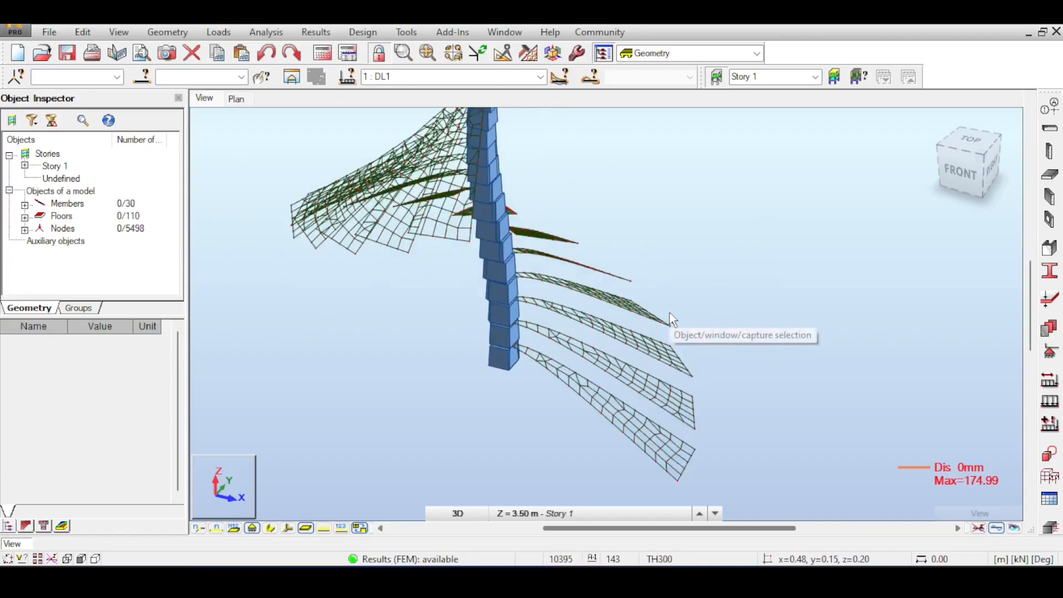
{"action": "scroll", "coordinate": [700, 294], "scroll_direction": "down", "scroll_amount": 5}
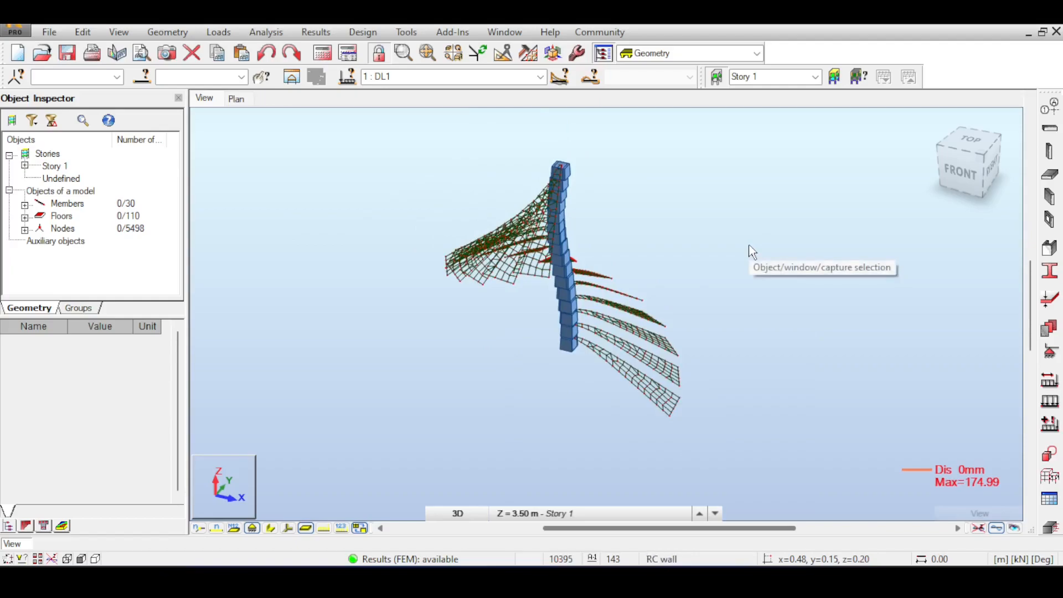
{"action": "middle_click_drag", "start_coordinate": [740, 240], "coordinate": [771, 205]}
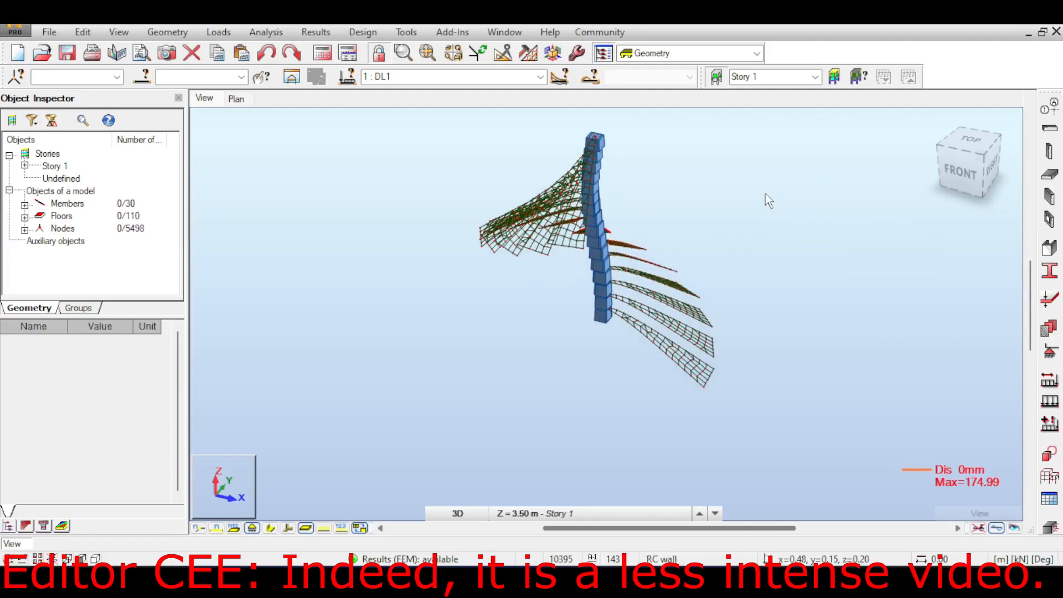
{"action": "scroll", "coordinate": [766, 193], "scroll_direction": "down", "scroll_amount": 6}
{"action": "middle_click_drag", "start_coordinate": [622, 140], "coordinate": [749, 176]}
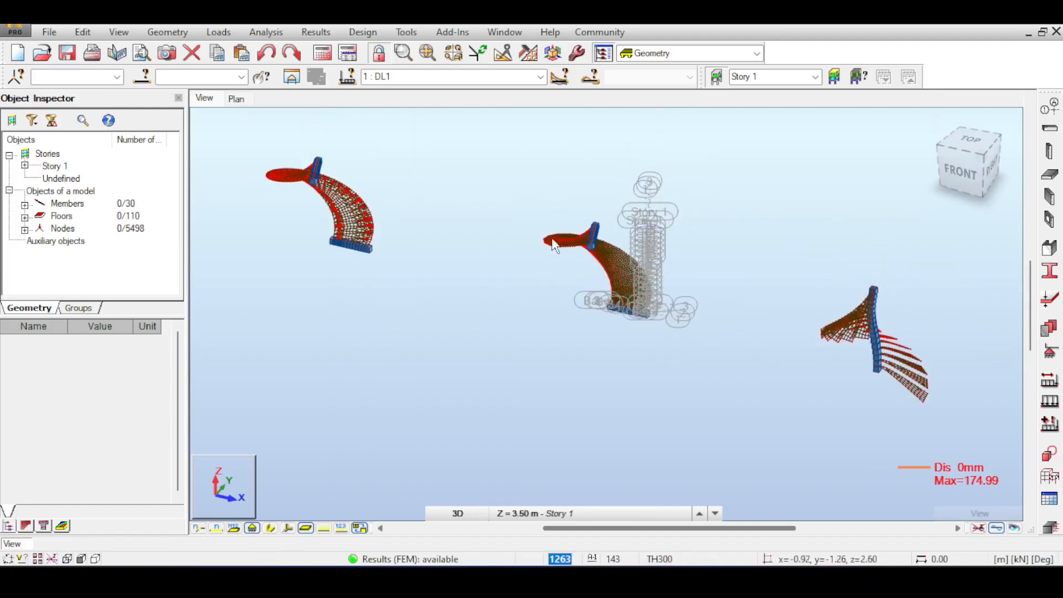
{"action": "scroll", "coordinate": [554, 227], "scroll_direction": "up", "scroll_amount": 3}
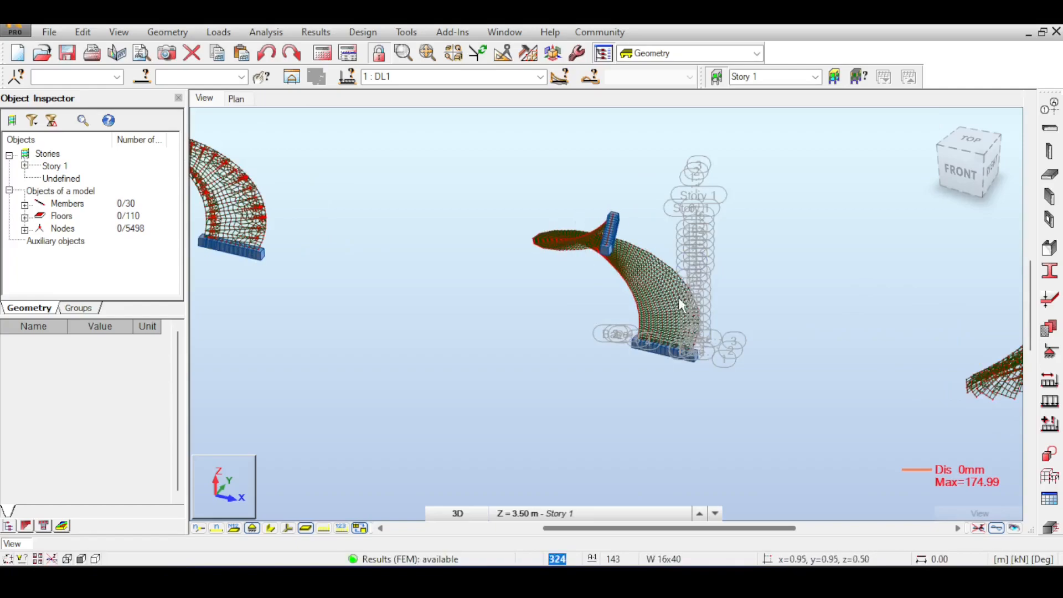
Step: Delete the finite element mesh from all floor panels of the staircase models using the FE mesh generation options
{"action": "left_click", "coordinate": [576, 54]}
{"action": "left_click", "coordinate": [501, 65]}
{"action": "left_click", "coordinate": [529, 53]}
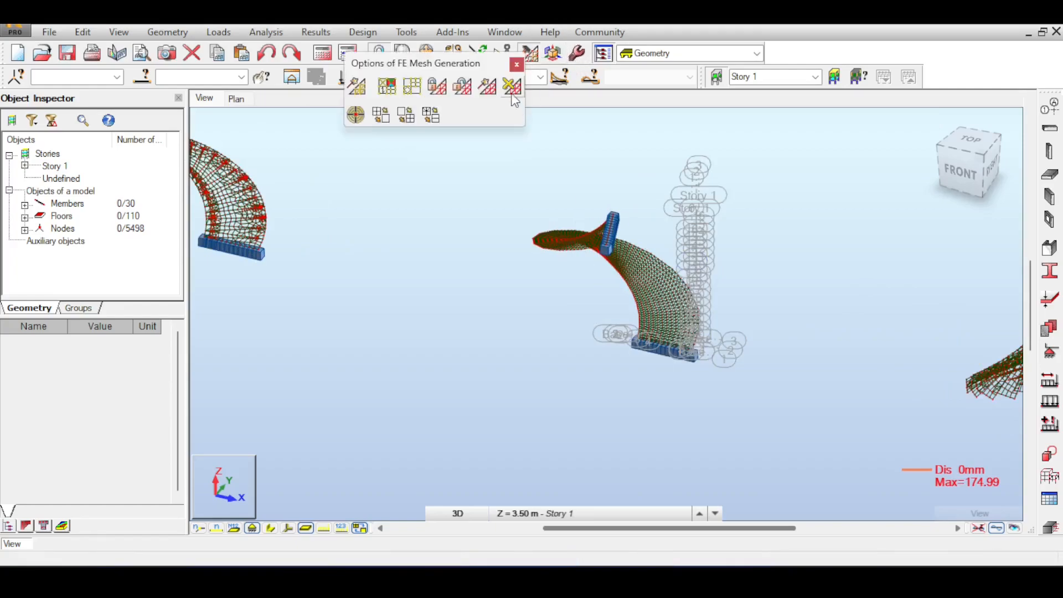
{"action": "left_click", "coordinate": [512, 89]}
{"action": "left_click", "coordinate": [568, 326]}
{"action": "left_click", "coordinate": [565, 328]}
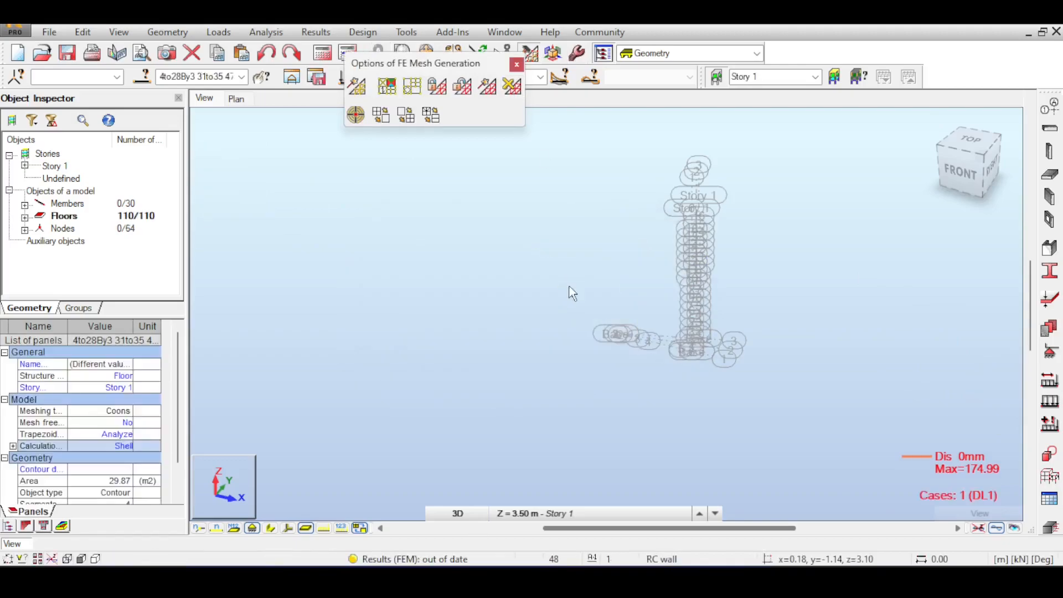
Step: Turn off the displacement (deformation) display so the staircase models are drawn undeformed, and clear the panel selection
{"action": "scroll", "coordinate": [569, 287], "scroll_direction": "down", "scroll_amount": 9}
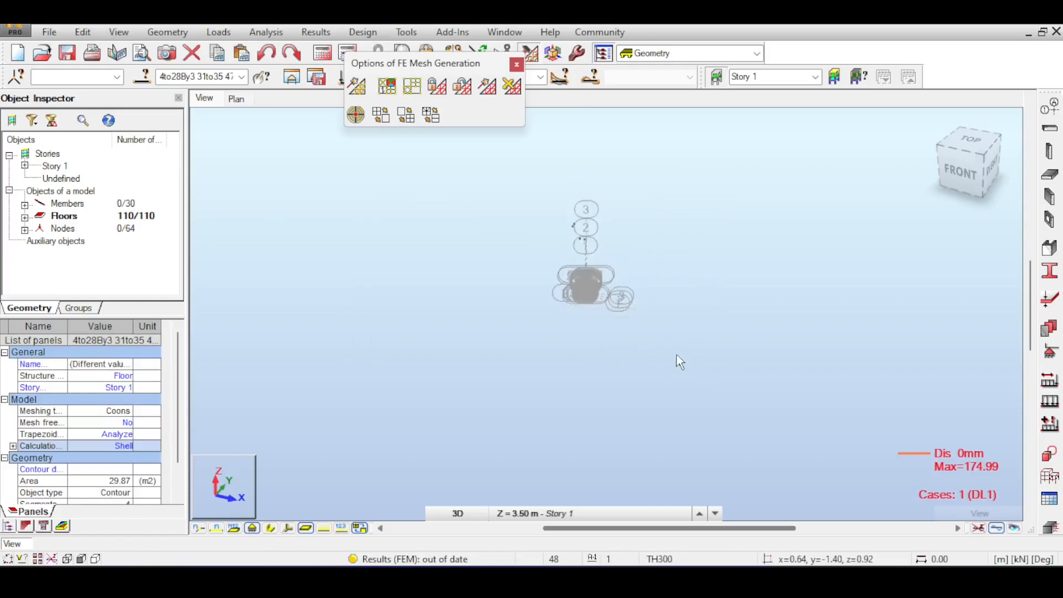
{"action": "scroll", "coordinate": [675, 354], "scroll_direction": "up", "scroll_amount": 2}
{"action": "middle_click_drag", "start_coordinate": [520, 183], "coordinate": [565, 215]}
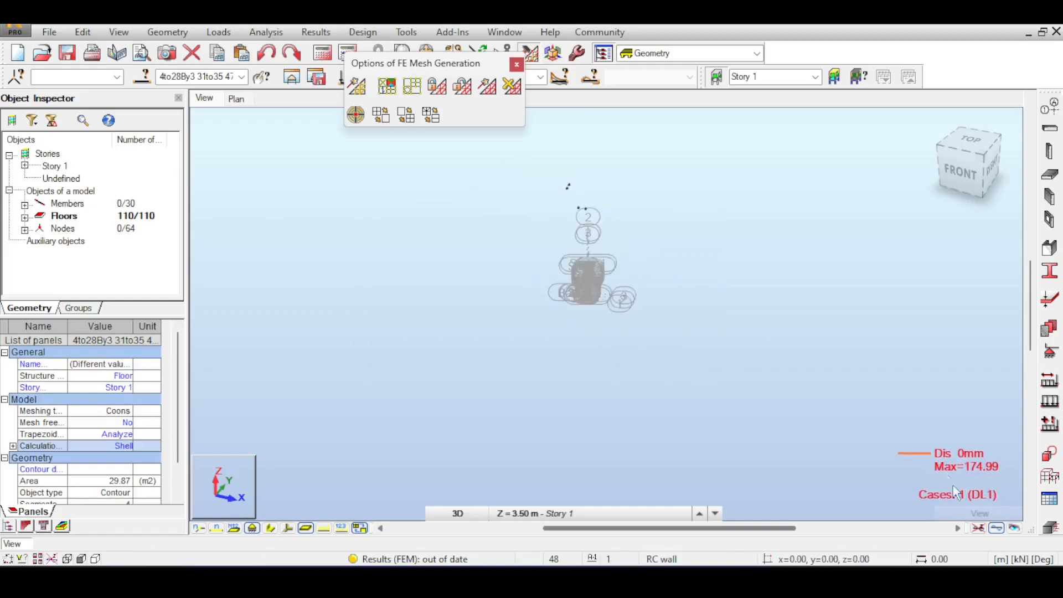
{"action": "left_click", "coordinate": [1000, 529]}
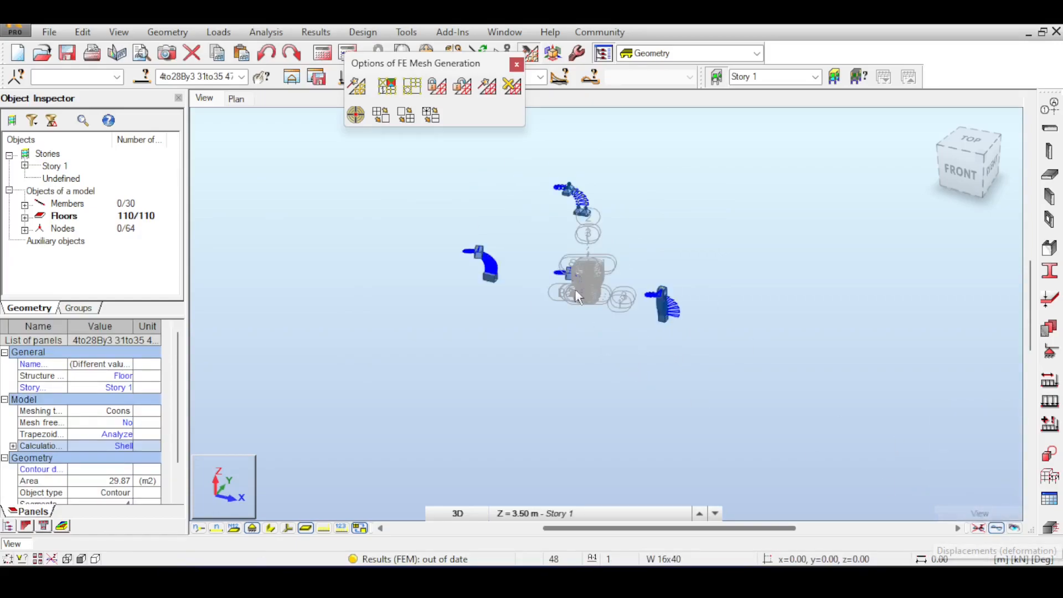
{"action": "scroll", "coordinate": [581, 250], "scroll_direction": "up", "scroll_amount": 5}
{"action": "left_click", "coordinate": [710, 316]}
{"action": "middle_click_drag", "start_coordinate": [656, 379], "coordinate": [653, 269]}
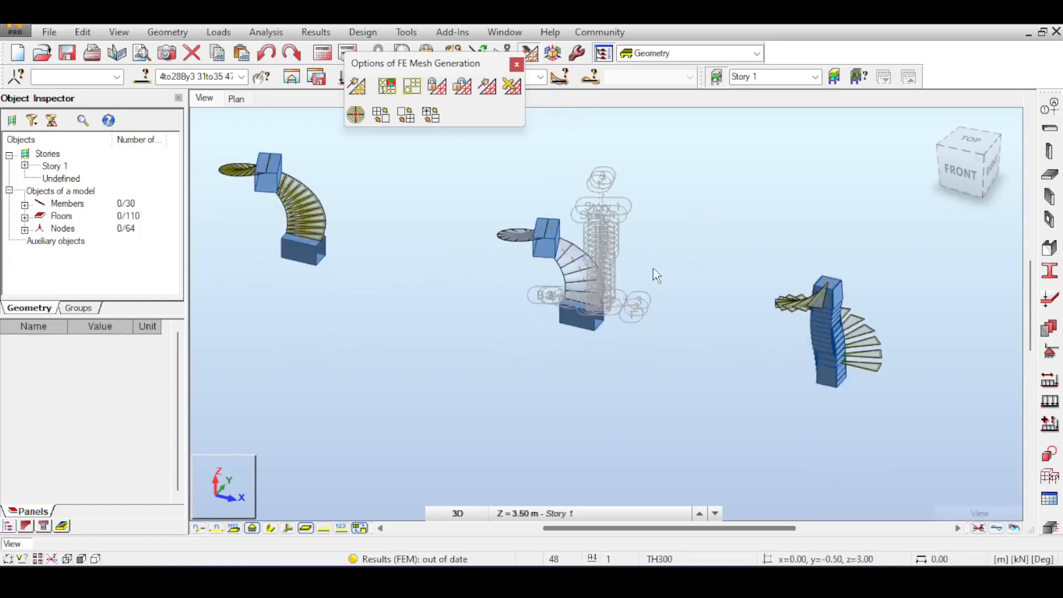
Step: Hide the members' section shapes in the 3D view and close the FE mesh generation options
{"action": "scroll", "coordinate": [653, 269], "scroll_direction": "up", "scroll_amount": 3}
{"action": "left_click", "coordinate": [254, 530]}
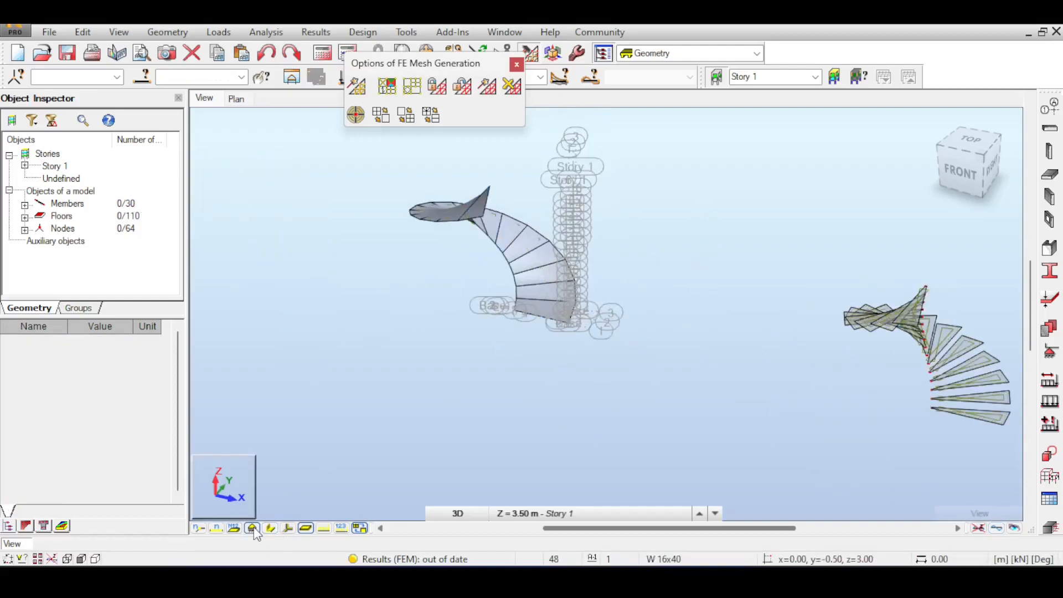
{"action": "left_click", "coordinate": [516, 65]}
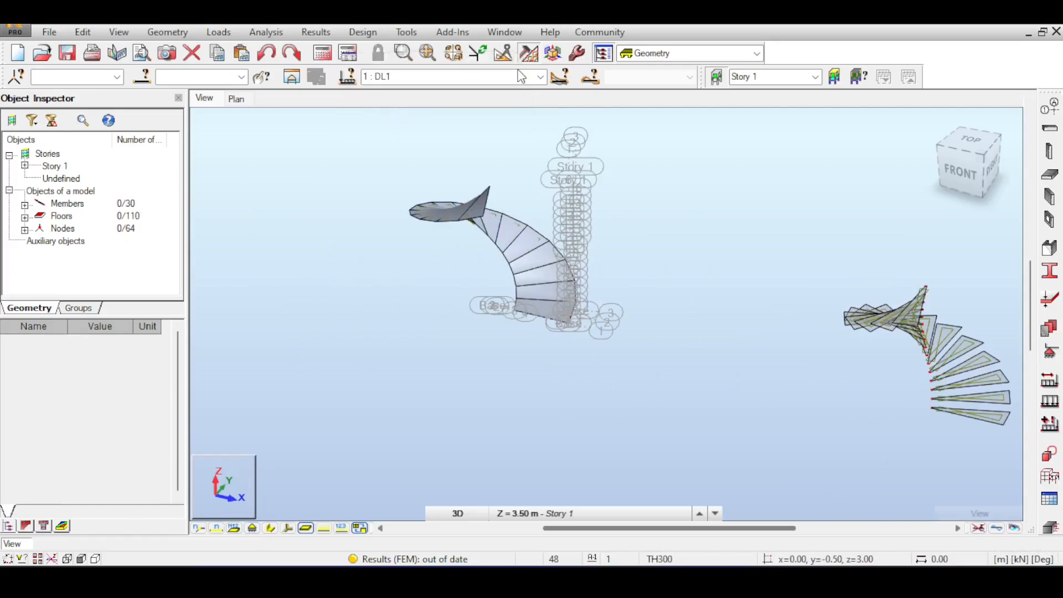
Step: Add load case 2 with live nature, named LL1, and close the load types
{"action": "left_click", "coordinate": [1049, 380]}
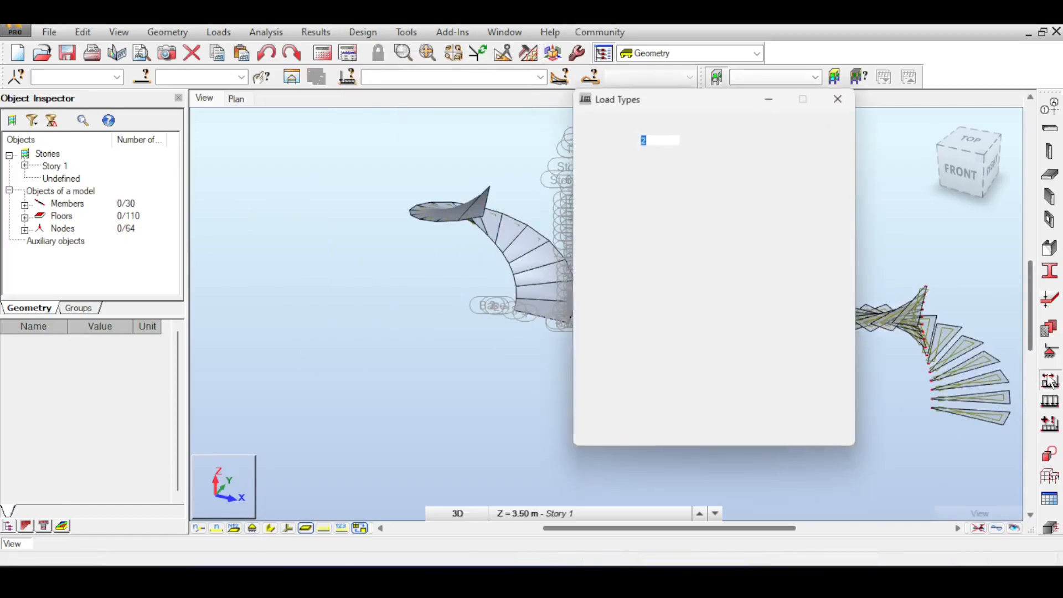
{"action": "left_click", "coordinate": [704, 162]}
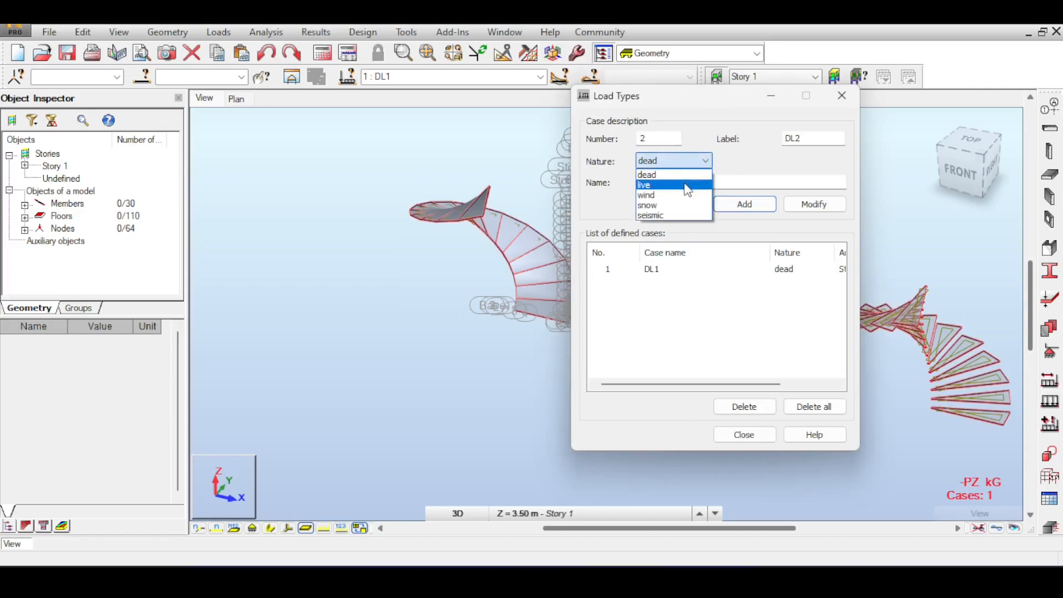
{"action": "left_click", "coordinate": [687, 187]}
{"action": "left_click", "coordinate": [731, 203]}
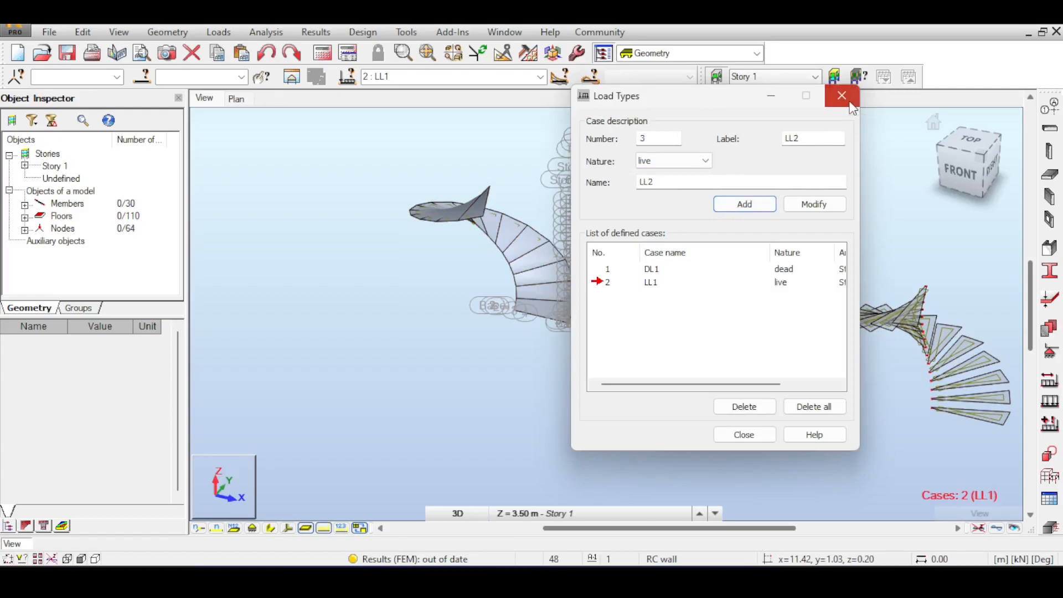
{"action": "left_click", "coordinate": [851, 104]}
Step: Open the load definition for the live load case LL1
{"action": "scroll", "coordinate": [786, 214], "scroll_direction": "down", "scroll_amount": 3}
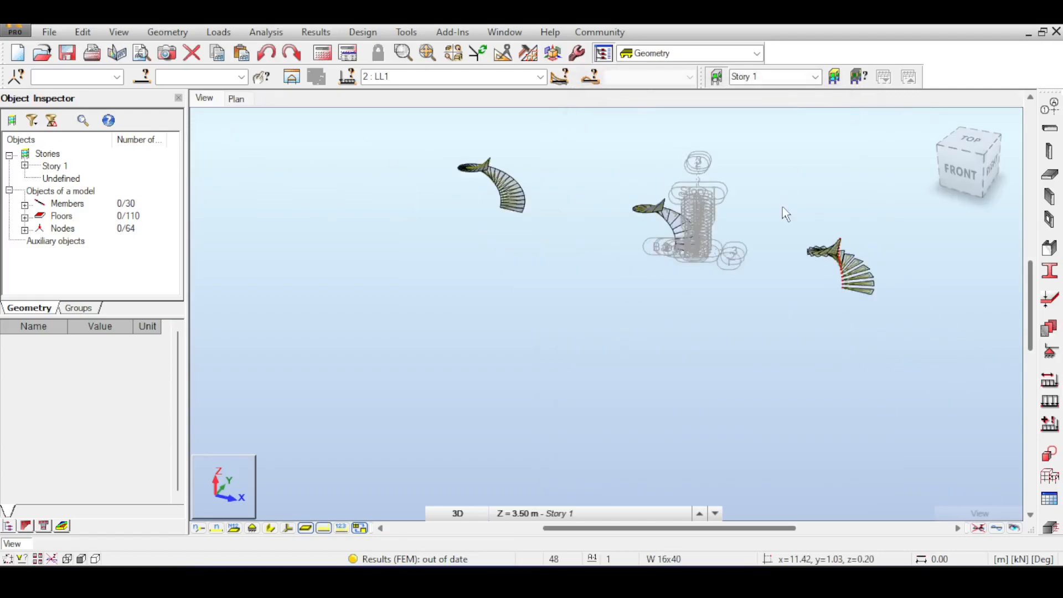
{"action": "middle_click_drag", "start_coordinate": [786, 159], "coordinate": [778, 189]}
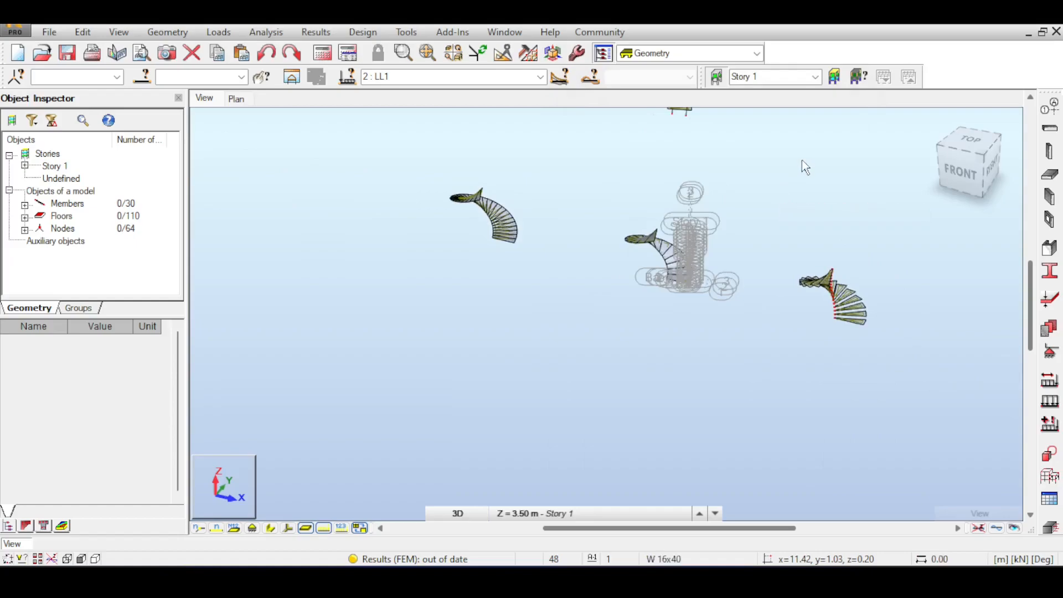
{"action": "middle_click_drag", "start_coordinate": [802, 161], "coordinate": [764, 226]}
{"action": "scroll", "coordinate": [799, 225], "scroll_direction": "down", "scroll_amount": 2}
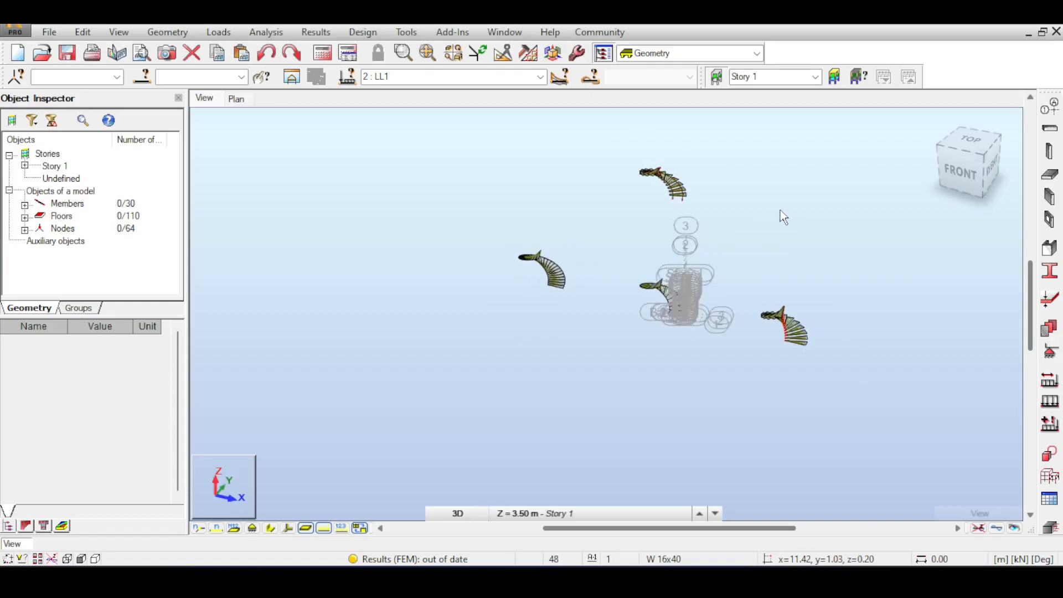
{"action": "scroll", "coordinate": [669, 307], "scroll_direction": "up", "scroll_amount": 4}
{"action": "scroll", "coordinate": [766, 196], "scroll_direction": "down", "scroll_amount": 1}
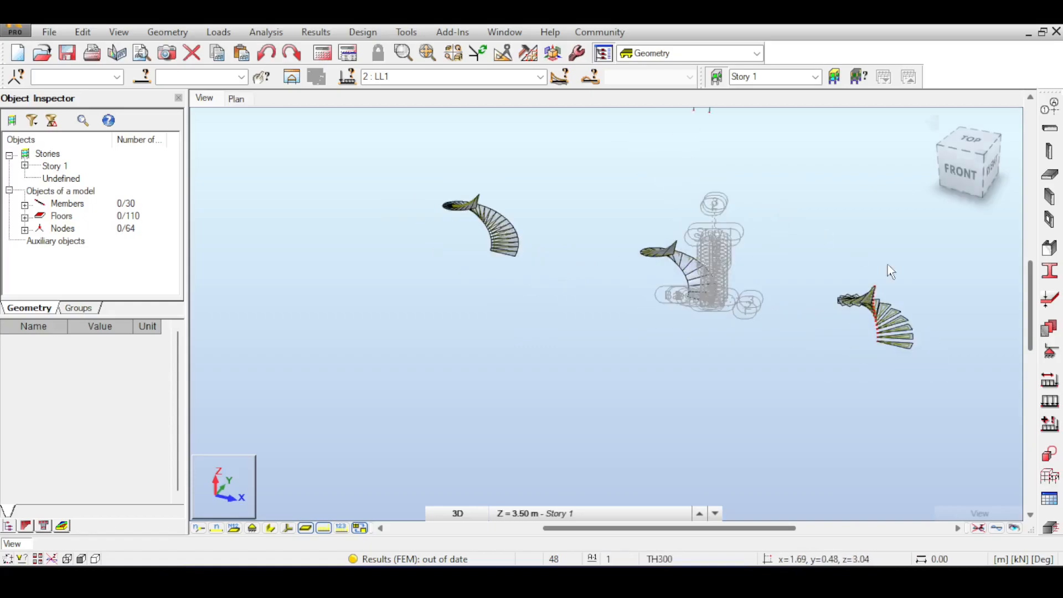
{"action": "left_click", "coordinate": [1049, 403]}
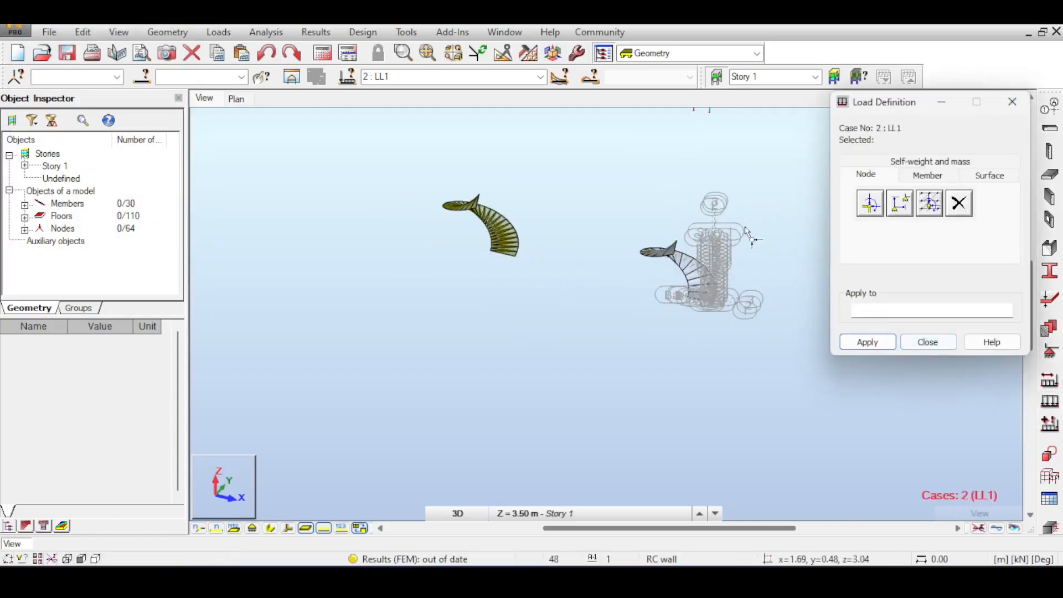
Step: Examine the central curved slab staircase up close and compare it with the neighbouring stair models
{"action": "middle_click_drag", "start_coordinate": [793, 150], "coordinate": [759, 155]}
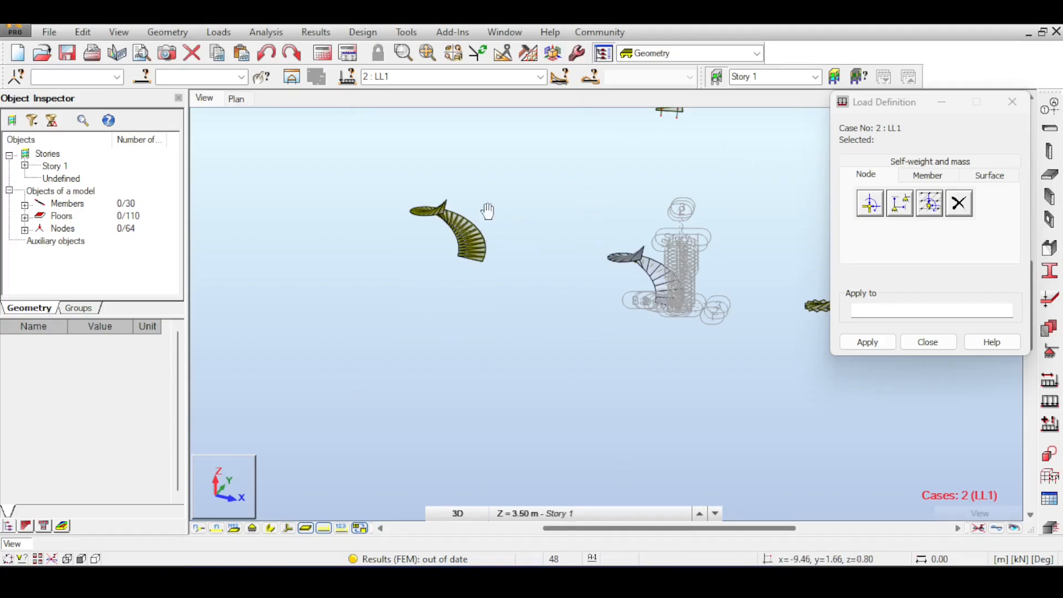
{"action": "scroll", "coordinate": [486, 258], "scroll_direction": "up", "scroll_amount": 5}
{"action": "scroll", "coordinate": [526, 233], "scroll_direction": "down", "scroll_amount": 5}
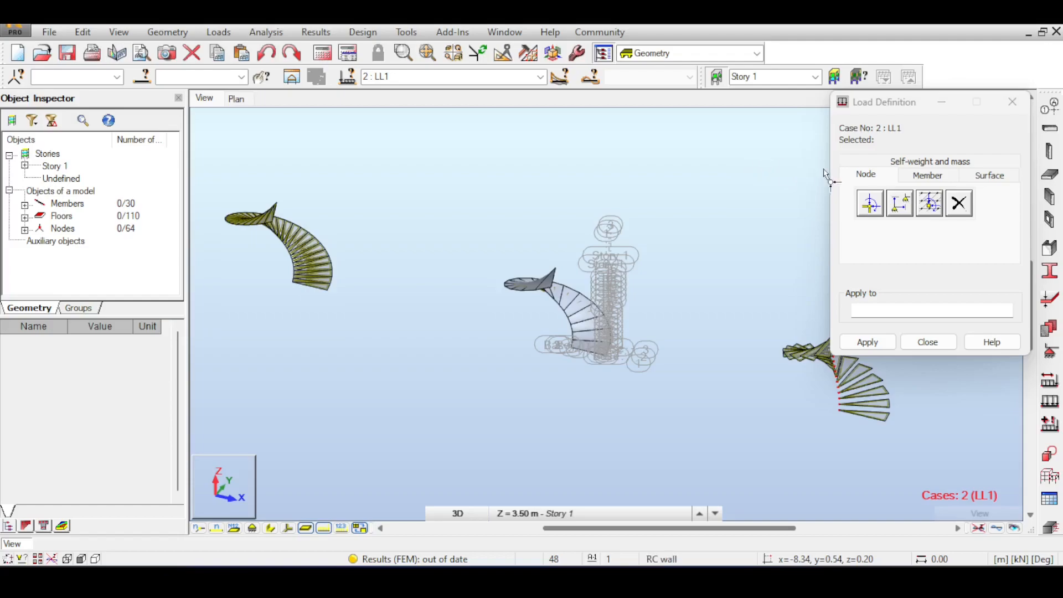
{"action": "scroll", "coordinate": [570, 334], "scroll_direction": "up", "scroll_amount": 4}
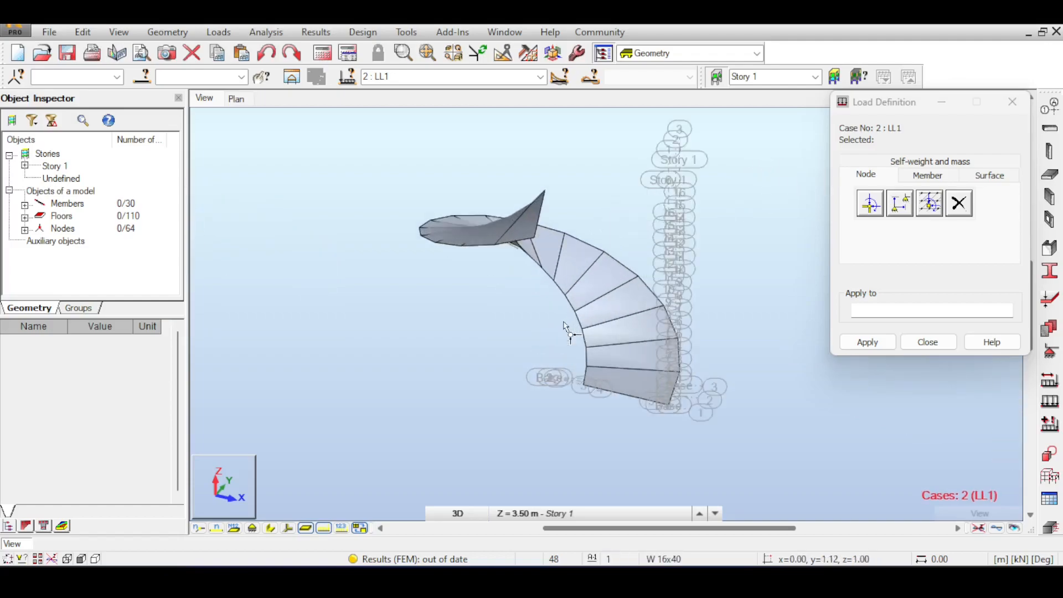
{"action": "scroll", "coordinate": [571, 334], "scroll_direction": "up", "scroll_amount": 1}
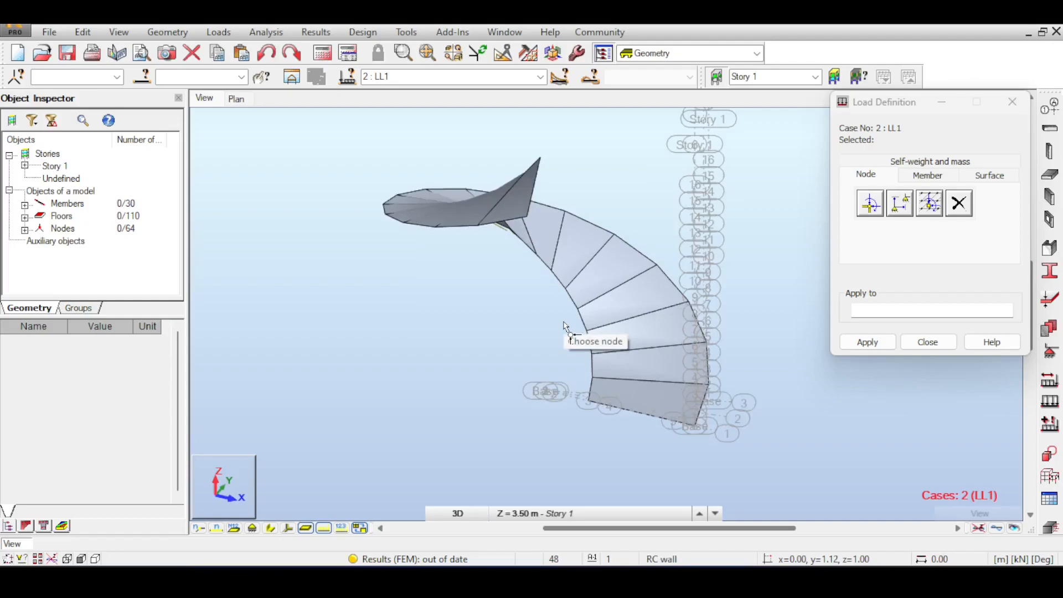
{"action": "scroll", "coordinate": [565, 326], "scroll_direction": "down", "scroll_amount": 1}
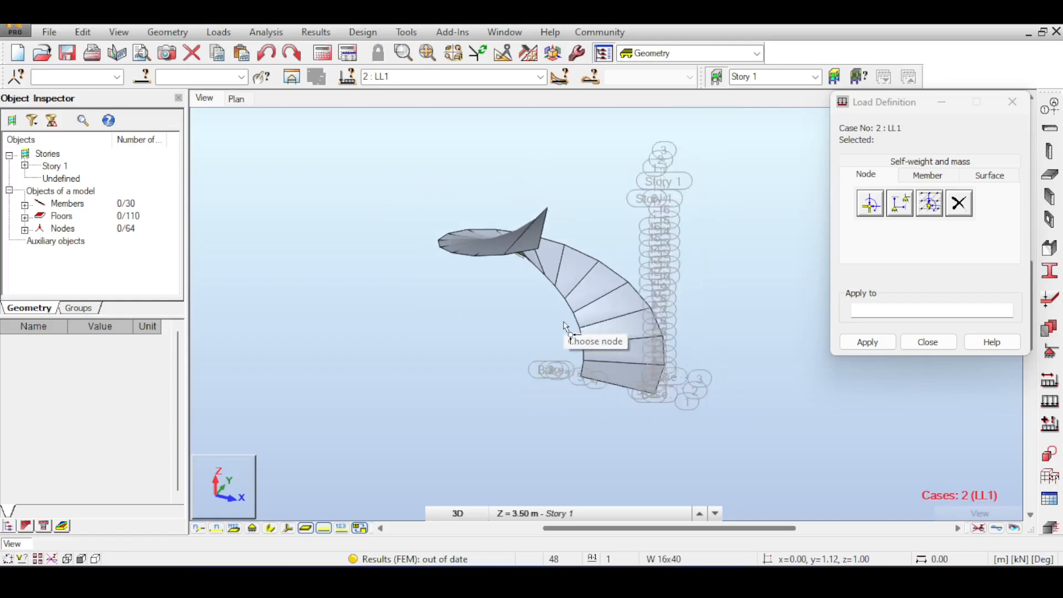
{"action": "scroll", "coordinate": [565, 326], "scroll_direction": "down", "scroll_amount": 1}
{"action": "scroll", "coordinate": [565, 327], "scroll_direction": "down", "scroll_amount": 1}
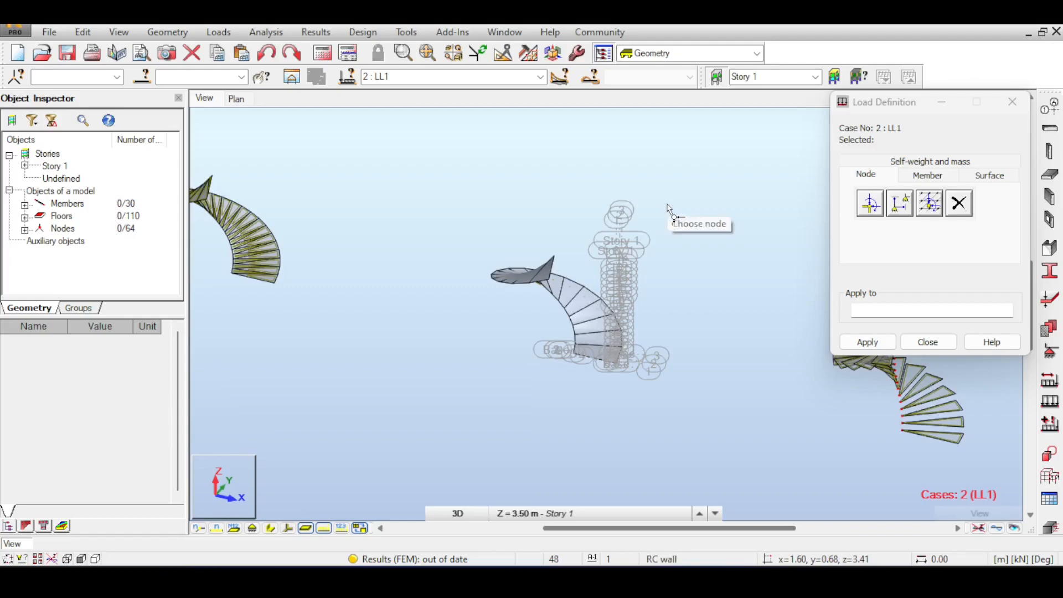
{"action": "middle_click_drag", "start_coordinate": [695, 199], "coordinate": [714, 215]}
{"action": "scroll", "coordinate": [714, 213], "scroll_direction": "down", "scroll_amount": 3}
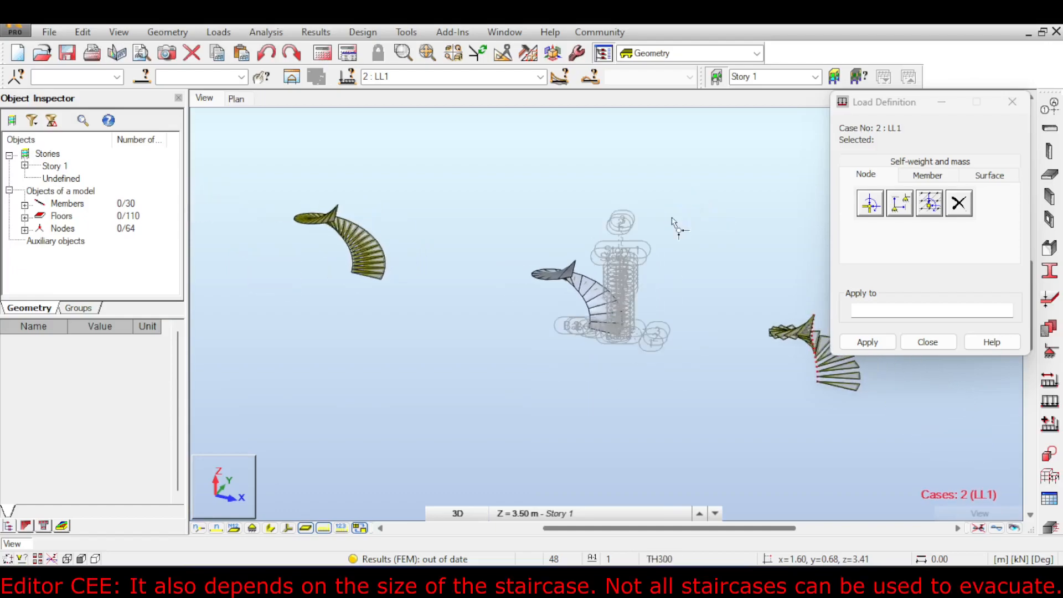
Step: Define a uniform planar surface load of -5 kPa in global Z, set as a projected load
{"action": "middle_click_drag", "start_coordinate": [687, 218], "coordinate": [636, 216]}
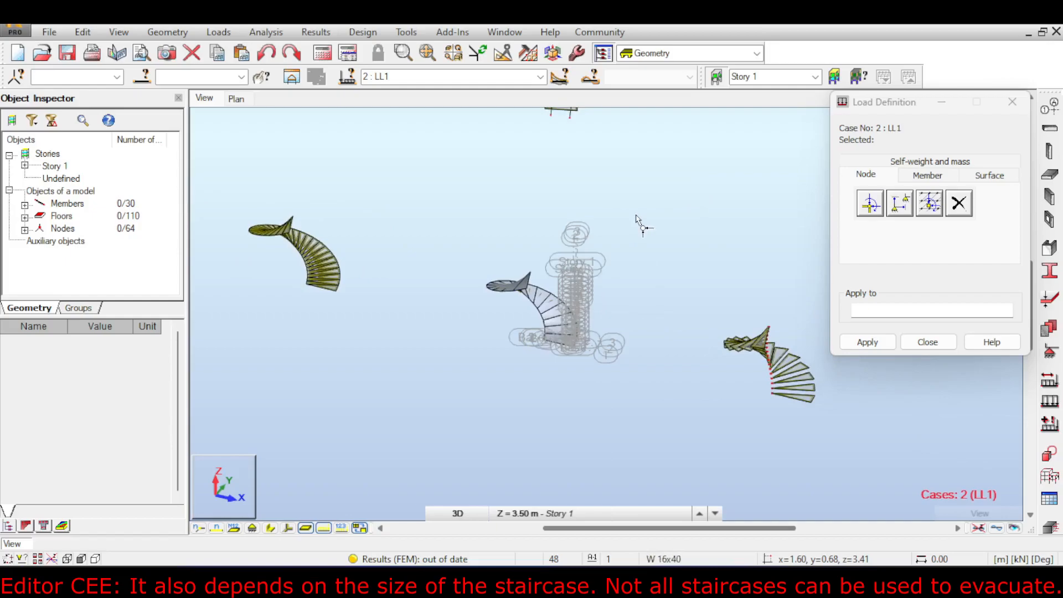
{"action": "left_click", "coordinate": [1000, 175]}
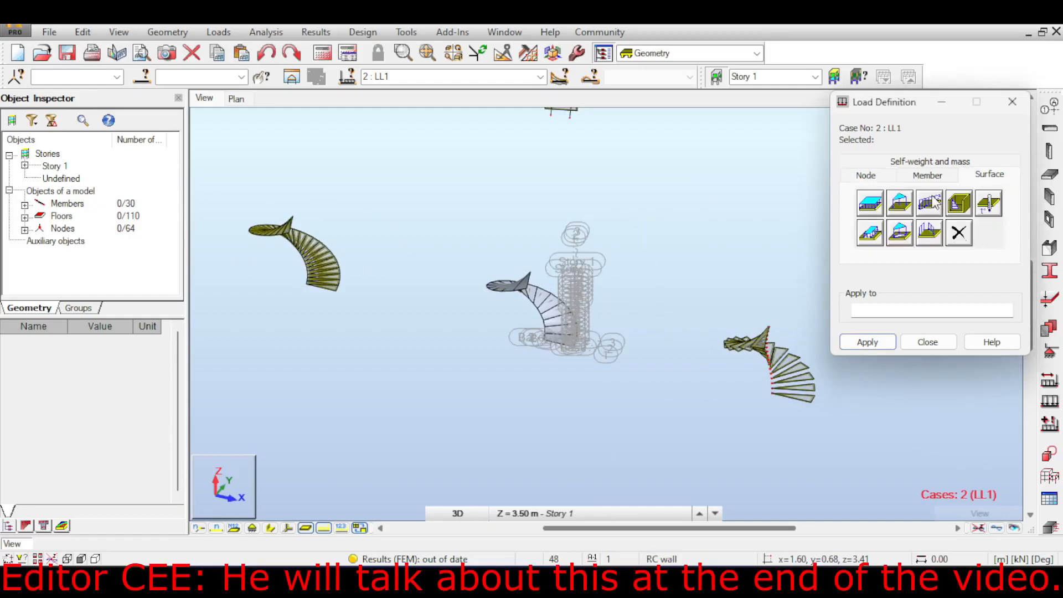
{"action": "left_click", "coordinate": [893, 206]}
{"action": "left_click", "coordinate": [1025, 99]}
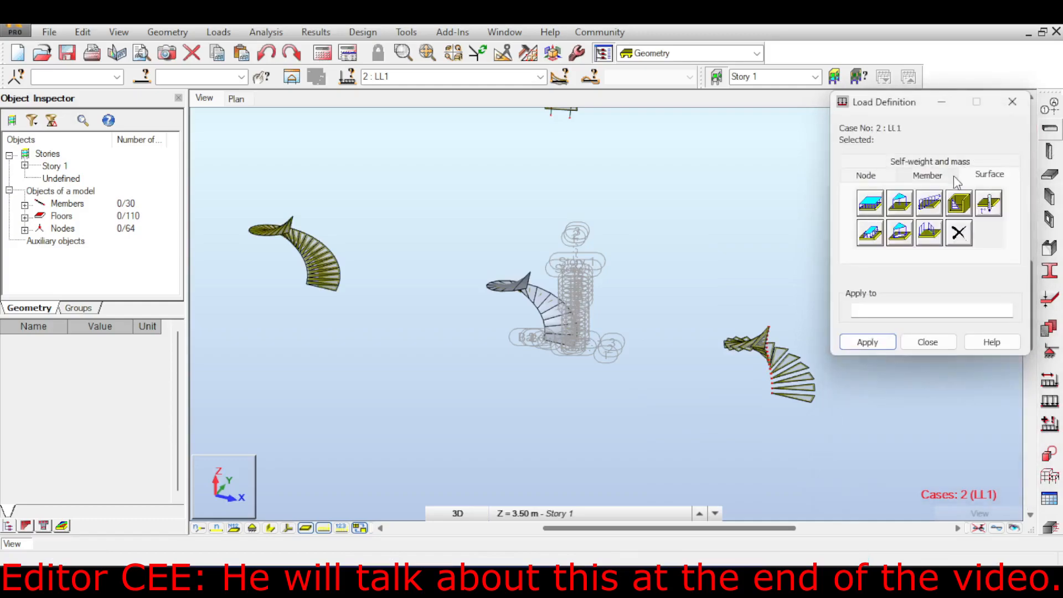
{"action": "left_click", "coordinate": [871, 204]}
{"action": "left_click", "coordinate": [947, 284]}
{"action": "left_click", "coordinate": [947, 301]}
{"action": "type", "text": "-5"}
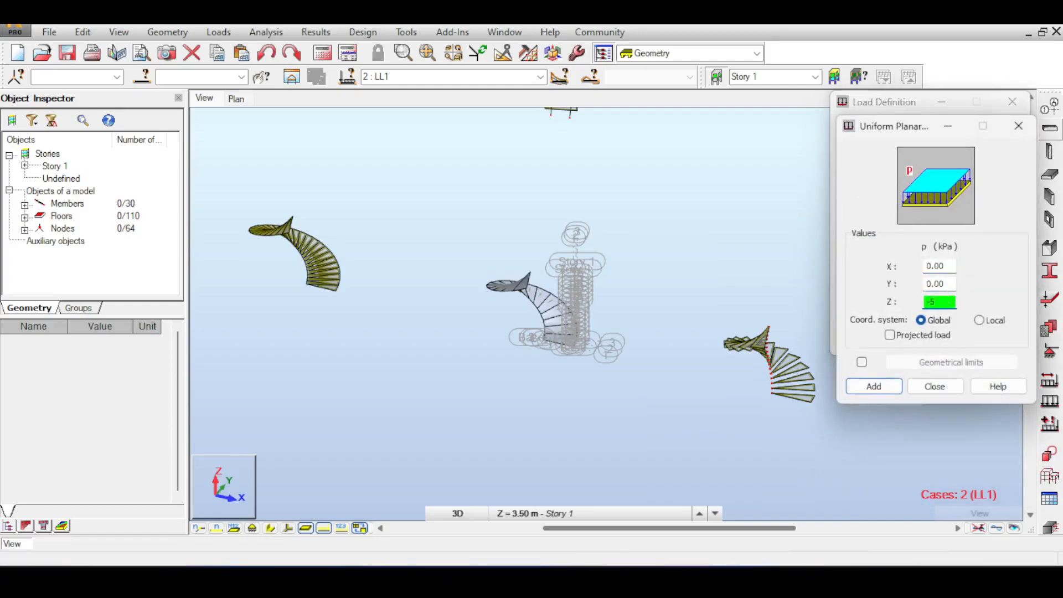
{"action": "left_click", "coordinate": [892, 336]}
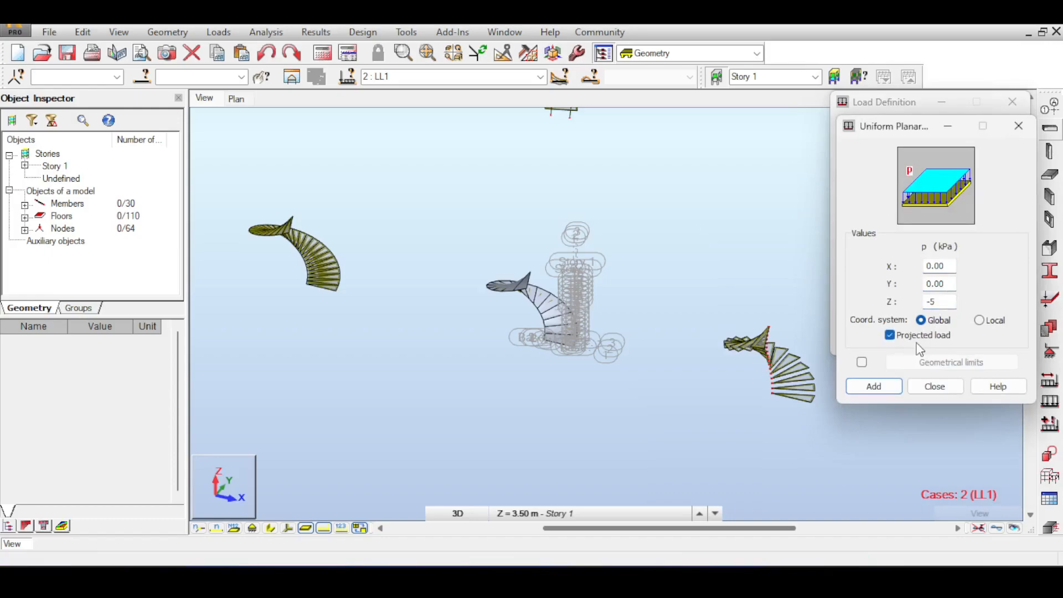
Step: Examine the panels of the curved slab staircase up close and compare it with the surrounding stair models
{"action": "middle_click_drag", "start_coordinate": [758, 254], "coordinate": [744, 268]}
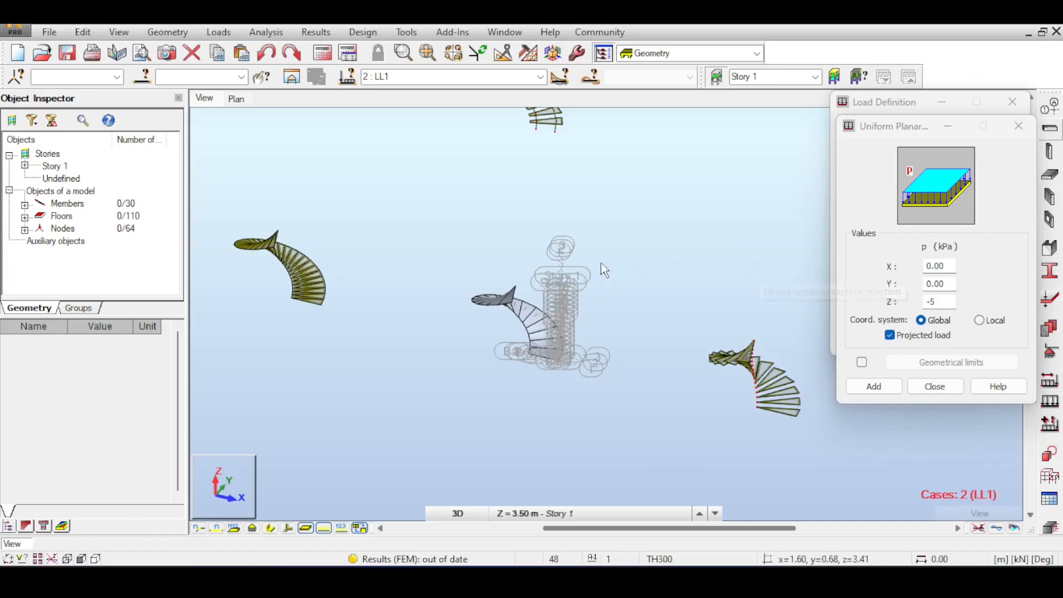
{"action": "scroll", "coordinate": [600, 268], "scroll_direction": "down", "scroll_amount": 2}
{"action": "middle_click_drag", "start_coordinate": [659, 242], "coordinate": [647, 285]}
{"action": "scroll", "coordinate": [659, 284], "scroll_direction": "down", "scroll_amount": 1}
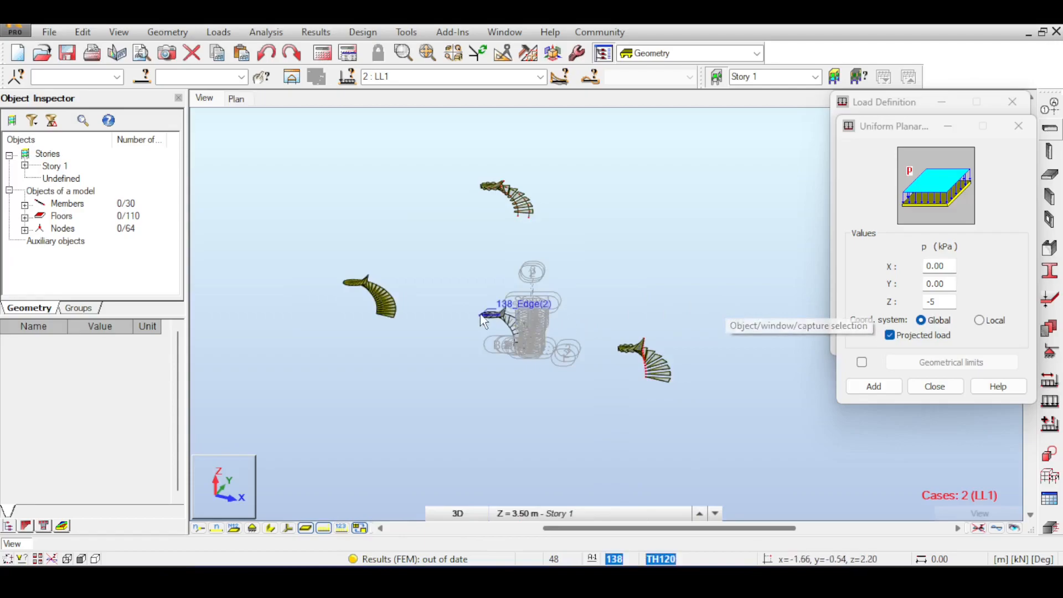
{"action": "scroll", "coordinate": [487, 310], "scroll_direction": "up", "scroll_amount": 2}
{"action": "scroll", "coordinate": [546, 310], "scroll_direction": "up", "scroll_amount": 1}
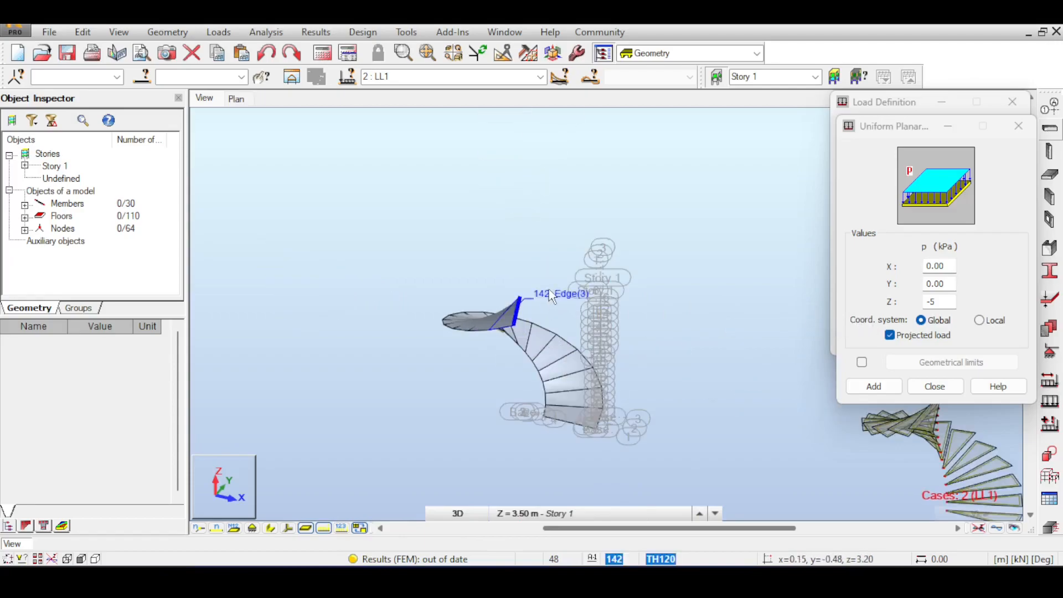
{"action": "scroll", "coordinate": [540, 308], "scroll_direction": "up", "scroll_amount": 4}
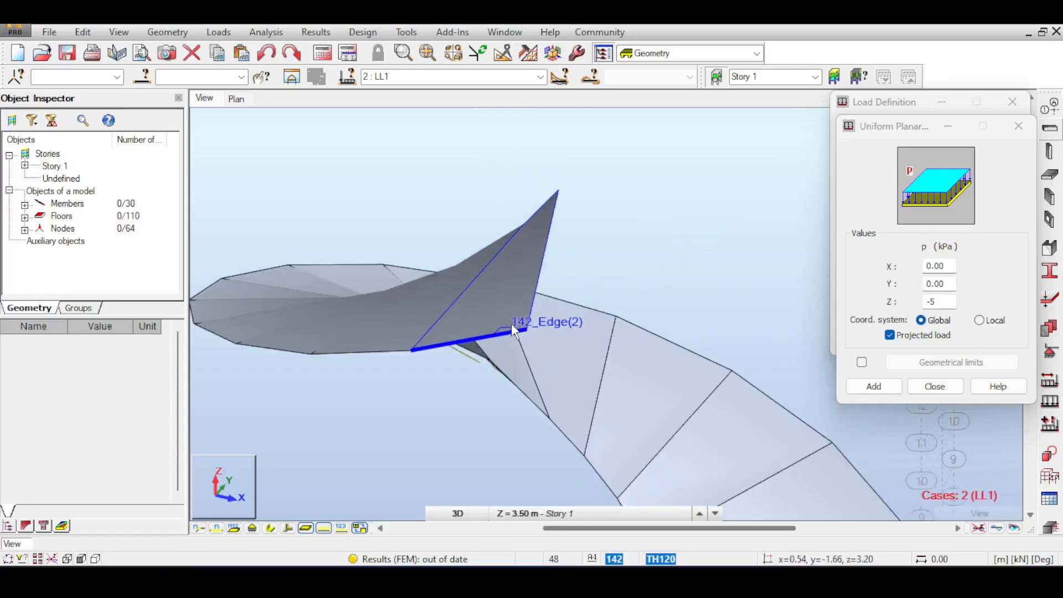
{"action": "scroll", "coordinate": [574, 339], "scroll_direction": "down", "scroll_amount": 5}
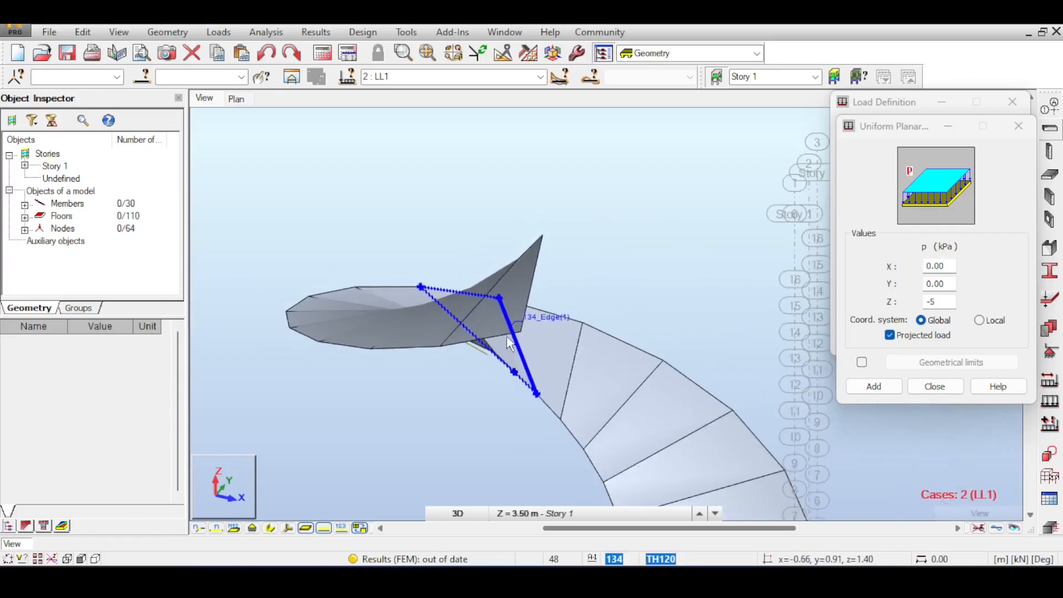
{"action": "scroll", "coordinate": [548, 328], "scroll_direction": "down", "scroll_amount": 6}
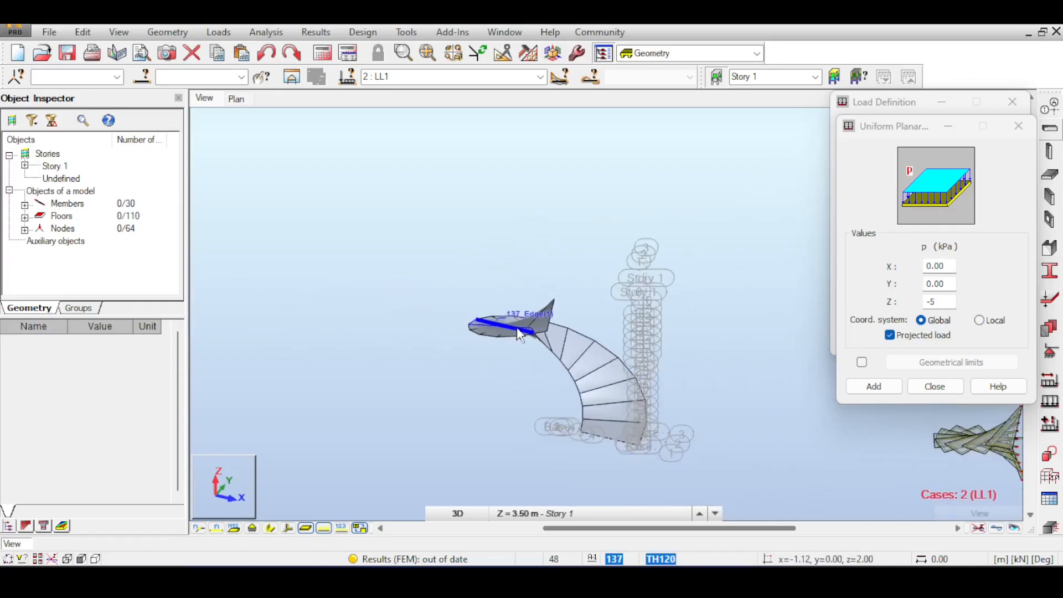
Step: Apply the uniform planar load to the panels of all four staircases in load case LL1
{"action": "scroll", "coordinate": [507, 343], "scroll_direction": "down", "scroll_amount": 3}
{"action": "left_click_drag", "start_coordinate": [290, 193], "coordinate": [643, 423]}
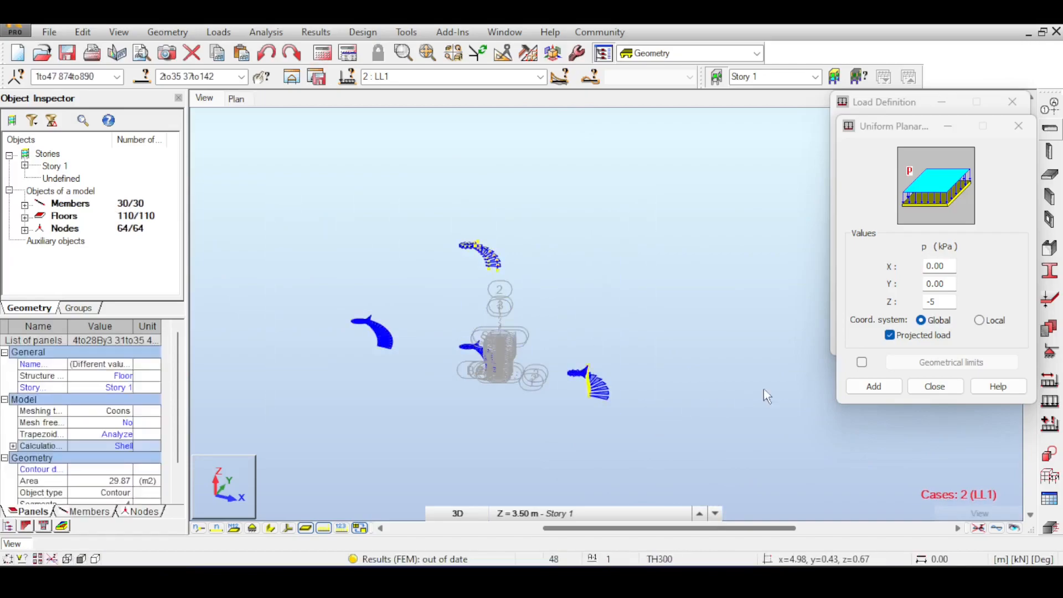
{"action": "left_click", "coordinate": [885, 387]}
{"action": "left_click", "coordinate": [869, 342]}
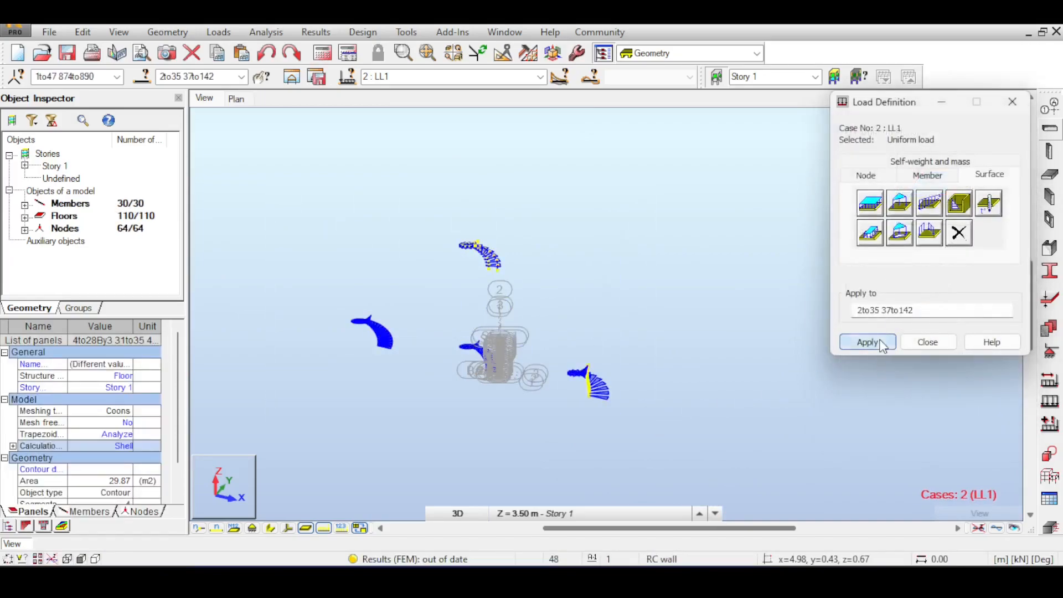
{"action": "scroll", "coordinate": [506, 332], "scroll_direction": "up", "scroll_amount": 3}
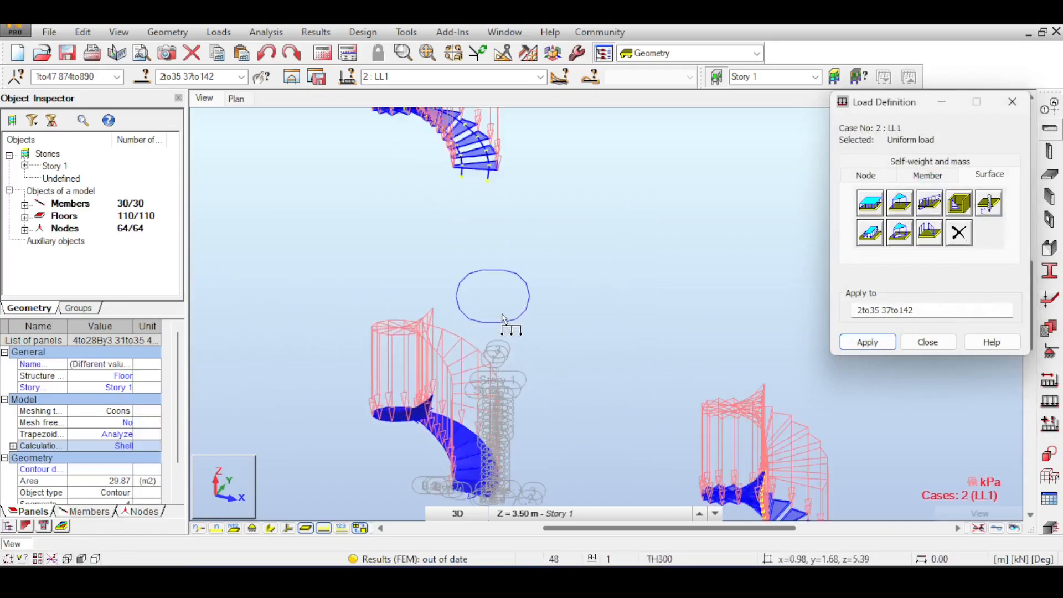
Step: Close the load definition, make DL1 the active load case and clear the selection
{"action": "left_click", "coordinate": [928, 342]}
{"action": "left_click", "coordinate": [474, 75]}
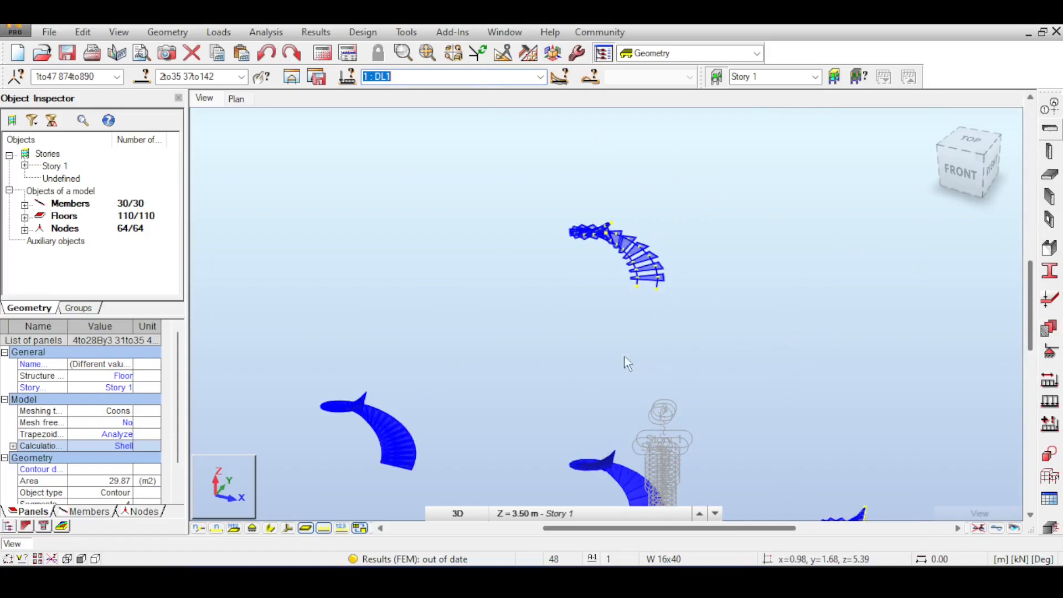
{"action": "left_click", "coordinate": [590, 270]}
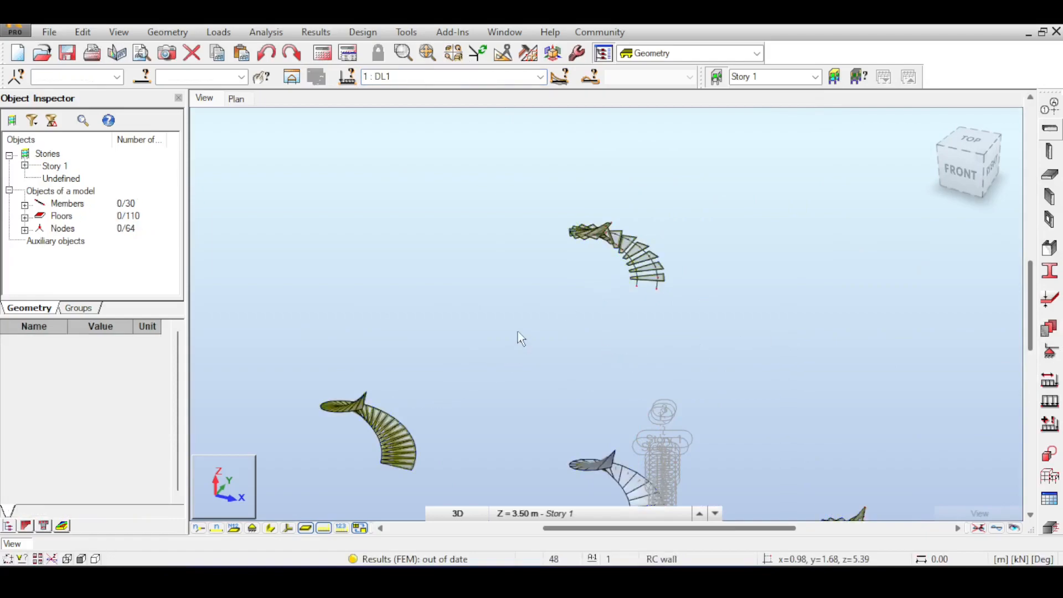
Step: Inspect the staircase with the stepped, folded panels and compare it with the other stair models
{"action": "scroll", "coordinate": [527, 310], "scroll_direction": "up", "scroll_amount": 3}
{"action": "middle_click_drag", "start_coordinate": [646, 254], "coordinate": [767, 246]}
{"action": "middle_click_drag", "start_coordinate": [521, 309], "coordinate": [673, 191]}
{"action": "scroll", "coordinate": [425, 426], "scroll_direction": "up", "scroll_amount": 2}
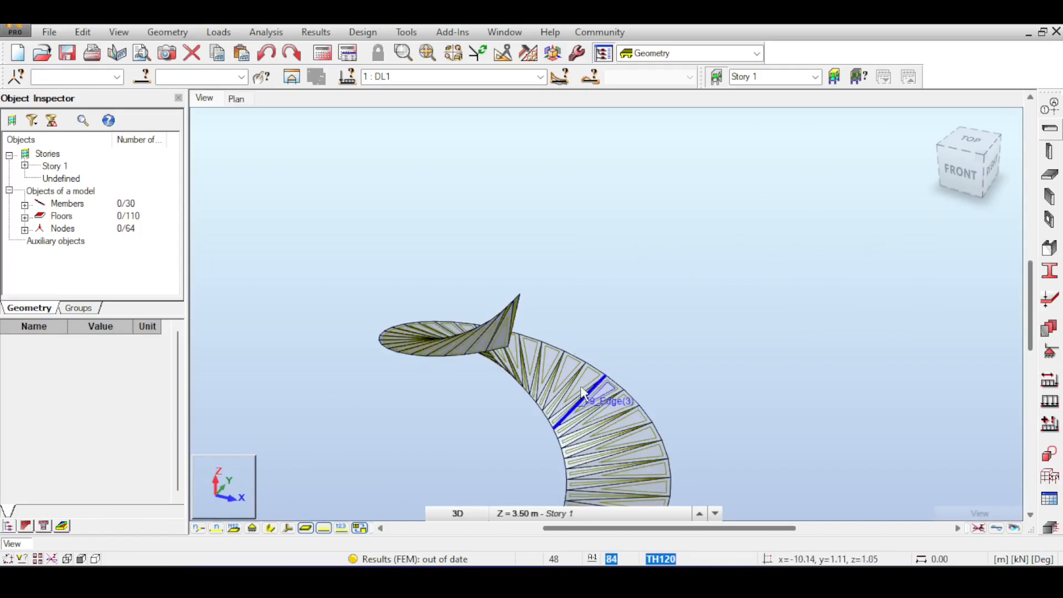
{"action": "middle_click_drag", "start_coordinate": [690, 396], "coordinate": [545, 386]}
{"action": "scroll", "coordinate": [611, 383], "scroll_direction": "down", "scroll_amount": 2}
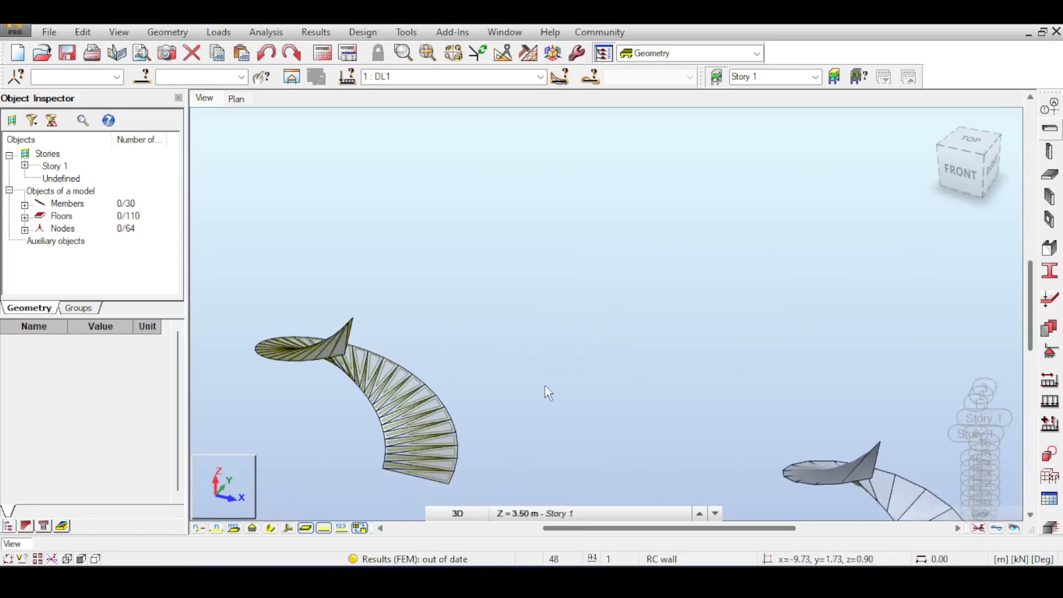
{"action": "middle_click_drag", "start_coordinate": [629, 310], "coordinate": [557, 319]}
{"action": "scroll", "coordinate": [564, 337], "scroll_direction": "down", "scroll_amount": 2}
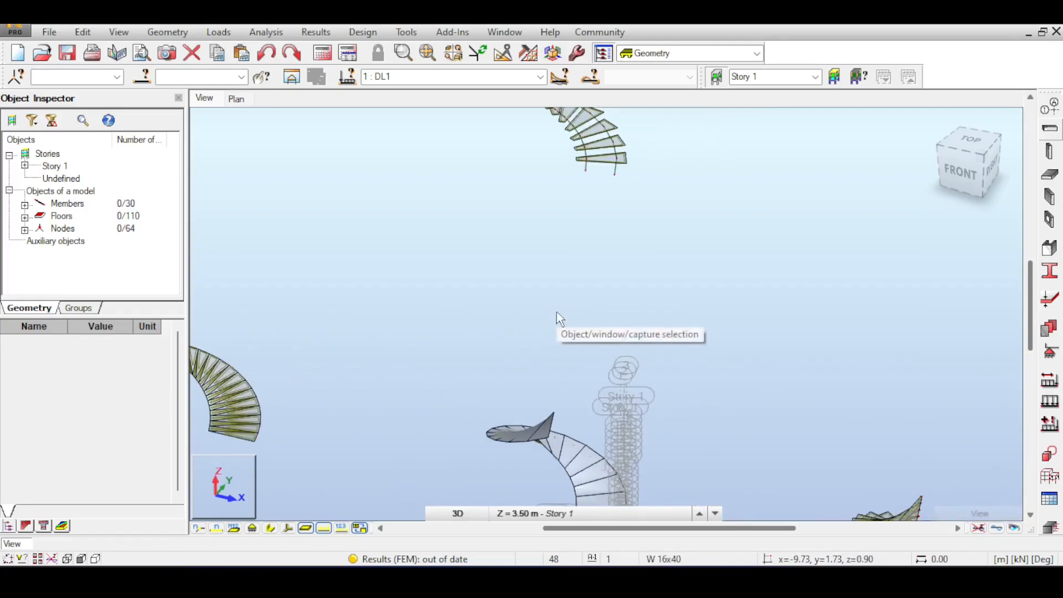
{"action": "scroll", "coordinate": [556, 311], "scroll_direction": "down", "scroll_amount": 2}
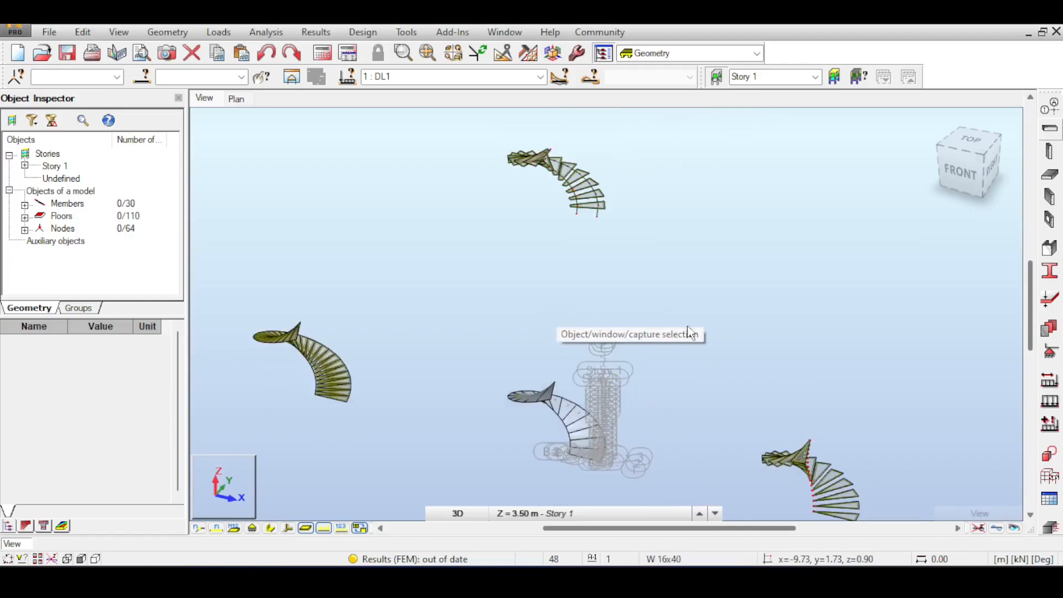
{"action": "middle_click_drag", "start_coordinate": [688, 328], "coordinate": [639, 284]}
{"action": "middle_click_drag", "start_coordinate": [552, 235], "coordinate": [621, 320]}
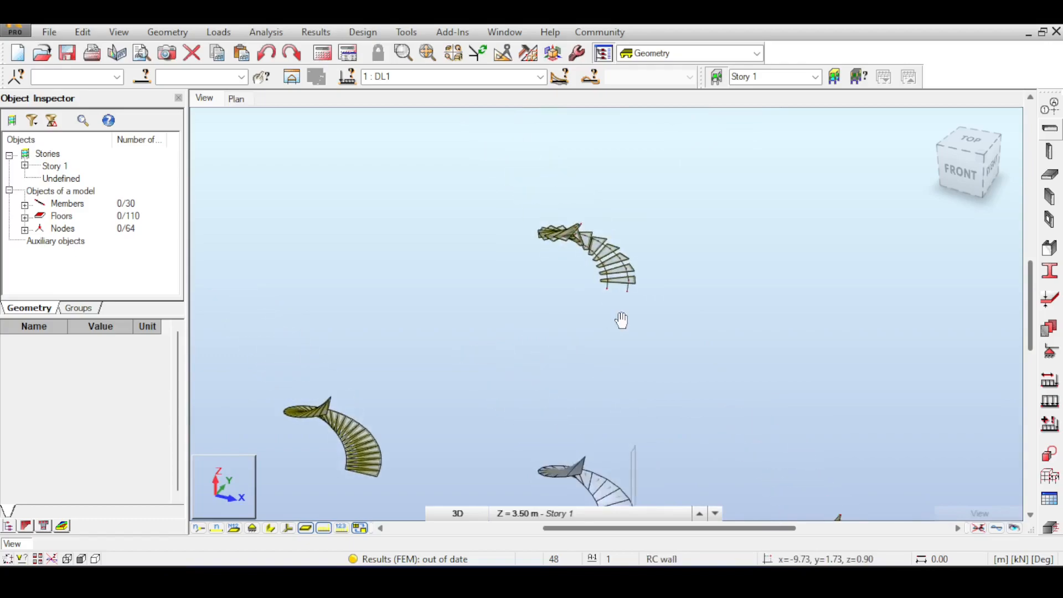
Step: Select the staircase whose open treads rest on two curved beams and inspect its treads and supporting members
{"action": "left_click_drag", "start_coordinate": [500, 181], "coordinate": [650, 287]}
{"action": "scroll", "coordinate": [614, 269], "scroll_direction": "up", "scroll_amount": 3}
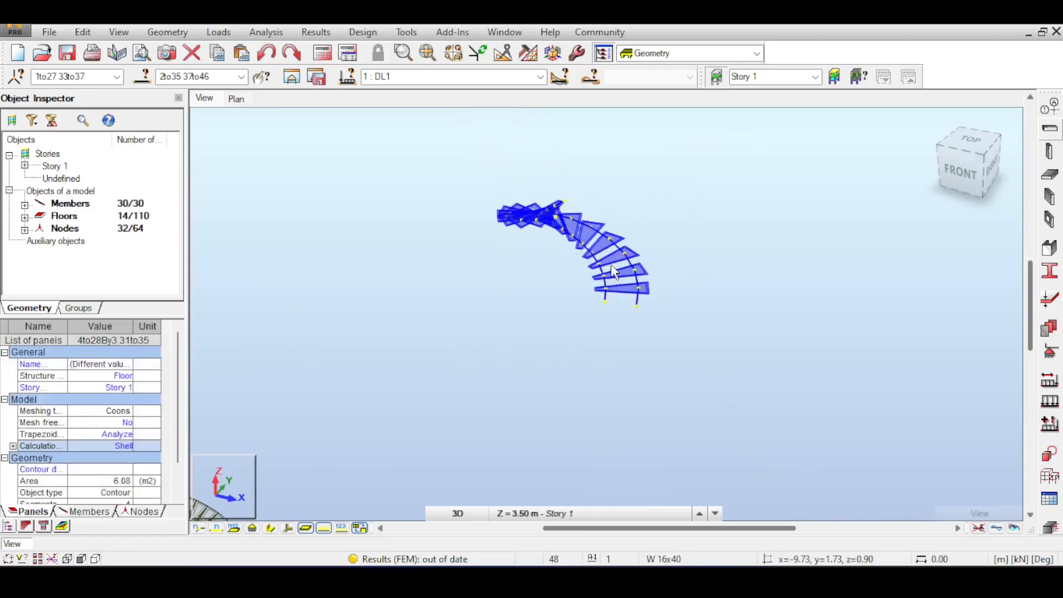
{"action": "scroll", "coordinate": [653, 299], "scroll_direction": "up", "scroll_amount": 2}
{"action": "scroll", "coordinate": [597, 296], "scroll_direction": "up", "scroll_amount": 1}
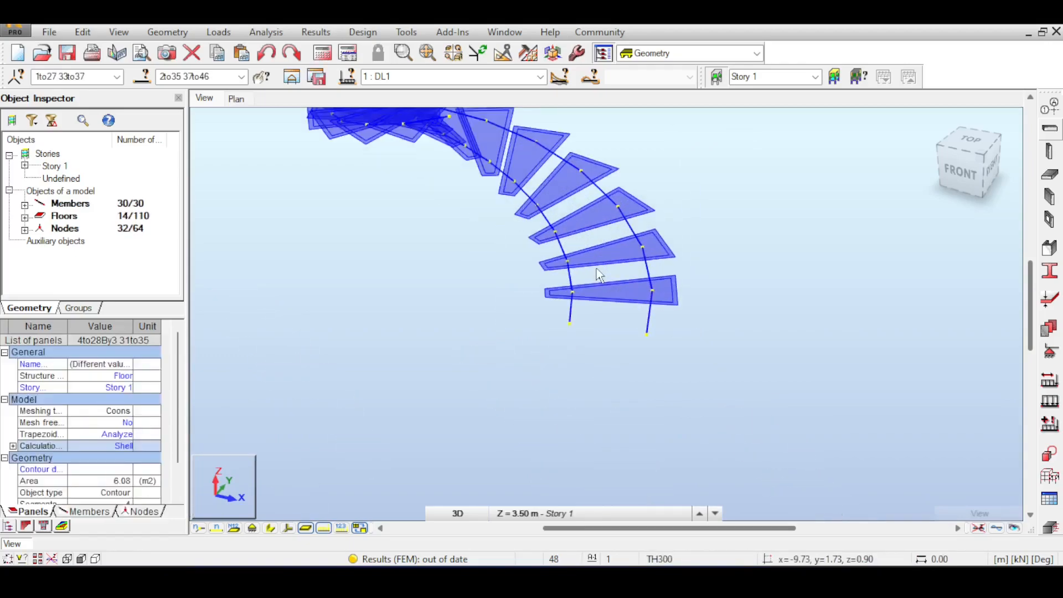
{"action": "scroll", "coordinate": [611, 282], "scroll_direction": "down", "scroll_amount": 3}
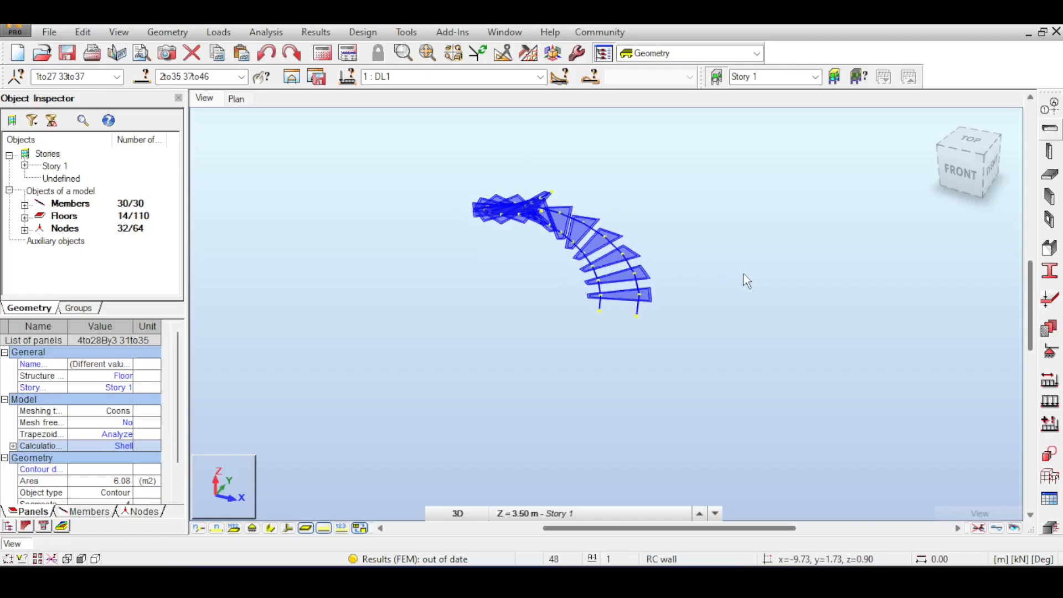
{"action": "middle_click_drag", "start_coordinate": [747, 281], "coordinate": [664, 249]}
{"action": "scroll", "coordinate": [667, 253], "scroll_direction": "down", "scroll_amount": 2}
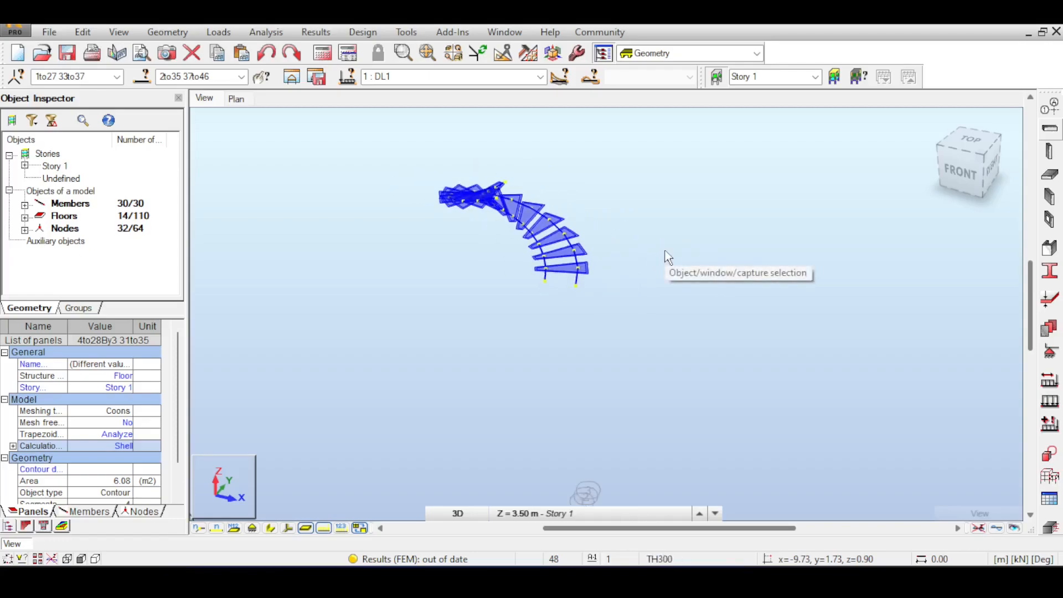
{"action": "scroll", "coordinate": [668, 256], "scroll_direction": "down", "scroll_amount": 2}
{"action": "middle_click_drag", "start_coordinate": [676, 325], "coordinate": [674, 257]}
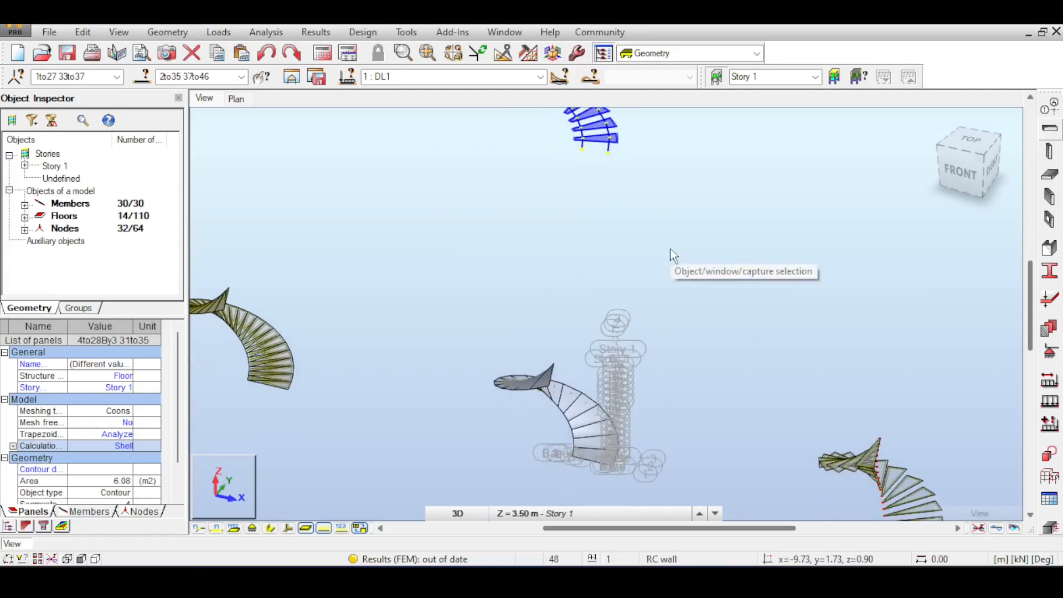
Step: Compare the folded-panel staircase, the curved slab staircase and the wedge treads supported only at their inner ends
{"action": "middle_click_drag", "start_coordinate": [670, 255], "coordinate": [310, 241]}
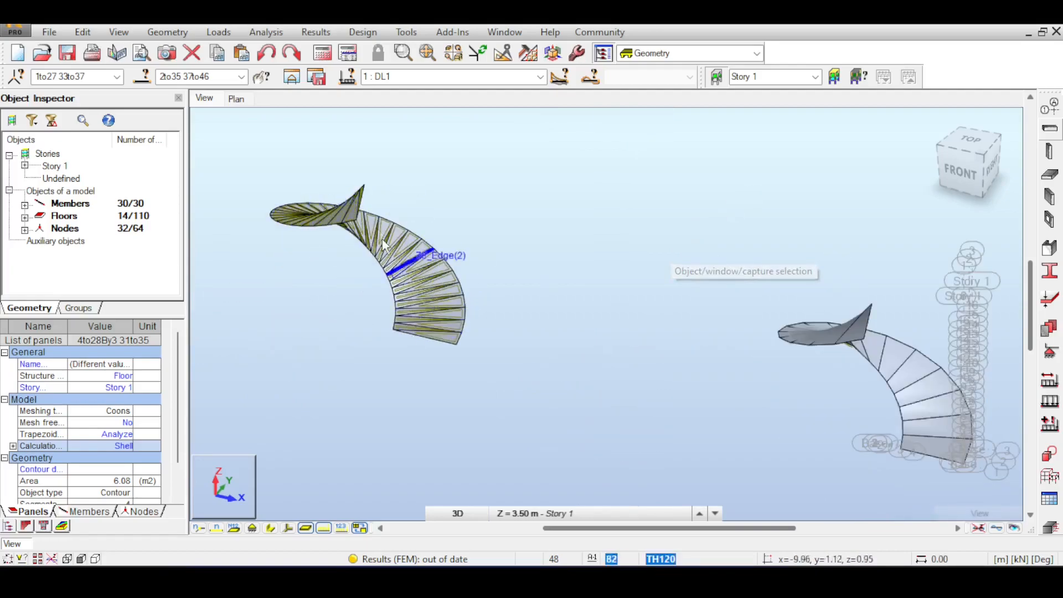
{"action": "middle_click_drag", "start_coordinate": [544, 365], "coordinate": [336, 330]}
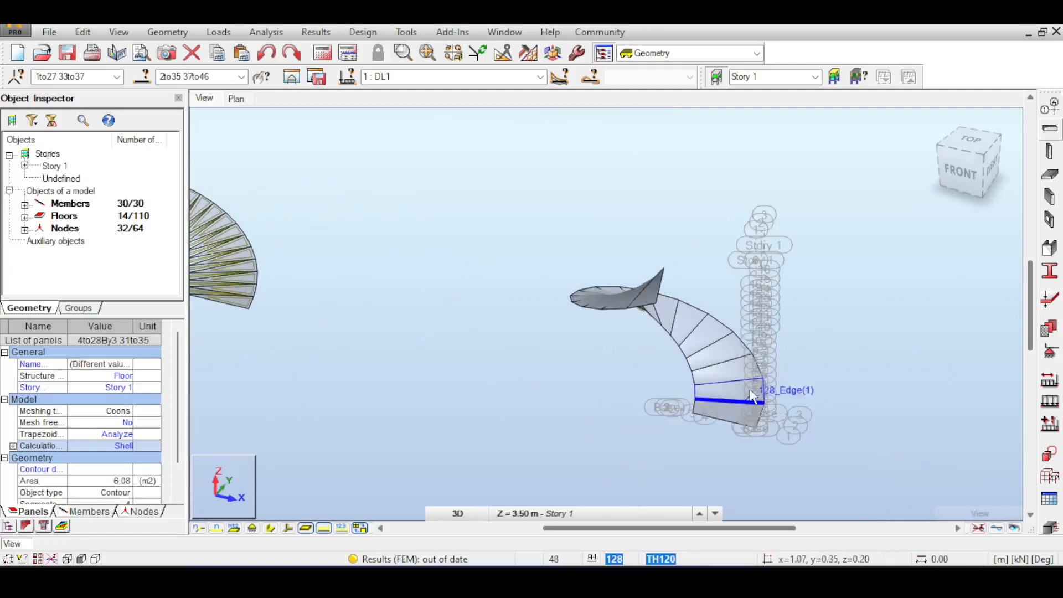
{"action": "middle_click_drag", "start_coordinate": [778, 378], "coordinate": [244, 257]}
{"action": "scroll", "coordinate": [792, 432], "scroll_direction": "up", "scroll_amount": 3}
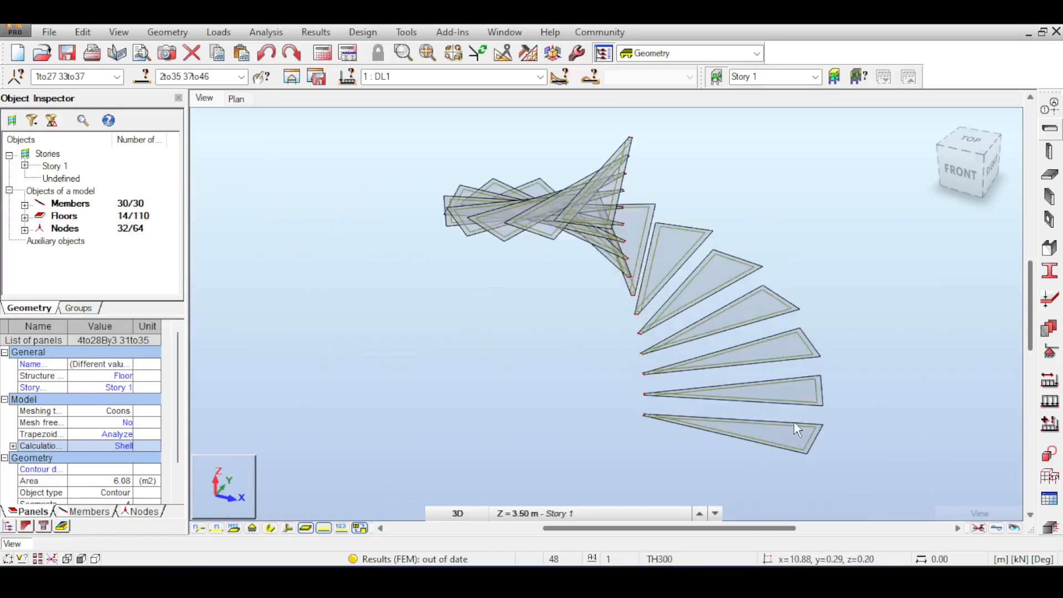
{"action": "scroll", "coordinate": [791, 438], "scroll_direction": "up", "scroll_amount": 3}
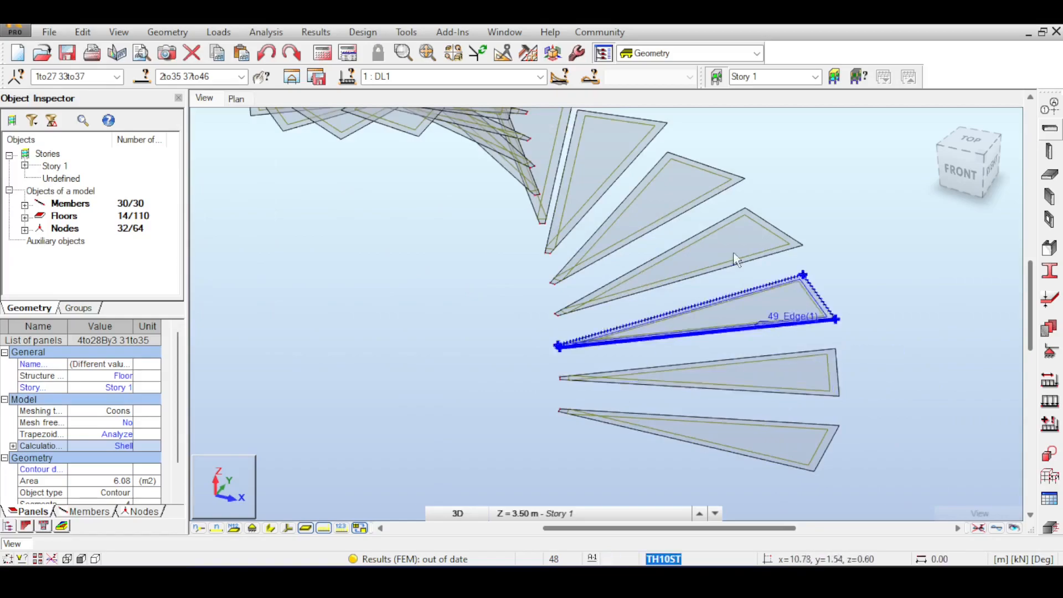
{"action": "middle_click_drag", "start_coordinate": [741, 260], "coordinate": [777, 372]}
{"action": "scroll", "coordinate": [775, 363], "scroll_direction": "down", "scroll_amount": 4}
{"action": "scroll", "coordinate": [705, 321], "scroll_direction": "down", "scroll_amount": 4}
Step: Review the staircase with two curved beams again and clear the selection
{"action": "middle_click_drag", "start_coordinate": [625, 240], "coordinate": [722, 434]}
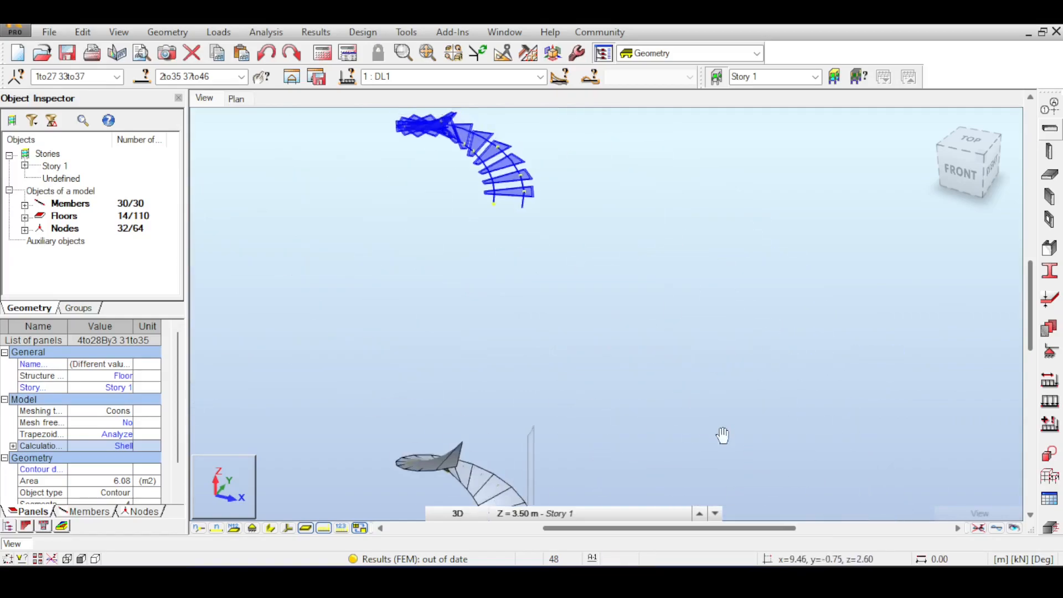
{"action": "middle_click_drag", "start_coordinate": [443, 166], "coordinate": [547, 285]}
{"action": "scroll", "coordinate": [580, 270], "scroll_direction": "up", "scroll_amount": 4}
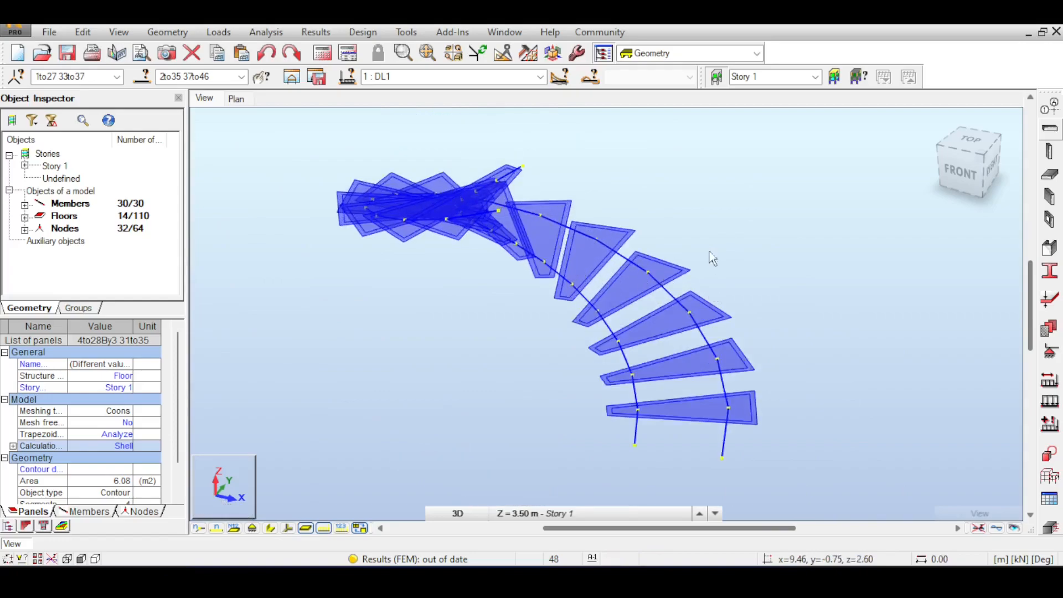
{"action": "scroll", "coordinate": [486, 404], "scroll_direction": "down", "scroll_amount": 3}
{"action": "left_click", "coordinate": [481, 409]}
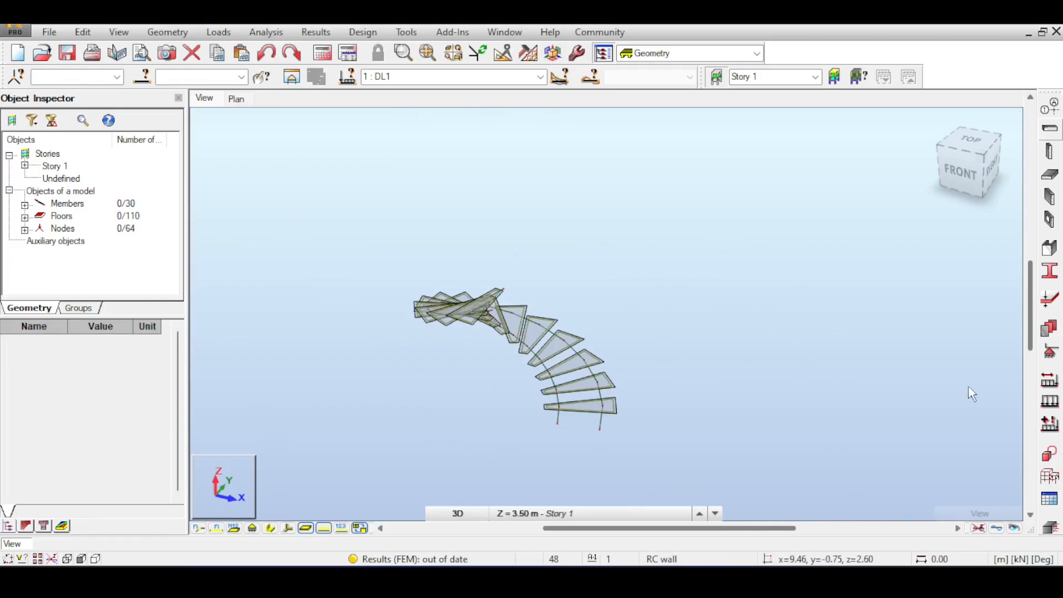
Step: Define a -0.05 kN/m global Z linear load on panel edges in DL1 and try to place it on the two-beam staircase's lowest tread
{"action": "left_click", "coordinate": [1050, 401]}
{"action": "left_click", "coordinate": [1000, 178]}
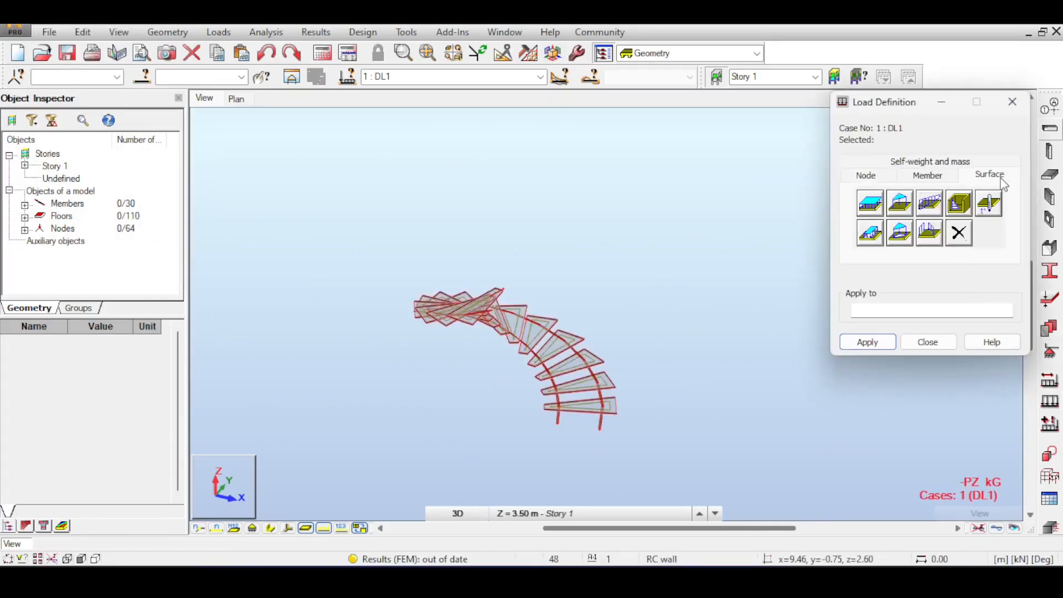
{"action": "left_click", "coordinate": [929, 230]}
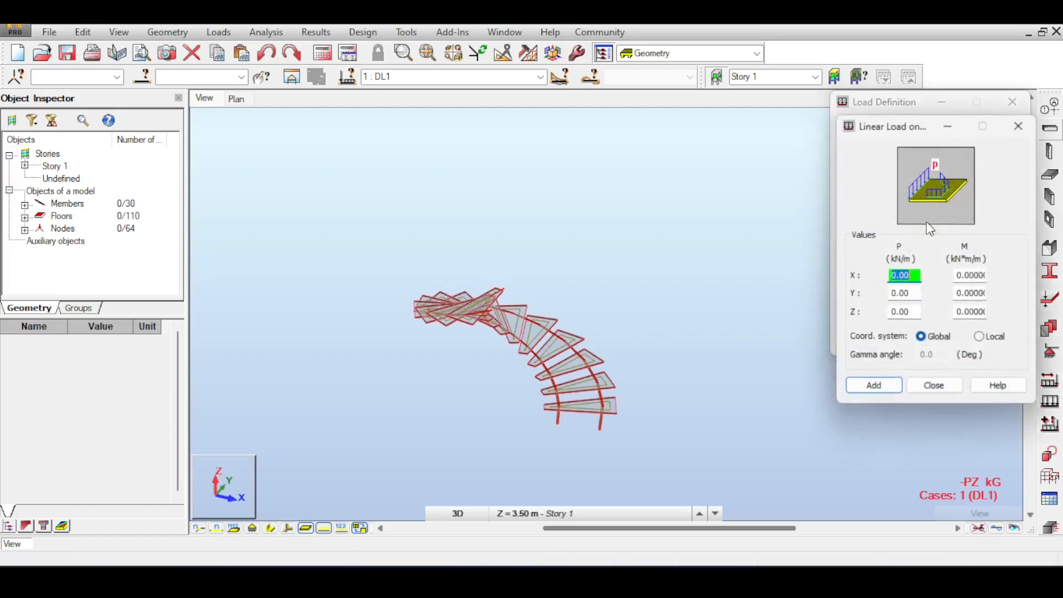
{"action": "left_click", "coordinate": [907, 312]}
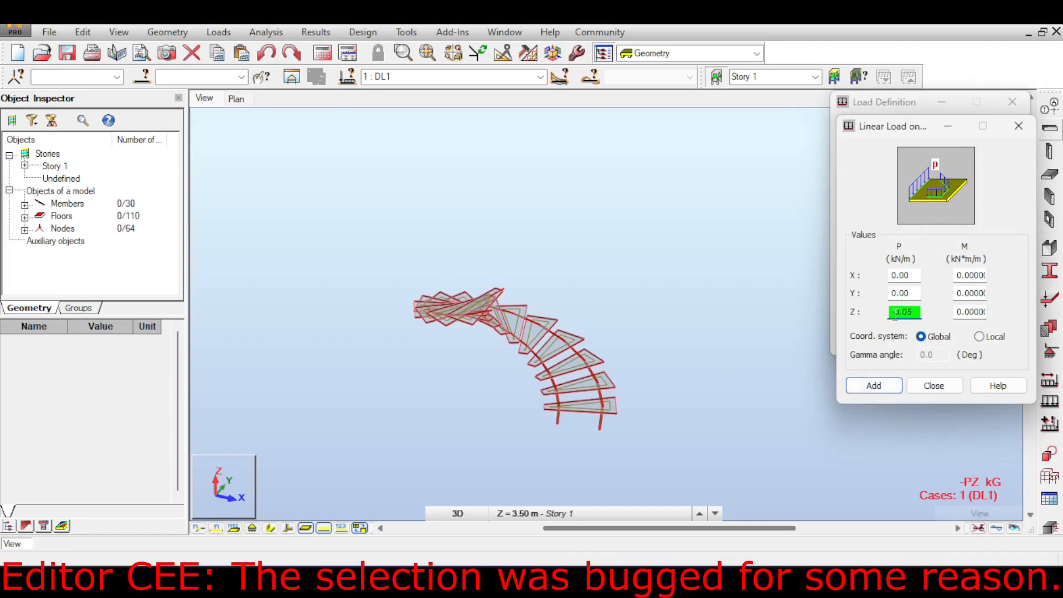
{"action": "left_click", "coordinate": [886, 386]}
{"action": "scroll", "coordinate": [617, 420], "scroll_direction": "up", "scroll_amount": 3}
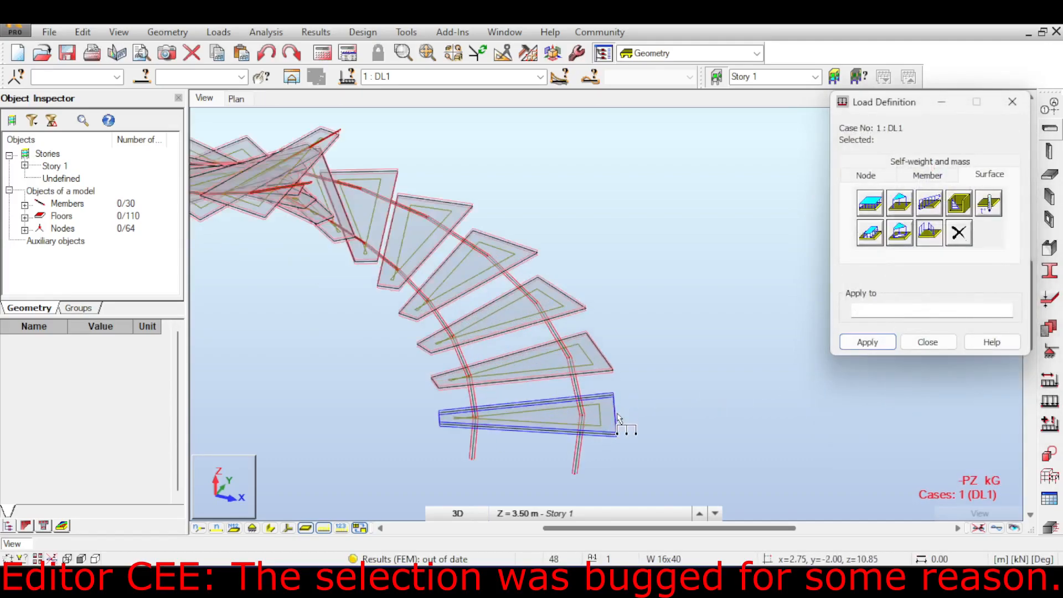
{"action": "left_click", "coordinate": [616, 419]}
{"action": "left_click", "coordinate": [897, 312]}
{"action": "scroll", "coordinate": [640, 412], "scroll_direction": "up", "scroll_amount": 3}
{"action": "middle_click_drag", "start_coordinate": [640, 412], "coordinate": [616, 427]}
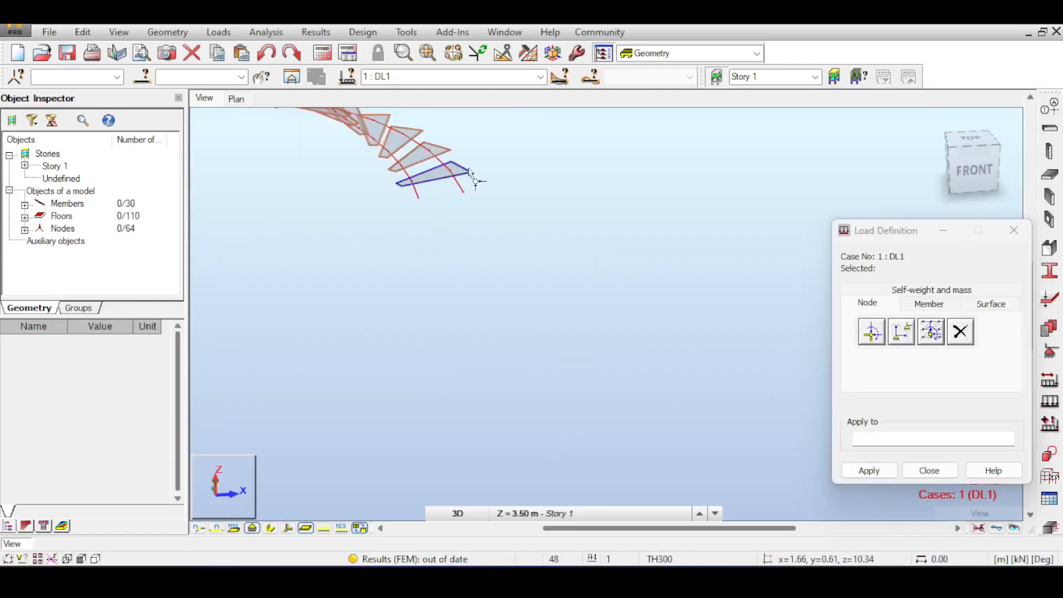
Step: Apply the -0.05 kN/m Z linear load to the outer edge of the inner-supported staircase's second-lowest tread, and delete that load
{"action": "middle_click_drag", "start_coordinate": [637, 332], "coordinate": [624, 212], "text": "shift"}
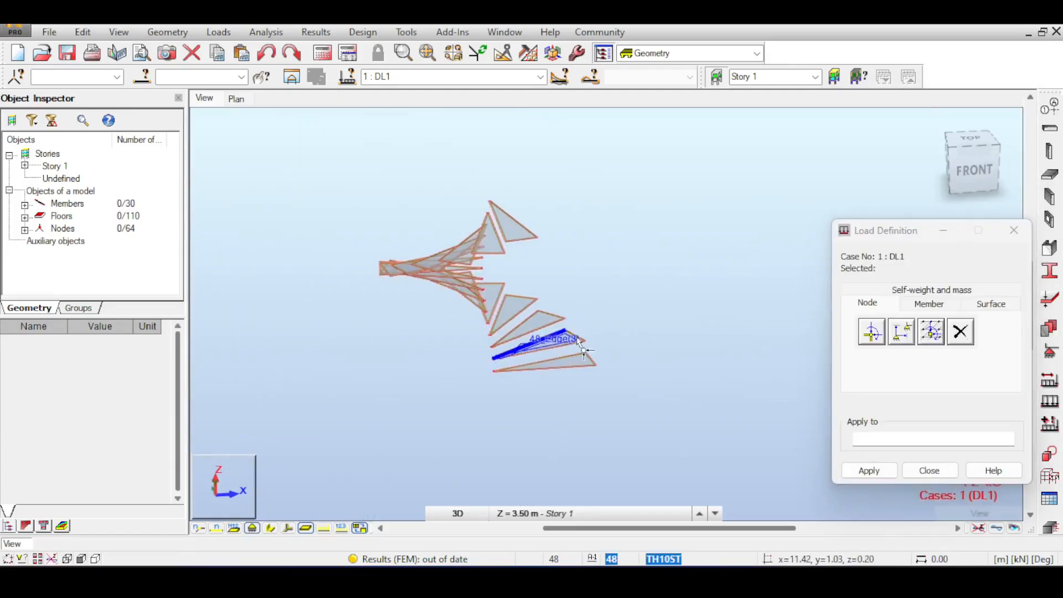
{"action": "scroll", "coordinate": [598, 337], "scroll_direction": "up", "scroll_amount": 5}
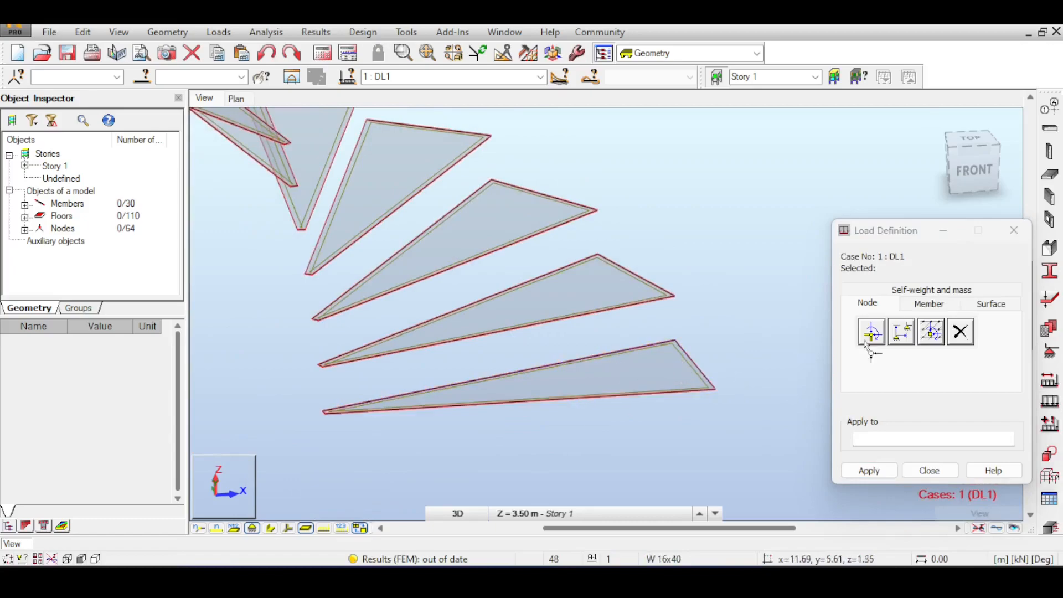
{"action": "left_click", "coordinate": [994, 308]}
{"action": "left_click", "coordinate": [930, 360]}
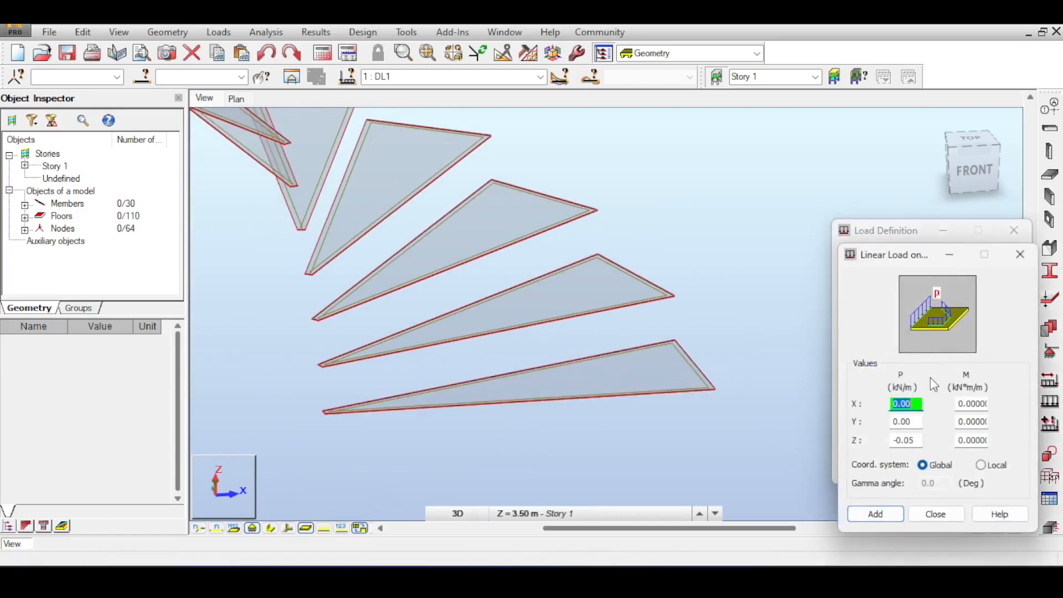
{"action": "left_click", "coordinate": [900, 514]}
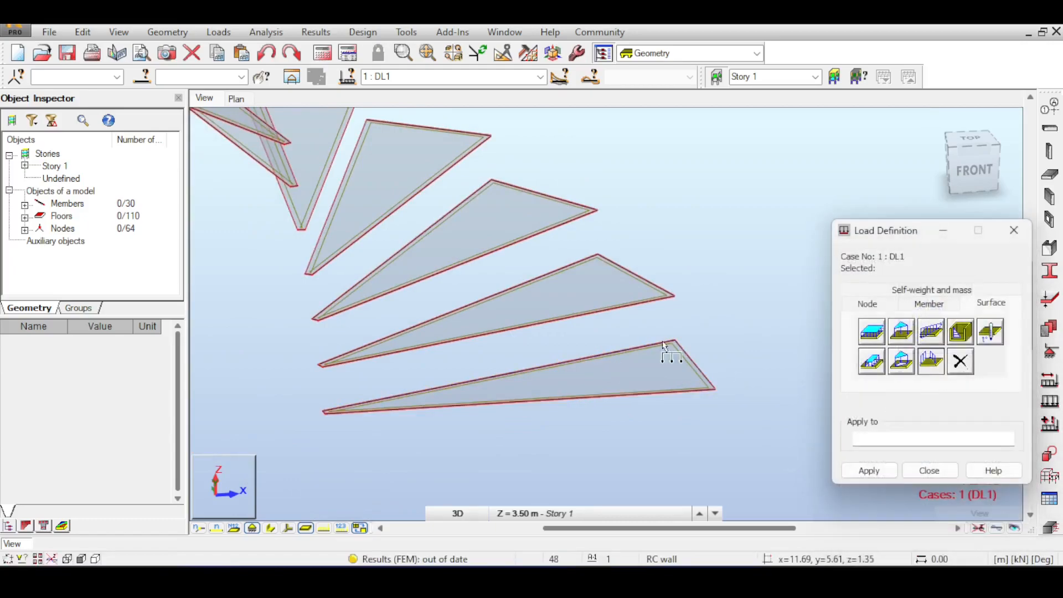
{"action": "left_click", "coordinate": [644, 283]}
{"action": "left_click", "coordinate": [468, 285]}
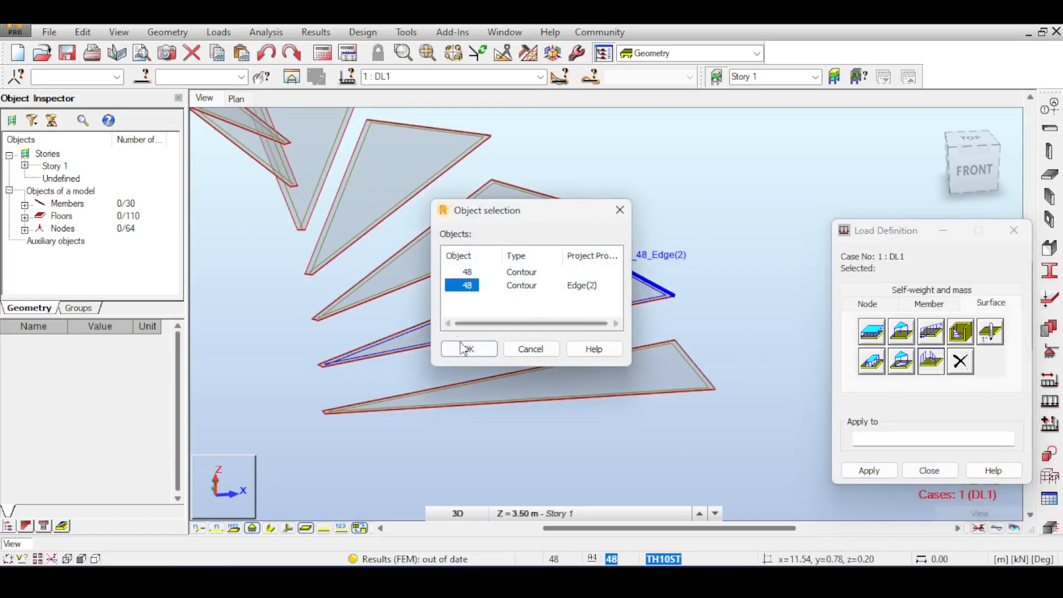
{"action": "left_click", "coordinate": [466, 348]}
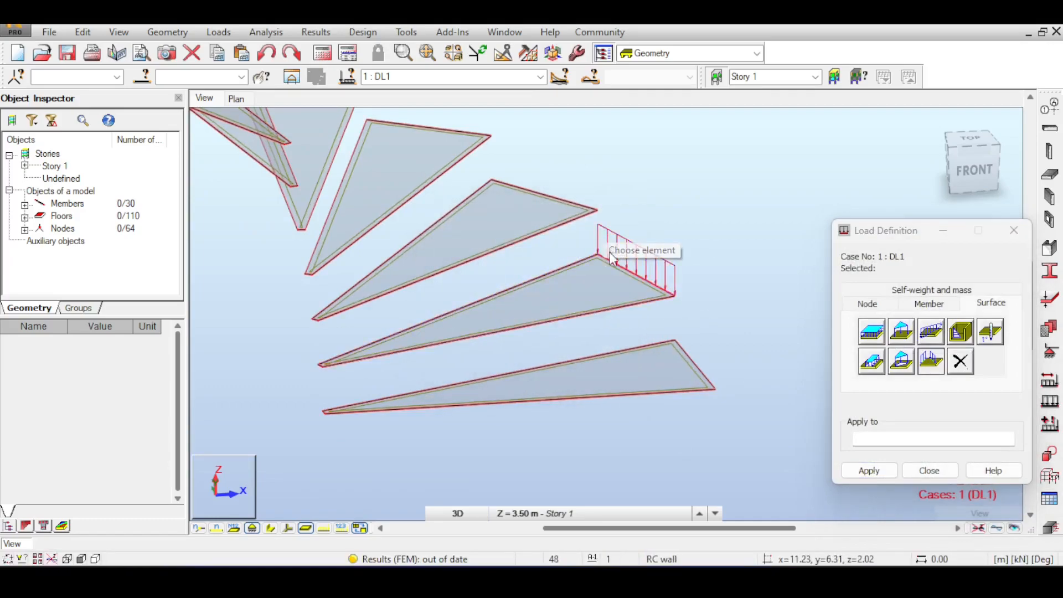
{"action": "left_click", "coordinate": [960, 361]}
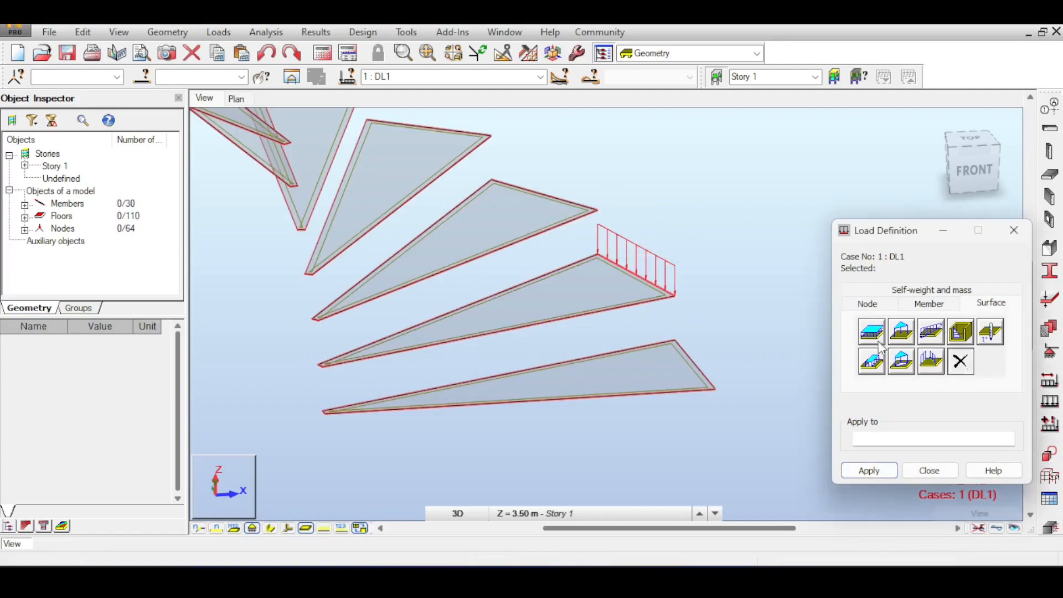
{"action": "left_click", "coordinate": [644, 283]}
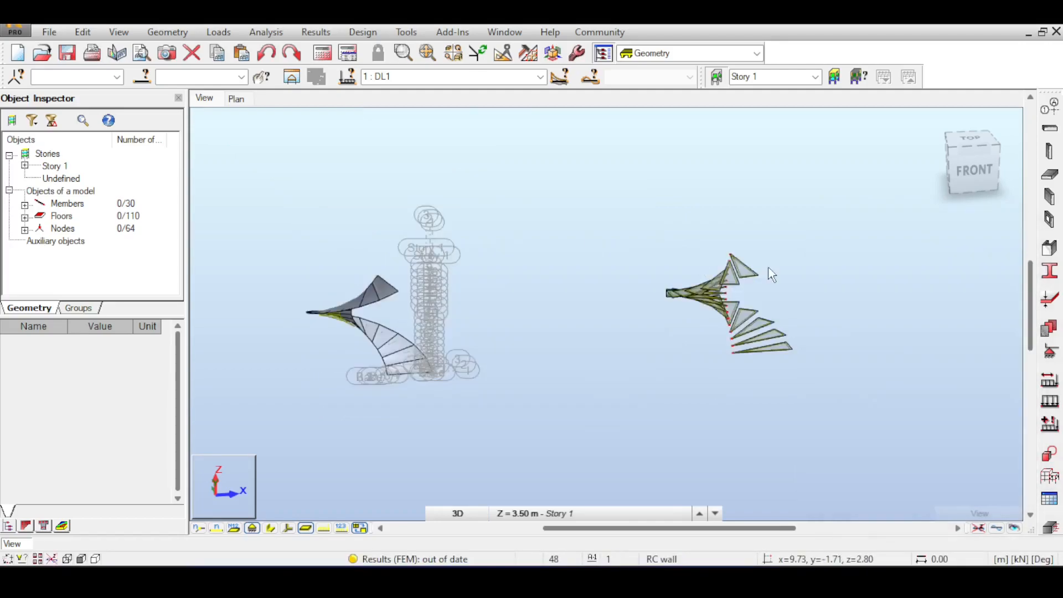
Step: Review the four staircase models side by side and check the active load case
{"action": "scroll", "coordinate": [759, 268], "scroll_direction": "down", "scroll_amount": 2}
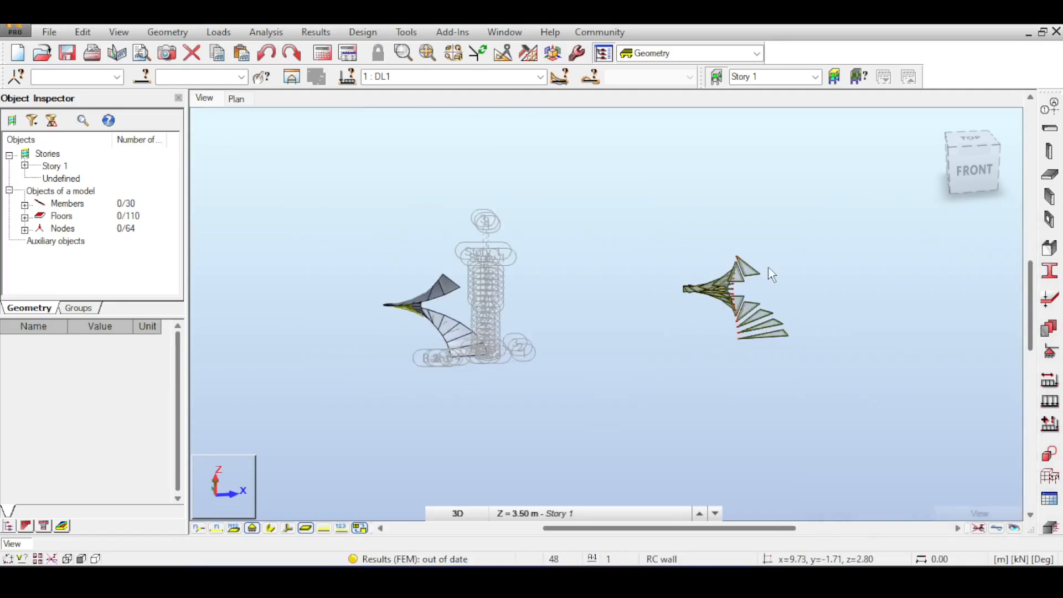
{"action": "scroll", "coordinate": [762, 274], "scroll_direction": "up", "scroll_amount": 3}
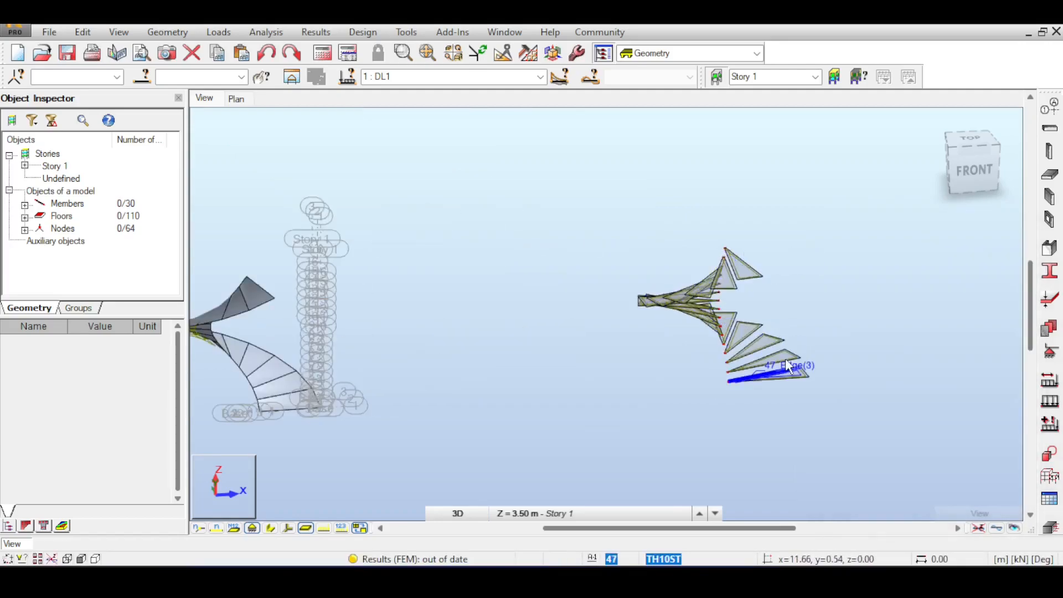
{"action": "scroll", "coordinate": [578, 241], "scroll_direction": "down", "scroll_amount": 3}
{"action": "middle_click_drag", "start_coordinate": [589, 207], "coordinate": [615, 226]}
{"action": "scroll", "coordinate": [618, 272], "scroll_direction": "up", "scroll_amount": 3}
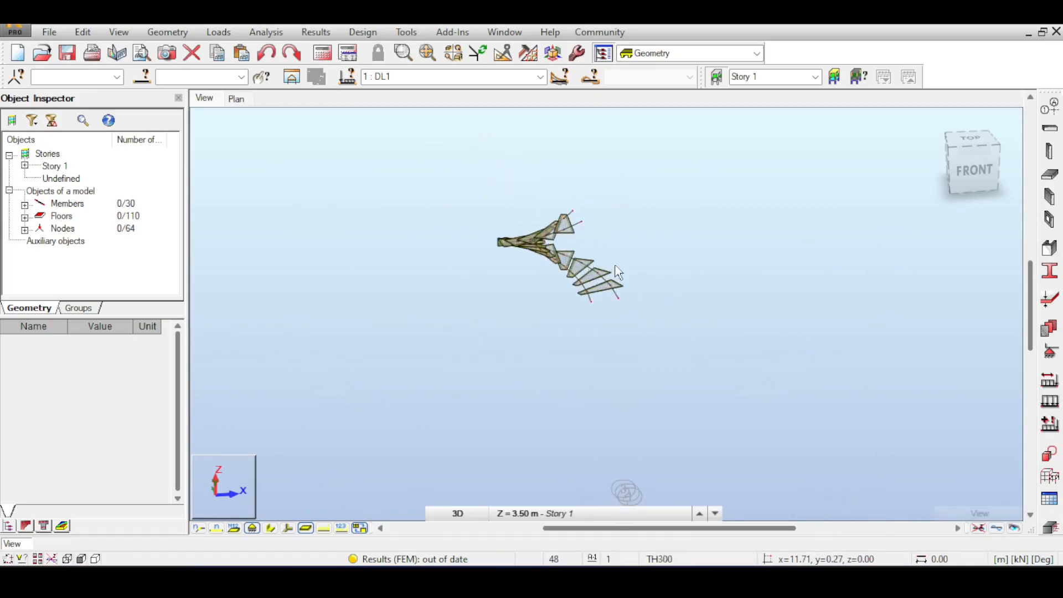
{"action": "scroll", "coordinate": [629, 282], "scroll_direction": "down", "scroll_amount": 5}
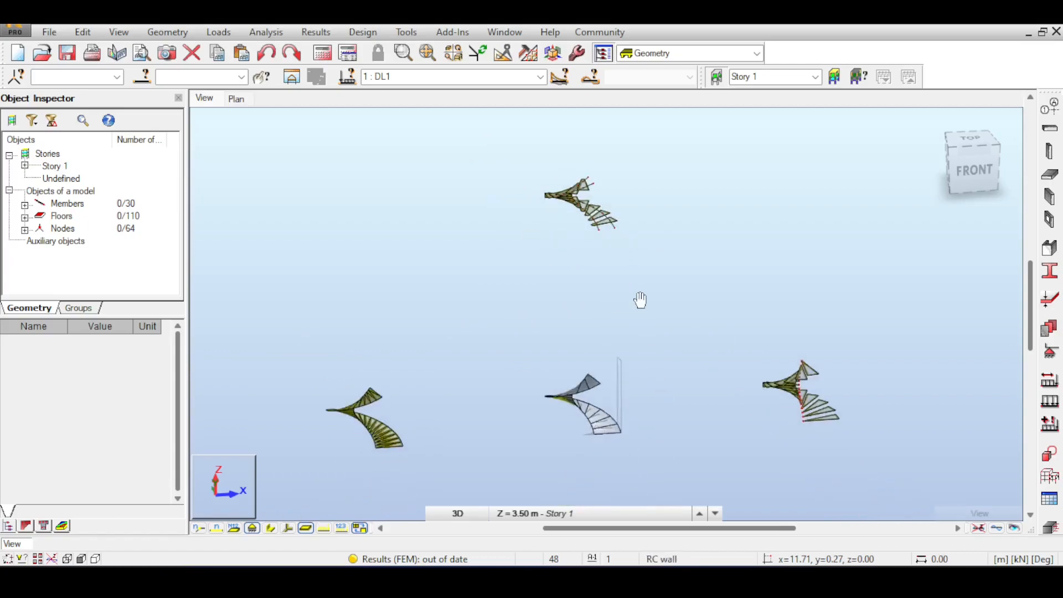
{"action": "left_click", "coordinate": [541, 79]}
{"action": "left_click", "coordinate": [541, 79]}
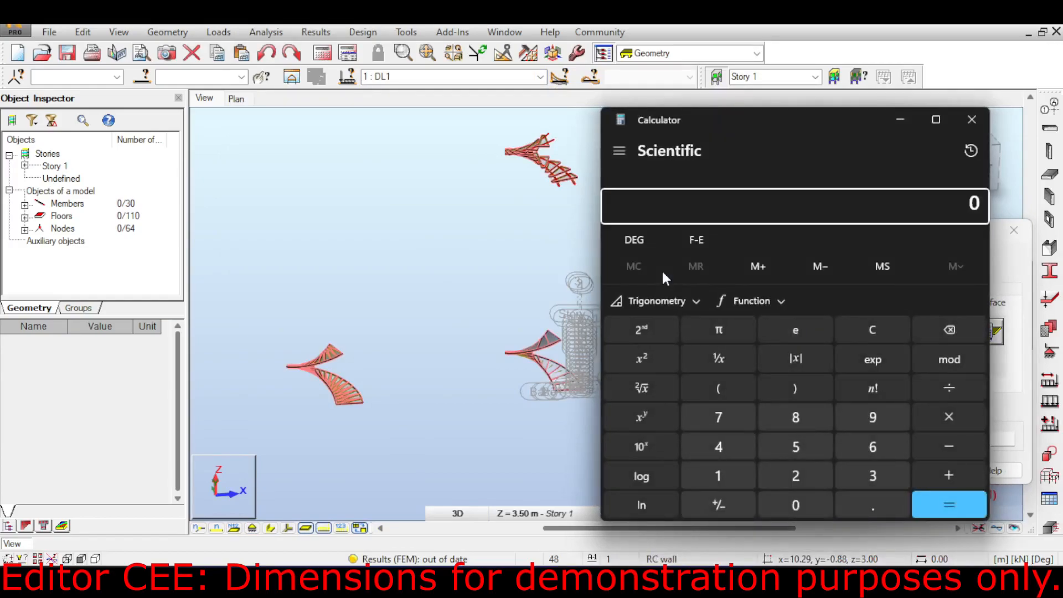
Step: Switch to Calculator and compute the volume of one stair step as 0.18 × 0.3 × 1.25
{"action": "type", "text": "0.18"}
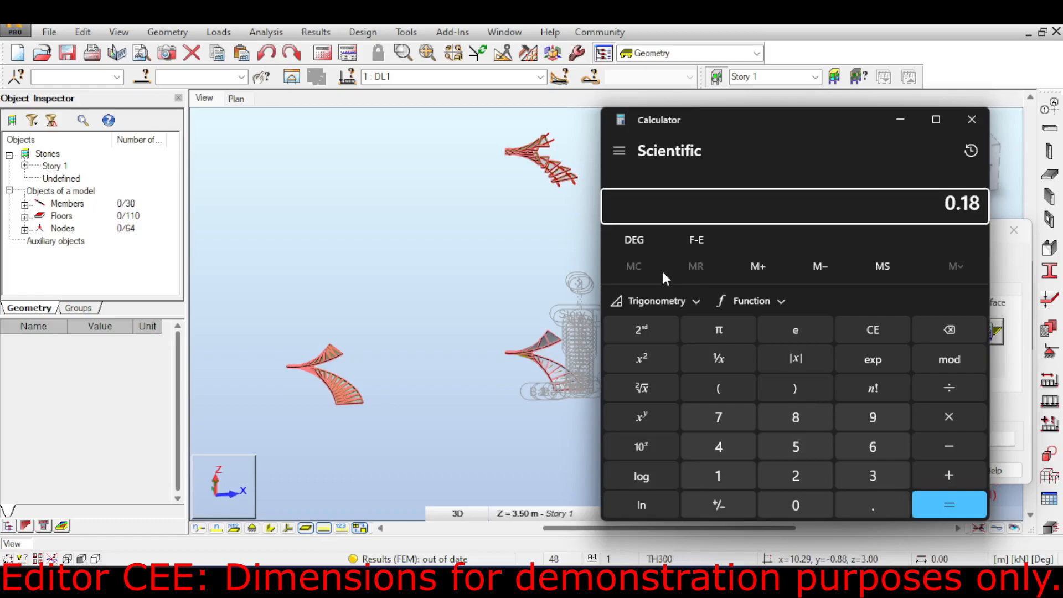
{"action": "key", "text": "asterisk"}
{"action": "type", "text": "0."}
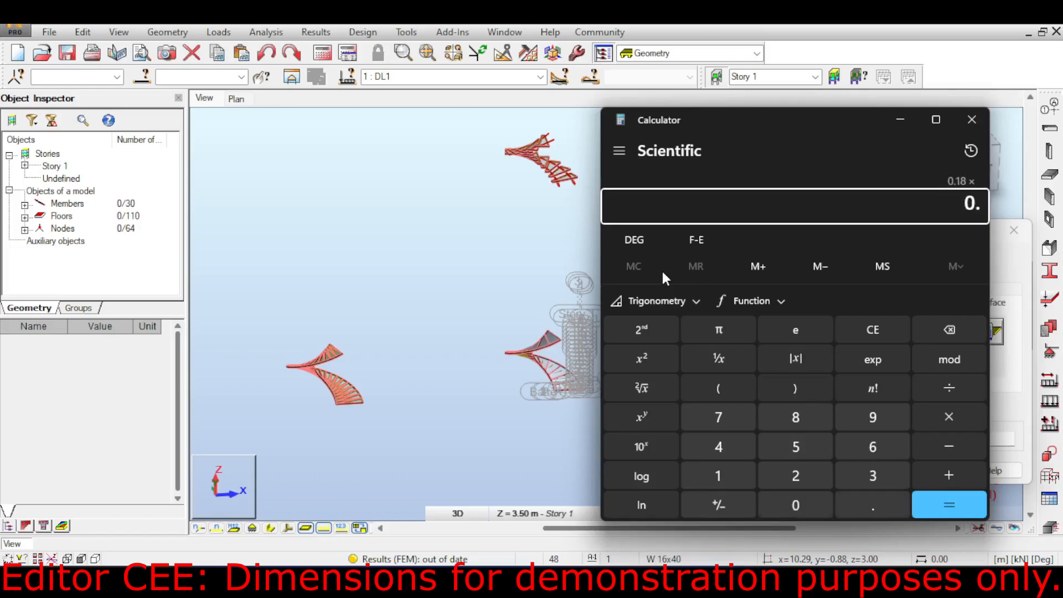
{"action": "type", "text": "3"}
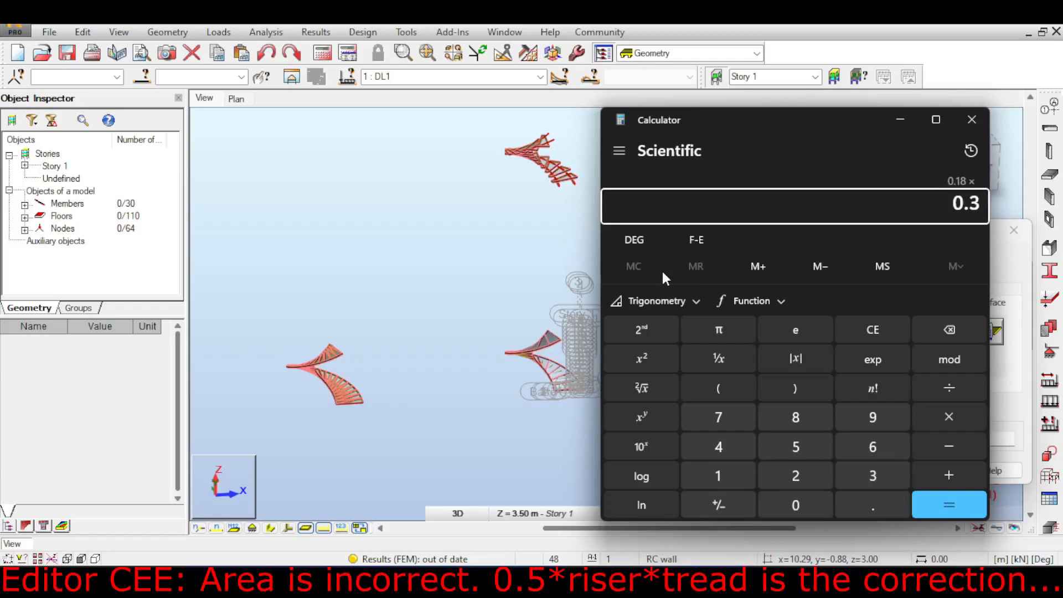
{"action": "key", "text": "asterisk"}
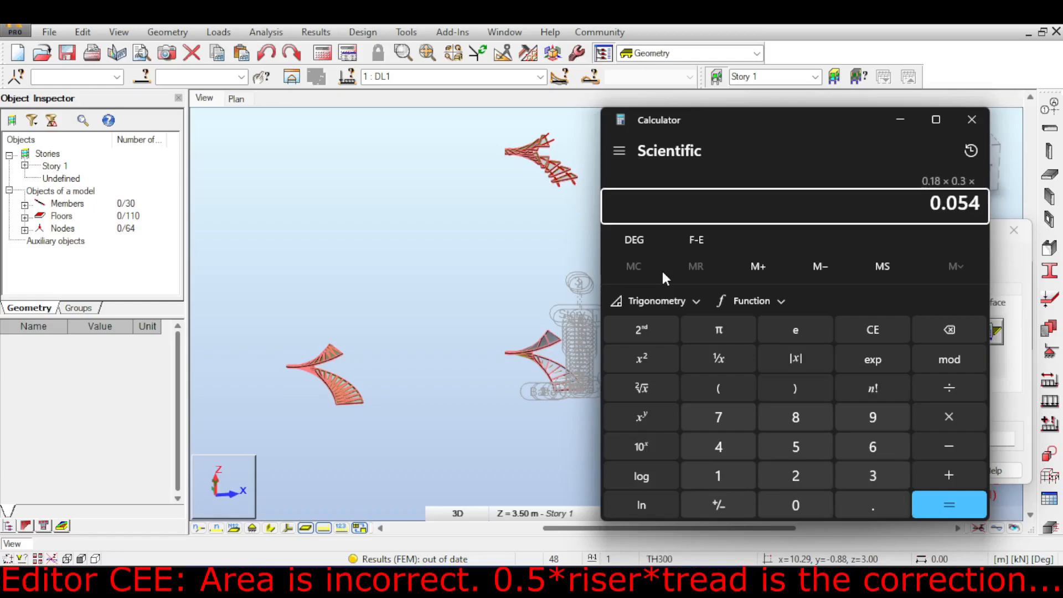
{"action": "type", "text": "1.25"}
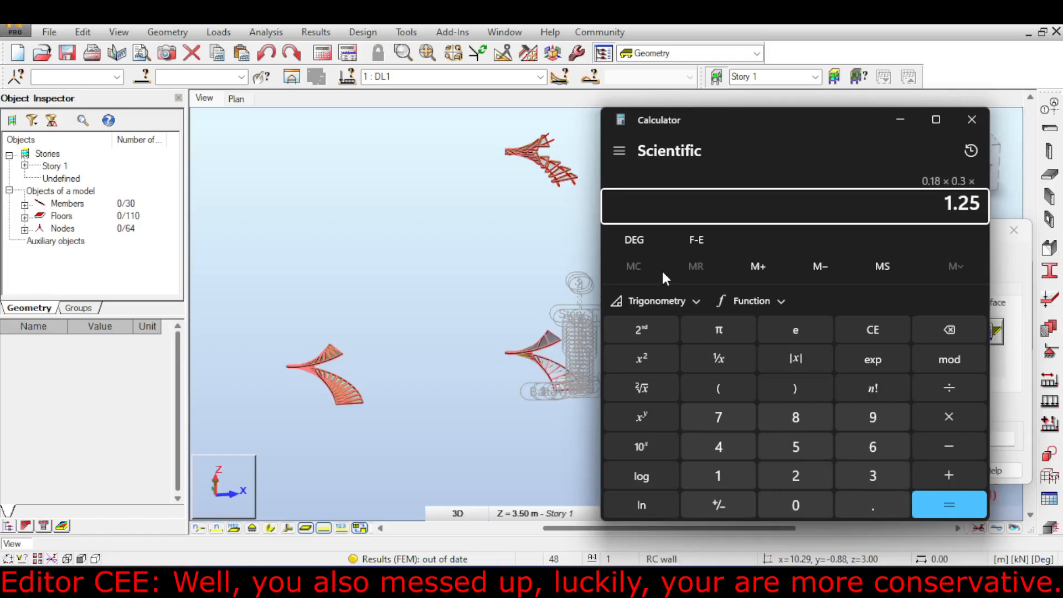
{"action": "key", "text": "Return"}
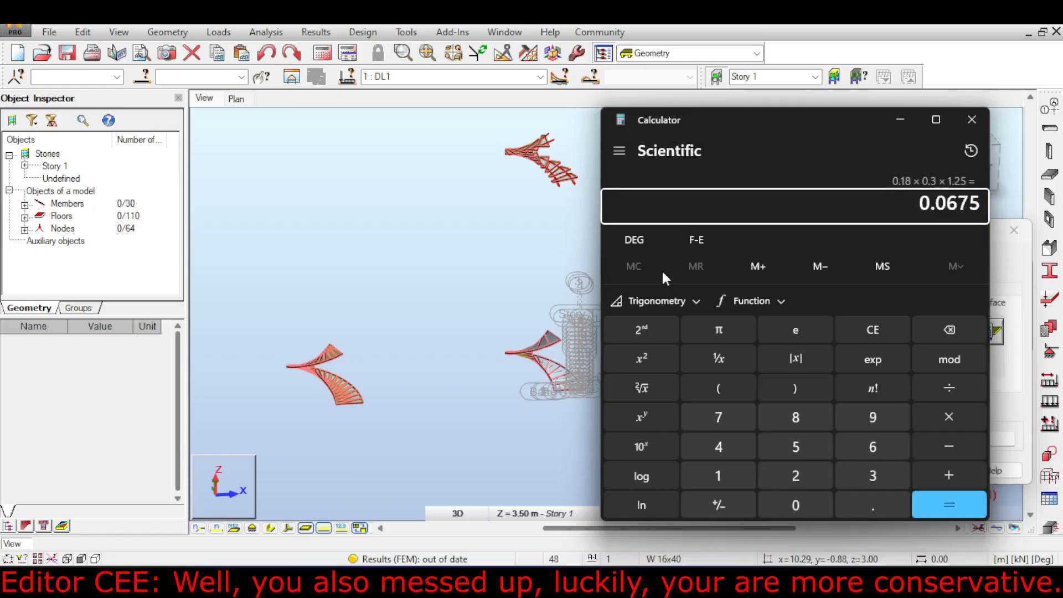
Step: Multiply the step volume by 25, divide the product by 1.25, and close Calculator
{"action": "type", "text": "*25"}
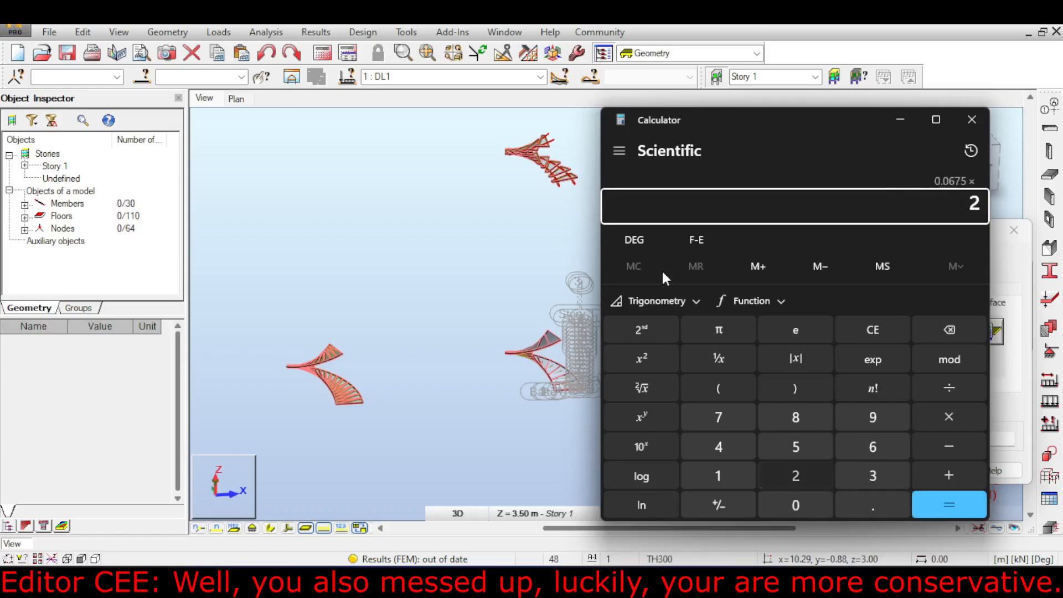
{"action": "key", "text": "Return"}
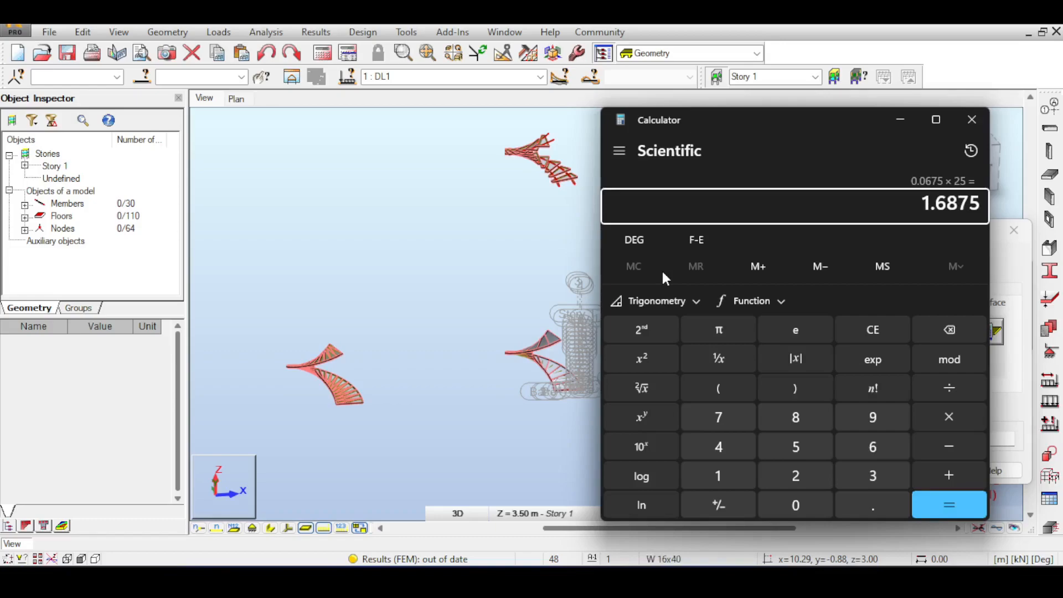
{"action": "type", "text": "/1.25"}
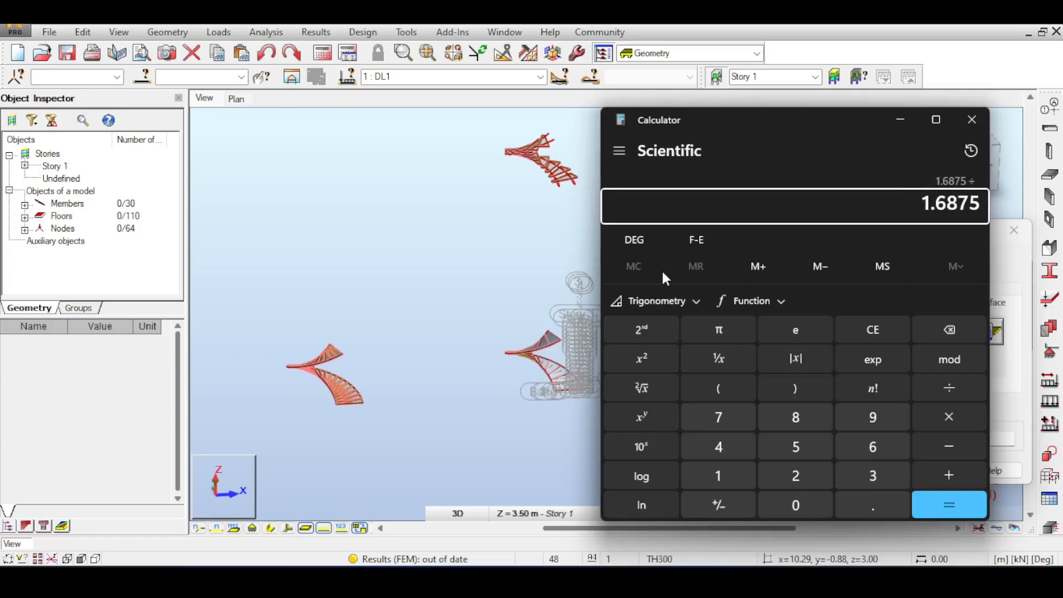
{"action": "key", "text": "Return"}
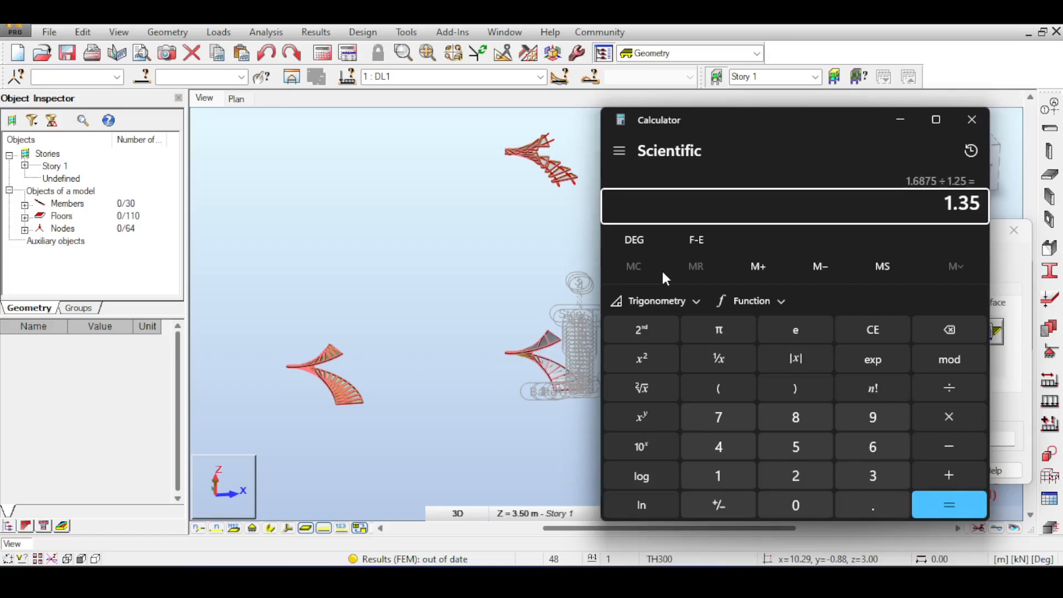
{"action": "left_click", "coordinate": [978, 123]}
Step: Apply a uniform planar load of -2.5 kPa in global Z to panels 63to142 of the folded-panel and curved-slab staircases in DL1
{"action": "left_click", "coordinate": [892, 466]}
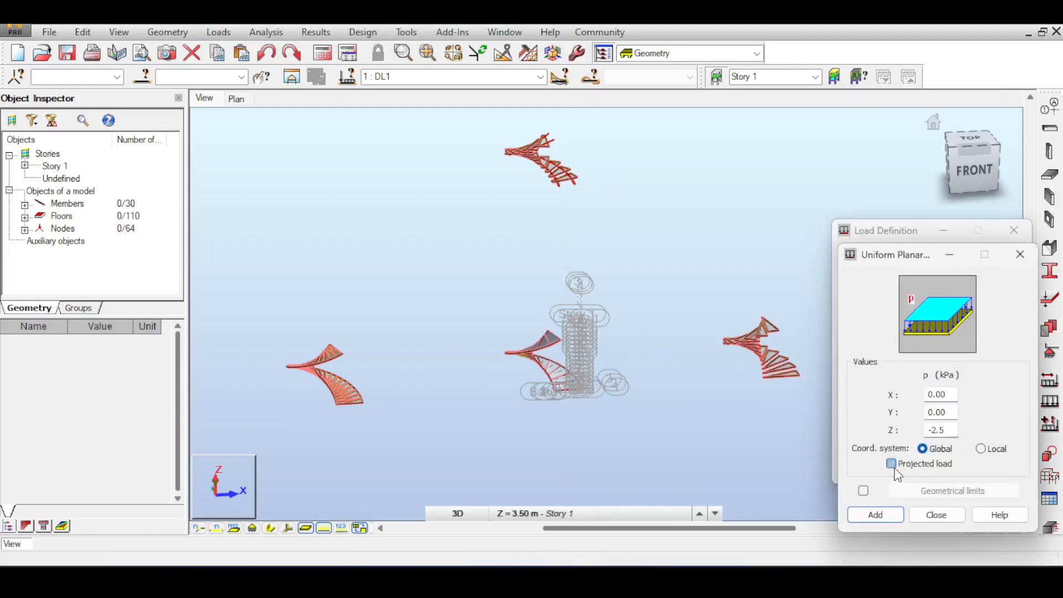
{"action": "left_click", "coordinate": [876, 514]}
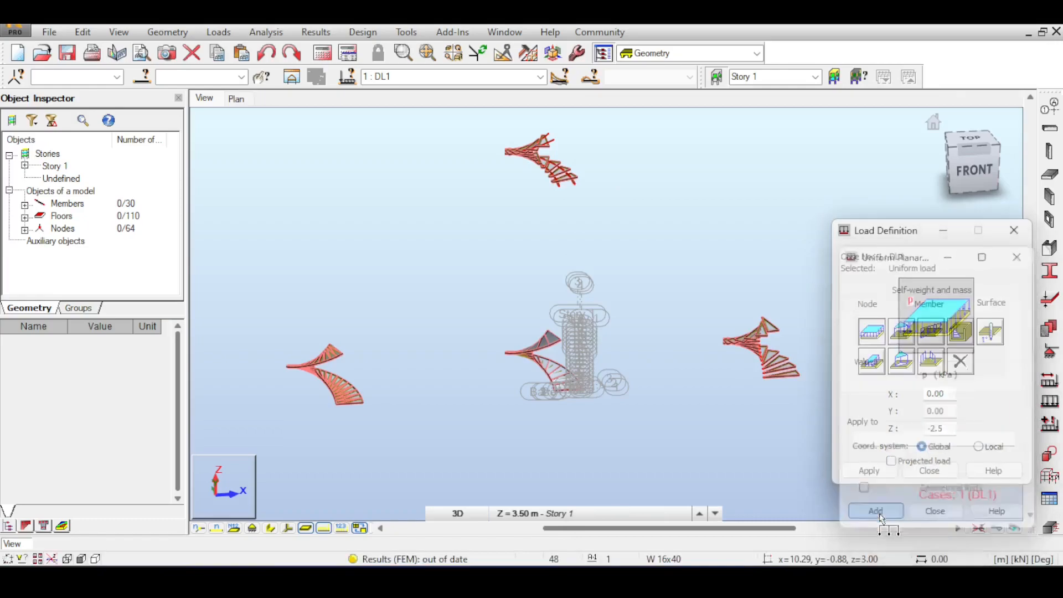
{"action": "left_click", "coordinate": [879, 443]}
{"action": "middle_click_drag", "start_coordinate": [624, 285], "coordinate": [635, 219]}
{"action": "scroll", "coordinate": [700, 233], "scroll_direction": "down", "scroll_amount": 2}
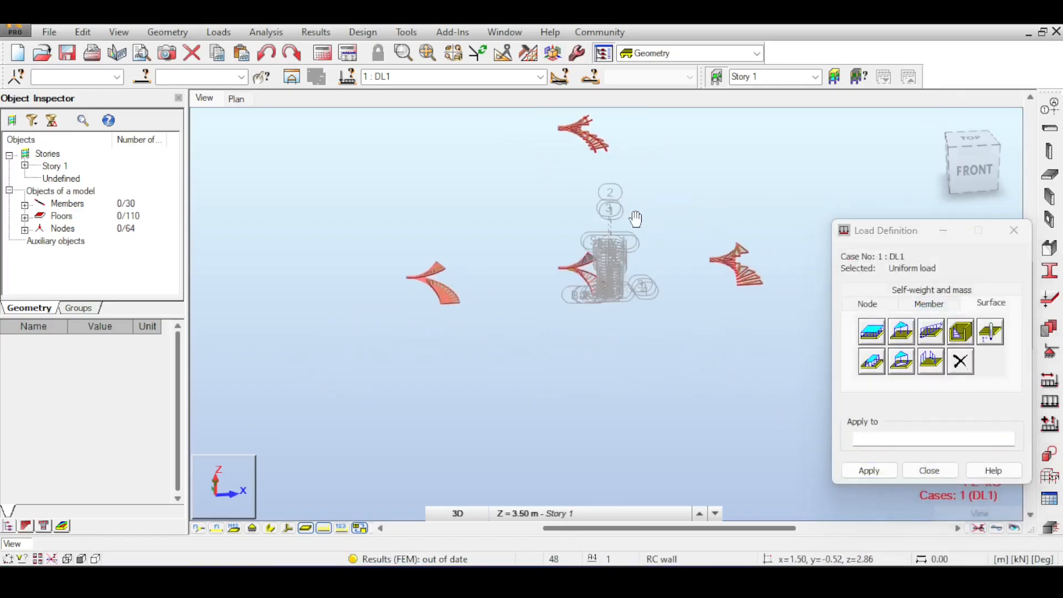
{"action": "left_click_drag", "start_coordinate": [327, 185], "coordinate": [637, 332]}
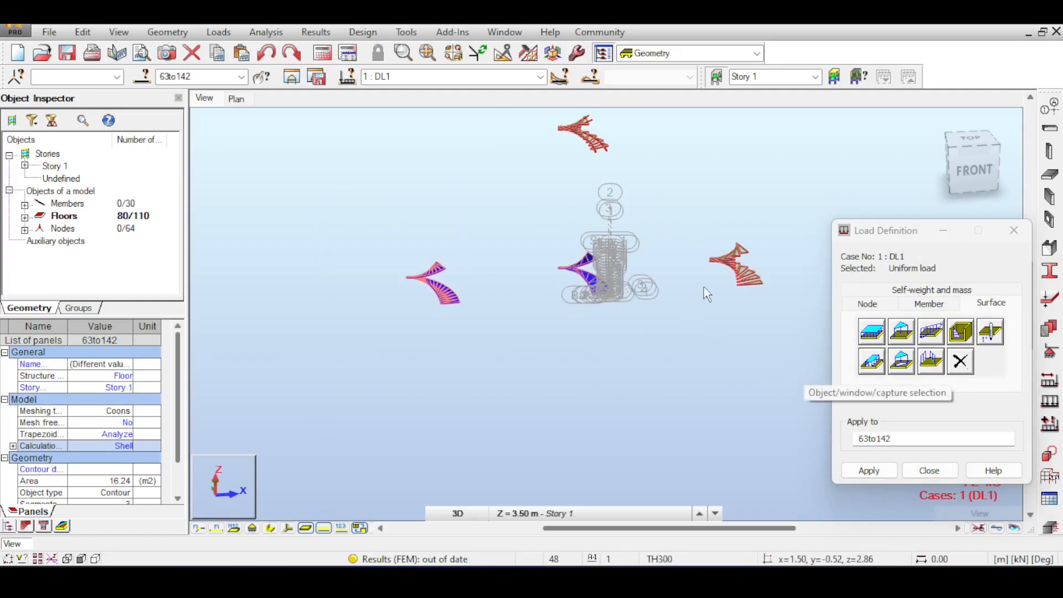
{"action": "middle_click_drag", "start_coordinate": [704, 294], "coordinate": [631, 264]}
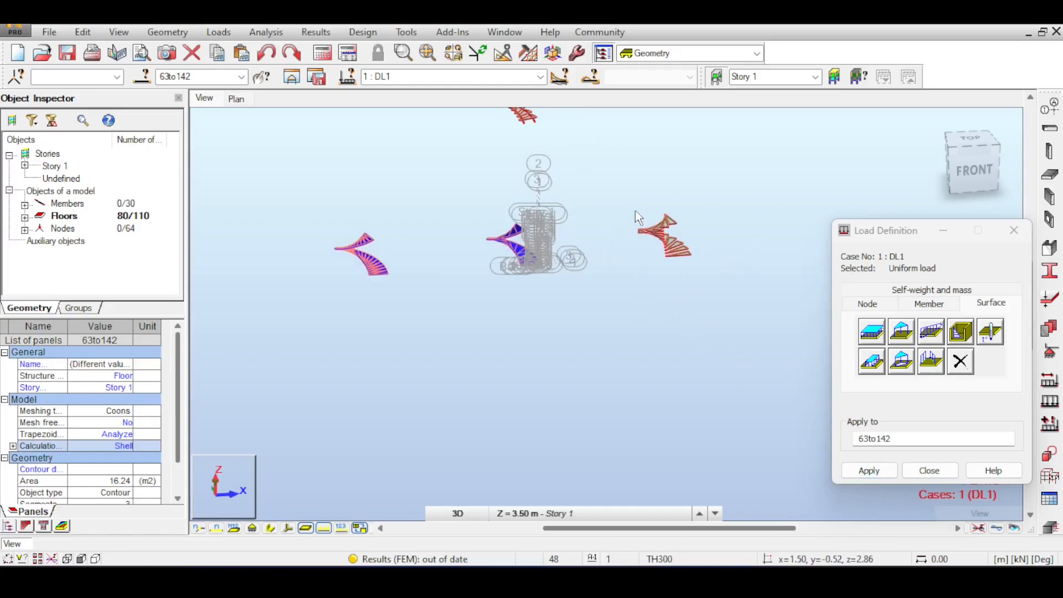
{"action": "left_click", "coordinate": [876, 471]}
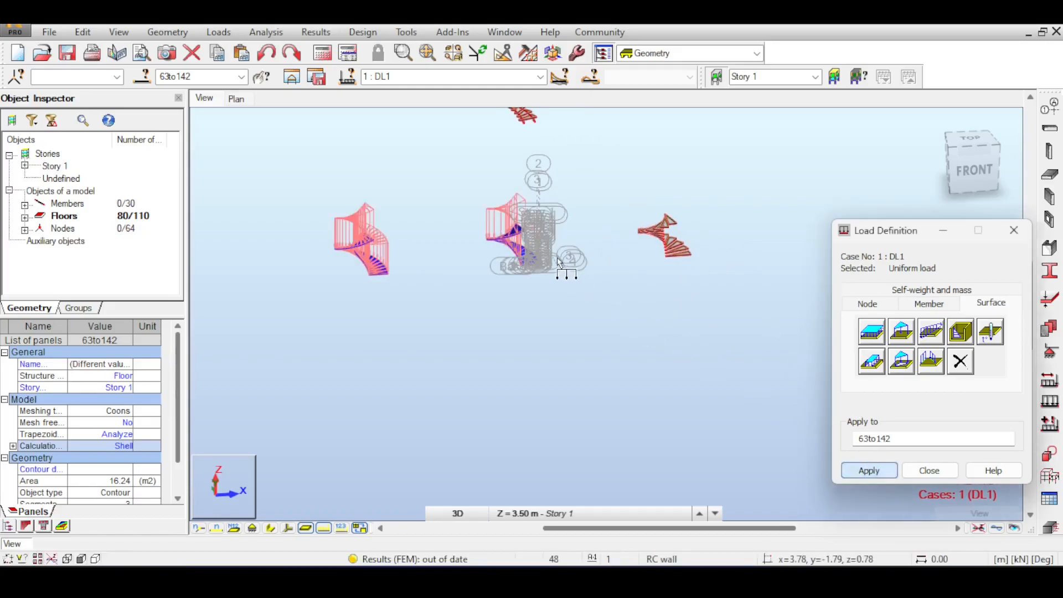
{"action": "scroll", "coordinate": [471, 193], "scroll_direction": "up", "scroll_amount": 3}
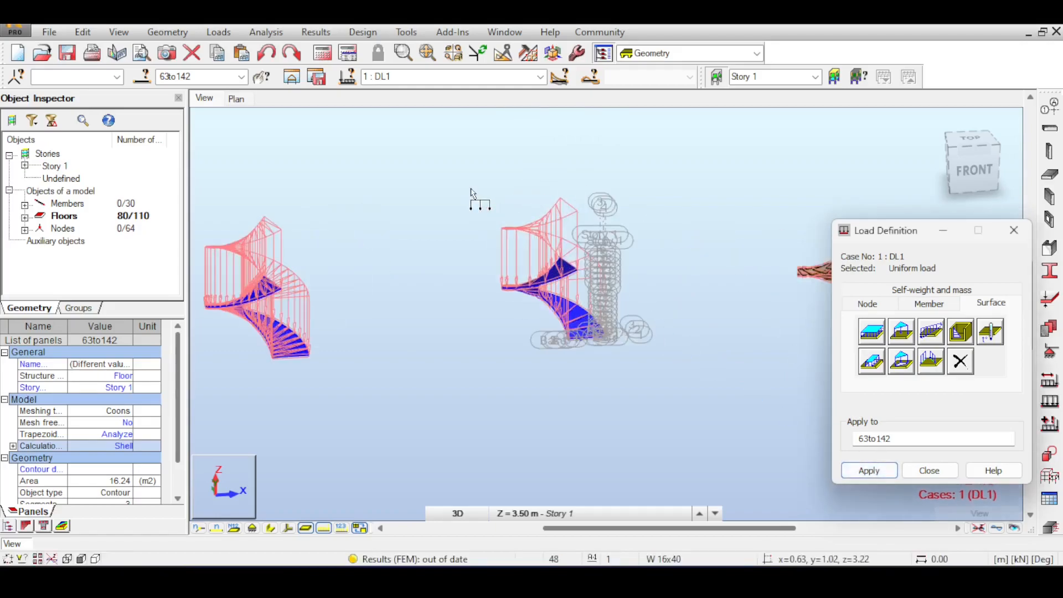
Step: Close the load definition, turn the load symbols on, and review the DL1 loads across all four staircases
{"action": "left_click", "coordinate": [930, 472]}
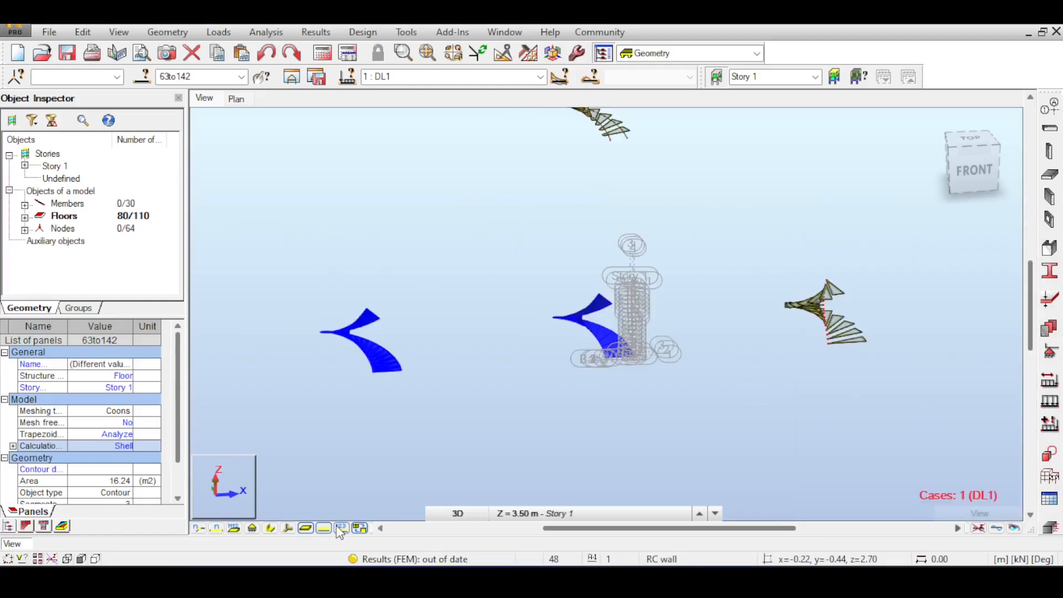
{"action": "left_click", "coordinate": [342, 528]}
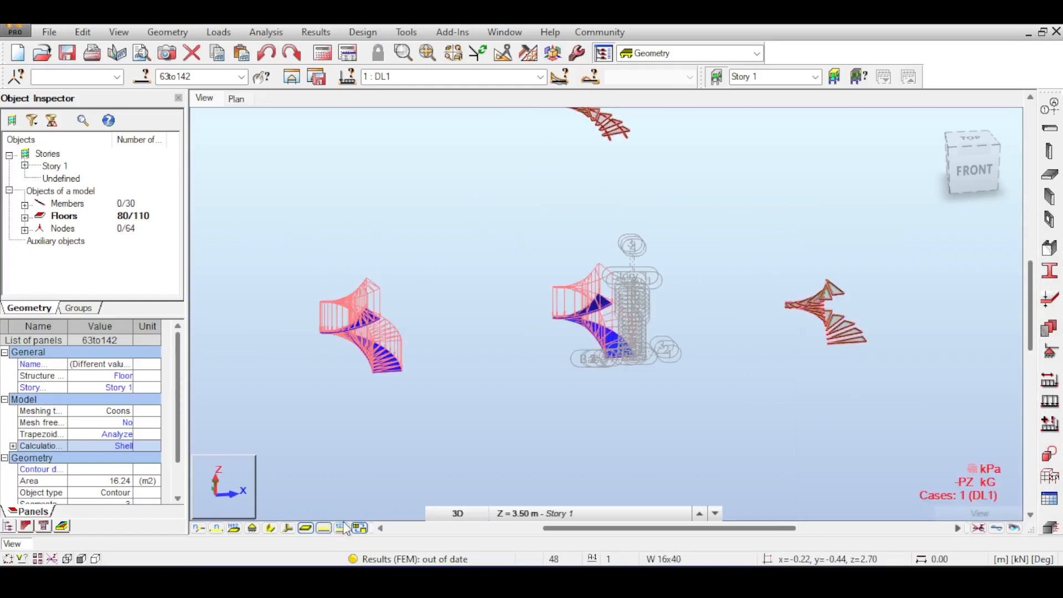
{"action": "left_click", "coordinate": [975, 148]}
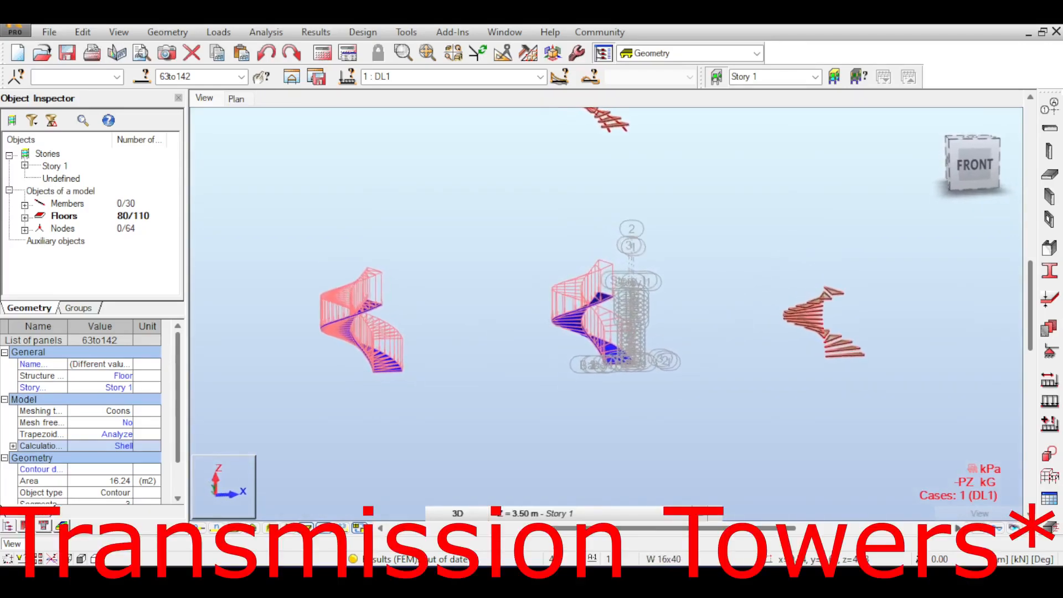
{"action": "scroll", "coordinate": [551, 319], "scroll_direction": "up", "scroll_amount": 3}
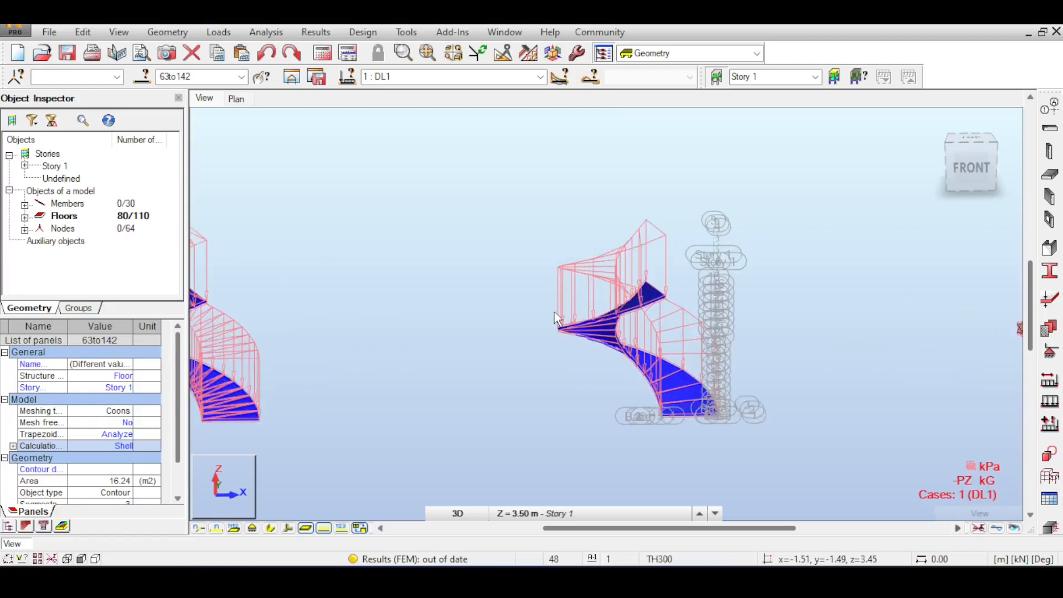
{"action": "mouse_move", "coordinate": [974, 169]}
{"action": "left_mouse_down"}
{"action": "mouse_move", "coordinate": [990, 192]}
{"action": "mouse_move", "coordinate": [969, 166]}
{"action": "left_mouse_up"}
{"action": "scroll", "coordinate": [881, 236], "scroll_direction": "down", "scroll_amount": 4}
{"action": "middle_click_drag", "start_coordinate": [881, 236], "coordinate": [790, 263]}
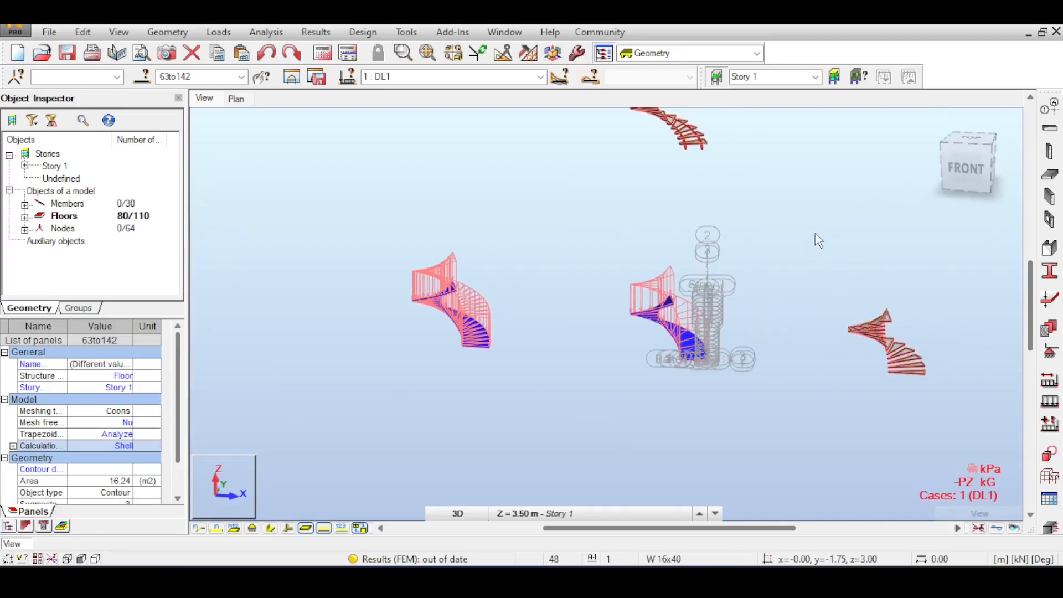
{"action": "middle_click_drag", "start_coordinate": [832, 186], "coordinate": [729, 299]}
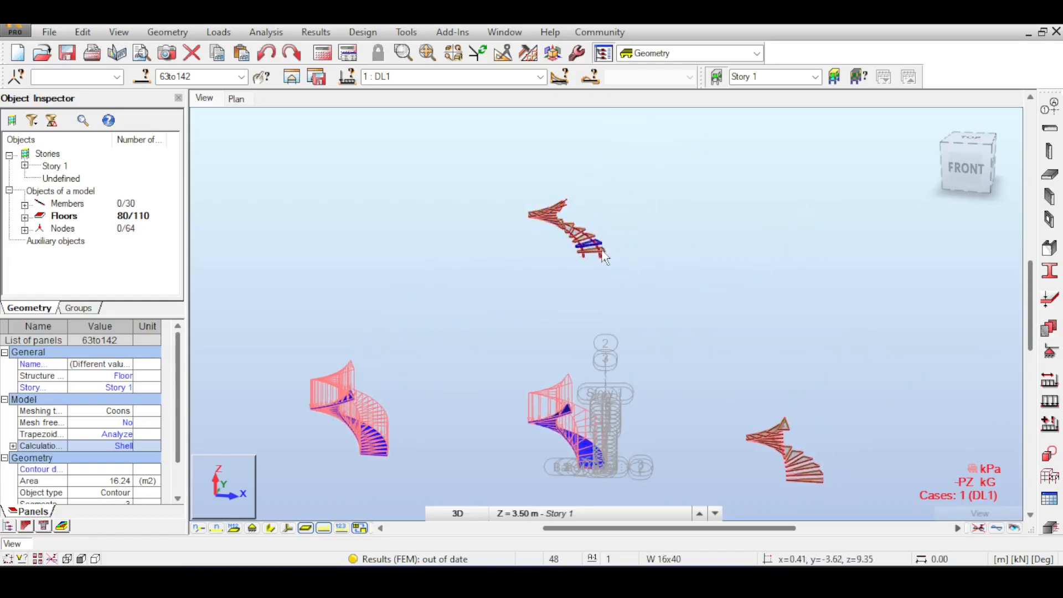
{"action": "middle_click_drag", "start_coordinate": [569, 224], "coordinate": [637, 224]}
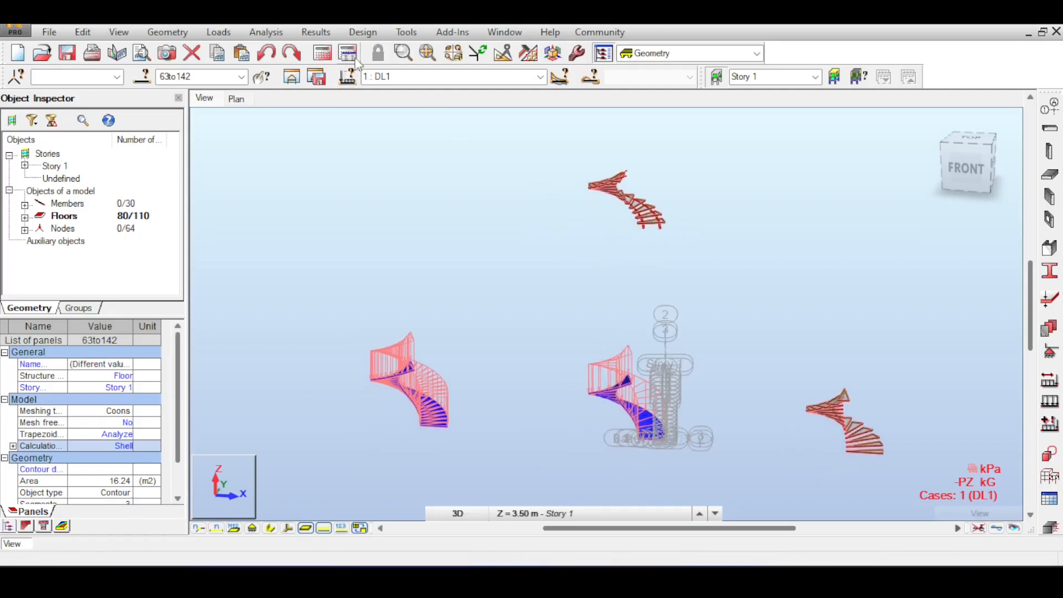
{"action": "left_click", "coordinate": [1051, 402]}
{"action": "left_click", "coordinate": [1018, 239]}
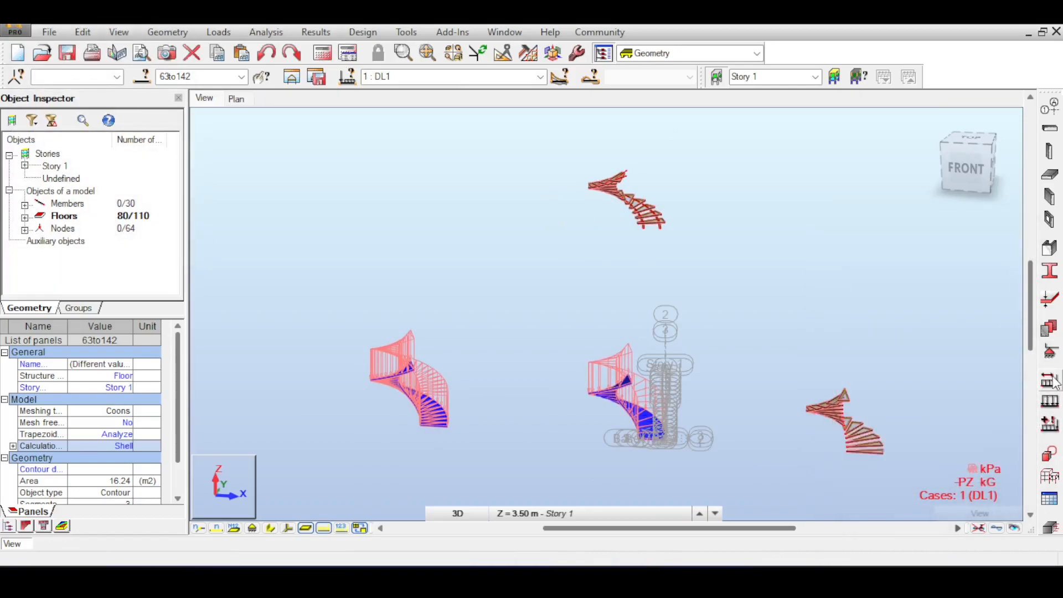
{"action": "left_click", "coordinate": [1050, 381]}
{"action": "left_click", "coordinate": [840, 103]}
Step: Create the manual ULS combination COMB1 containing DL1 with factor 1.20 and LL1 with factor 1.60
{"action": "left_click", "coordinate": [219, 32]}
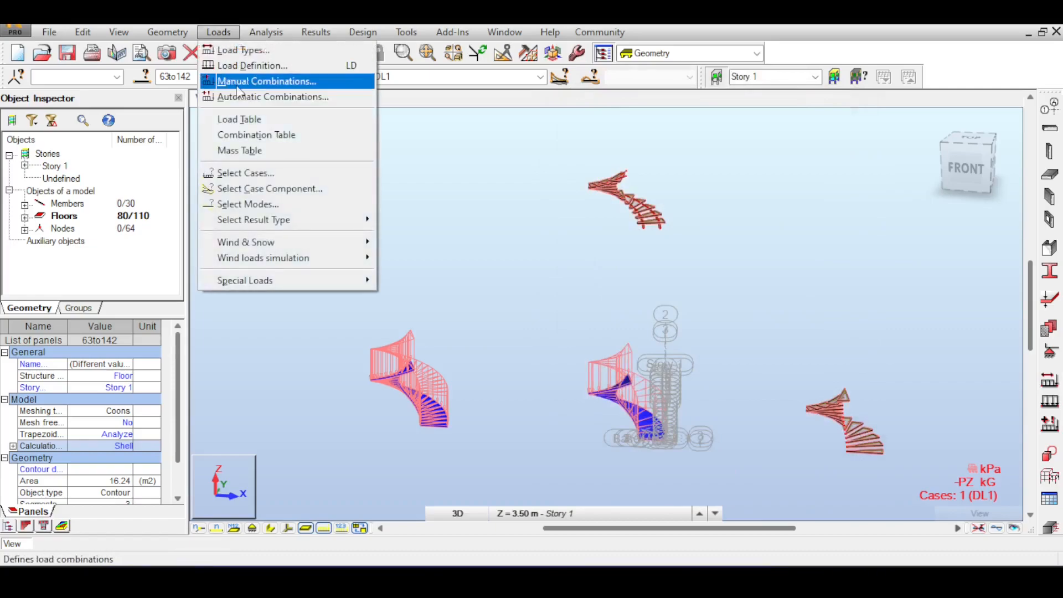
{"action": "left_click", "coordinate": [236, 86]}
{"action": "left_click", "coordinate": [470, 344]}
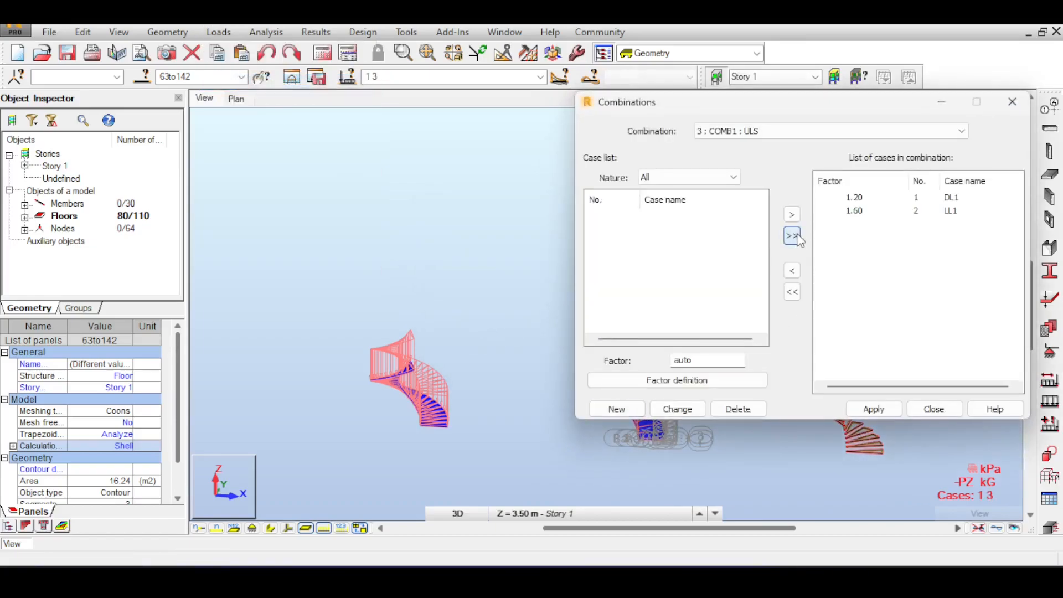
{"action": "left_click", "coordinate": [873, 408]}
{"action": "left_click", "coordinate": [935, 409]}
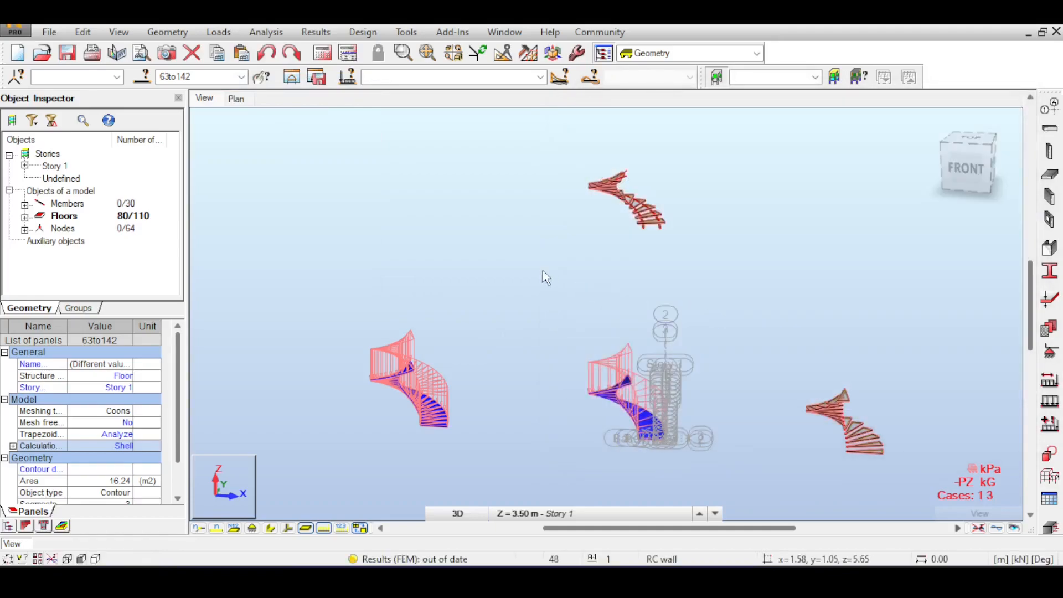
Step: Clear the panel selection and make DL1 the only displayed load case
{"action": "left_click", "coordinate": [541, 269]}
{"action": "left_click", "coordinate": [540, 77]}
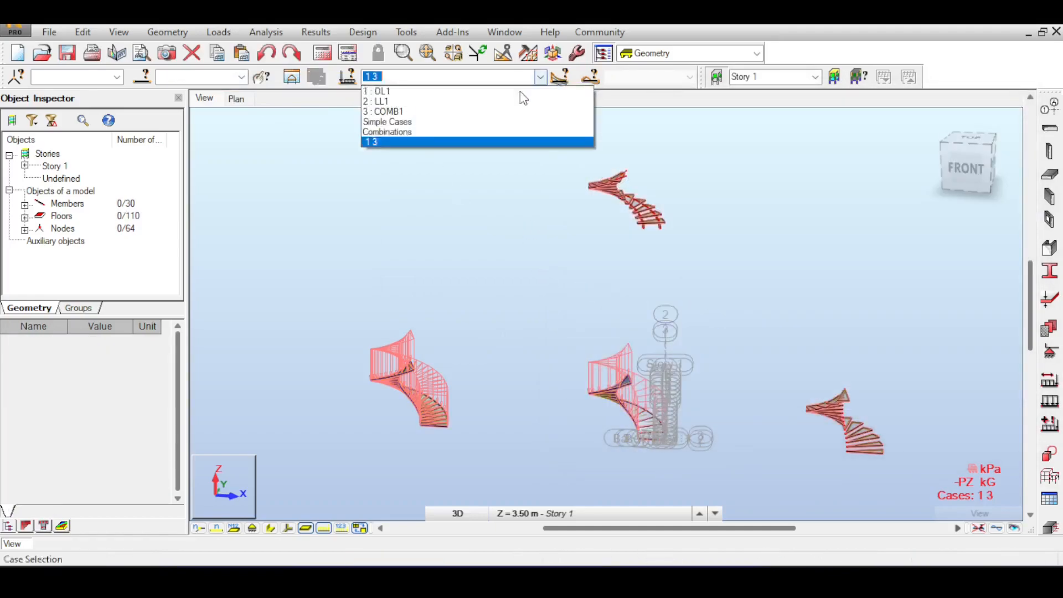
{"action": "left_click", "coordinate": [498, 98]}
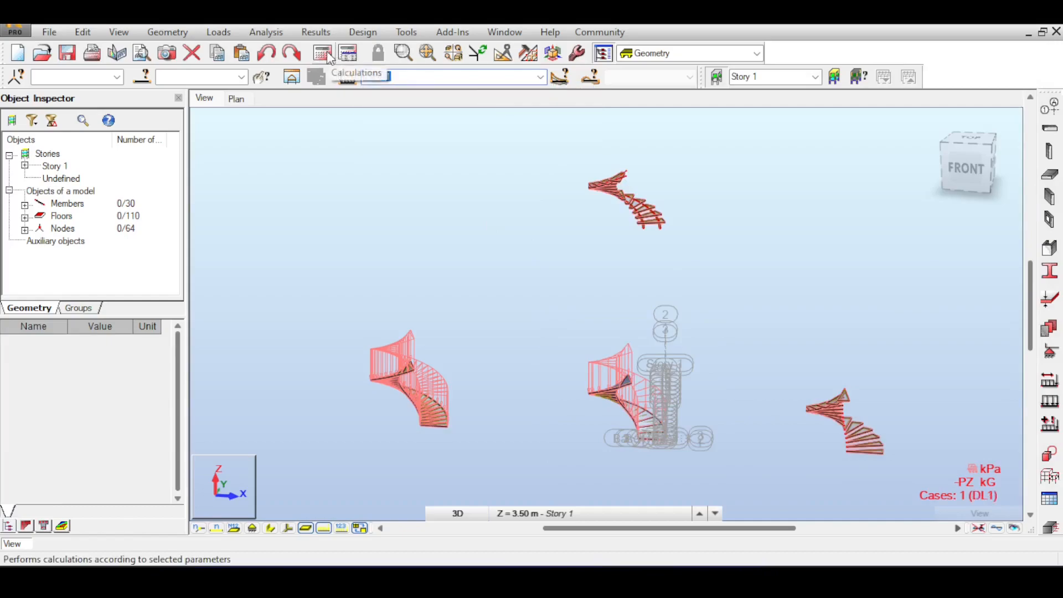
{"action": "left_click", "coordinate": [1050, 400]}
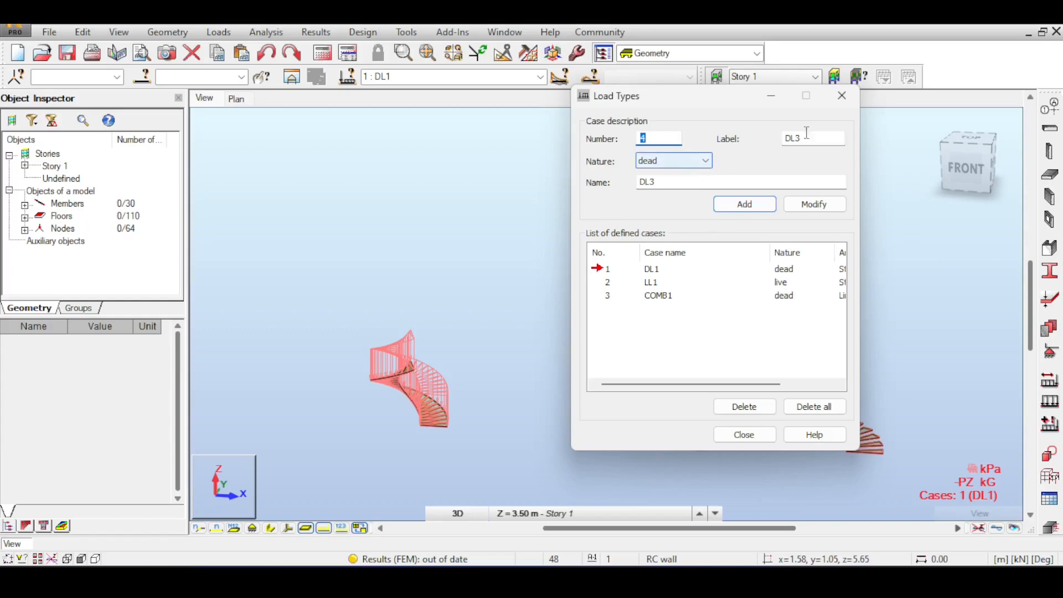
{"action": "left_click", "coordinate": [842, 96]}
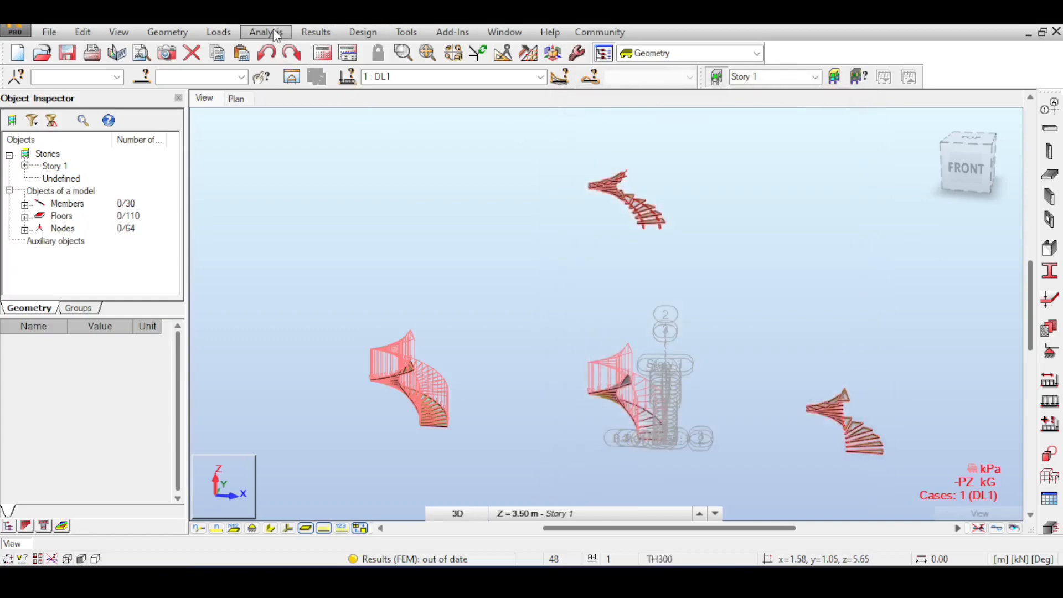
Step: Start a new manual combination number 4 named COMB2 with combination type SLS
{"action": "left_click", "coordinate": [226, 31]}
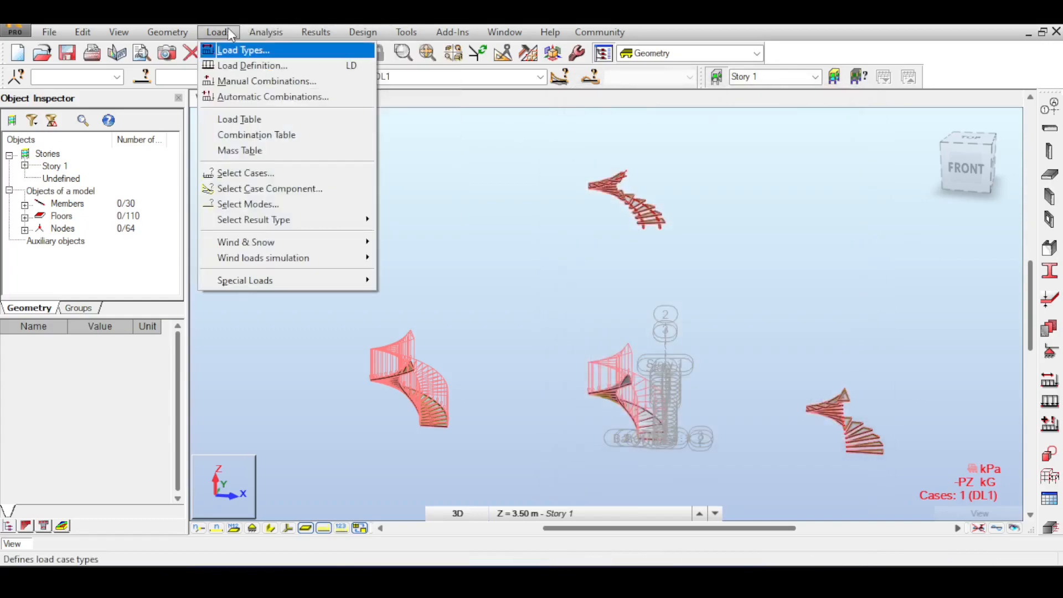
{"action": "left_click", "coordinate": [226, 79]}
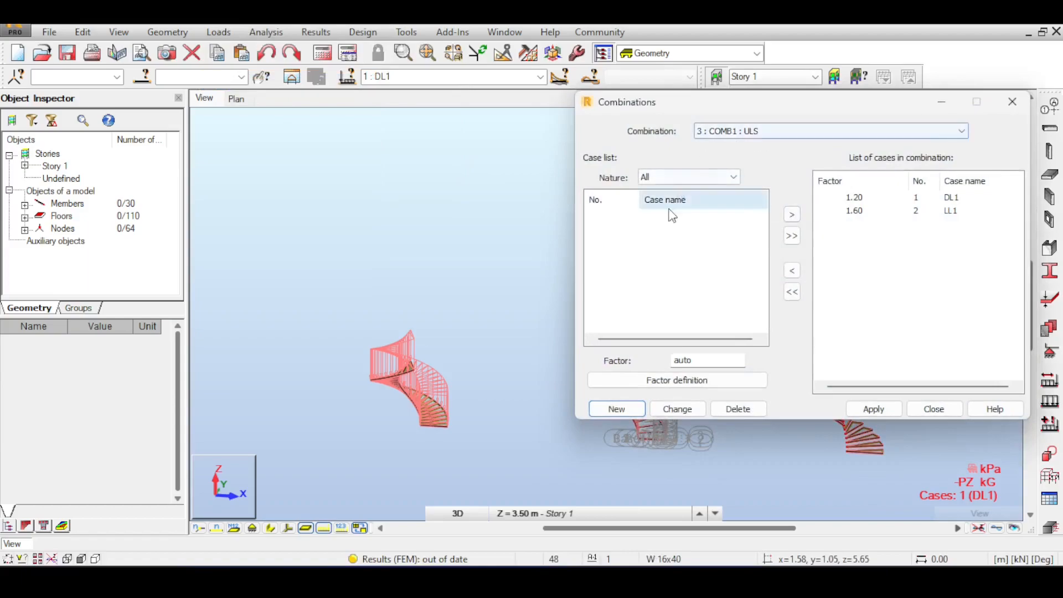
{"action": "left_click", "coordinate": [620, 410]}
{"action": "left_click", "coordinate": [833, 234]}
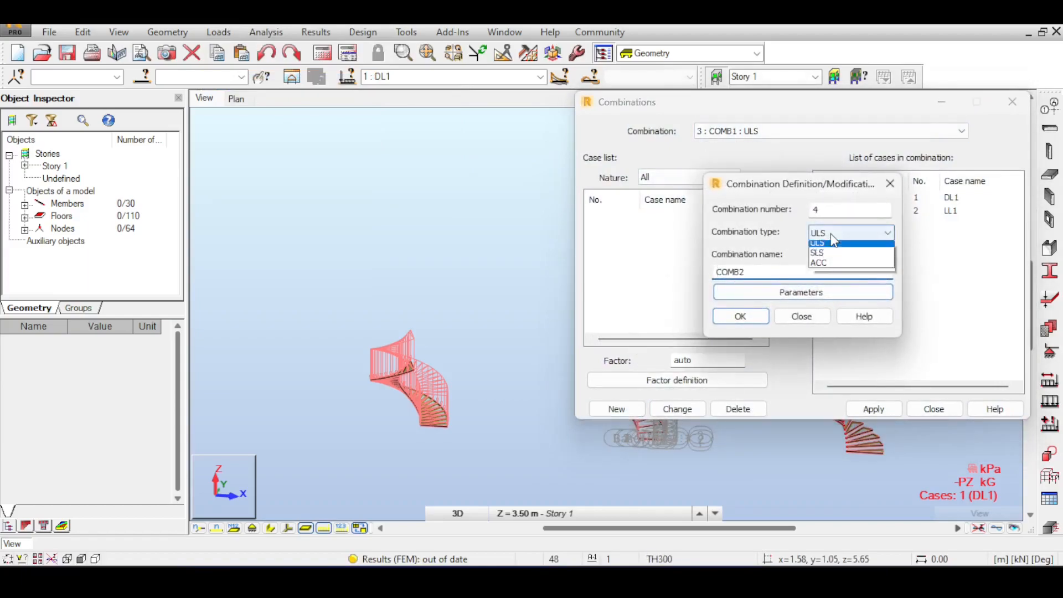
{"action": "left_click", "coordinate": [843, 256]}
{"action": "left_click", "coordinate": [742, 316]}
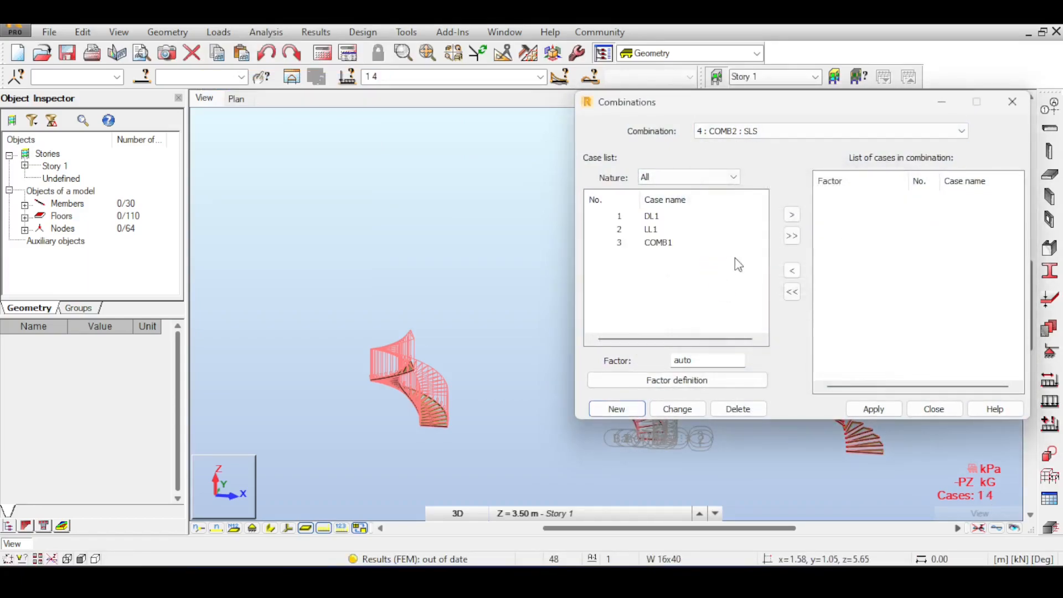
Step: Add DL1 and LL1 with factor 1.00 each to COMB2 and apply the combination
{"action": "left_click", "coordinate": [625, 219]}
{"action": "left_click", "coordinate": [792, 215]}
{"action": "left_click", "coordinate": [621, 216]}
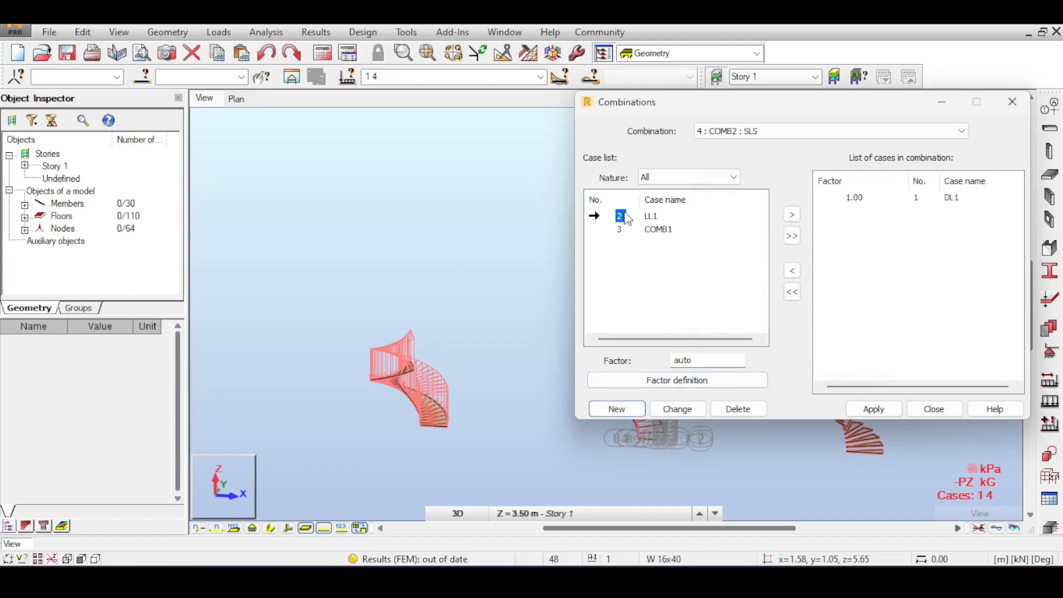
{"action": "left_click", "coordinate": [792, 215]}
{"action": "left_click", "coordinate": [873, 409]}
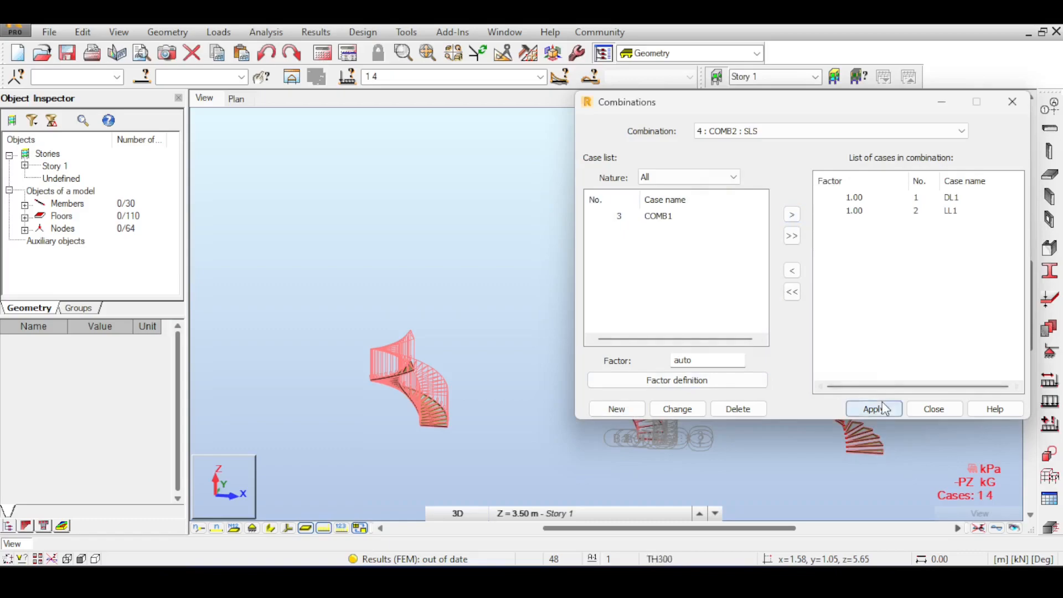
{"action": "left_click", "coordinate": [934, 409]}
Step: Switch the active load case to COMB2 and check its loads on the four staircases
{"action": "left_click", "coordinate": [539, 77]}
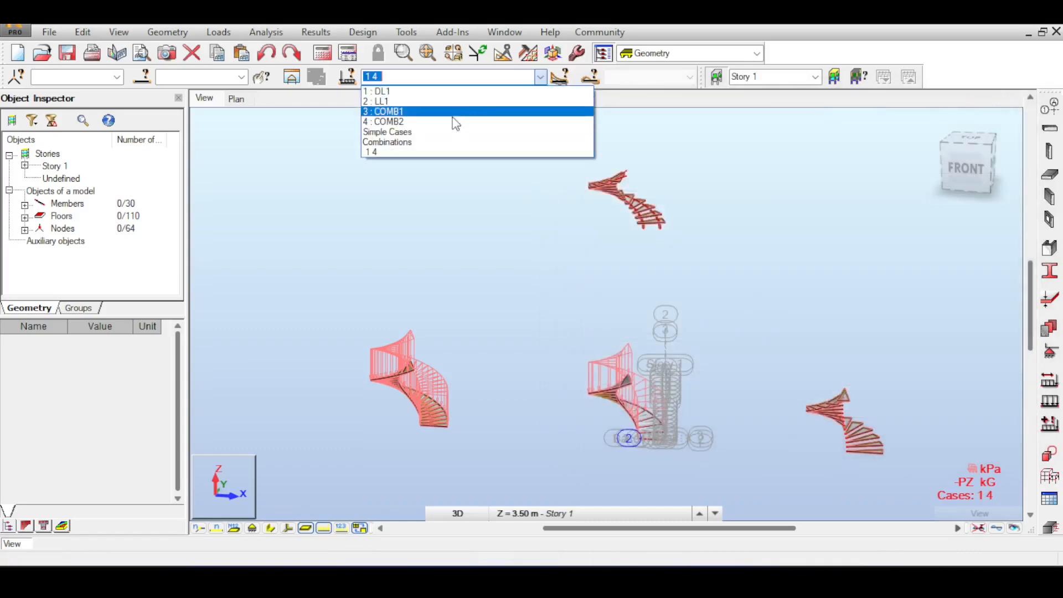
{"action": "left_click", "coordinate": [439, 121]}
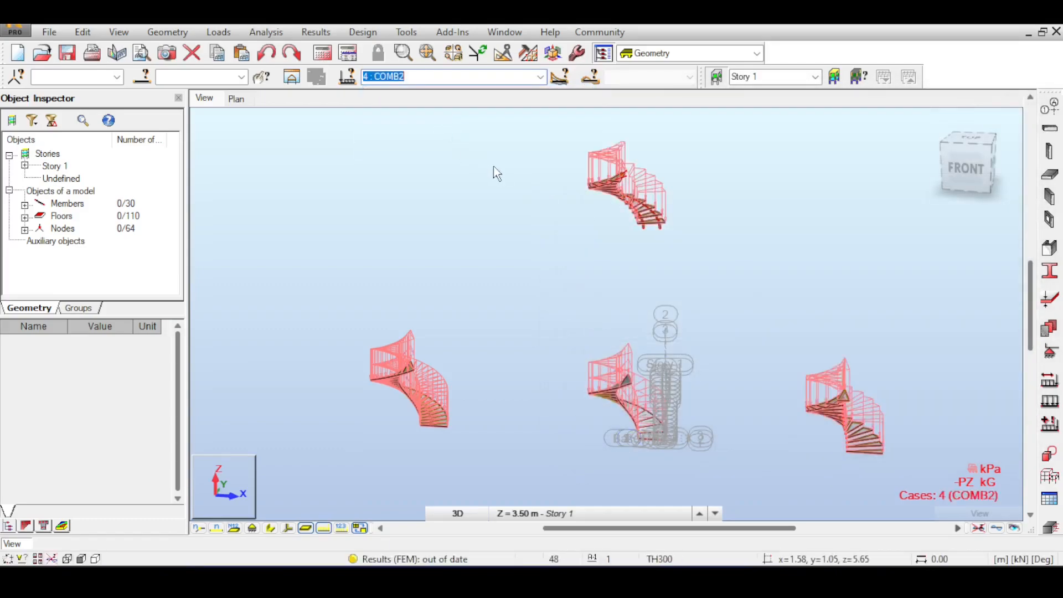
{"action": "scroll", "coordinate": [403, 344], "scroll_direction": "up", "scroll_amount": 5}
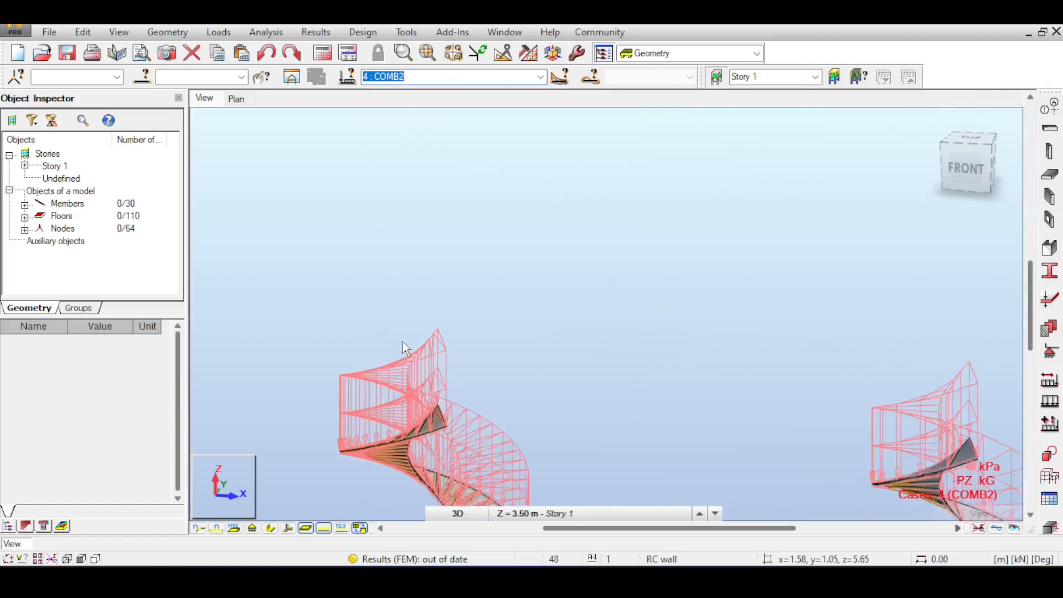
{"action": "scroll", "coordinate": [404, 348], "scroll_direction": "down", "scroll_amount": 8}
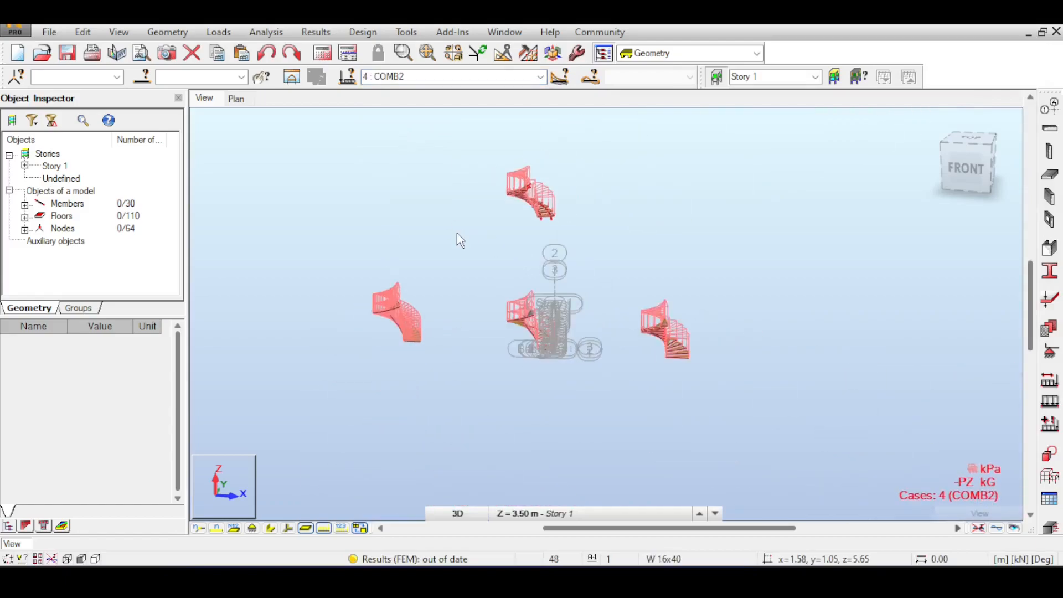
Step: Run the calculations for the staircase models and close the calculation messages
{"action": "left_click", "coordinate": [323, 54]}
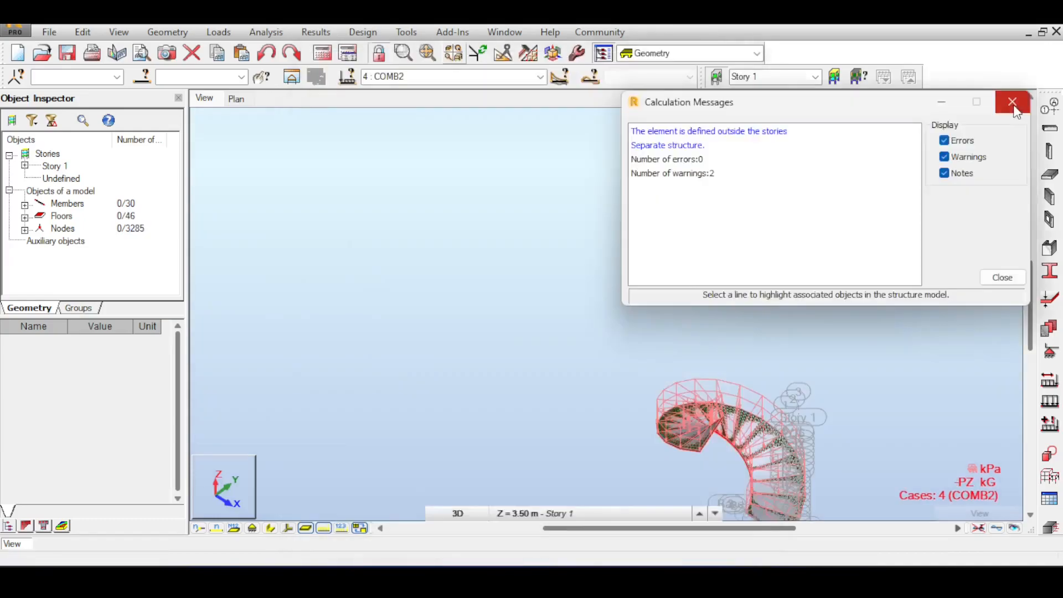
{"action": "left_click", "coordinate": [1013, 102]}
Step: Show the supports instead of the load symbols and display the deformed shape for COMB2
{"action": "scroll", "coordinate": [719, 426], "scroll_direction": "up", "scroll_amount": 6}
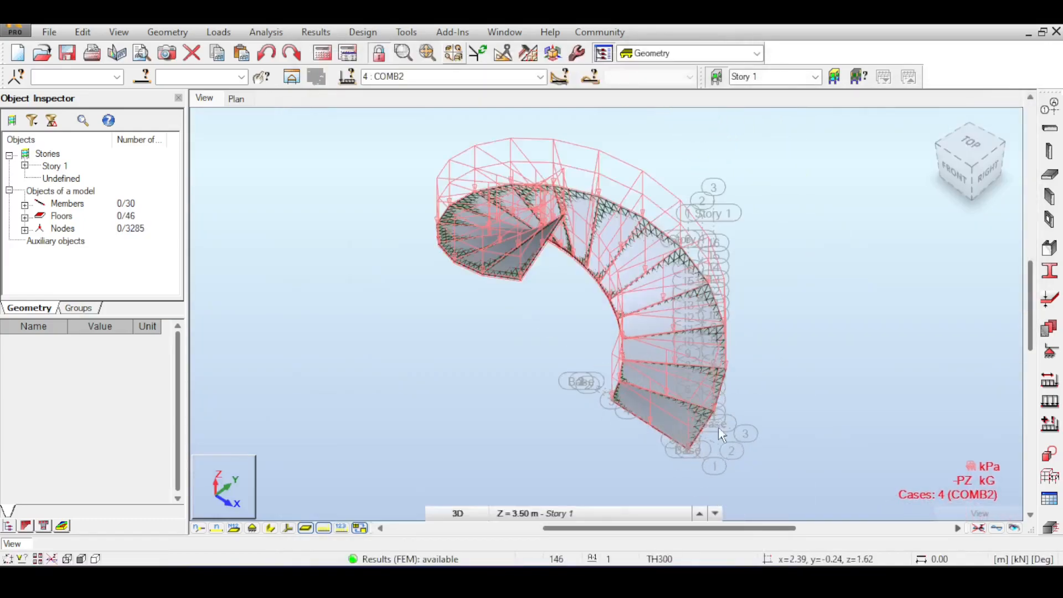
{"action": "middle_click_drag", "start_coordinate": [719, 315], "coordinate": [694, 311]}
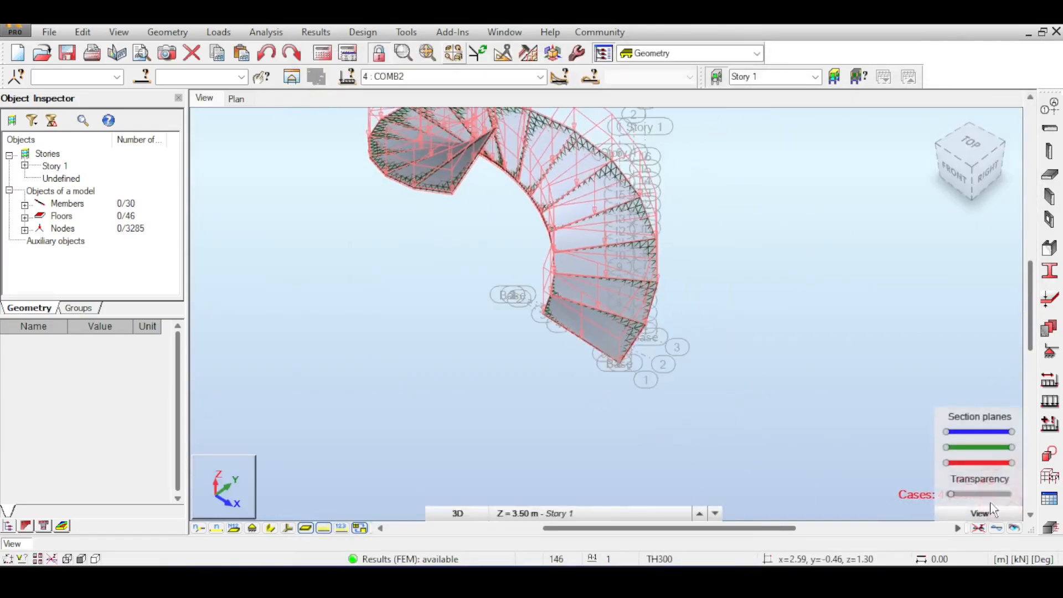
{"action": "middle_click_drag", "start_coordinate": [897, 311], "coordinate": [693, 192]}
{"action": "scroll", "coordinate": [693, 191], "scroll_direction": "down", "scroll_amount": 4}
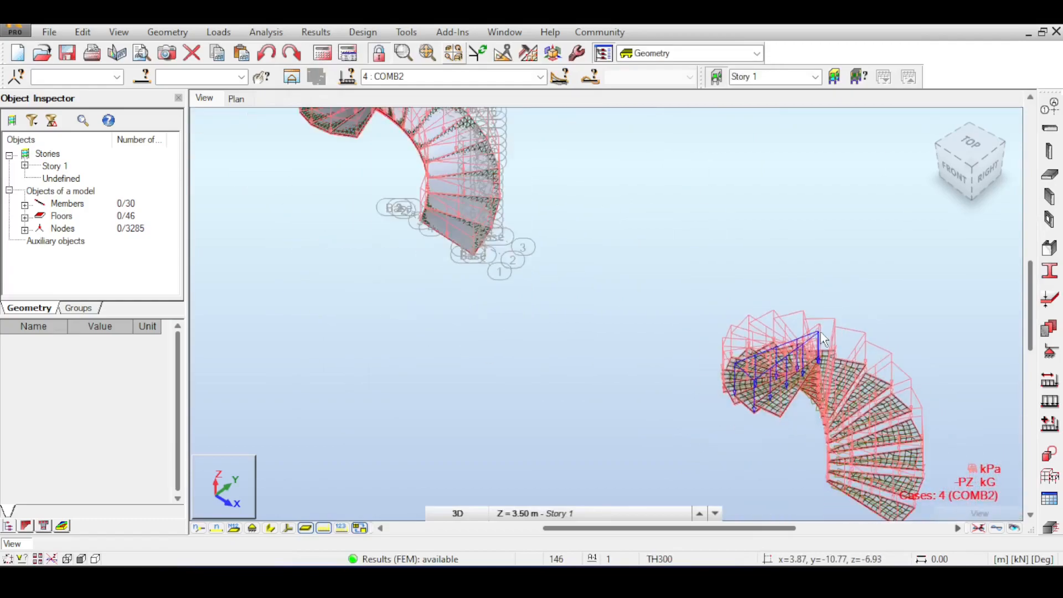
{"action": "left_click", "coordinate": [979, 529]}
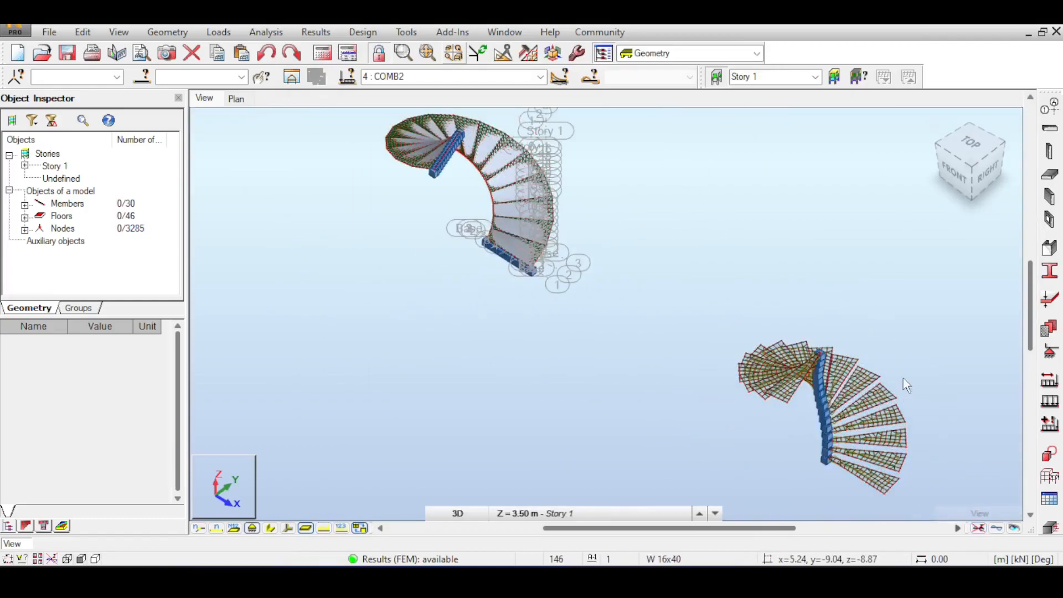
{"action": "left_click", "coordinate": [997, 529]}
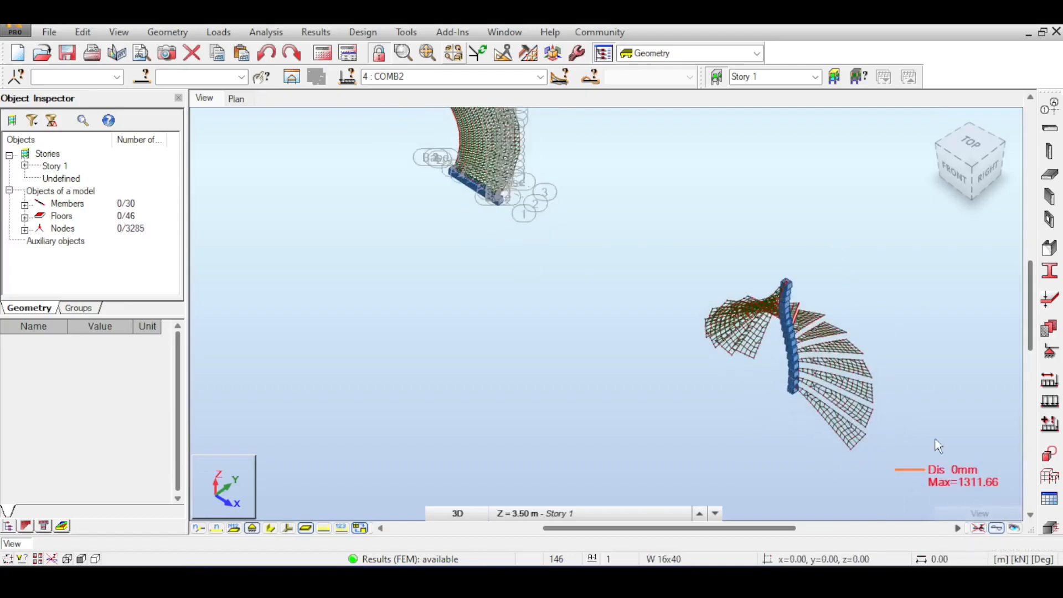
Step: Examine the COMB2 deformed shape of each staircase, comparing the cantilevered steps with the curved slab
{"action": "middle_click_drag", "start_coordinate": [927, 290], "coordinate": [903, 290]}
{"action": "middle_click_drag", "start_coordinate": [815, 229], "coordinate": [885, 303]}
{"action": "middle_click_drag", "start_coordinate": [822, 200], "coordinate": [778, 314]}
{"action": "scroll", "coordinate": [872, 264], "scroll_direction": "down", "scroll_amount": 2}
{"action": "scroll", "coordinate": [778, 268], "scroll_direction": "down", "scroll_amount": 2}
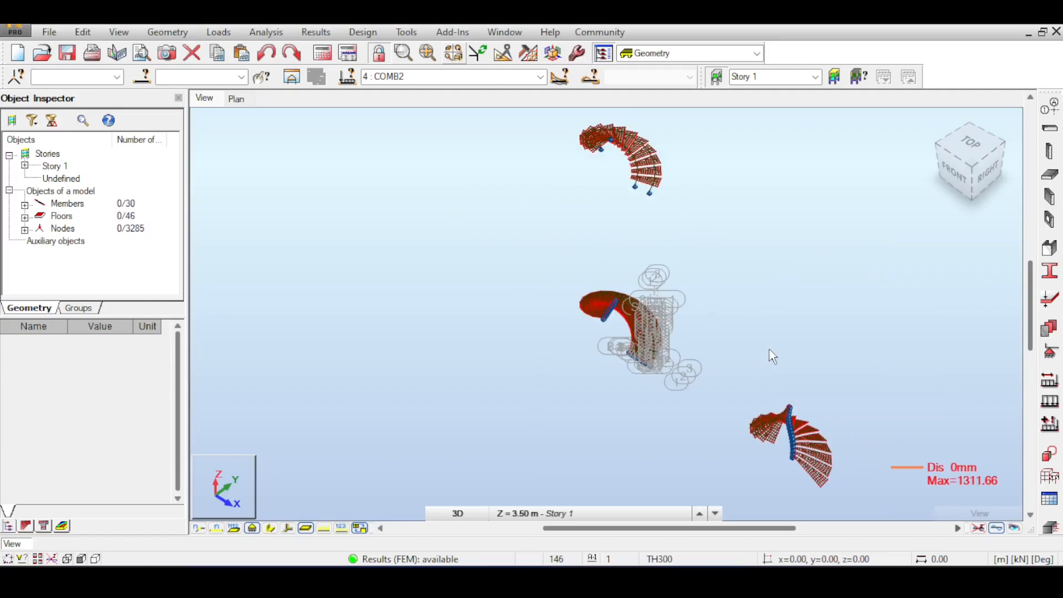
{"action": "scroll", "coordinate": [770, 352], "scroll_direction": "up", "scroll_amount": 1}
{"action": "middle_click_drag", "start_coordinate": [717, 240], "coordinate": [766, 372]}
{"action": "scroll", "coordinate": [667, 240], "scroll_direction": "up", "scroll_amount": 3}
{"action": "scroll", "coordinate": [667, 241], "scroll_direction": "down", "scroll_amount": 2}
{"action": "middle_click_drag", "start_coordinate": [828, 438], "coordinate": [759, 166]}
{"action": "scroll", "coordinate": [771, 175], "scroll_direction": "up", "scroll_amount": 2}
{"action": "middle_click_drag", "start_coordinate": [791, 247], "coordinate": [799, 319]}
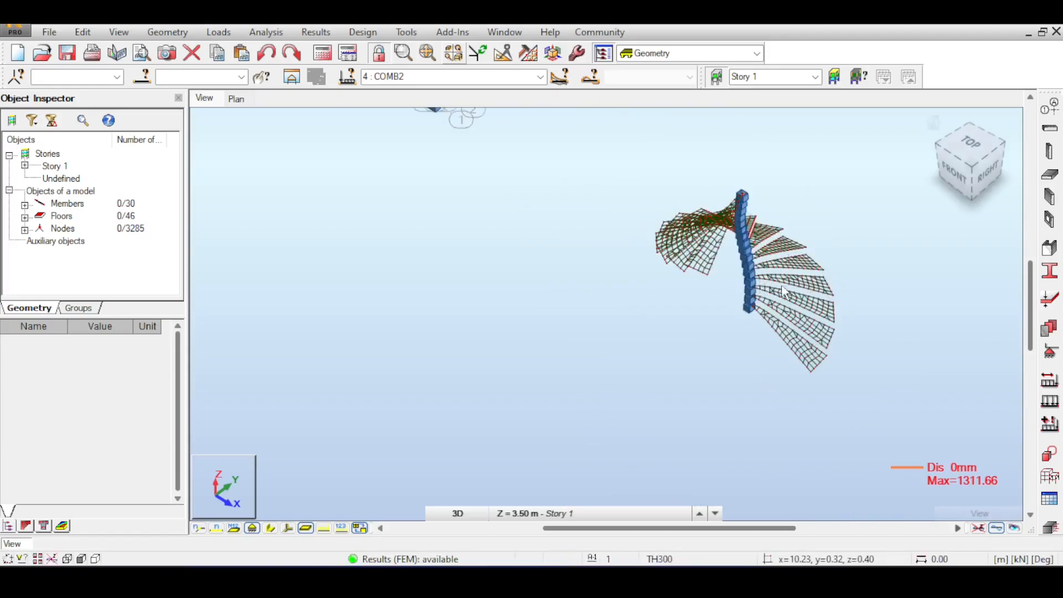
{"action": "middle_click_drag", "start_coordinate": [778, 224], "coordinate": [837, 459]}
{"action": "middle_click_drag", "start_coordinate": [746, 181], "coordinate": [792, 356]}
{"action": "middle_click_drag", "start_coordinate": [646, 256], "coordinate": [757, 181]}
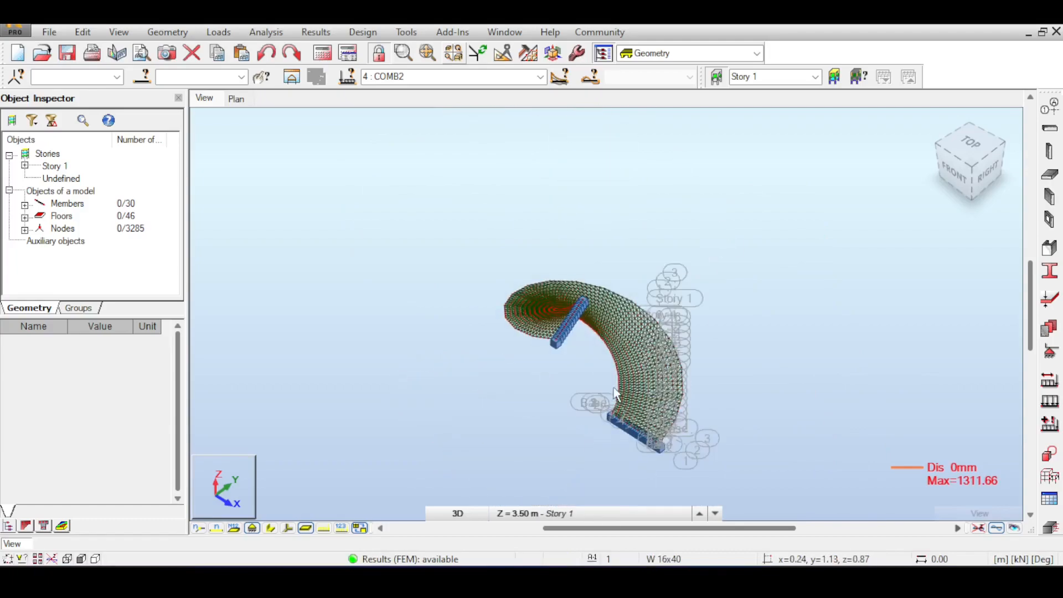
Step: Display the panel colour map of the z displacements for COMB2
{"action": "left_click", "coordinate": [313, 31]}
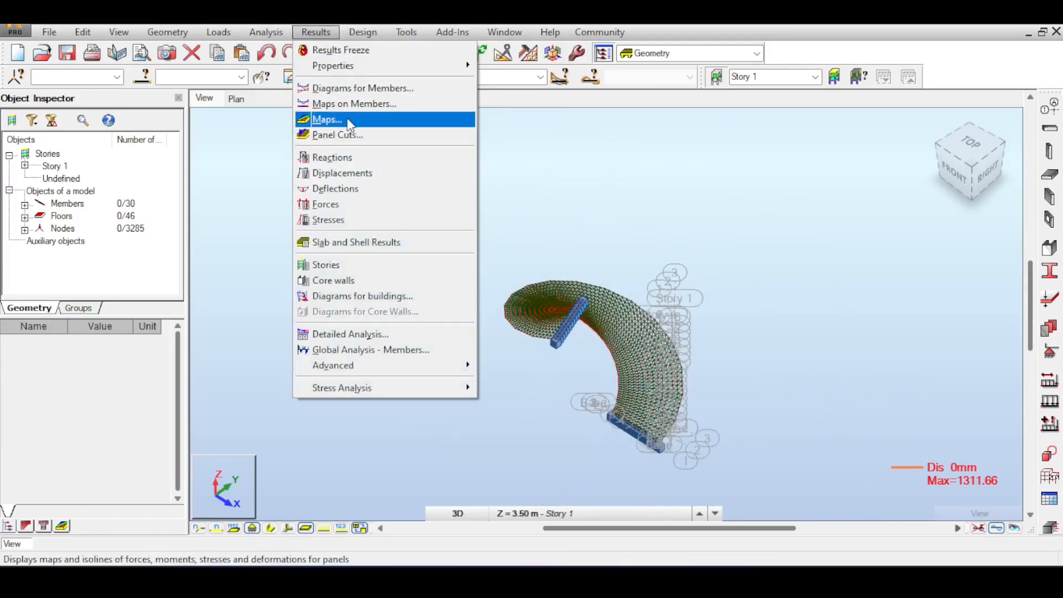
{"action": "left_click", "coordinate": [327, 119]}
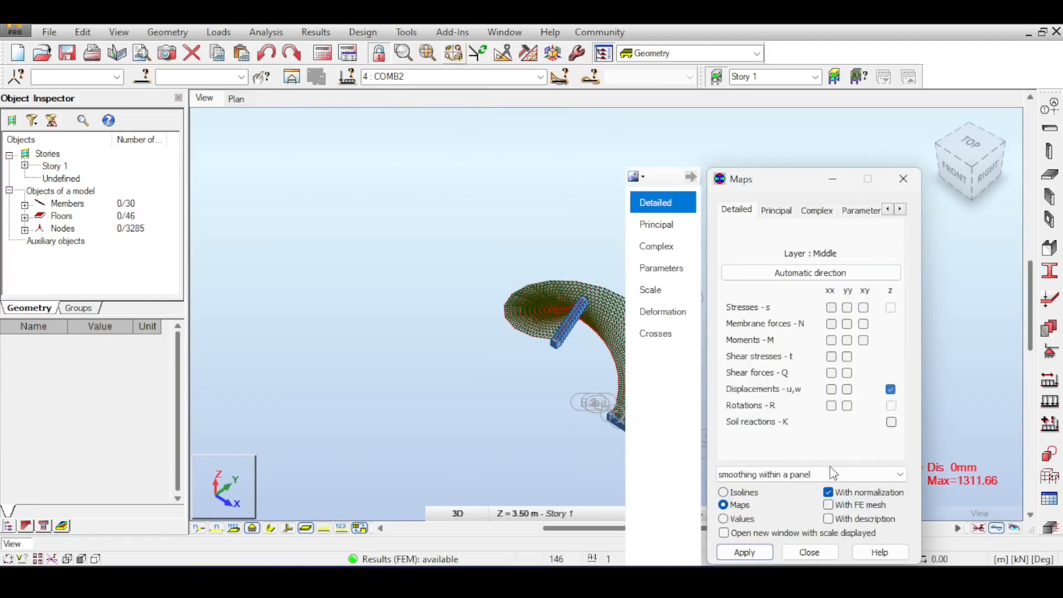
{"action": "left_click", "coordinate": [747, 550]}
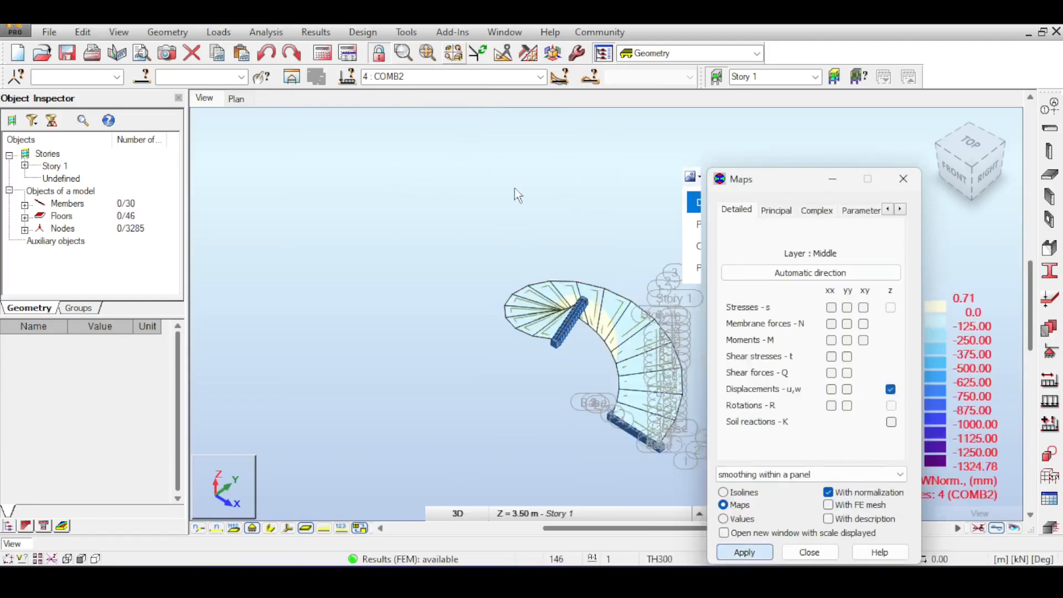
Step: Examine the z-displacement map on the staircases, comparing the cantilevered steps with the curved slab
{"action": "middle_click_drag", "start_coordinate": [517, 186], "coordinate": [399, 123]}
{"action": "middle_click_drag", "start_coordinate": [556, 297], "coordinate": [510, 156]}
{"action": "scroll", "coordinate": [657, 372], "scroll_direction": "down", "scroll_amount": 2}
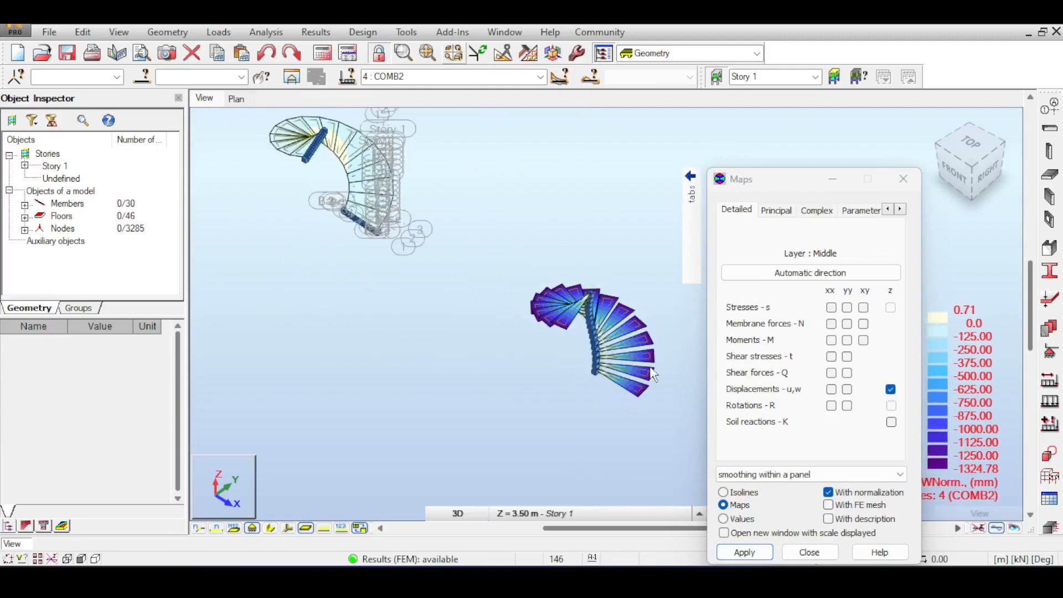
{"action": "middle_click_drag", "start_coordinate": [533, 225], "coordinate": [663, 314]}
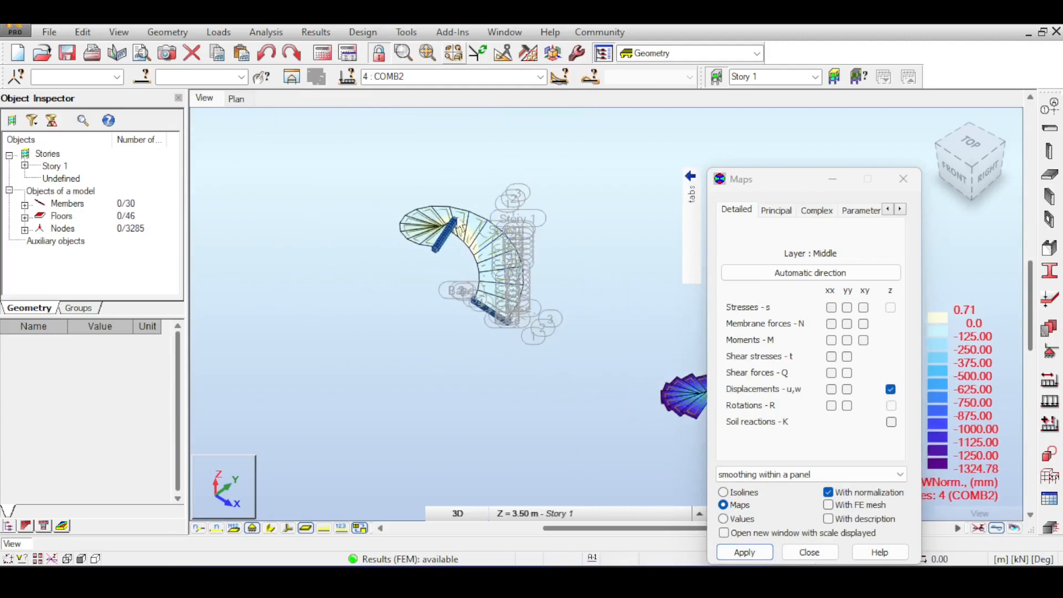
{"action": "middle_click_drag", "start_coordinate": [547, 237], "coordinate": [387, 182]}
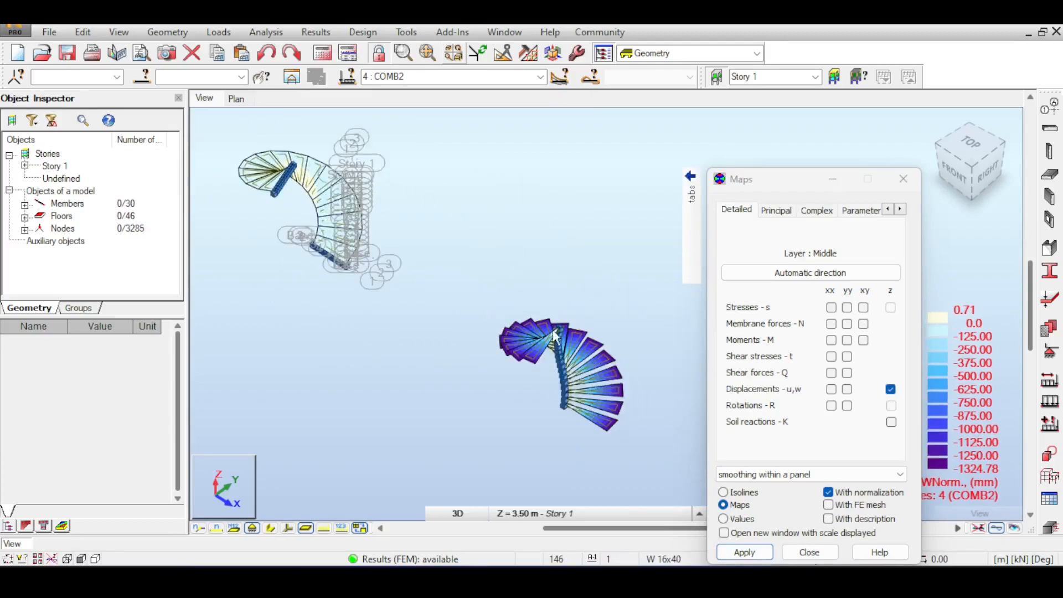
{"action": "scroll", "coordinate": [554, 320], "scroll_direction": "up", "scroll_amount": 3}
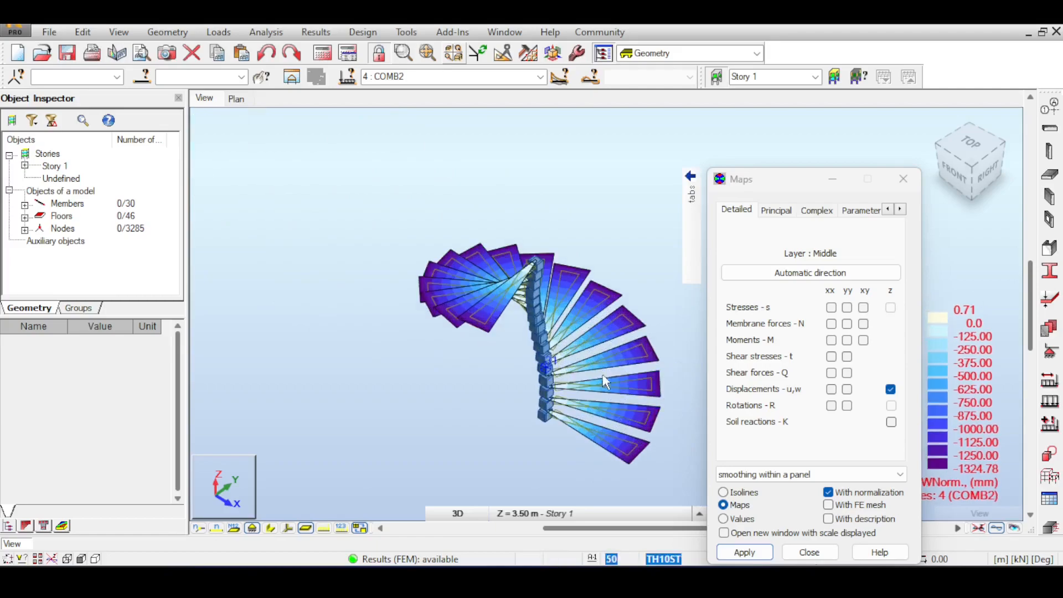
{"action": "scroll", "coordinate": [611, 373], "scroll_direction": "down", "scroll_amount": 4}
{"action": "middle_click_drag", "start_coordinate": [327, 153], "coordinate": [503, 248]}
{"action": "scroll", "coordinate": [502, 247], "scroll_direction": "up", "scroll_amount": 1}
{"action": "scroll", "coordinate": [505, 258], "scroll_direction": "up", "scroll_amount": 4}
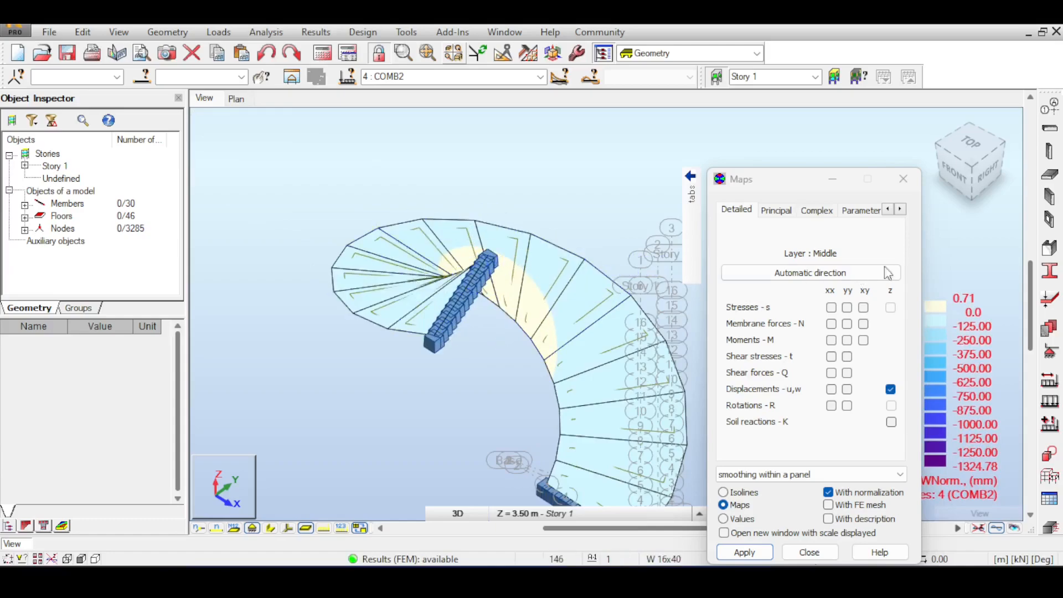
Step: Display the COMB2 z displacements on the panels as values with description
{"action": "left_click_drag", "start_coordinate": [802, 186], "coordinate": [743, 160]}
{"action": "left_click", "coordinate": [663, 493]}
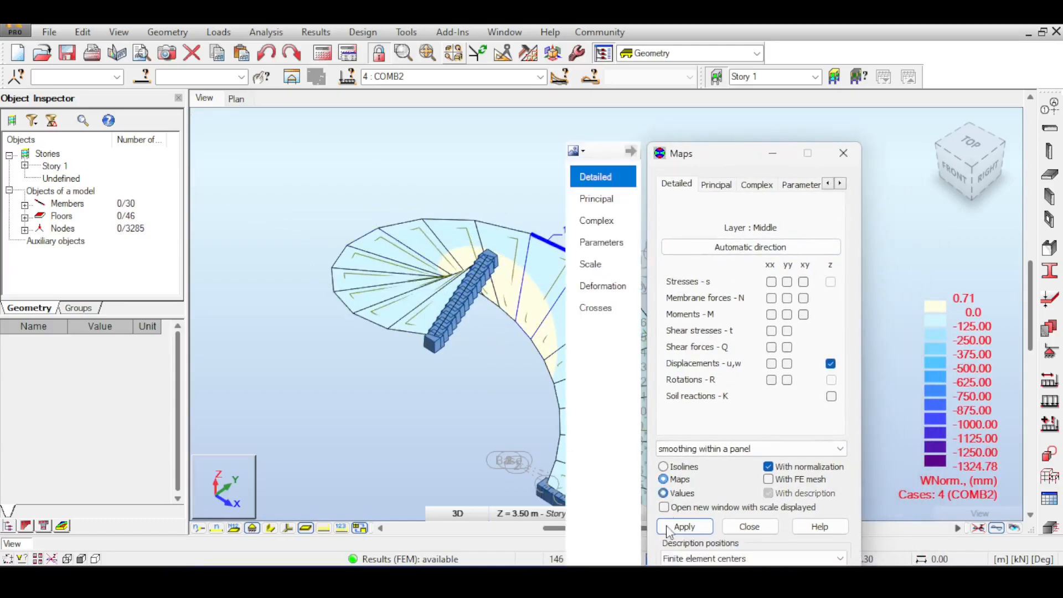
{"action": "left_click", "coordinate": [683, 528]}
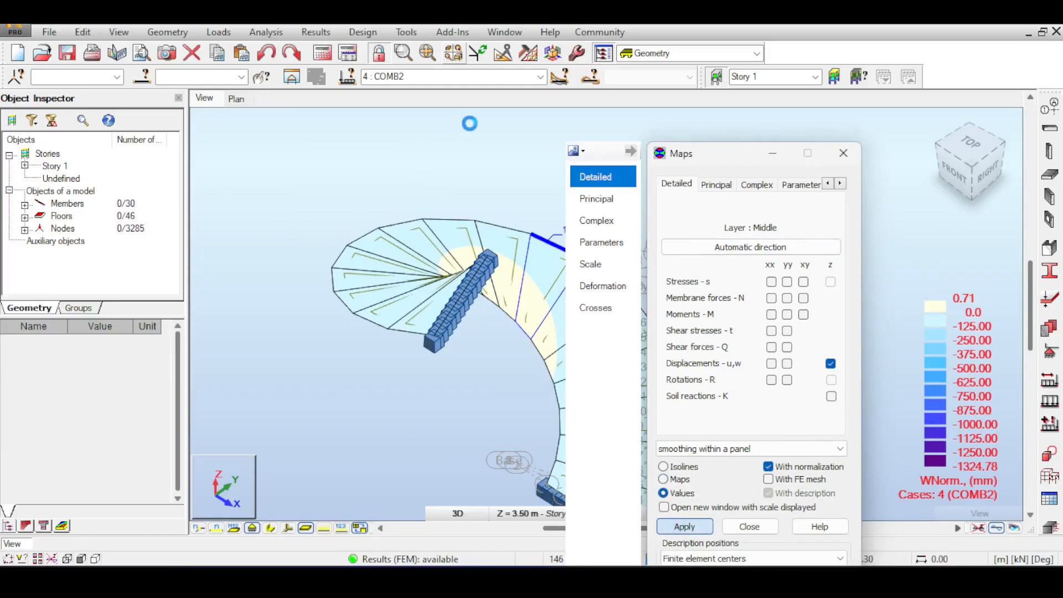
{"action": "middle_click_drag", "start_coordinate": [442, 139], "coordinate": [359, 111]}
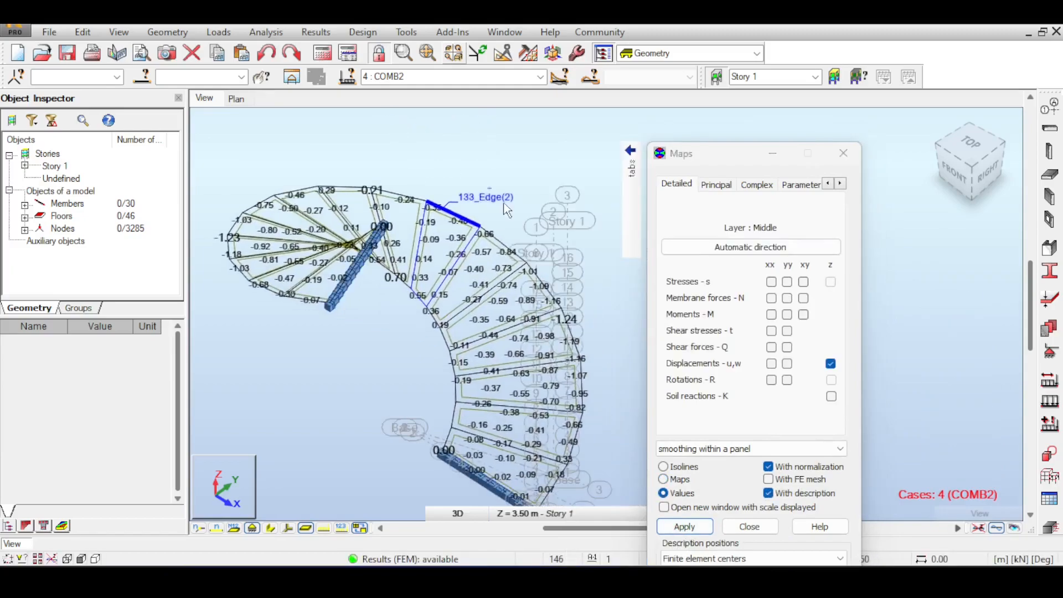
Step: Set the z-displacement display back to colour maps, with the description values kept on
{"action": "mouse_move", "coordinate": [631, 191]}
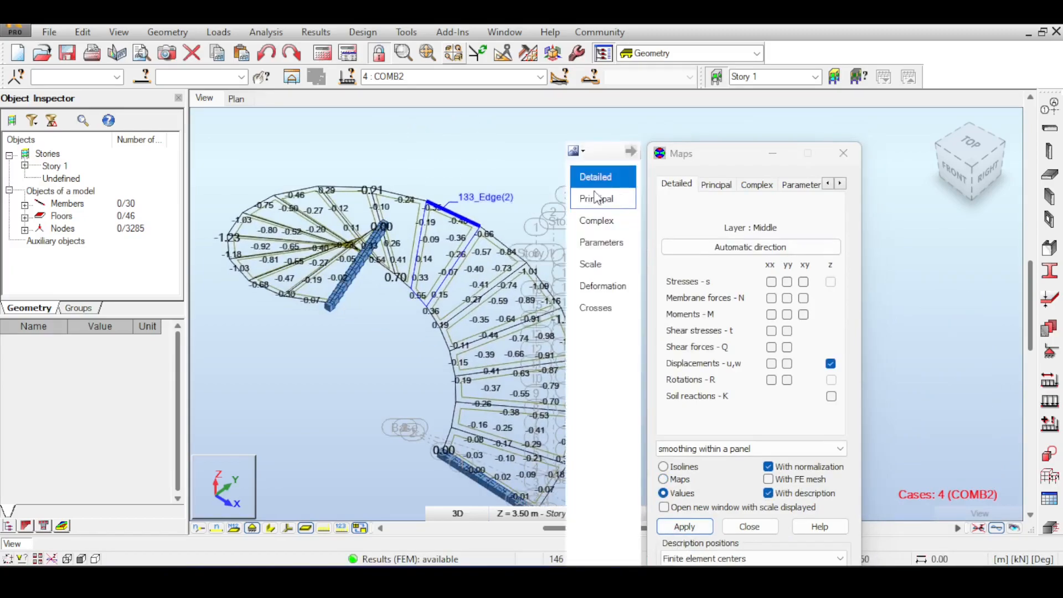
{"action": "left_click_drag", "start_coordinate": [739, 163], "coordinate": [657, 136]}
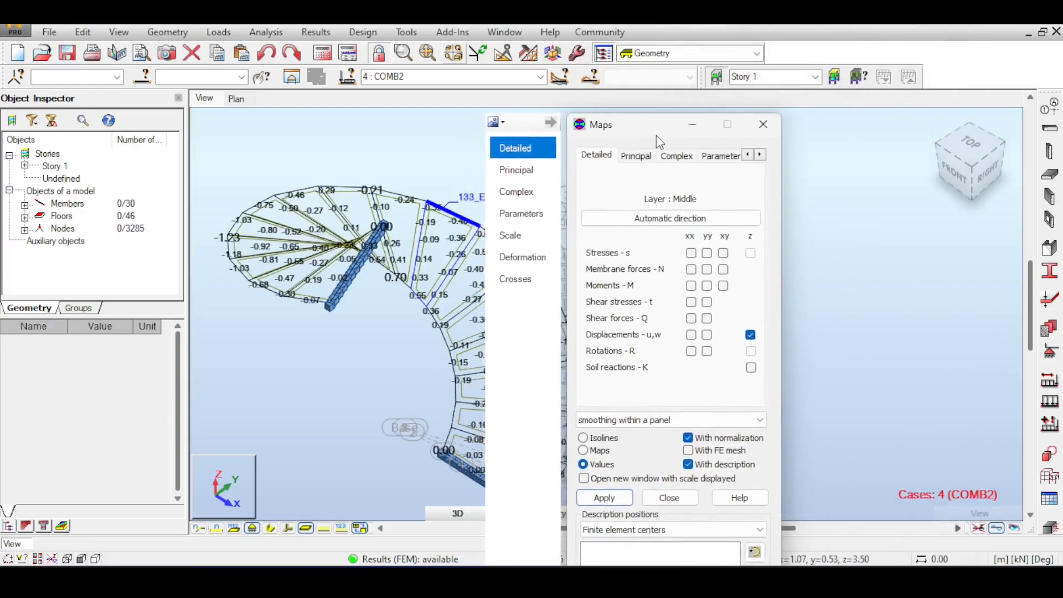
{"action": "left_click", "coordinate": [604, 498]}
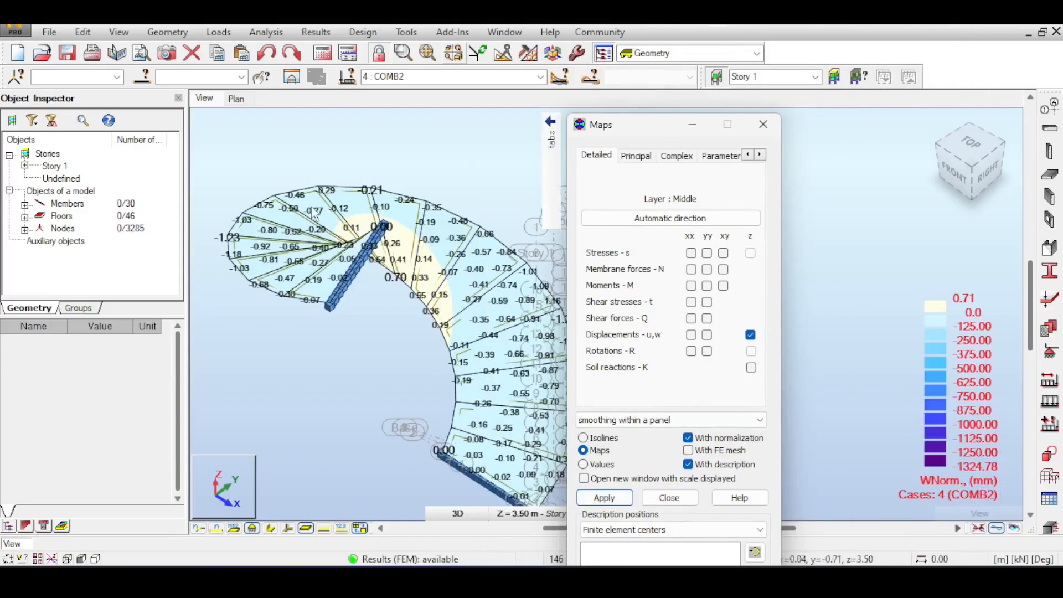
Step: Examine the labelled z-displacement map of the curved-slab staircase from several angles, comparing its inner and outer edges
{"action": "left_click_drag", "start_coordinate": [604, 123], "coordinate": [779, 136]}
{"action": "middle_click_drag", "start_coordinate": [575, 274], "coordinate": [567, 186]}
{"action": "scroll", "coordinate": [599, 312], "scroll_direction": "up", "scroll_amount": 3}
{"action": "scroll", "coordinate": [599, 311], "scroll_direction": "down", "scroll_amount": 3}
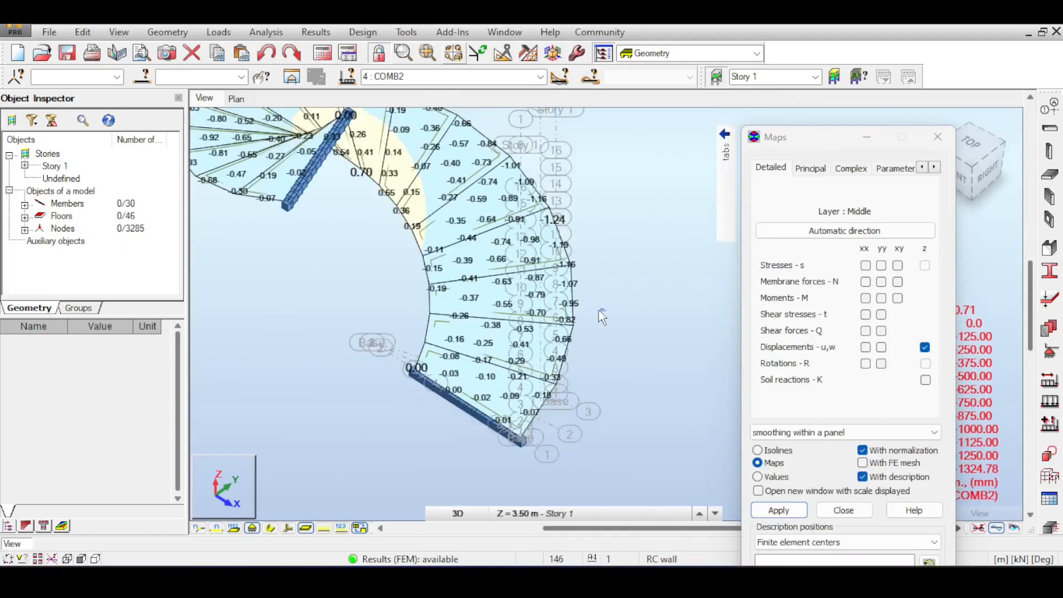
{"action": "middle_click_drag", "start_coordinate": [613, 253], "coordinate": [694, 272]}
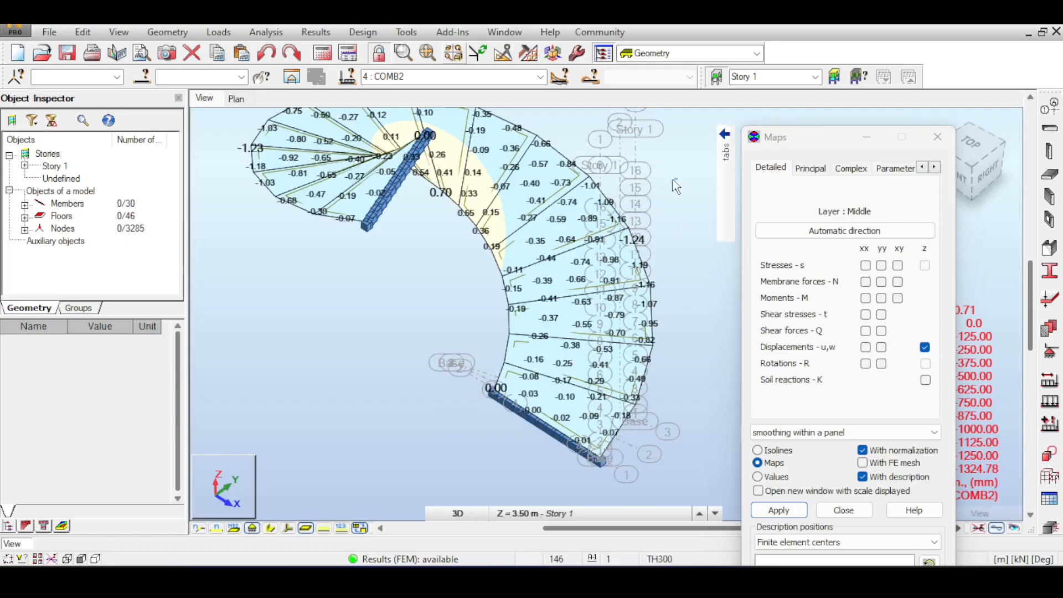
{"action": "middle_click_drag", "start_coordinate": [662, 188], "coordinate": [665, 258]}
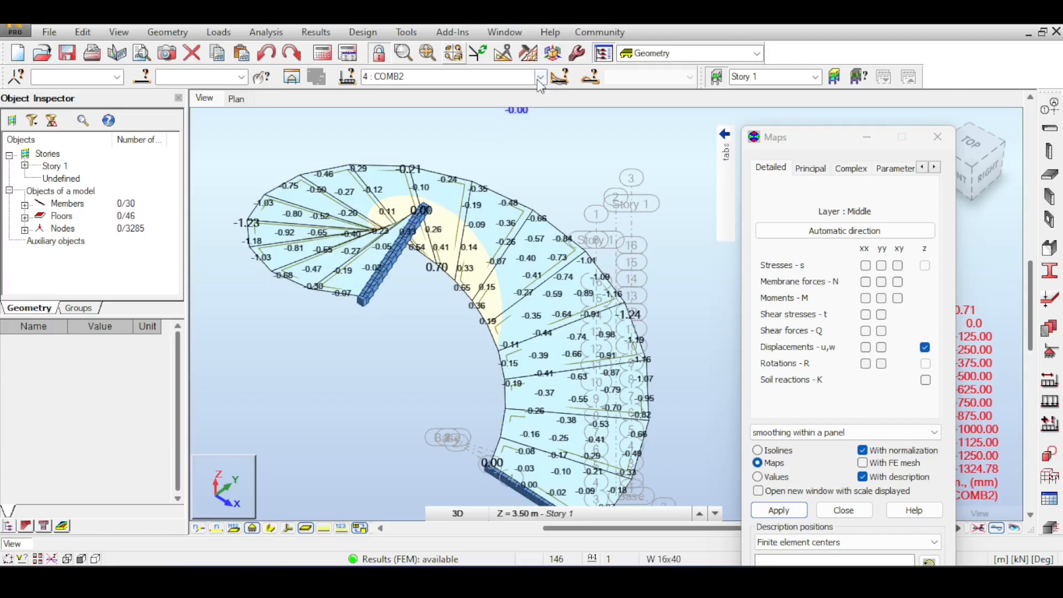
{"action": "middle_click_drag", "start_coordinate": [572, 157], "coordinate": [558, 181]}
{"action": "left_click_drag", "start_coordinate": [973, 148], "coordinate": [890, 154]}
{"action": "middle_click_drag", "start_coordinate": [517, 274], "coordinate": [511, 358]}
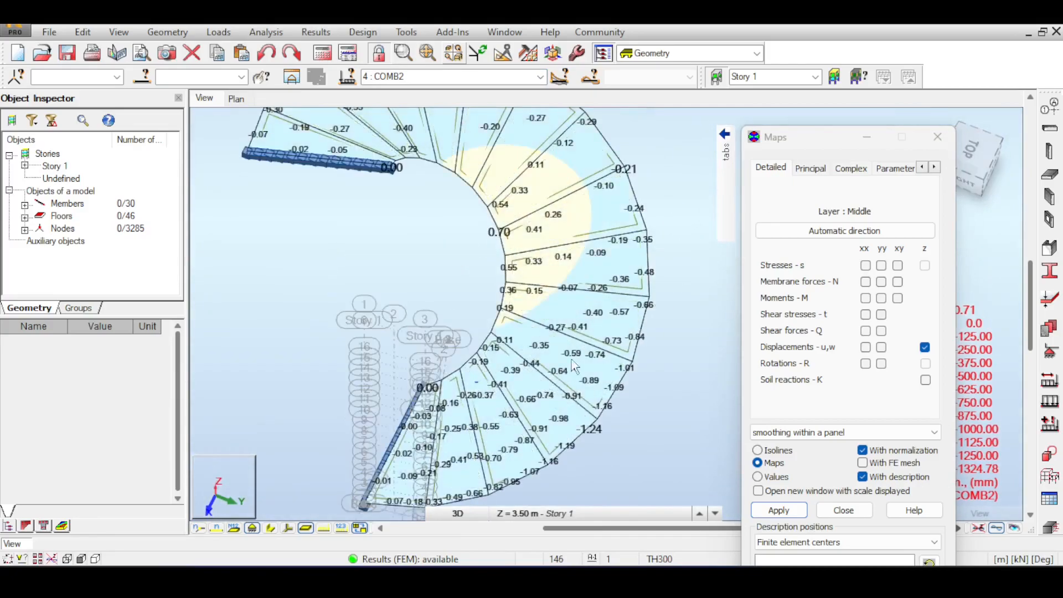
{"action": "middle_click_drag", "start_coordinate": [694, 205], "coordinate": [676, 206]}
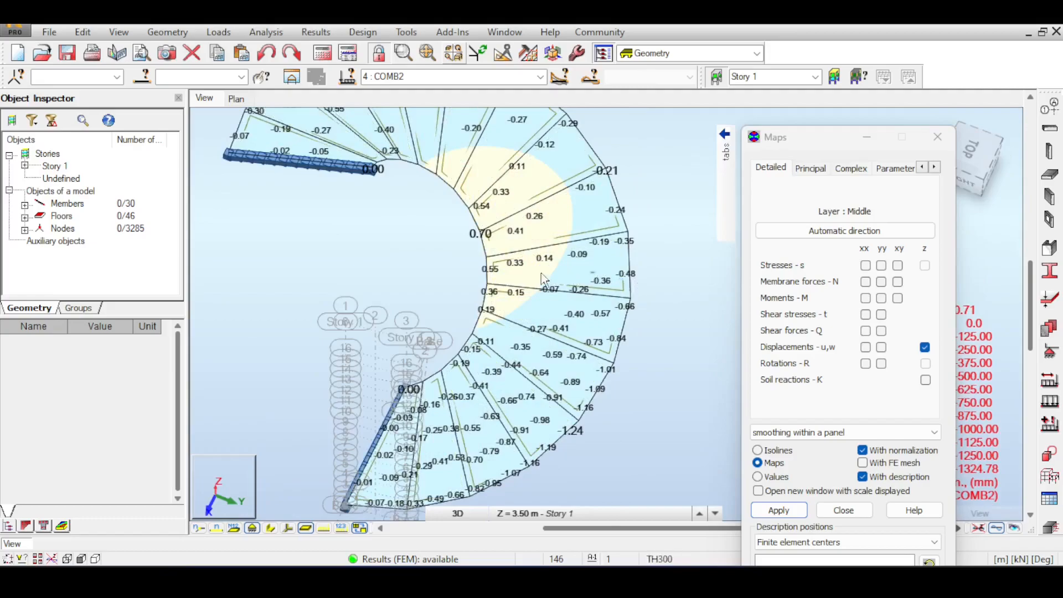
{"action": "scroll", "coordinate": [477, 231], "scroll_direction": "up", "scroll_amount": 4}
{"action": "scroll", "coordinate": [472, 232], "scroll_direction": "down", "scroll_amount": 5}
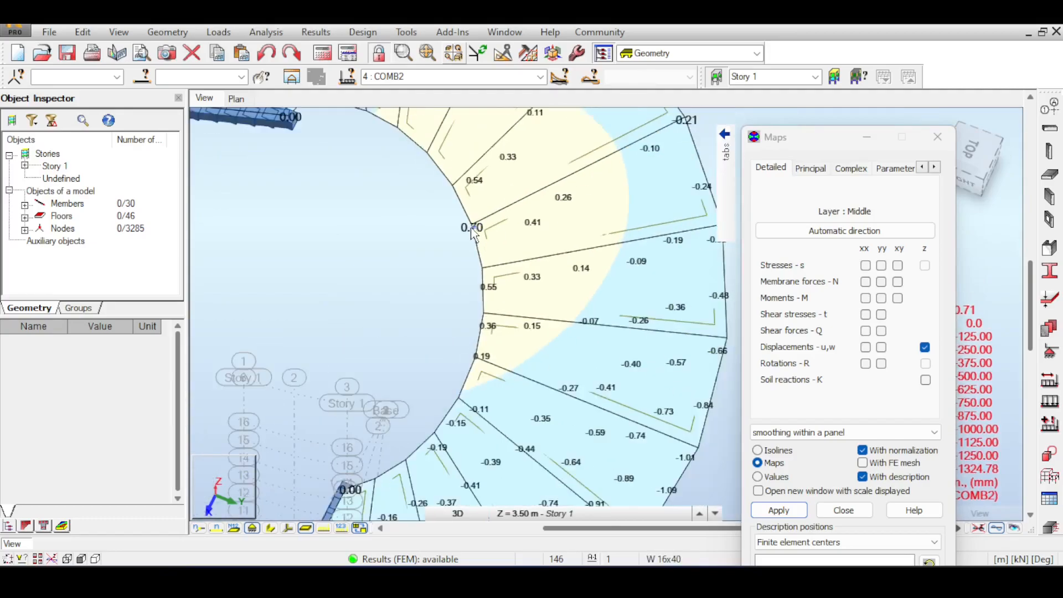
{"action": "left_click", "coordinate": [984, 174]}
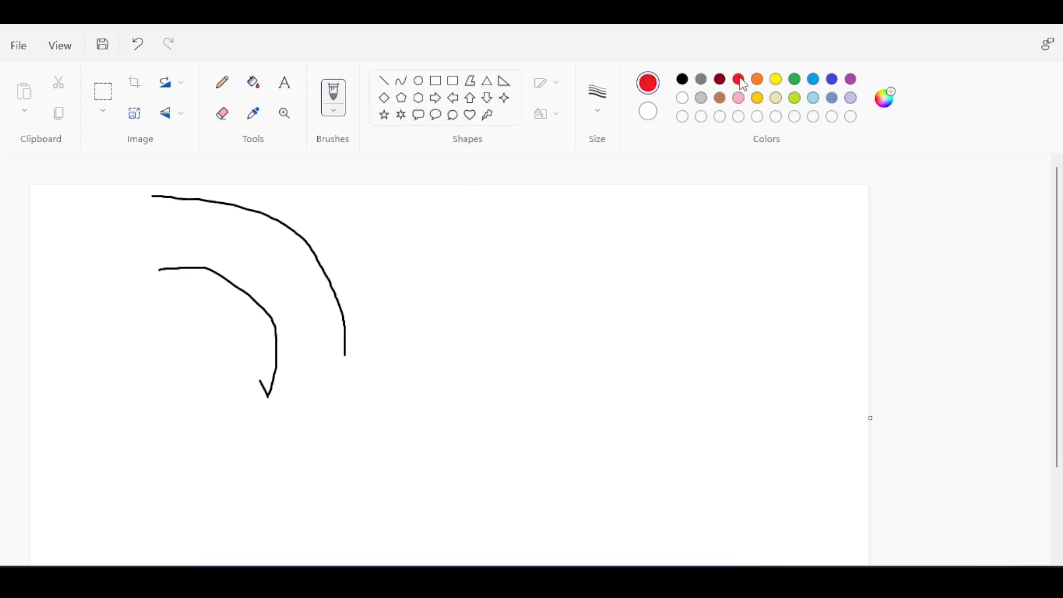
Step: In Paint, draw a red stroke across the two curved edges of the stair sketch
{"action": "left_click_drag", "start_coordinate": [242, 331], "coordinate": [356, 257]}
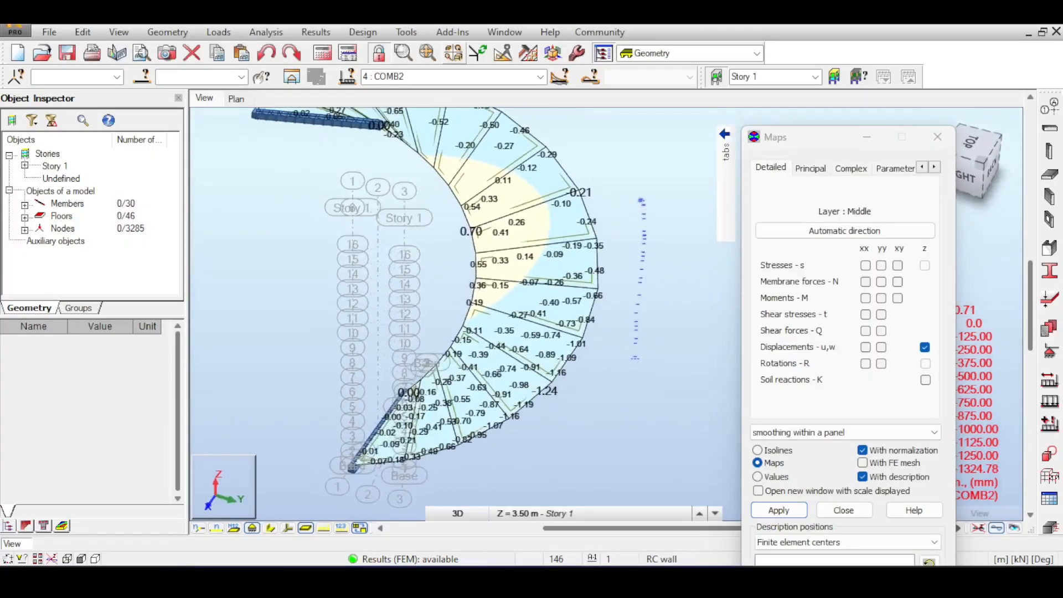
Step: In Robot, view the curved slab's displacement map for LL1, then return to COMB2
{"action": "middle_click_drag", "start_coordinate": [443, 310], "coordinate": [523, 305], "text": "shift"}
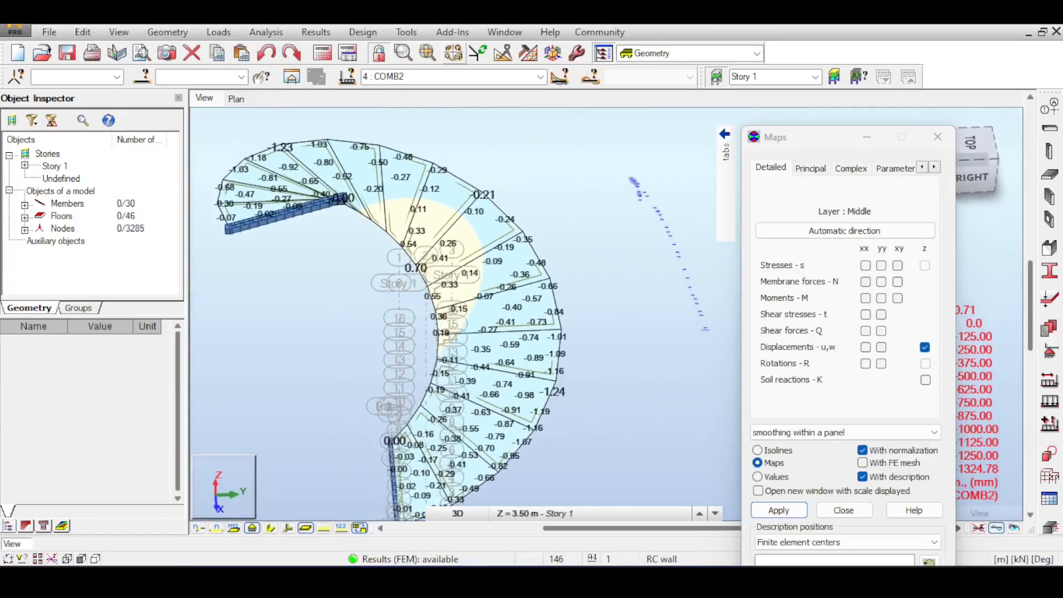
{"action": "middle_click_drag", "start_coordinate": [535, 119], "coordinate": [610, 168]}
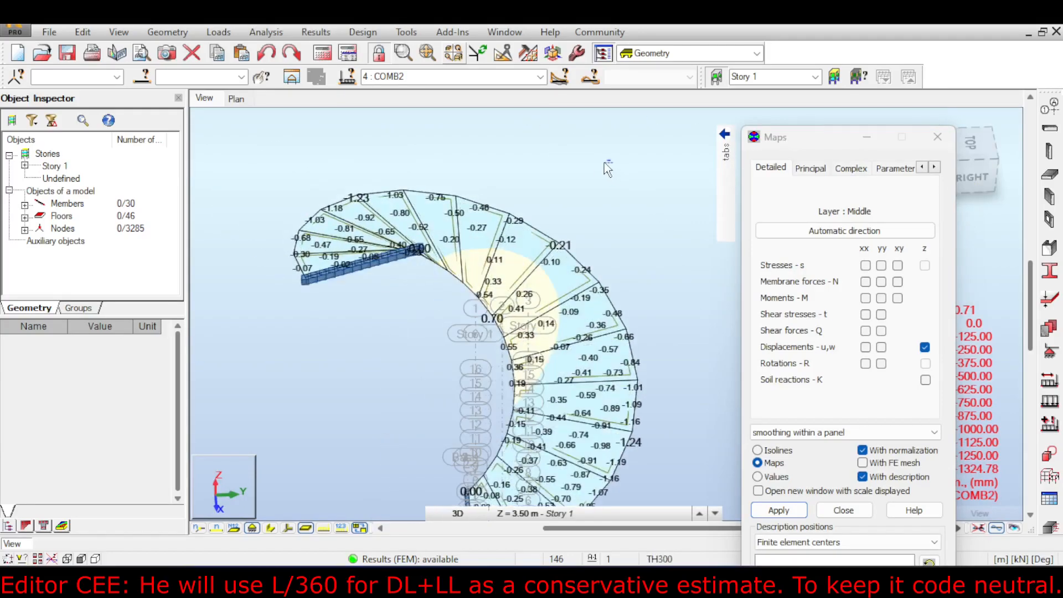
{"action": "left_click", "coordinate": [538, 77]}
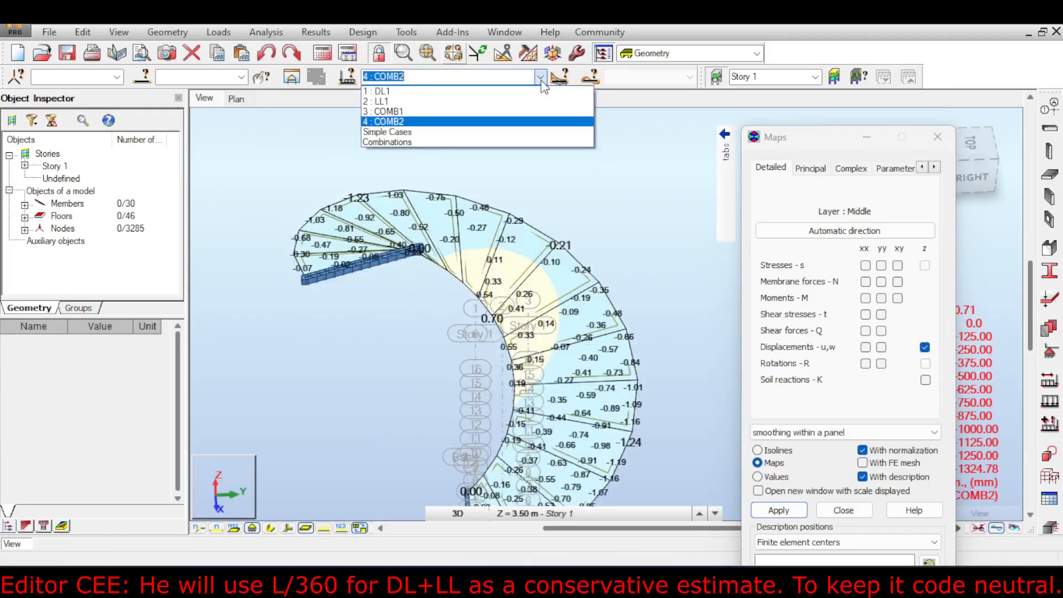
{"action": "left_click", "coordinate": [491, 101]}
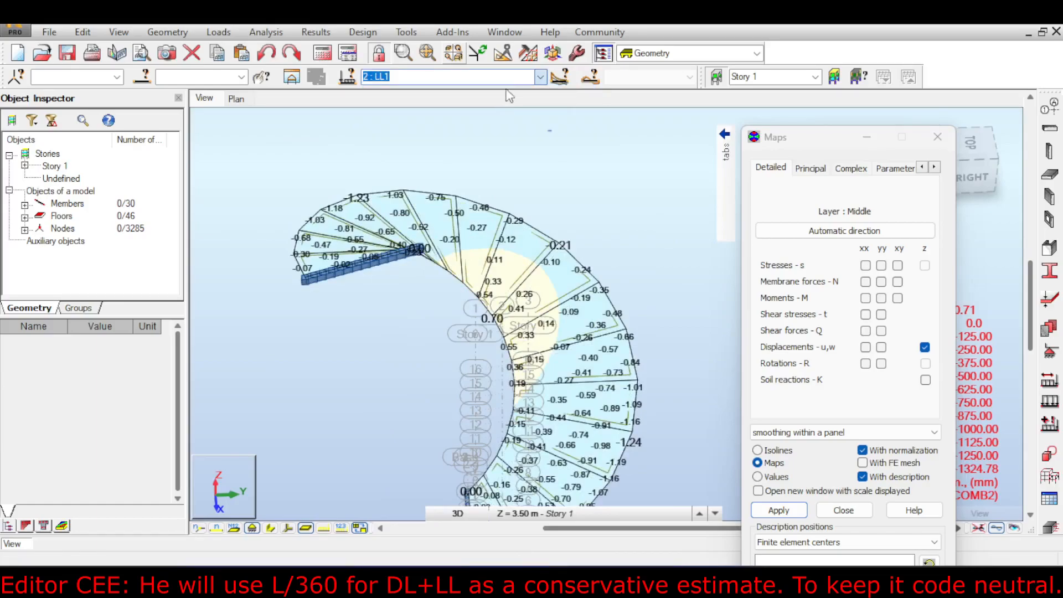
{"action": "left_click", "coordinate": [540, 77]}
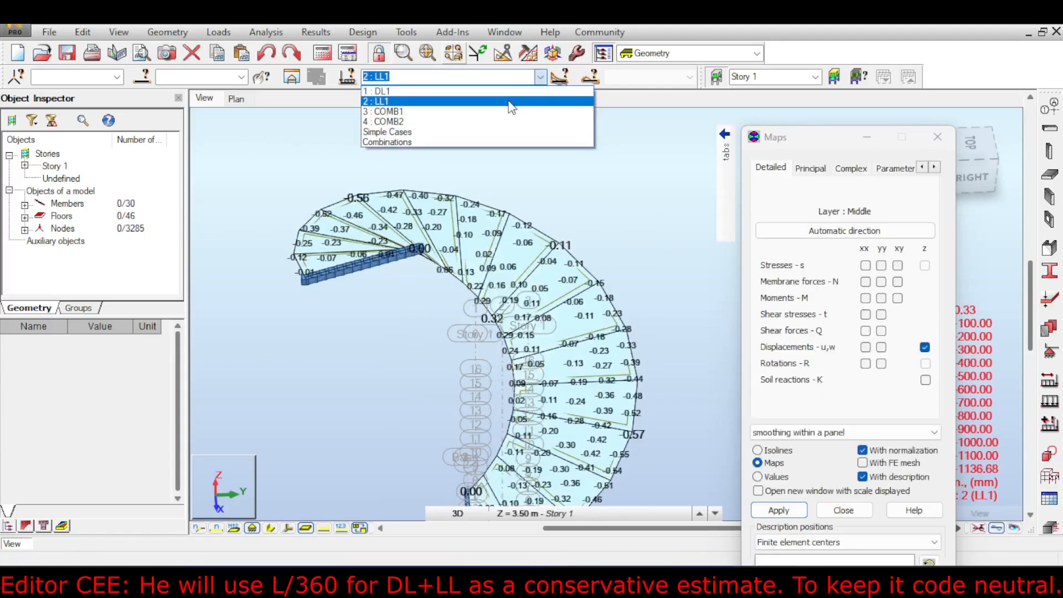
{"action": "left_click", "coordinate": [497, 122]}
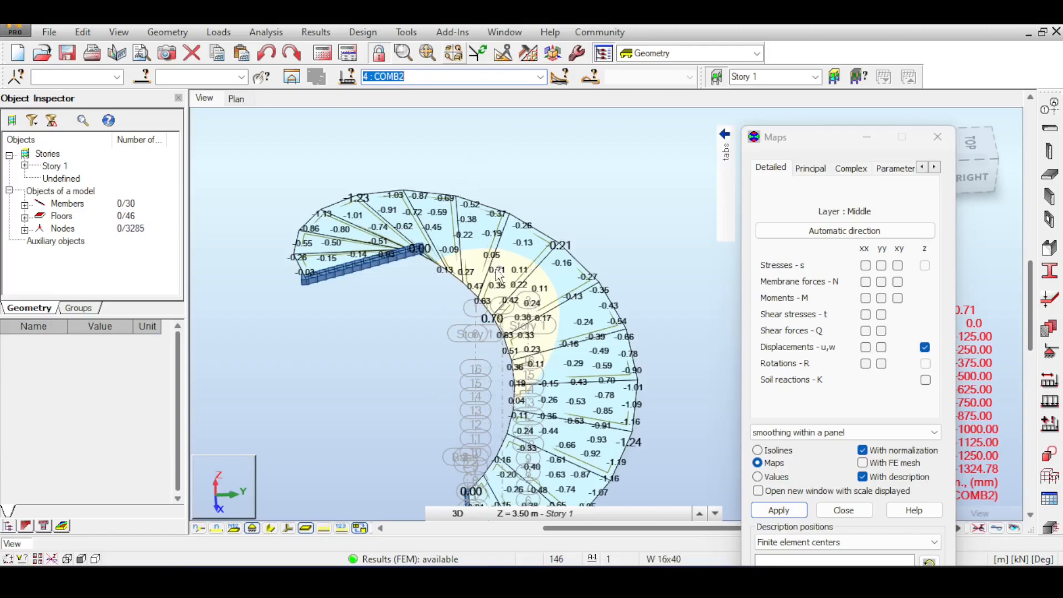
Step: View the curved slab from higher up and compute its circumference, 2 × 3.14 × 1.75, in Calculator
{"action": "middle_click_drag", "start_coordinate": [496, 269], "coordinate": [448, 260]}
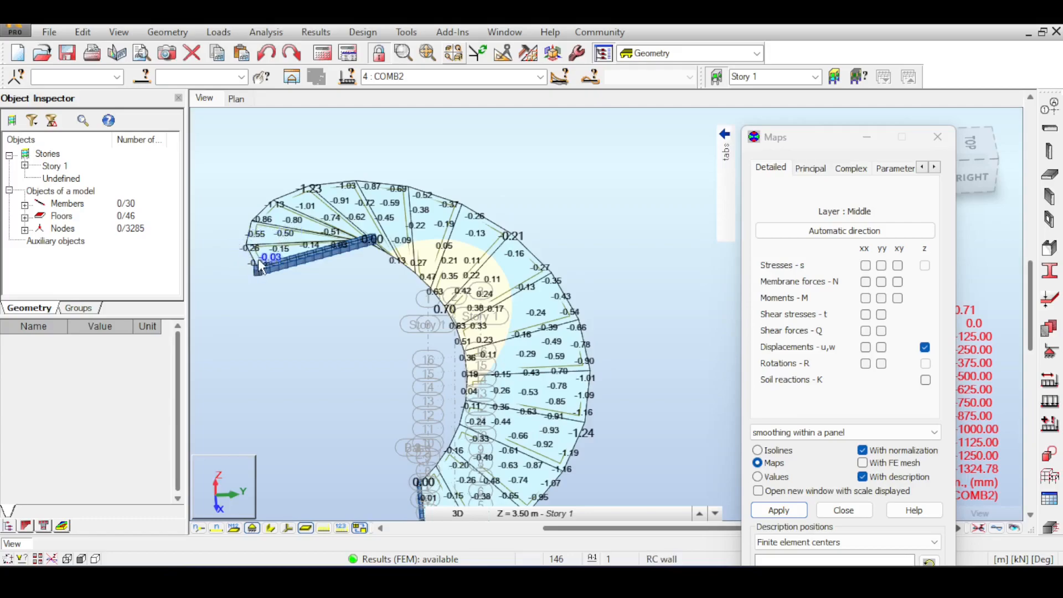
{"action": "left_click_drag", "start_coordinate": [985, 147], "coordinate": [984, 159]}
{"action": "middle_click_drag", "start_coordinate": [465, 310], "coordinate": [464, 428], "text": "shift"}
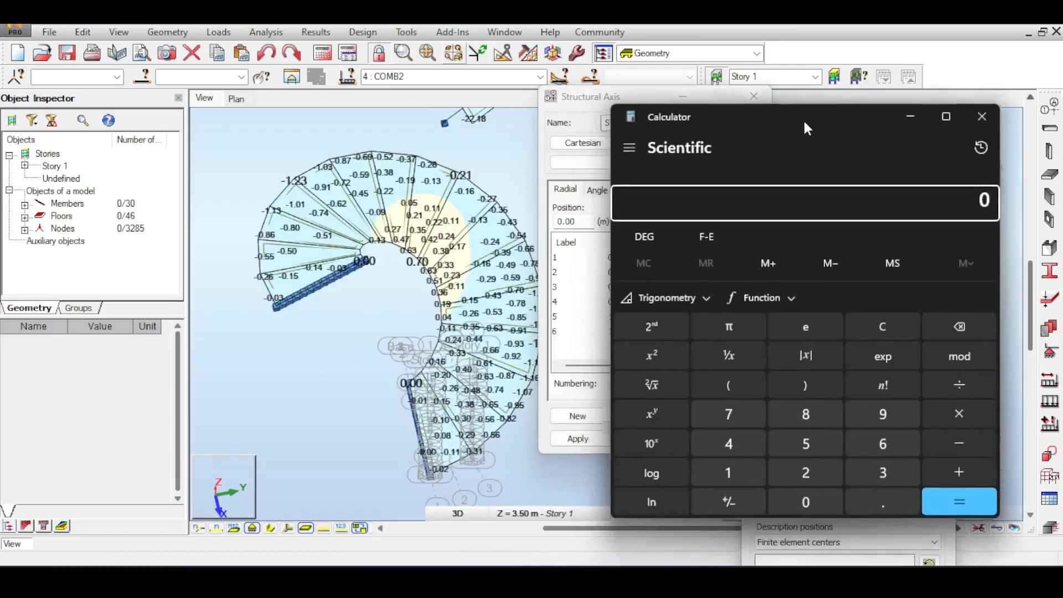
{"action": "left_click_drag", "start_coordinate": [803, 124], "coordinate": [843, 114]}
{"action": "type", "text": "2"}
{"action": "type", "text": "3.14*"}
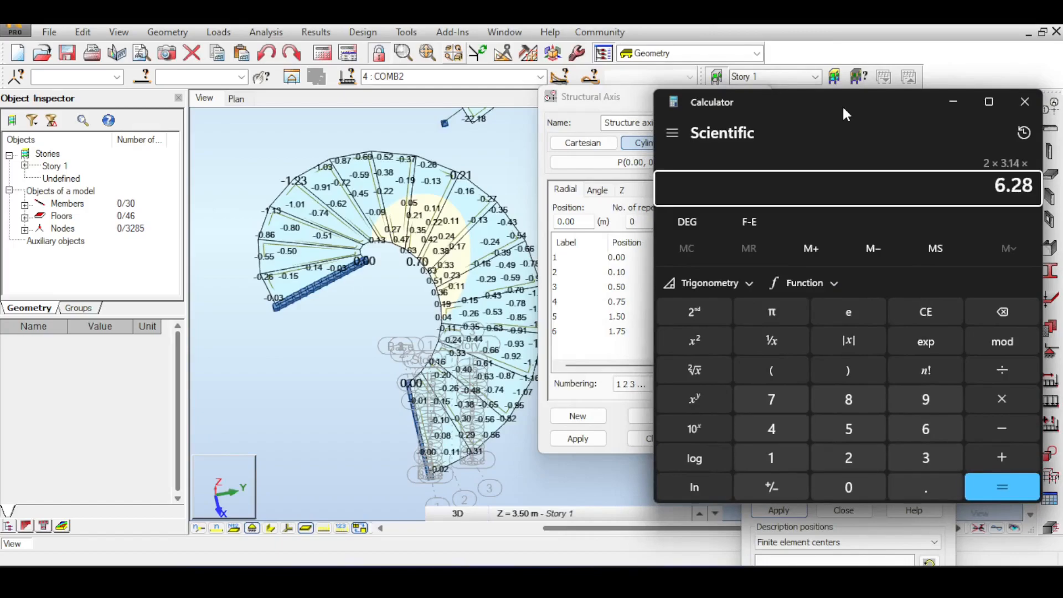
{"action": "type", "text": "1.75"}
{"action": "key", "text": "Return"}
Step: Check the radial positions of the structural axis and multiply the calculated circumference by 0.75 in Calculator
{"action": "left_click", "coordinate": [609, 98]}
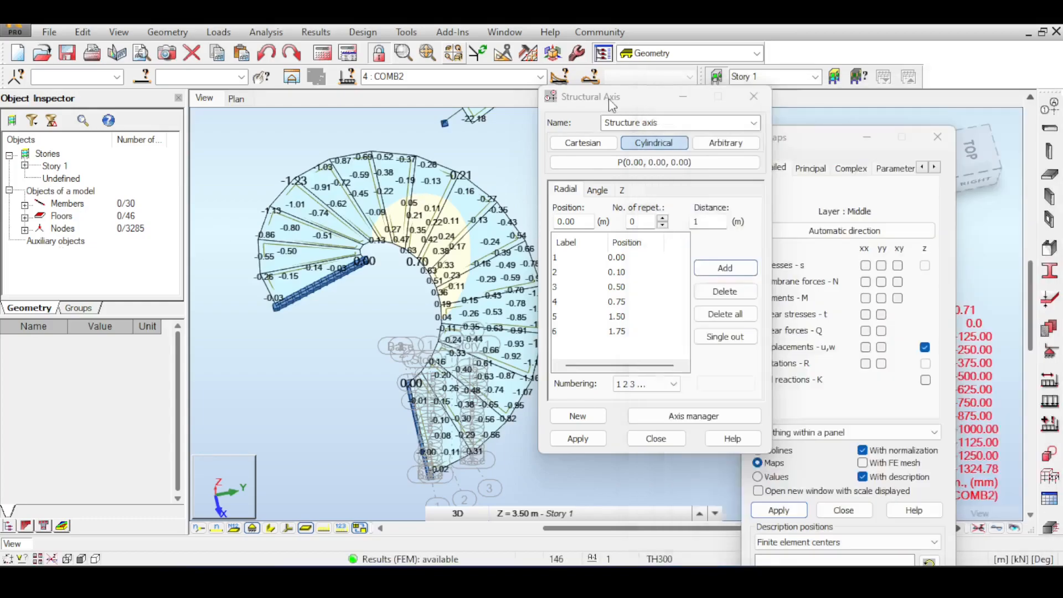
{"action": "left_click_drag", "start_coordinate": [609, 99], "coordinate": [578, 163]}
{"action": "left_click", "coordinate": [976, 161]}
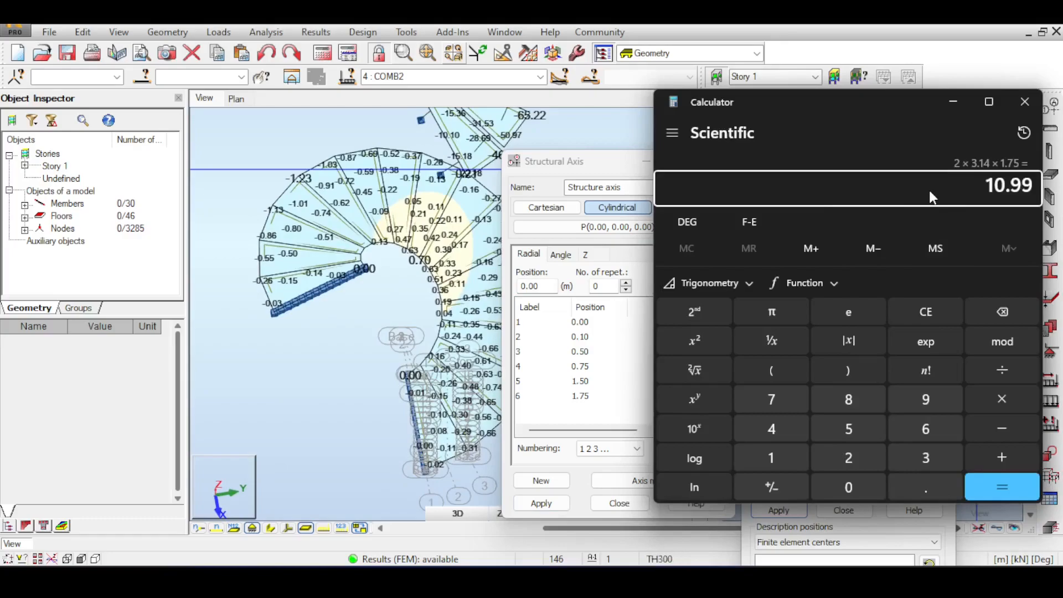
{"action": "type", "text": "*0.75"}
{"action": "key", "text": "Return"}
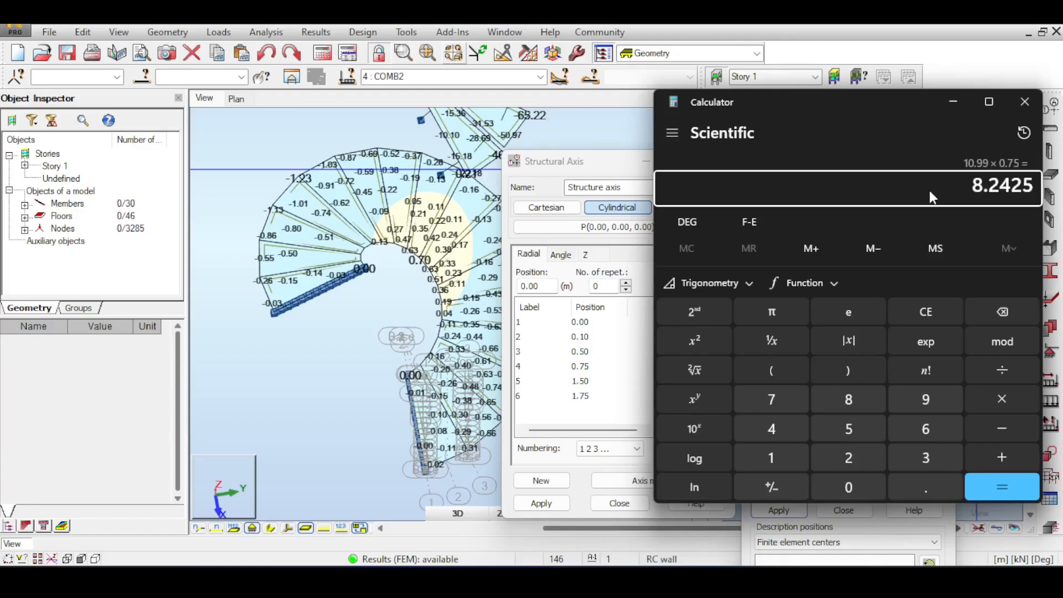
{"action": "middle_click_drag", "start_coordinate": [336, 132], "coordinate": [246, 131]}
{"action": "middle_click_drag", "start_coordinate": [306, 238], "coordinate": [377, 237]}
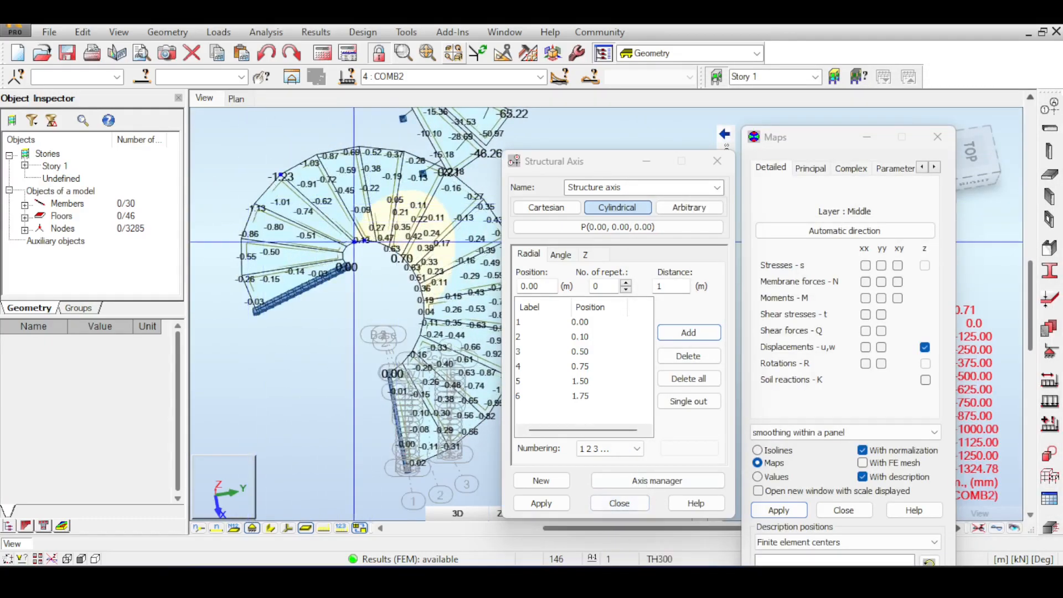
Step: In Calculator, divide the outer arc length 8.24 by 360 and compare the limit with the curved slab's displacement values in Robot
{"action": "left_click", "coordinate": [651, 577]}
{"action": "type", "text": "8.24"}
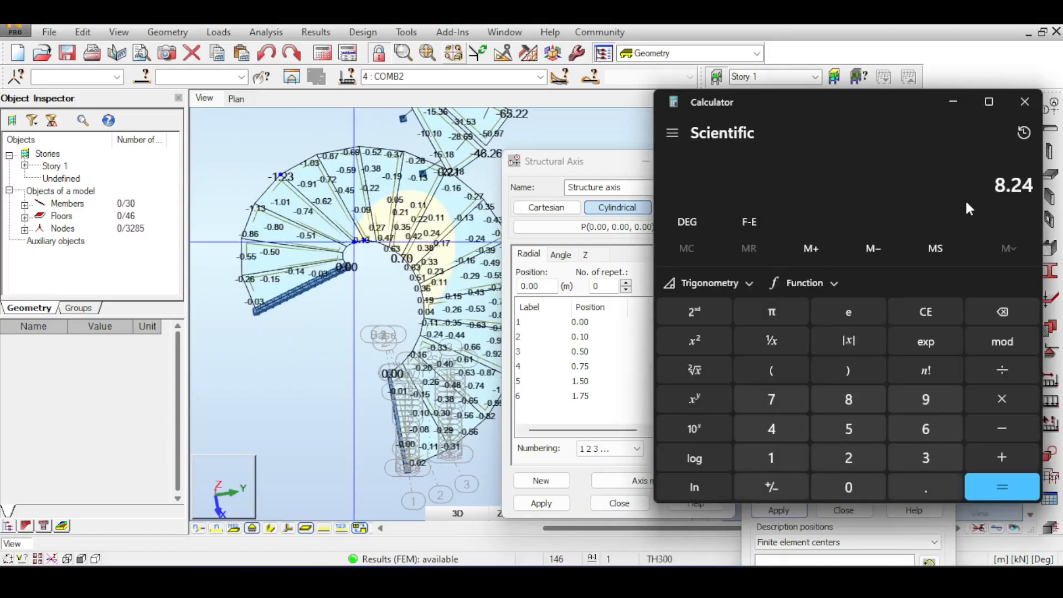
{"action": "type", "text": "/360"}
{"action": "key", "text": "Return"}
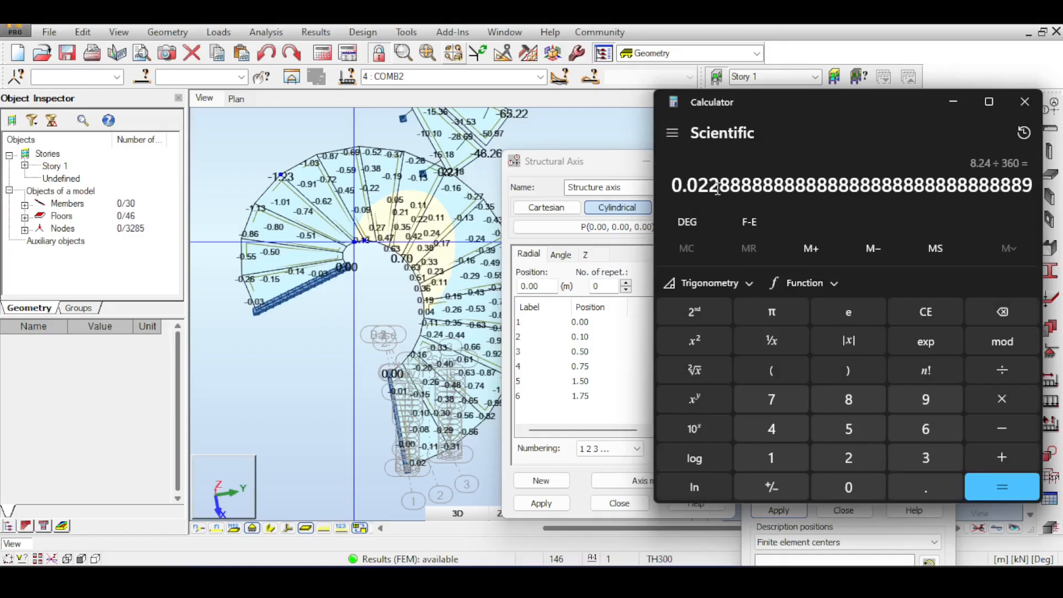
{"action": "middle_click_drag", "start_coordinate": [461, 210], "coordinate": [414, 223]}
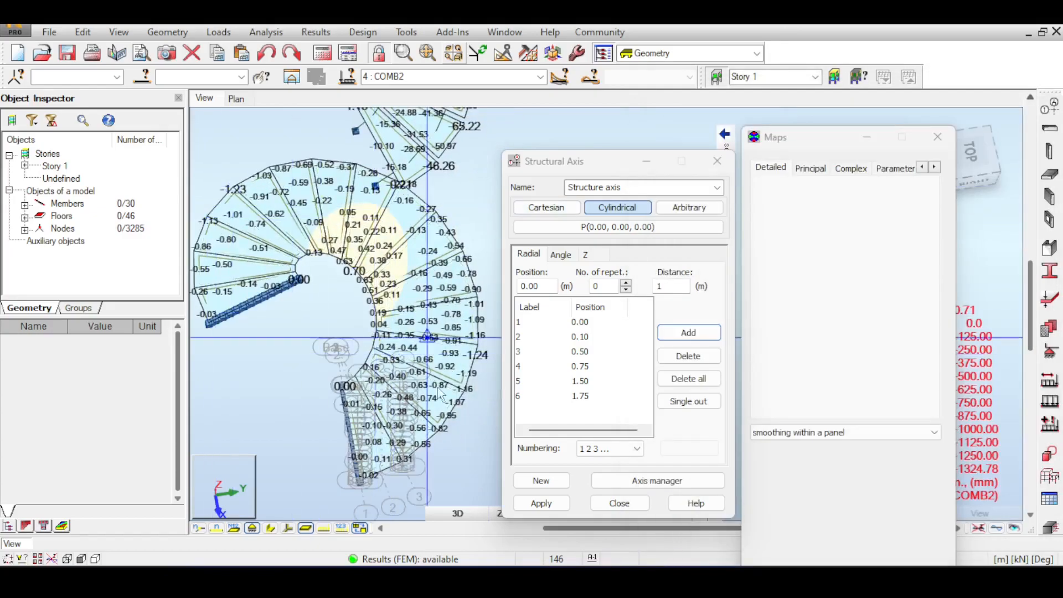
{"action": "middle_click_drag", "start_coordinate": [321, 244], "coordinate": [388, 227]}
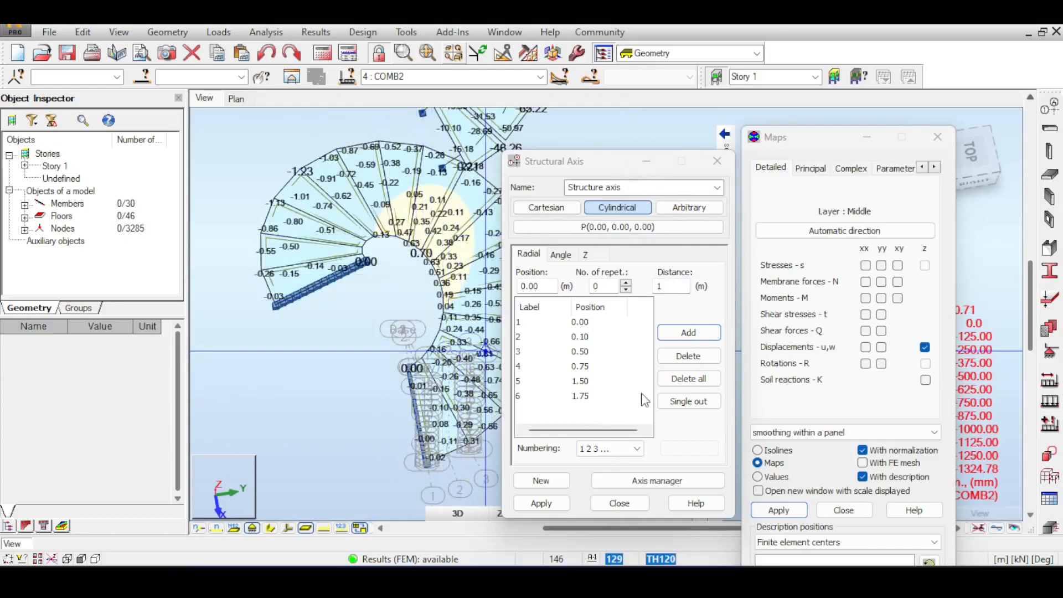
Step: In Calculator, compute the inner edge's arc length as 2 × 3.14 × 0.5, multiplied by 0.75
{"action": "left_click", "coordinate": [701, 580]}
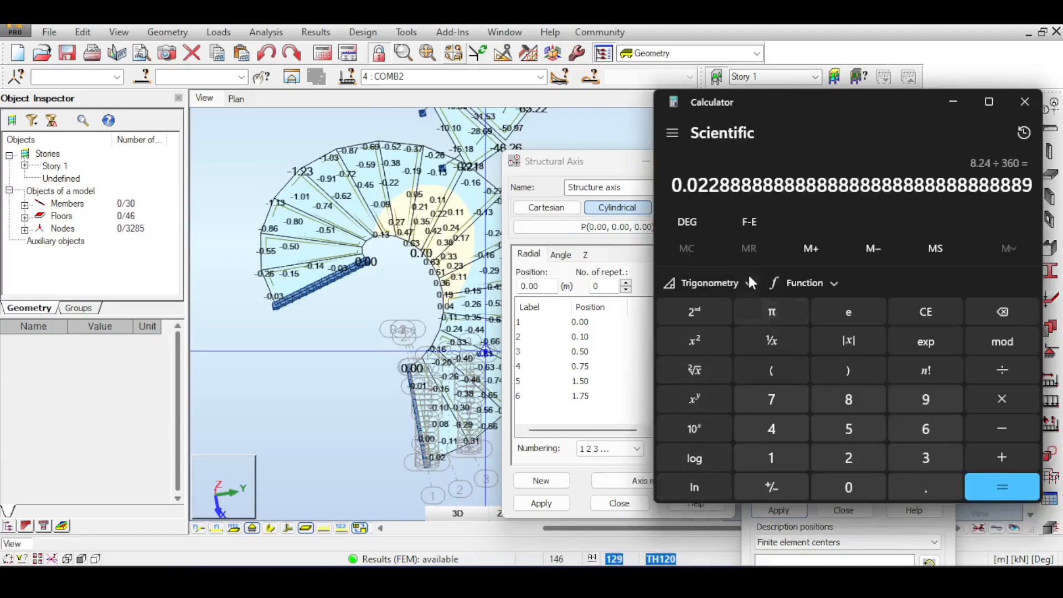
{"action": "key", "text": "Escape"}
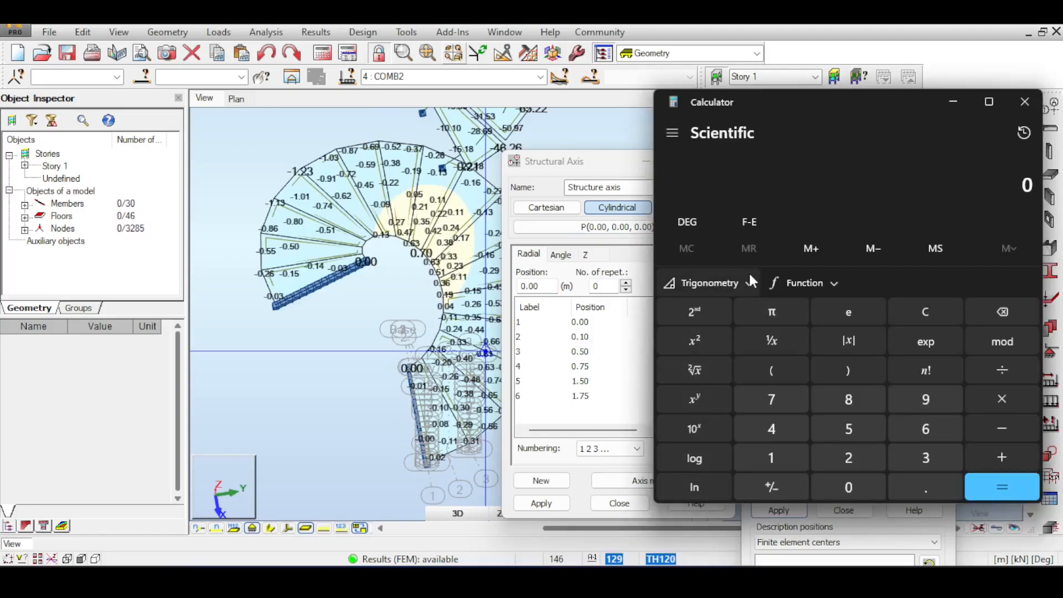
{"action": "type", "text": "2 × 3"}
{"action": "key", "text": "Return"}
{"action": "type", "text": "2*3.14*0.5"}
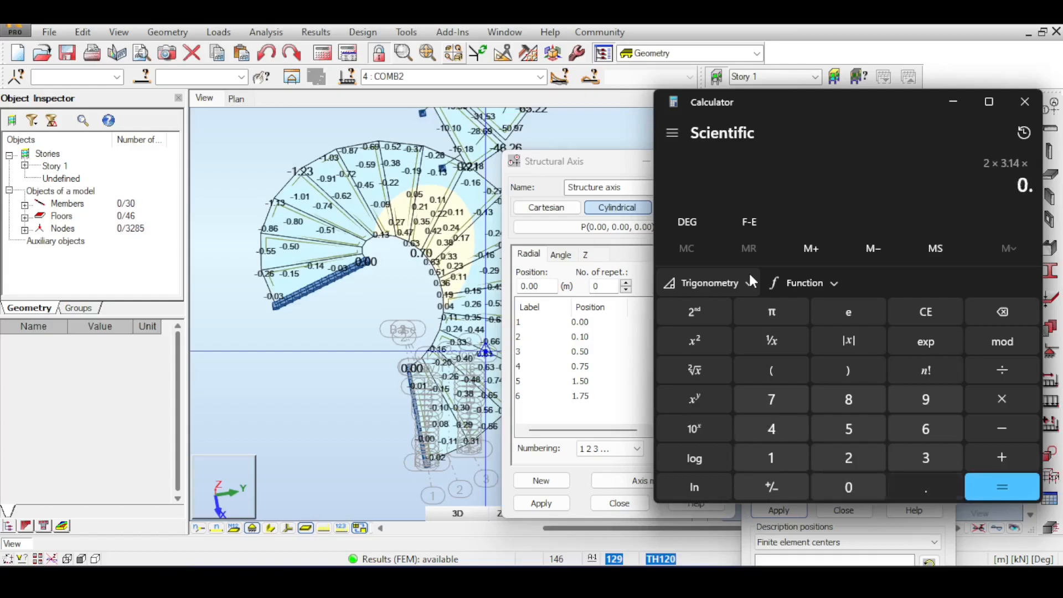
{"action": "key", "text": "Return"}
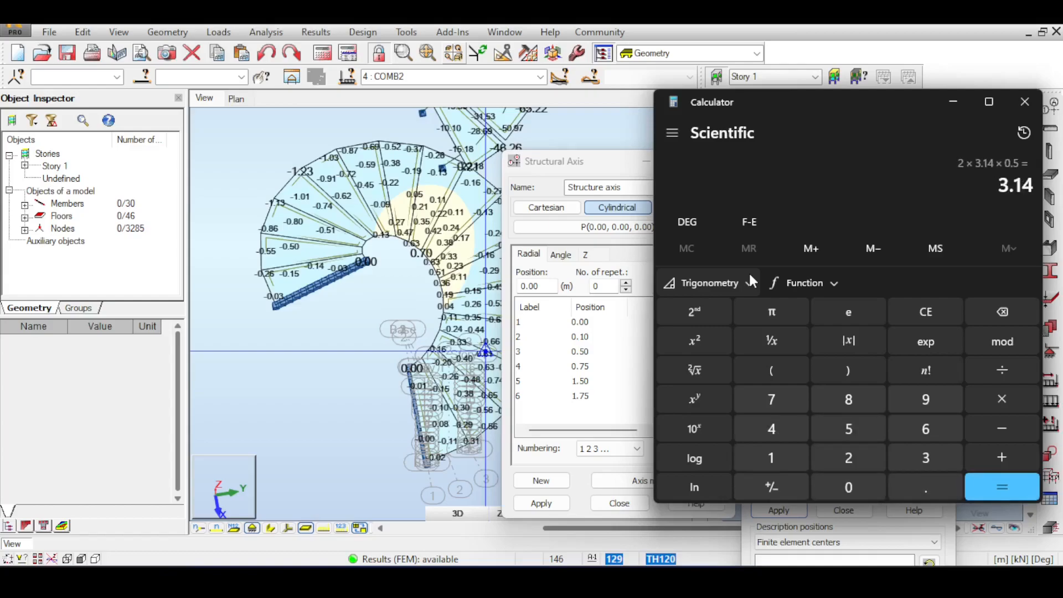
{"action": "type", "text": "*0.75"}
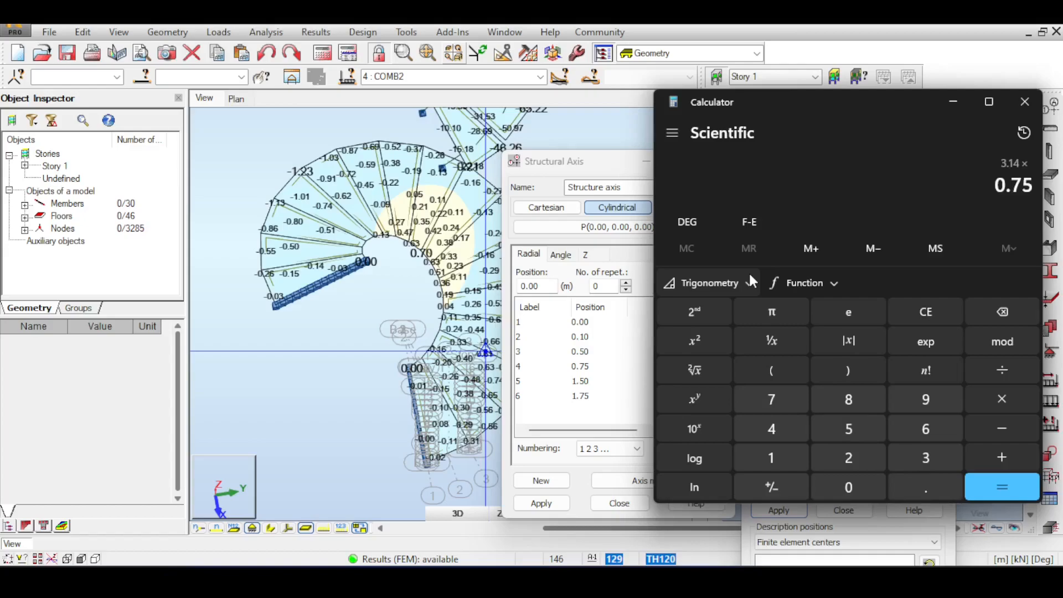
{"action": "key", "text": "Return"}
Step: Divide 2.3 by 360 in Calculator and compare the limit with the displacements along the curved slab's inner edge in Robot
{"action": "key", "text": "Escape"}
{"action": "type", "text": "2.3/360"}
{"action": "key", "text": "Return"}
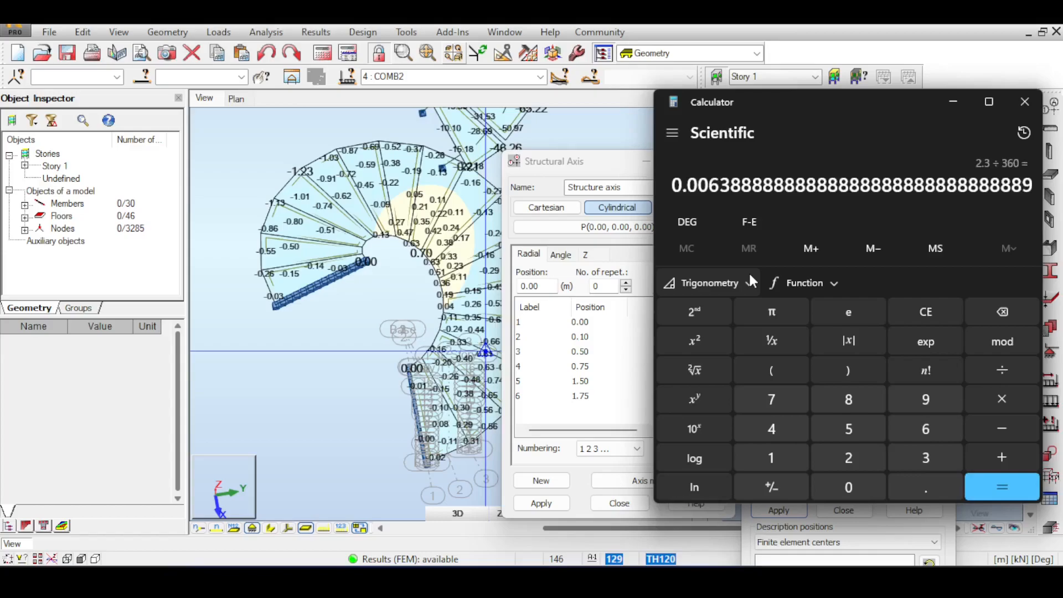
{"action": "middle_click_drag", "start_coordinate": [368, 309], "coordinate": [360, 306]}
{"action": "scroll", "coordinate": [379, 302], "scroll_direction": "up", "scroll_amount": 3}
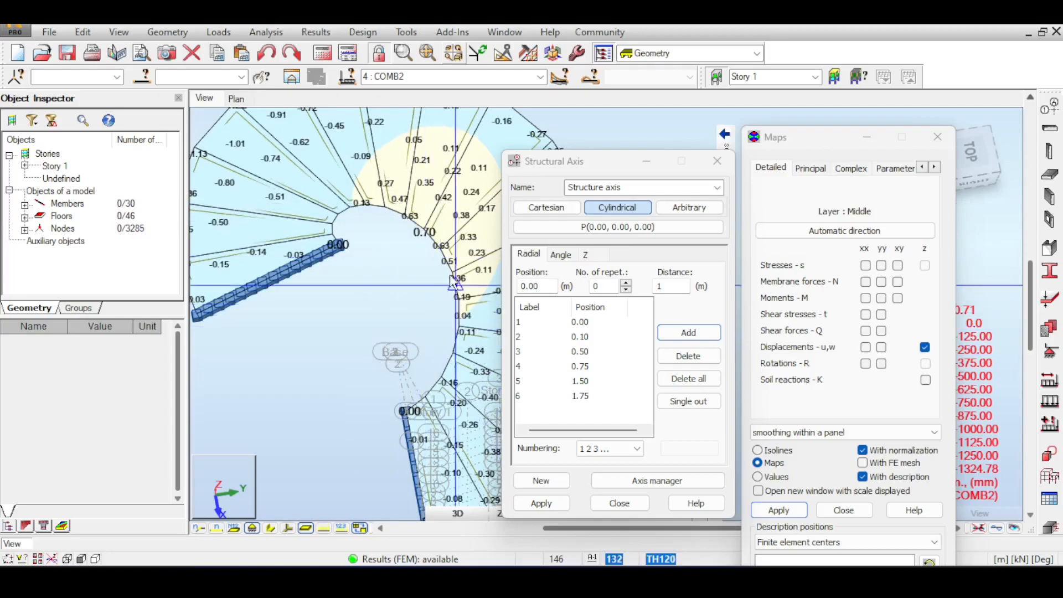
{"action": "scroll", "coordinate": [471, 293], "scroll_direction": "down", "scroll_amount": 3}
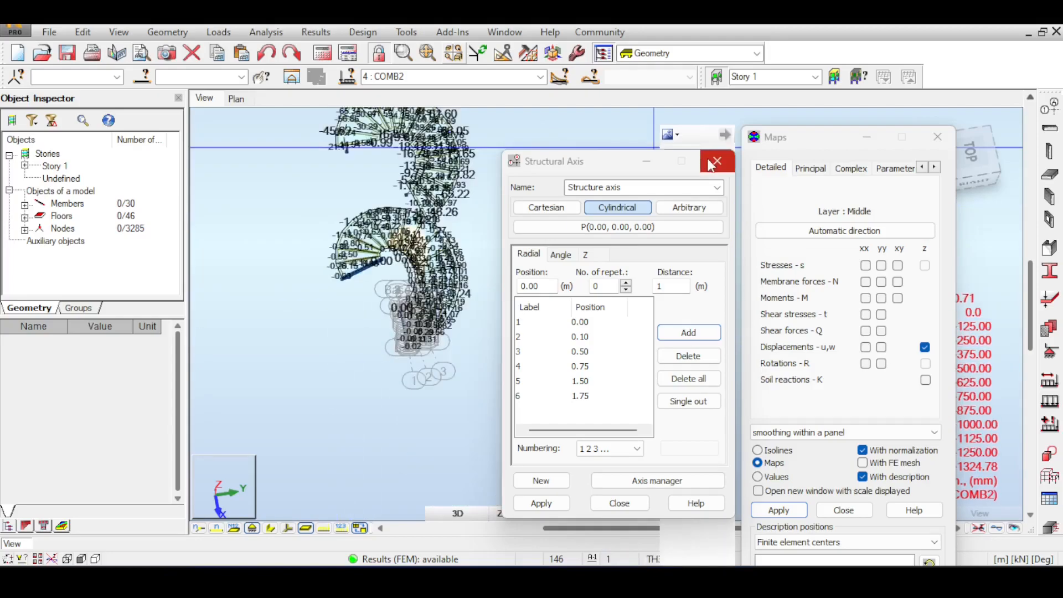
Step: Close the Structural Axis and Maps dialogs and examine the COMB2 displacements of the separate treads carried on two curved beams
{"action": "left_click", "coordinate": [717, 160]}
{"action": "left_click", "coordinate": [938, 138]}
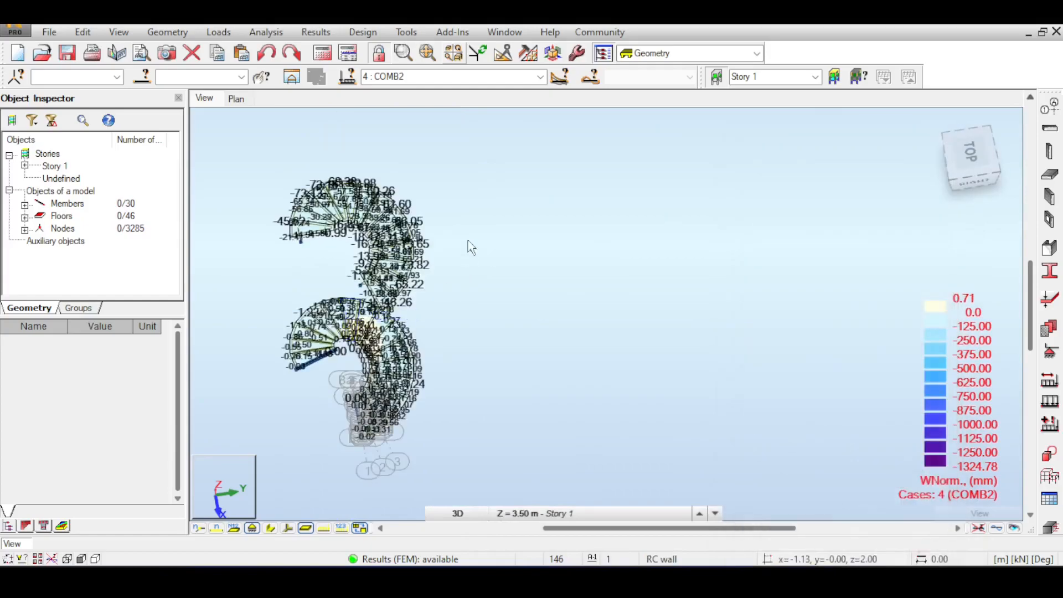
{"action": "middle_click_drag", "start_coordinate": [468, 240], "coordinate": [485, 289]}
{"action": "left_click_drag", "start_coordinate": [980, 179], "coordinate": [986, 161]}
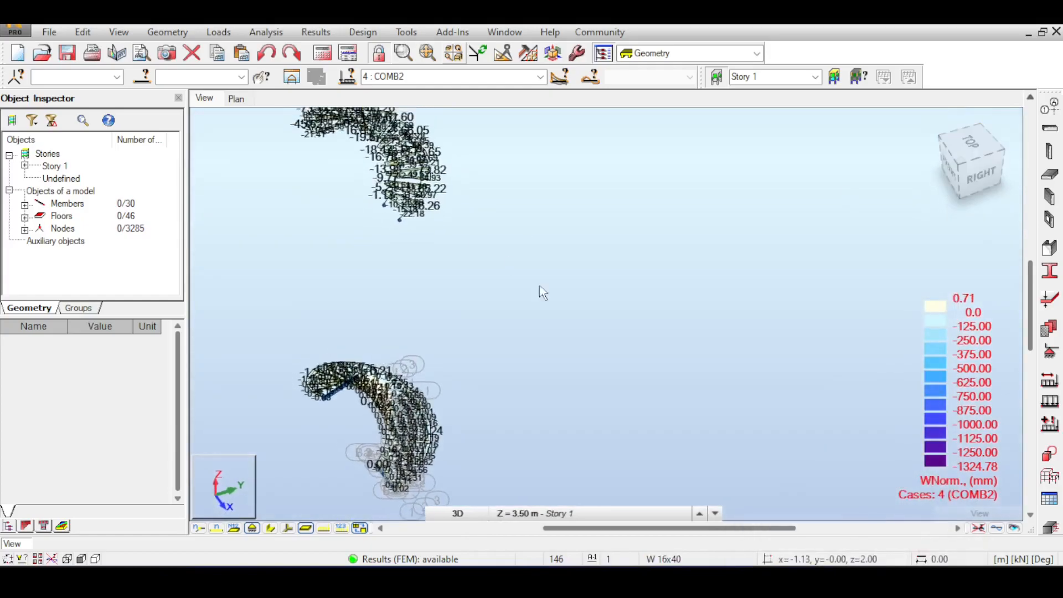
{"action": "middle_click_drag", "start_coordinate": [432, 188], "coordinate": [530, 257]}
{"action": "scroll", "coordinate": [528, 254], "scroll_direction": "up", "scroll_amount": 4}
{"action": "scroll", "coordinate": [547, 203], "scroll_direction": "up", "scroll_amount": 1}
{"action": "middle_click_drag", "start_coordinate": [673, 234], "coordinate": [751, 232]}
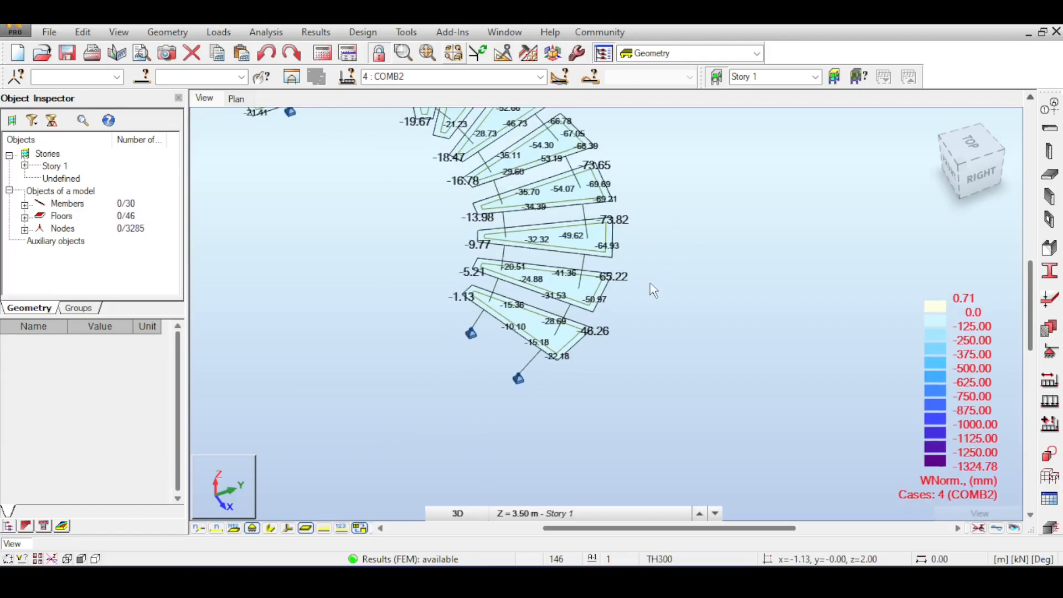
{"action": "scroll", "coordinate": [650, 284], "scroll_direction": "up", "scroll_amount": 2}
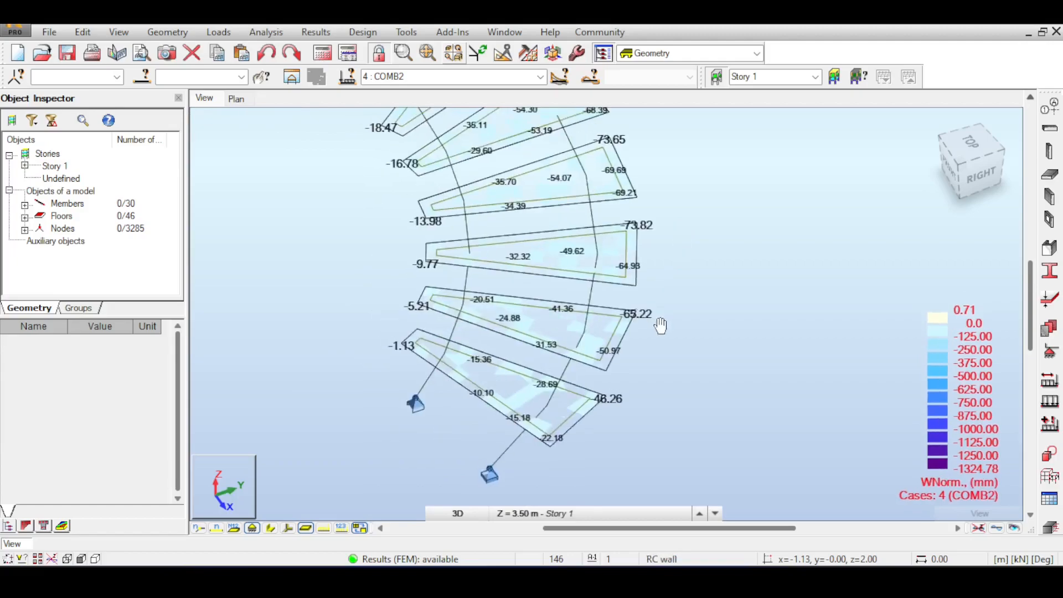
{"action": "scroll", "coordinate": [665, 299], "scroll_direction": "down", "scroll_amount": 3}
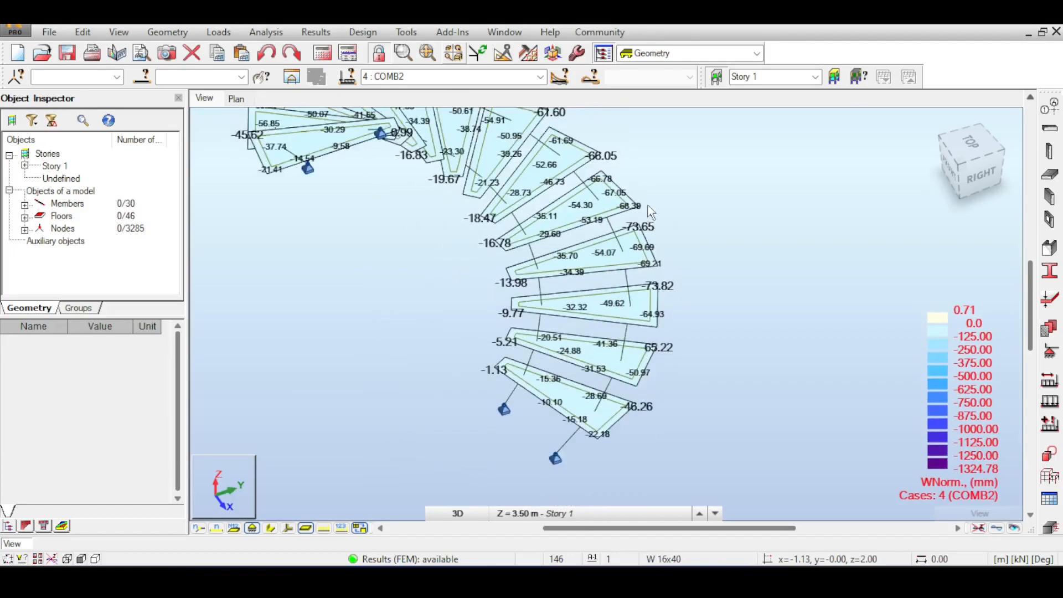
{"action": "middle_click_drag", "start_coordinate": [671, 223], "coordinate": [734, 306]}
{"action": "middle_click_drag", "start_coordinate": [651, 181], "coordinate": [733, 233]}
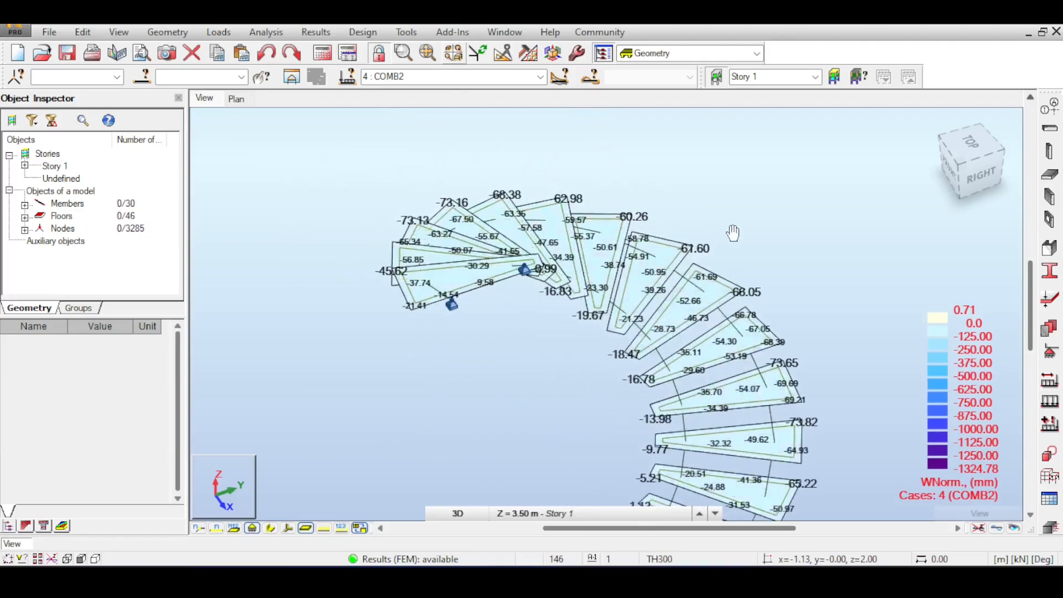
{"action": "middle_click_drag", "start_coordinate": [639, 211], "coordinate": [556, 176]}
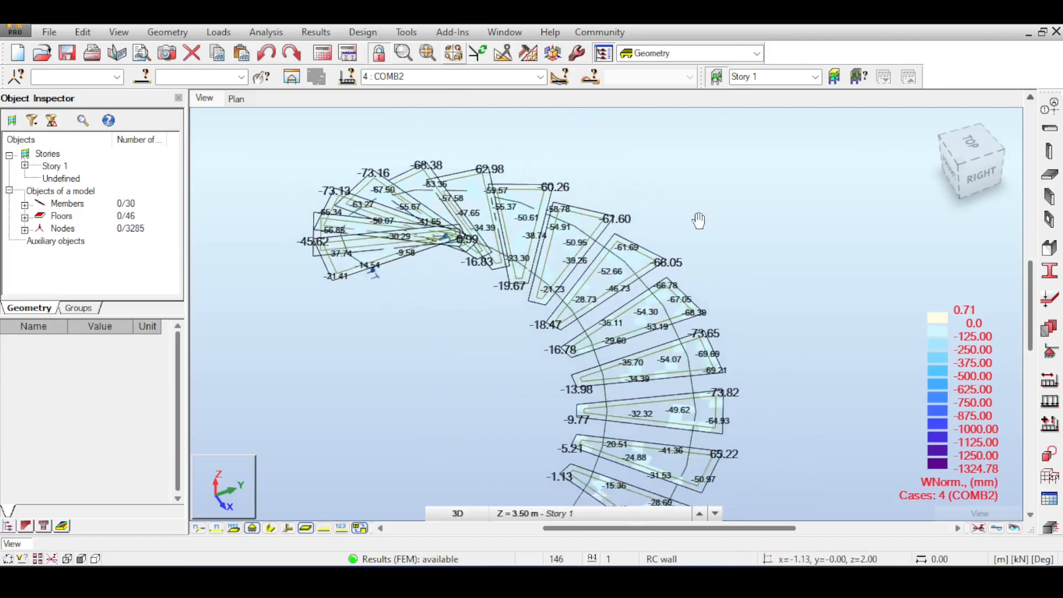
{"action": "middle_click_drag", "start_coordinate": [632, 252], "coordinate": [630, 217]}
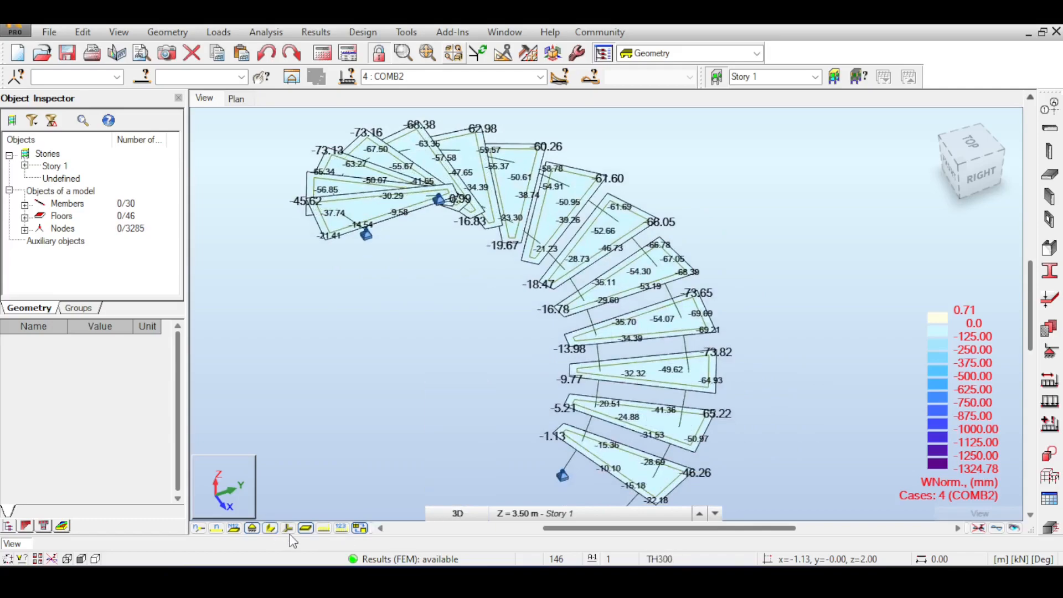
Step: Display the section shapes of the stair's curved beams and select the uppermost tread panel
{"action": "left_click", "coordinate": [270, 528]}
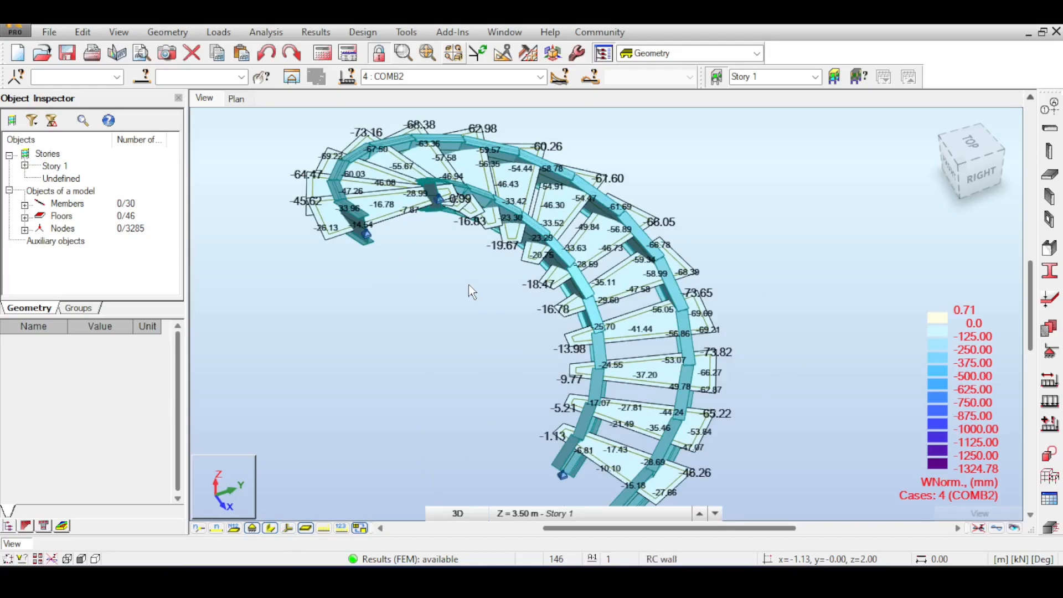
{"action": "left_click", "coordinate": [997, 529]}
{"action": "left_click", "coordinate": [323, 234]}
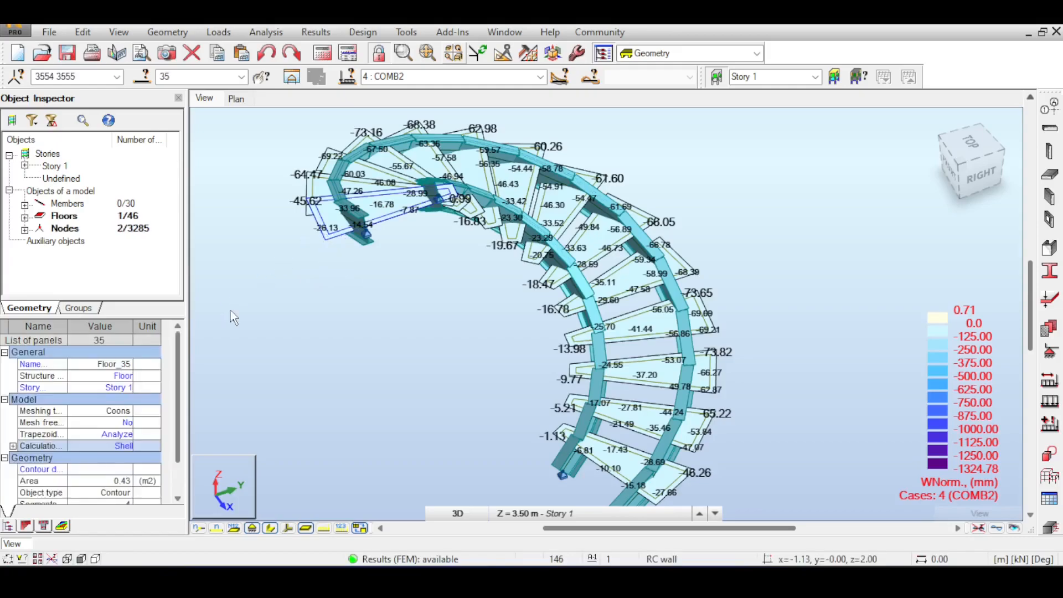
Step: Examine the LL1 displacement map of the stair whose treads cantilever from inner supports
{"action": "scroll", "coordinate": [181, 373], "scroll_direction": "down", "scroll_amount": 2}
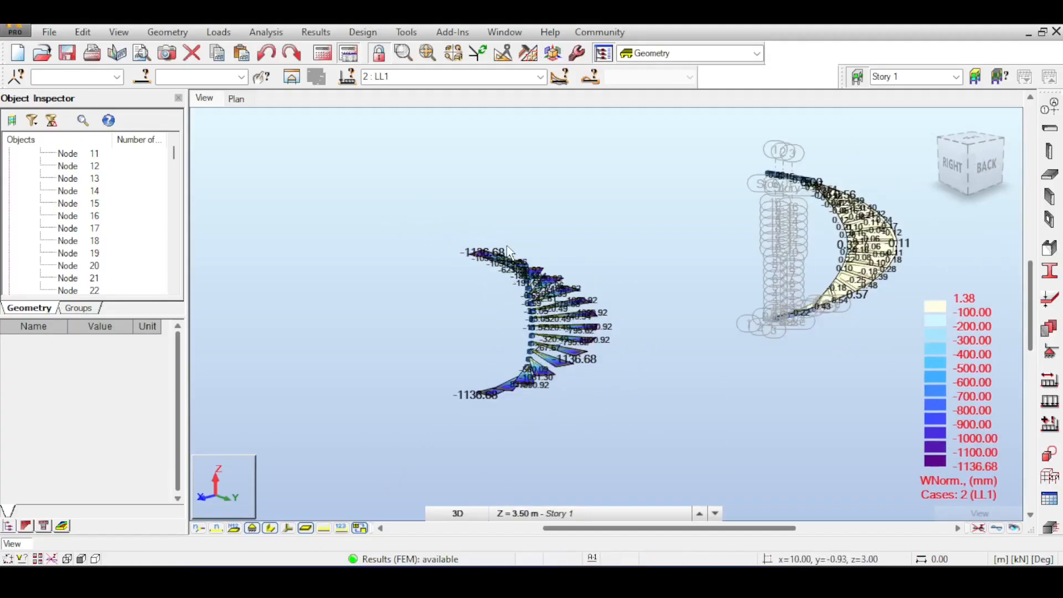
{"action": "left_click_drag", "start_coordinate": [403, 178], "coordinate": [643, 427]}
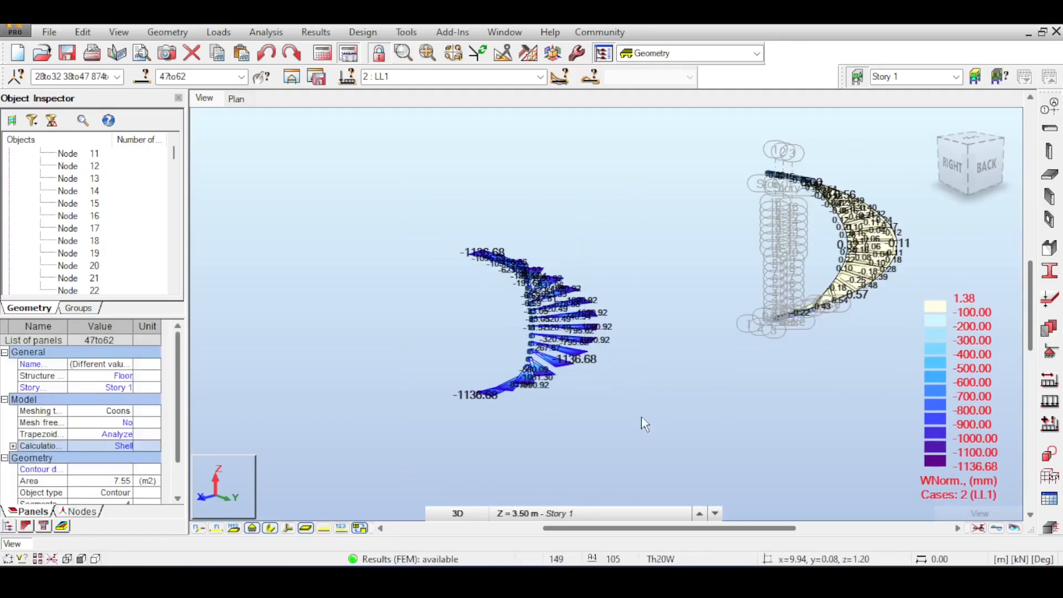
{"action": "left_click", "coordinate": [657, 340]}
{"action": "middle_click_drag", "start_coordinate": [649, 268], "coordinate": [604, 316]}
{"action": "scroll", "coordinate": [514, 330], "scroll_direction": "up", "scroll_amount": 2}
{"action": "middle_click_drag", "start_coordinate": [515, 331], "coordinate": [584, 275]}
{"action": "scroll", "coordinate": [585, 275], "scroll_direction": "down", "scroll_amount": 2}
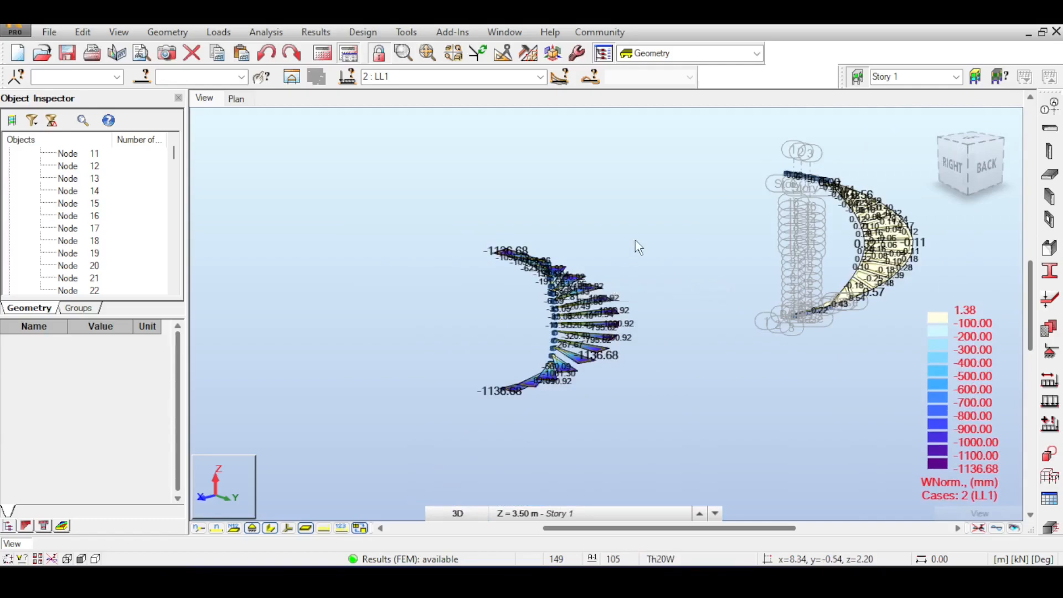
{"action": "scroll", "coordinate": [604, 363], "scroll_direction": "up", "scroll_amount": 2}
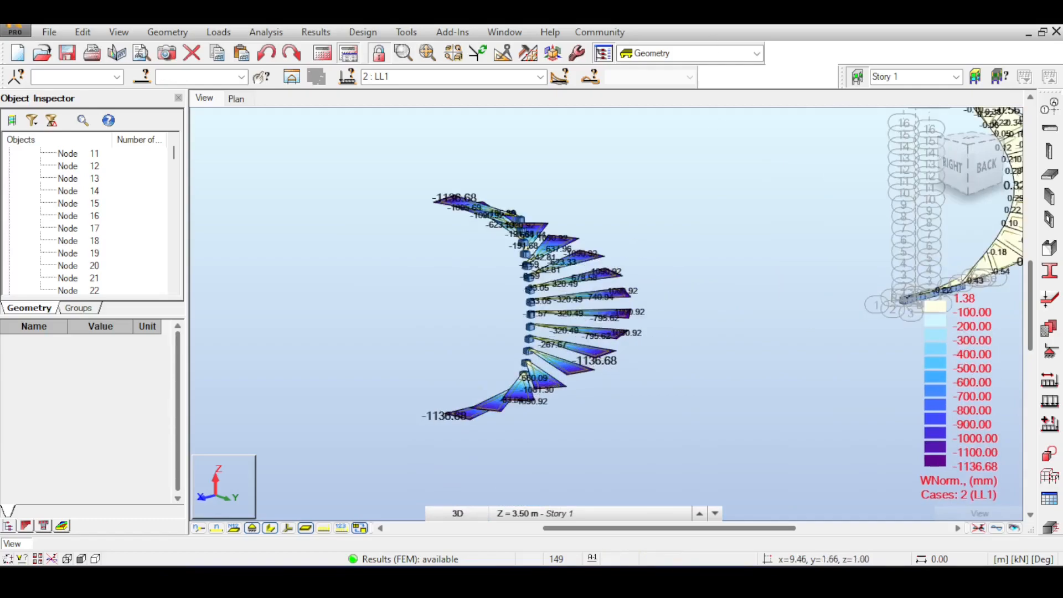
Step: Delete the finite element mesh of the floor panels, accept the change to the results, and close the tool palettes
{"action": "left_click", "coordinate": [580, 58]}
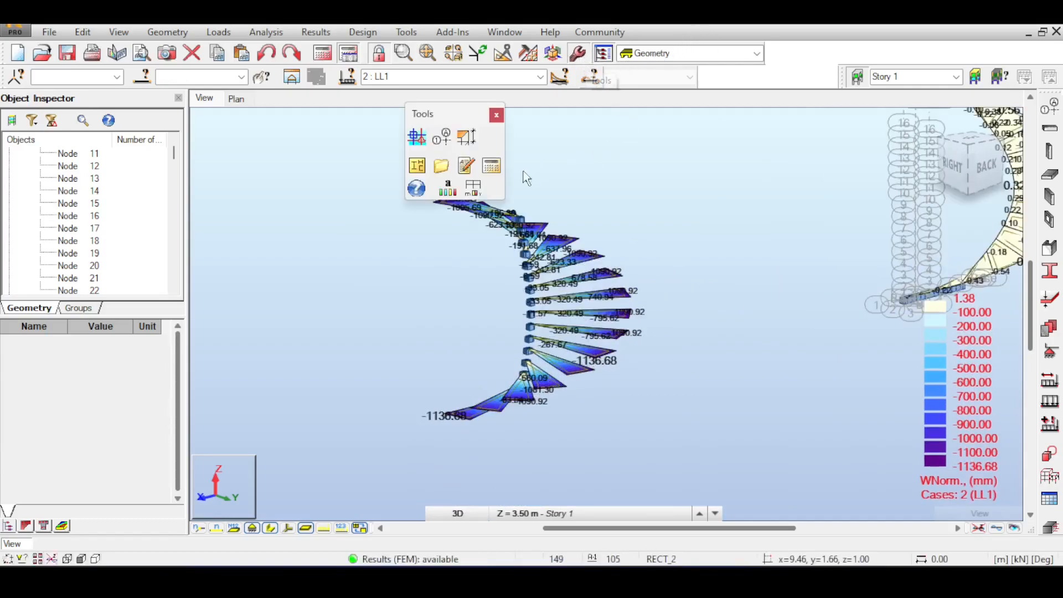
{"action": "left_click", "coordinate": [485, 192]}
{"action": "key", "text": "Return"}
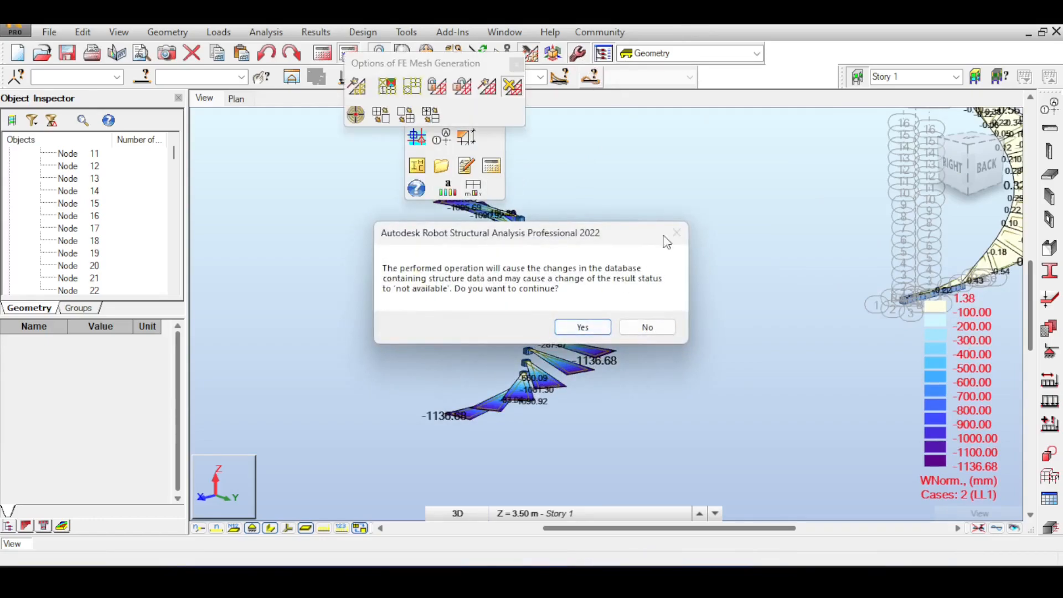
{"action": "left_click", "coordinate": [589, 334]}
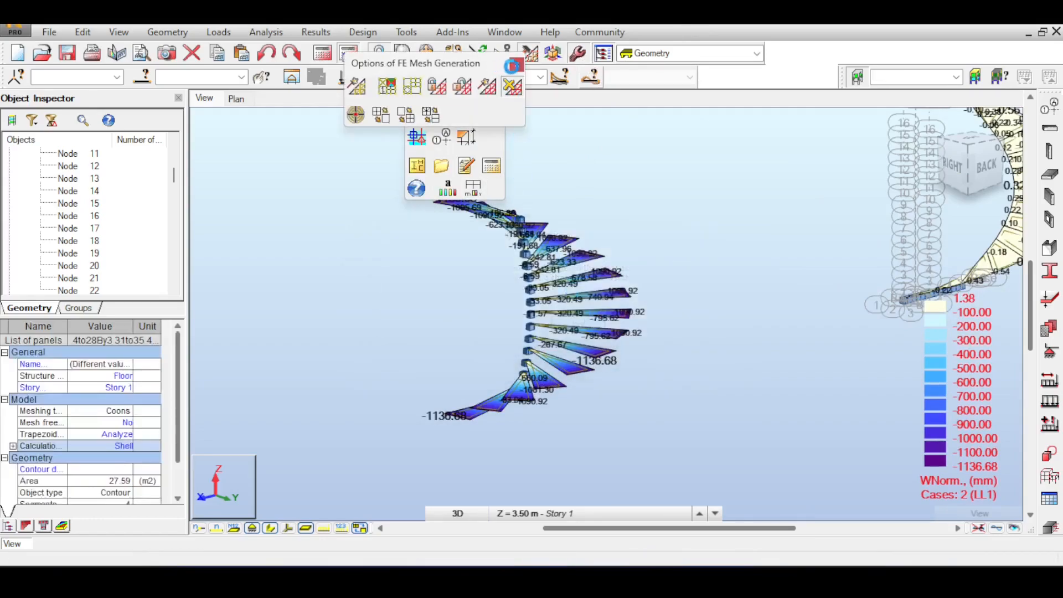
{"action": "left_click", "coordinate": [518, 65]}
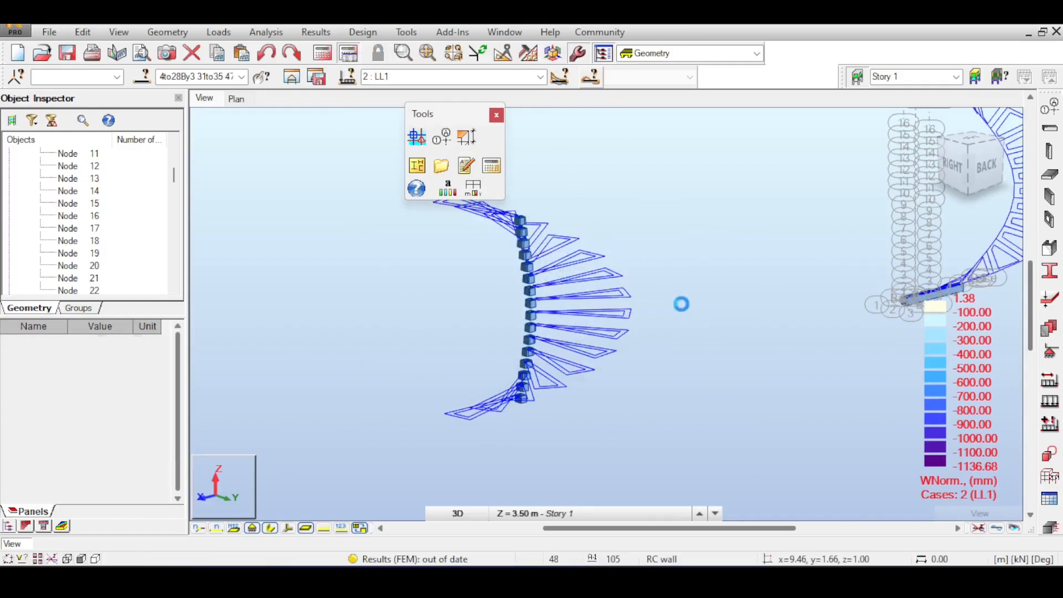
{"action": "left_click", "coordinate": [500, 117]}
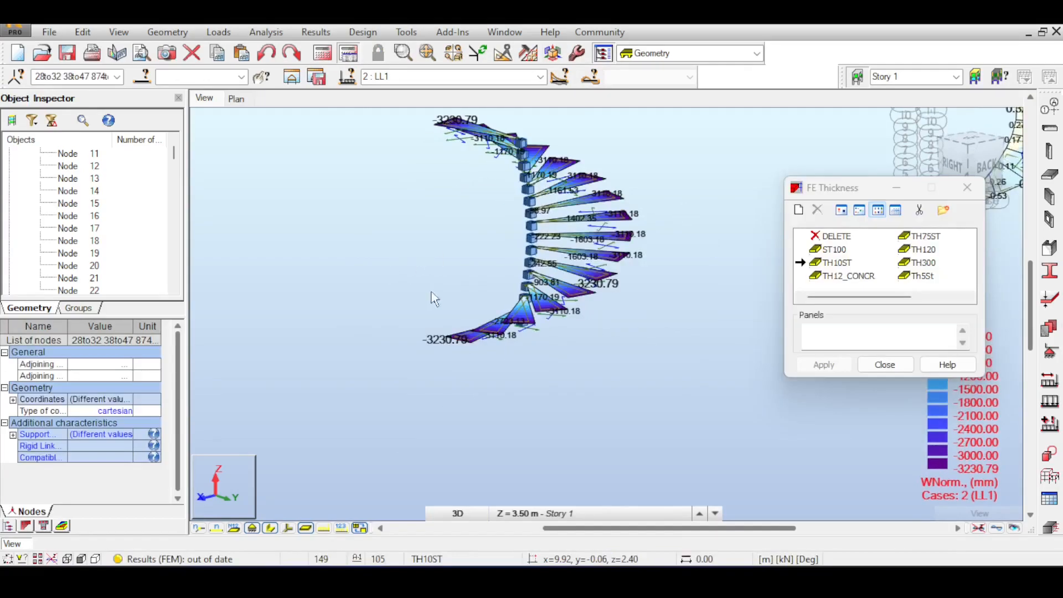
Step: Close the FE Thickness dialog, hide the displacement map, and restore the default 3D view of all stair models
{"action": "scroll", "coordinate": [464, 282], "scroll_direction": "up", "scroll_amount": 4}
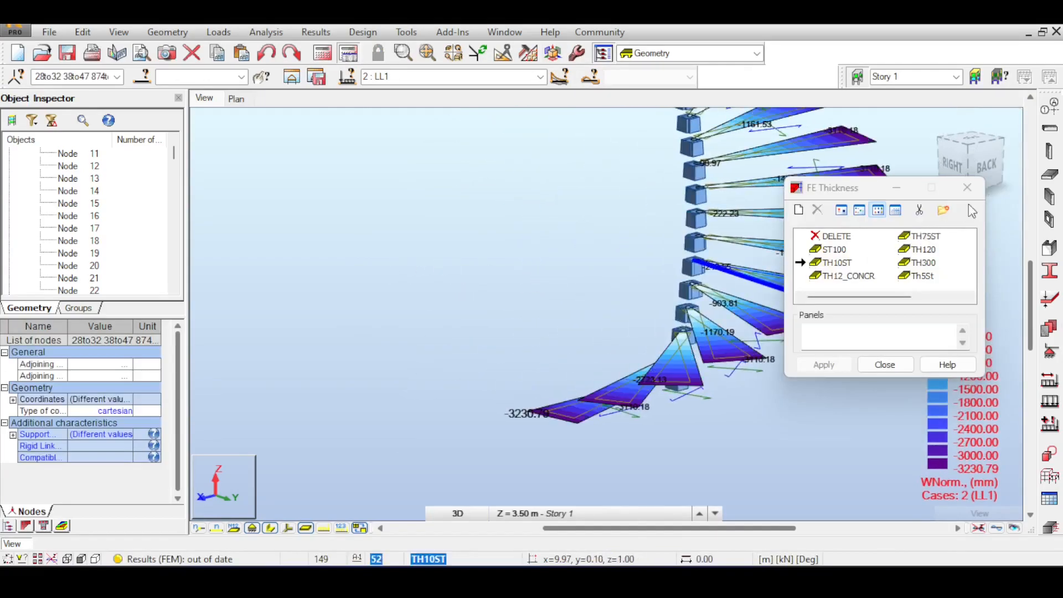
{"action": "left_click", "coordinate": [968, 187]}
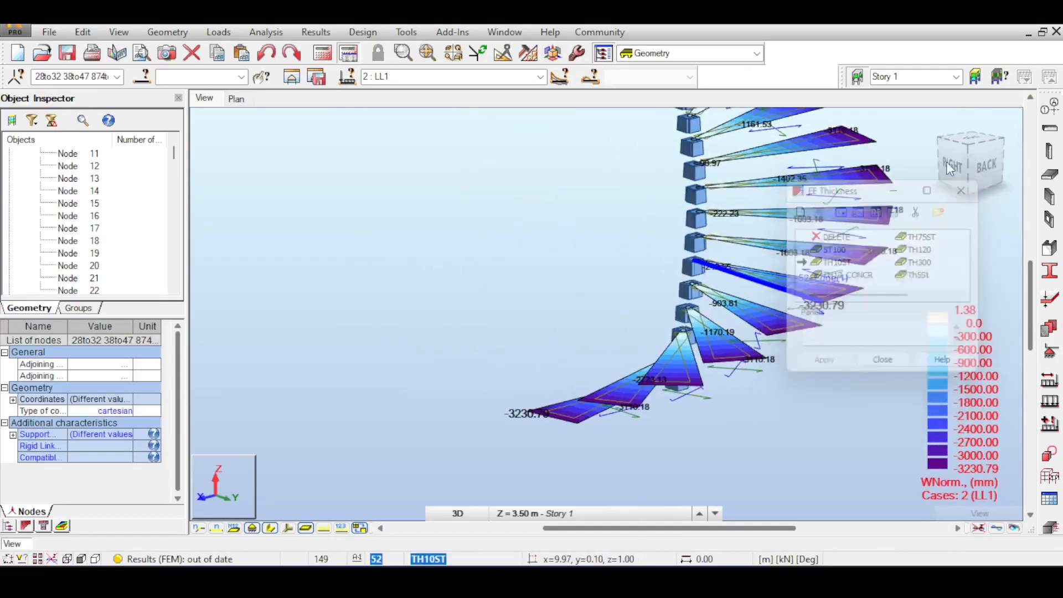
{"action": "left_click", "coordinate": [978, 528]}
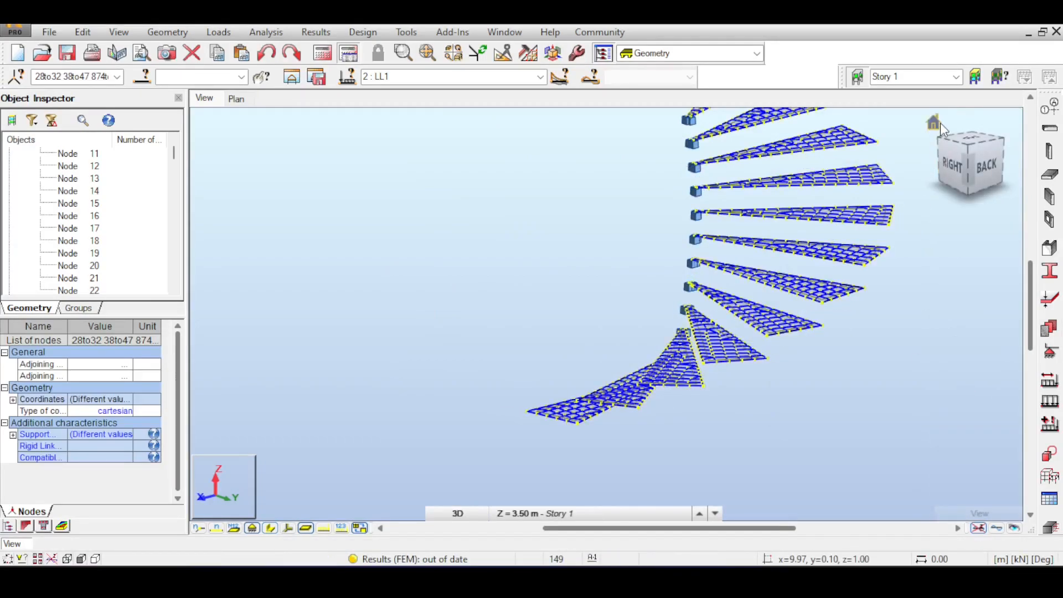
{"action": "left_click", "coordinate": [938, 124]}
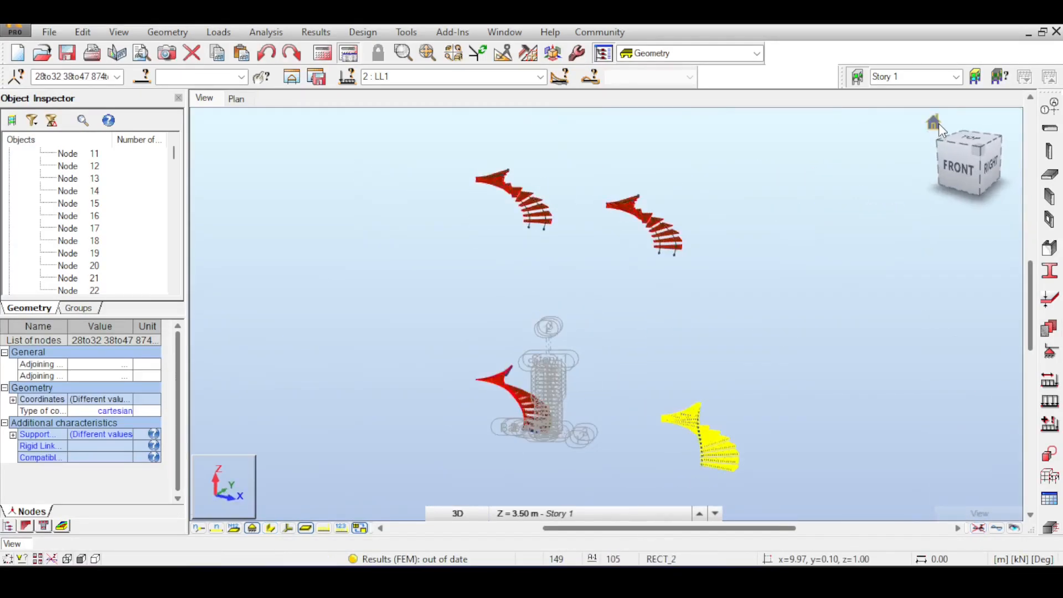
Step: Focus on the cantilevered-tread stair and remove the mesh from its treads
{"action": "scroll", "coordinate": [730, 446], "scroll_direction": "up", "scroll_amount": 3}
{"action": "left_click_drag", "start_coordinate": [729, 446], "coordinate": [798, 285]}
{"action": "right_click", "coordinate": [798, 284]}
{"action": "left_click", "coordinate": [820, 296]}
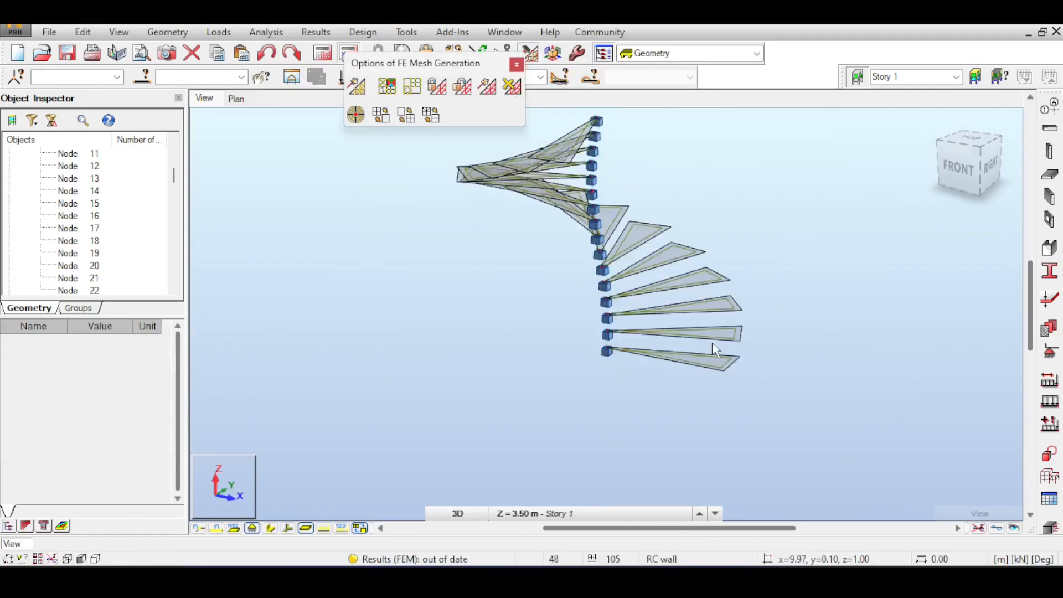
Step: Start defining new nodes for the cantilevered treads near the bottom of the stair
{"action": "scroll", "coordinate": [715, 349], "scroll_direction": "up", "scroll_amount": 3}
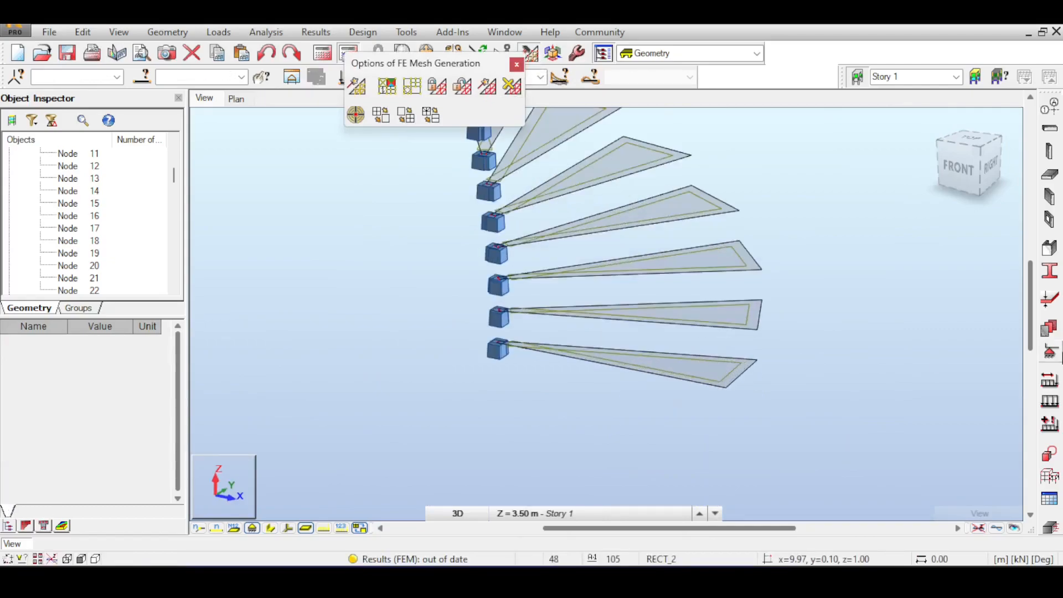
{"action": "left_click", "coordinate": [219, 32]}
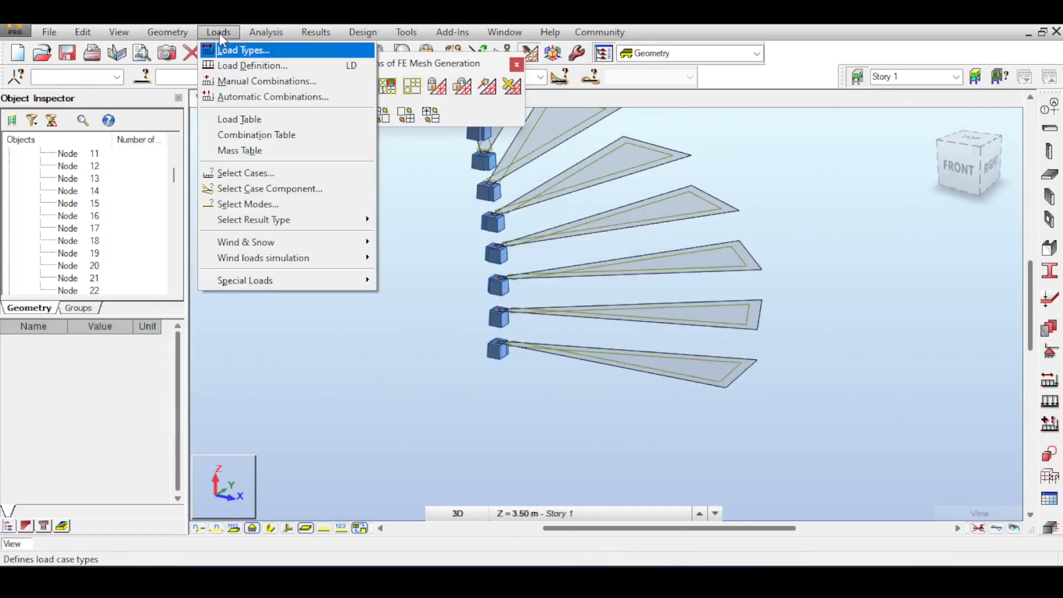
{"action": "left_click", "coordinate": [173, 104]}
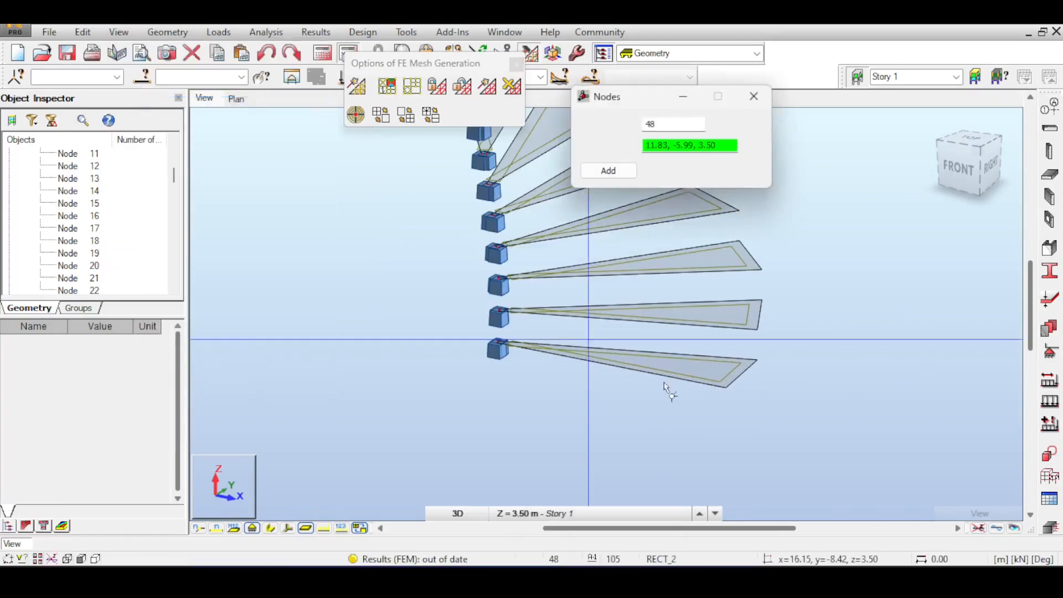
Step: Draw a RECT_1 steel beam along the lowest tread's outer edge, from 11.66, 0.54, 0.00 to 11.75, 0.00, 0.00, and close the mesh generation options
{"action": "scroll", "coordinate": [745, 380], "scroll_direction": "up", "scroll_amount": 3}
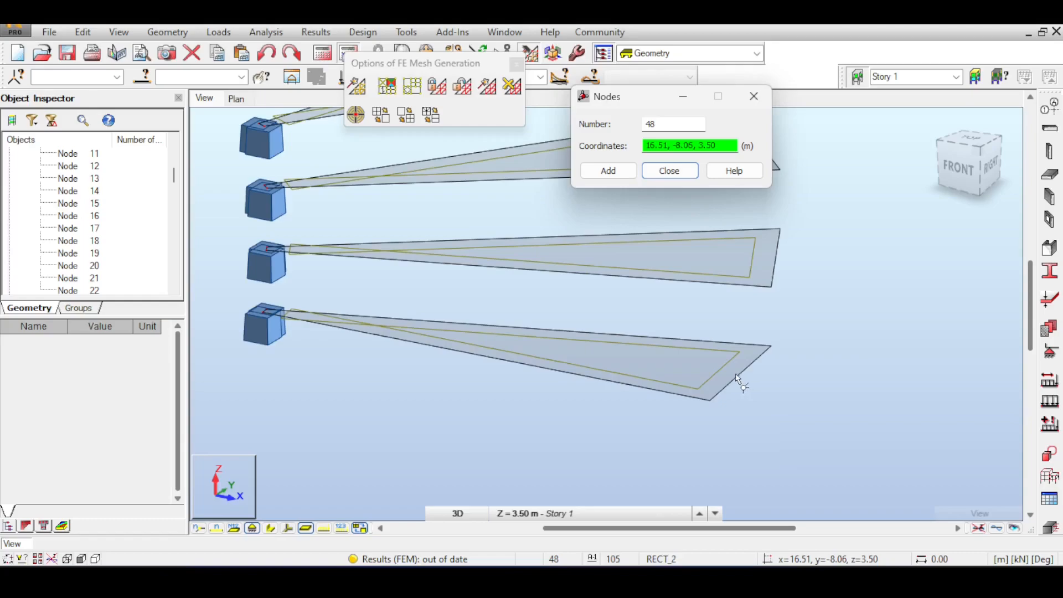
{"action": "scroll", "coordinate": [738, 380], "scroll_direction": "down", "scroll_amount": 6}
{"action": "middle_click_drag", "start_coordinate": [737, 379], "coordinate": [554, 289]}
{"action": "scroll", "coordinate": [576, 347], "scroll_direction": "up", "scroll_amount": 3}
{"action": "middle_click_drag", "start_coordinate": [575, 348], "coordinate": [595, 268]}
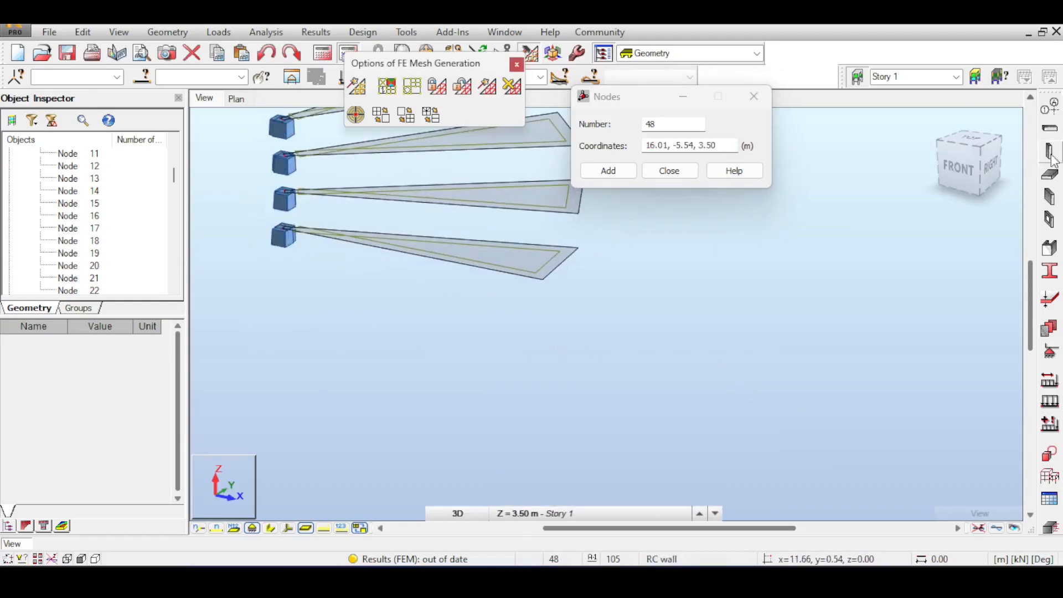
{"action": "left_click", "coordinate": [1050, 128]}
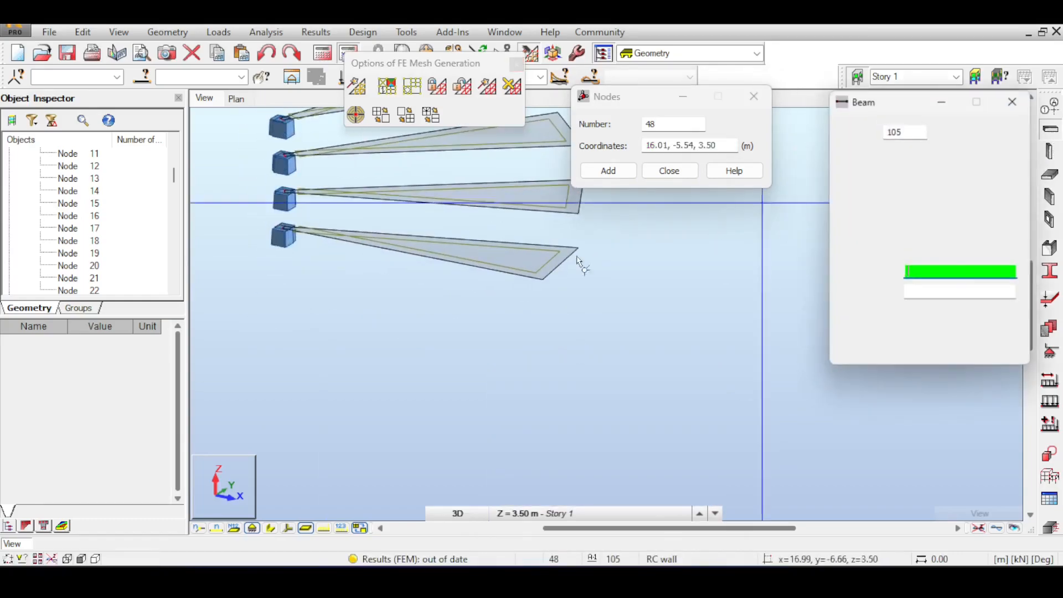
{"action": "left_click", "coordinate": [551, 276]}
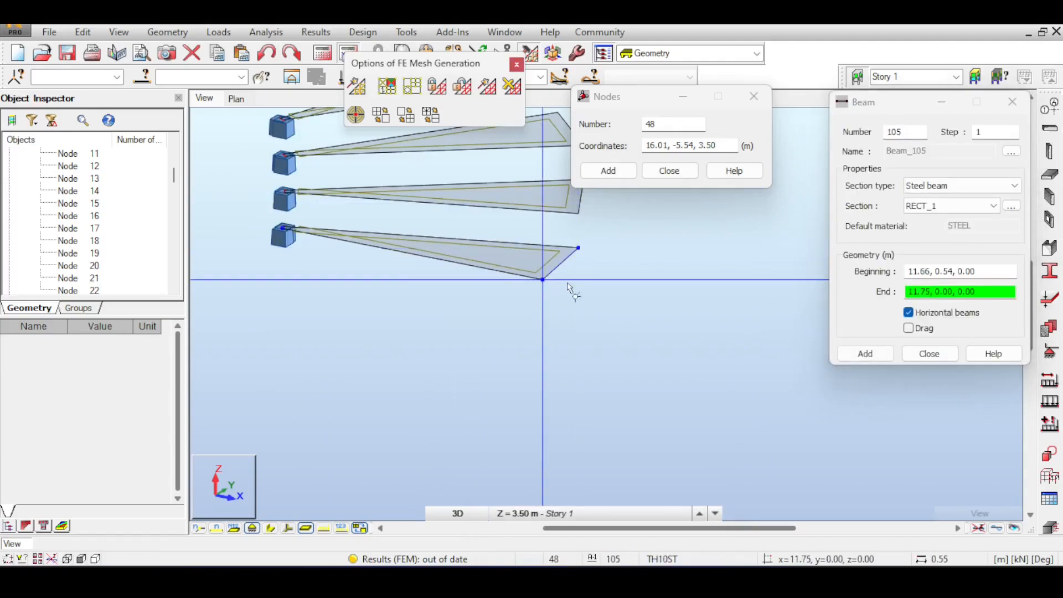
{"action": "left_click", "coordinate": [930, 354]}
{"action": "left_click", "coordinate": [517, 65]}
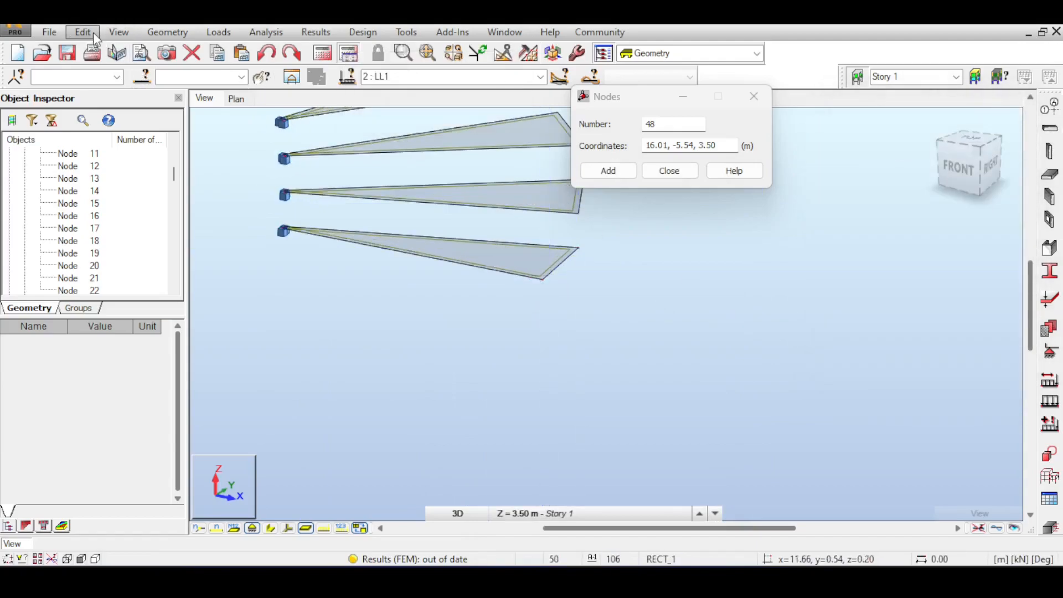
{"action": "left_click", "coordinate": [168, 32]}
{"action": "left_click", "coordinate": [161, 102]}
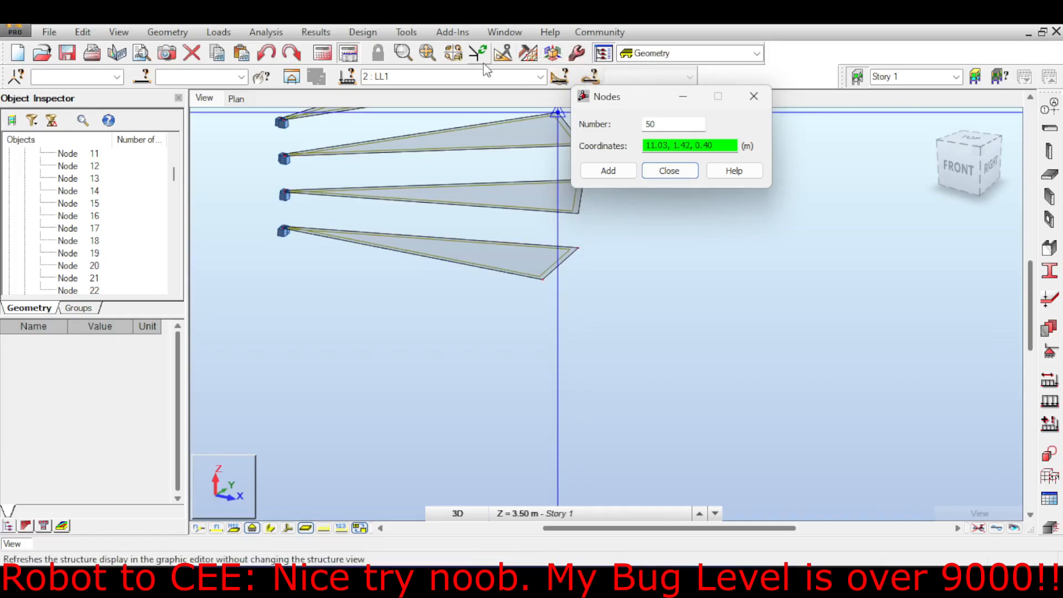
{"action": "left_click_drag", "start_coordinate": [611, 101], "coordinate": [674, 154]}
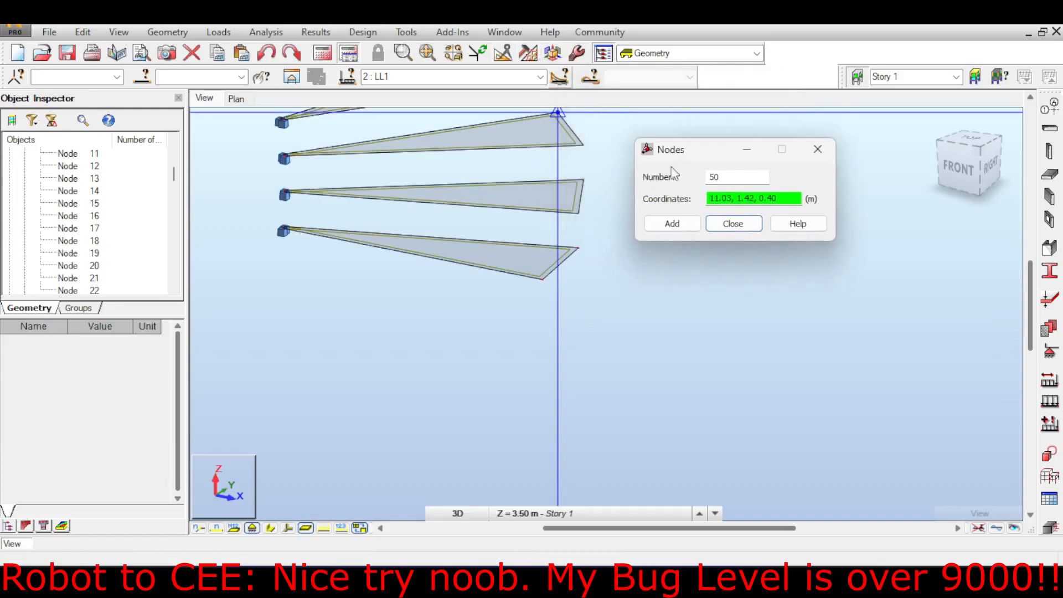
{"action": "left_click", "coordinate": [565, 328]}
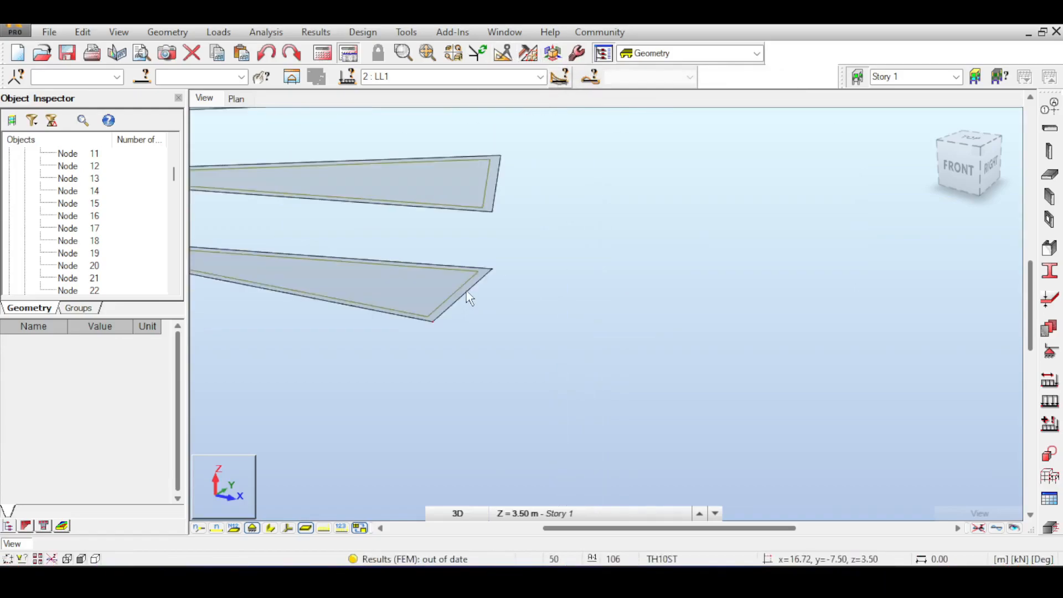
Step: Divide the lowest tread's outer-edge beam into 2 segments, generating nodes without member division
{"action": "middle_click_drag", "start_coordinate": [461, 253], "coordinate": [484, 246]}
{"action": "left_click_drag", "start_coordinate": [432, 237], "coordinate": [569, 340]}
{"action": "left_click", "coordinate": [79, 33]}
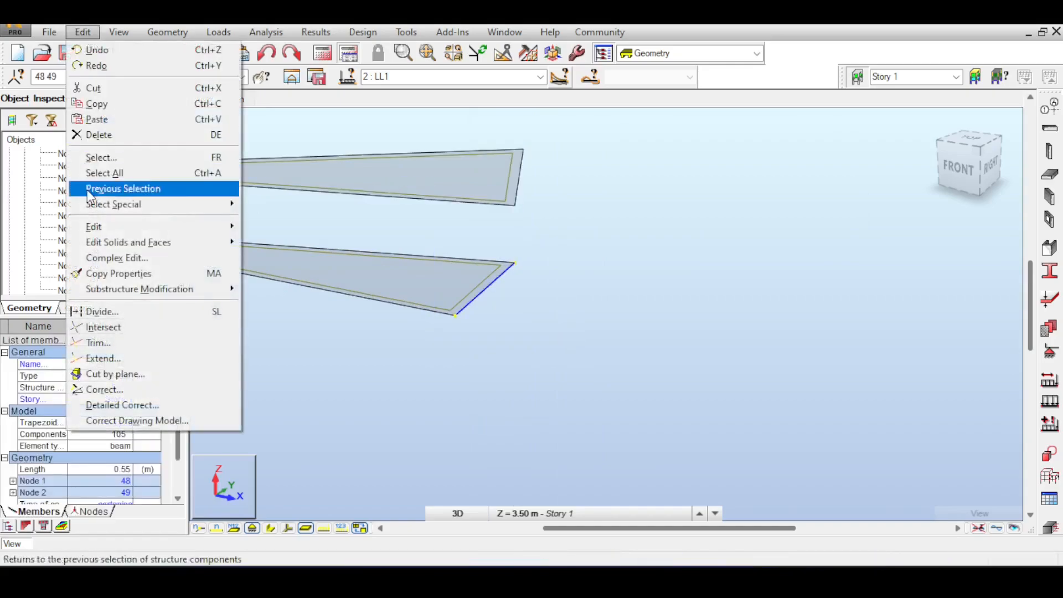
{"action": "left_click", "coordinate": [171, 312]}
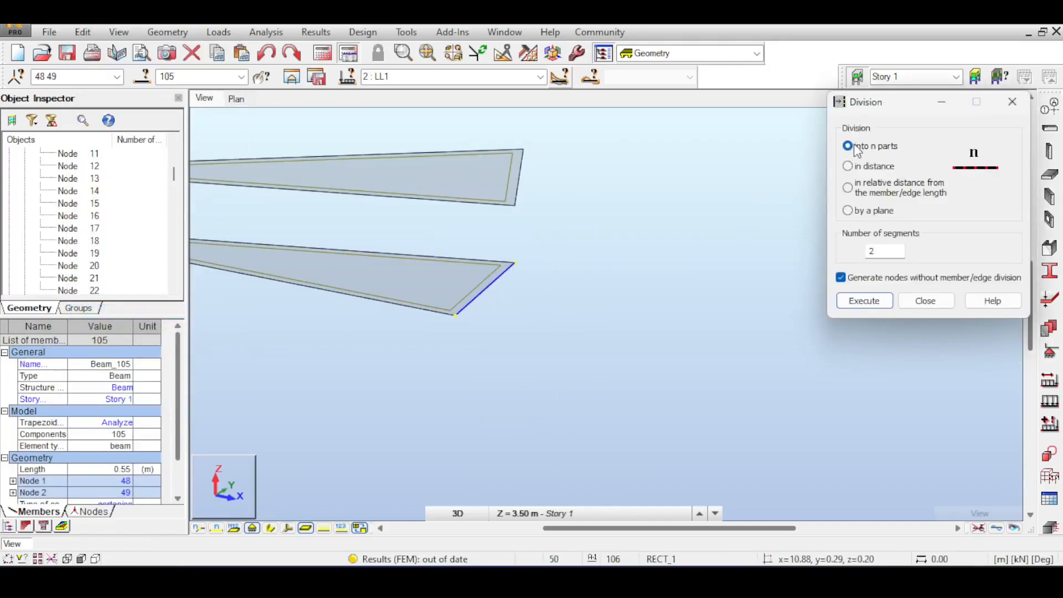
{"action": "left_click", "coordinate": [878, 299]}
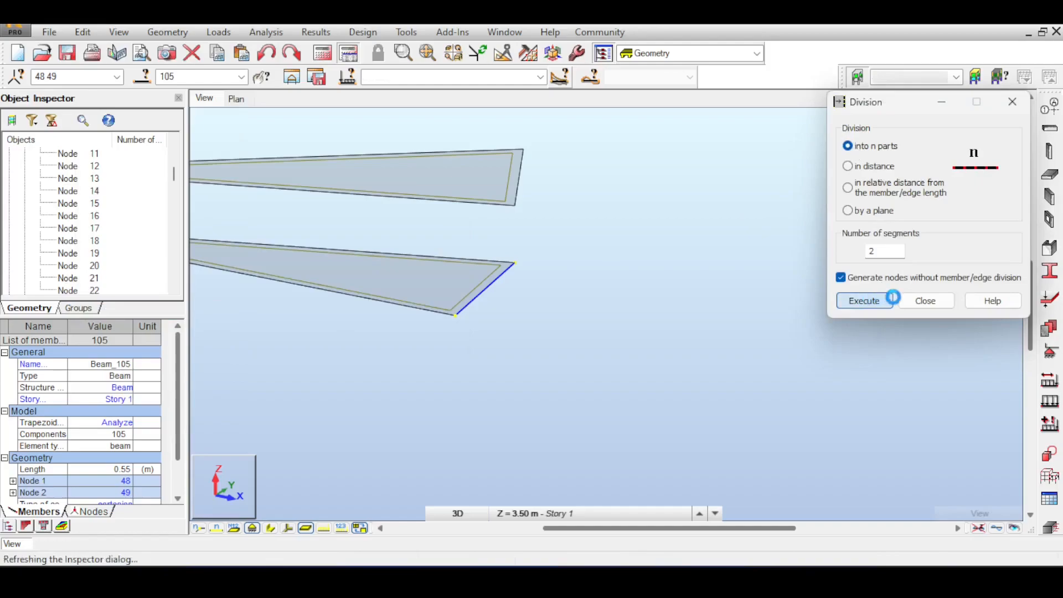
{"action": "left_click", "coordinate": [926, 300]}
{"action": "left_click", "coordinate": [486, 288]}
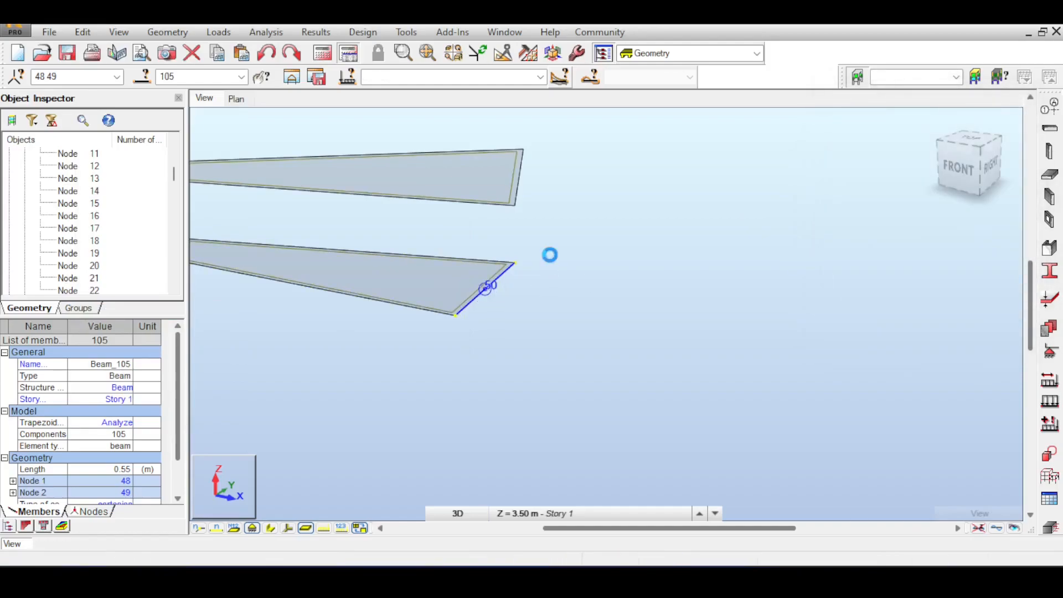
Step: Delete the helper beam on the lowest tread's outer edge, keeping its midpoint node
{"action": "scroll", "coordinate": [553, 245], "scroll_direction": "up", "scroll_amount": 2}
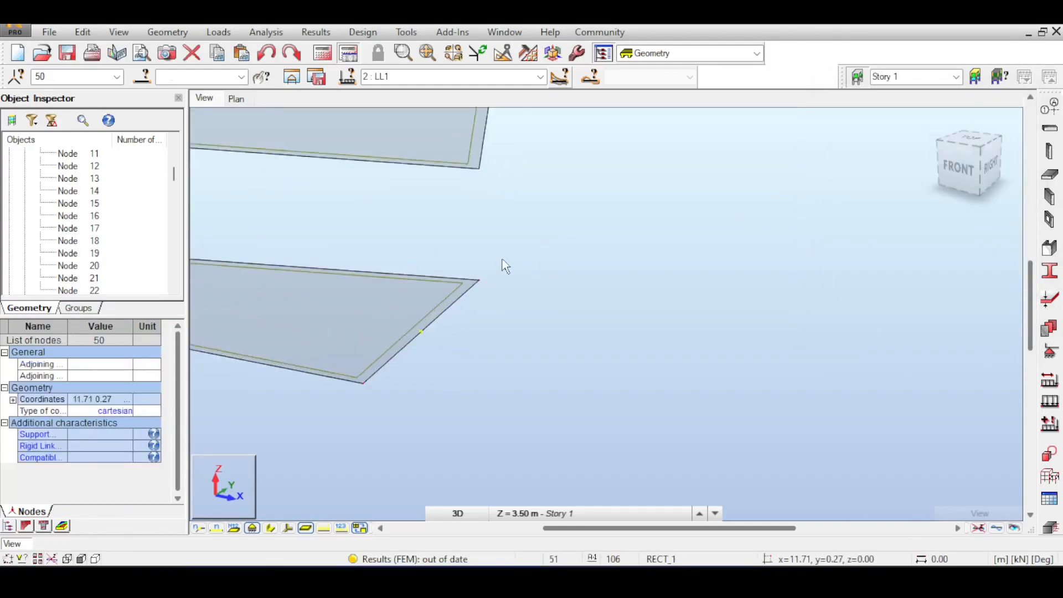
{"action": "left_click_drag", "start_coordinate": [323, 221], "coordinate": [571, 418]}
{"action": "left_click_drag", "start_coordinate": [392, 238], "coordinate": [443, 363]}
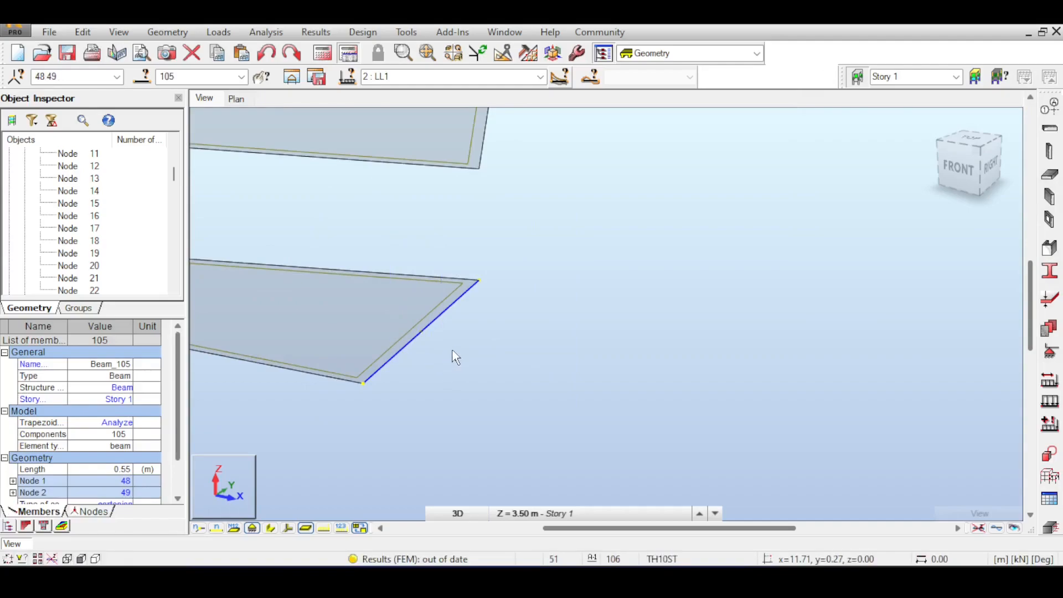
{"action": "left_click", "coordinate": [452, 349]}
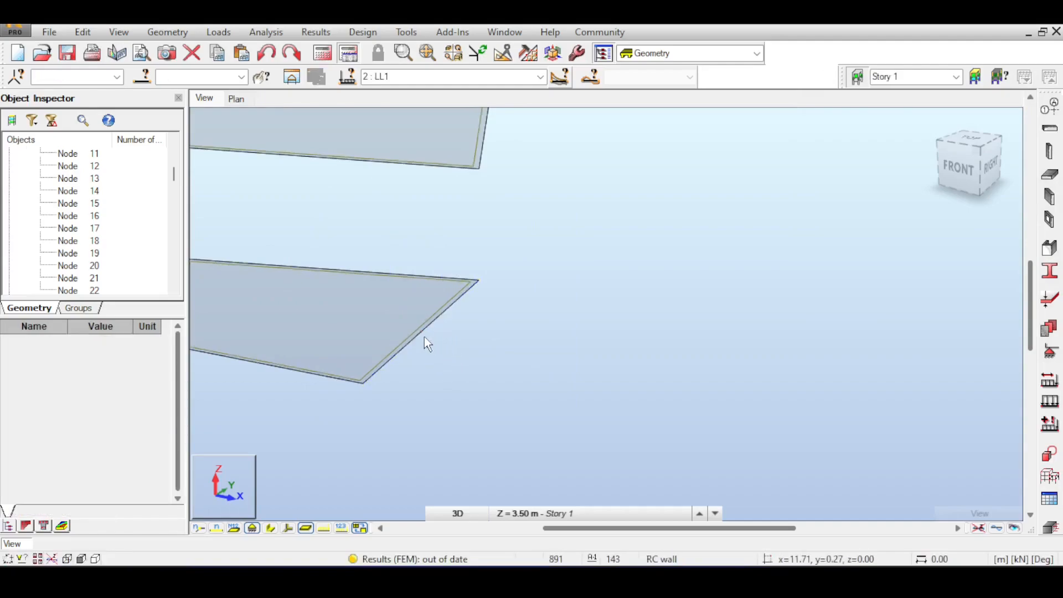
Step: Use temporary beams to create midpoint nodes on the outer edges of the remaining treads
{"action": "middle_click_drag", "start_coordinate": [474, 337], "coordinate": [581, 300]}
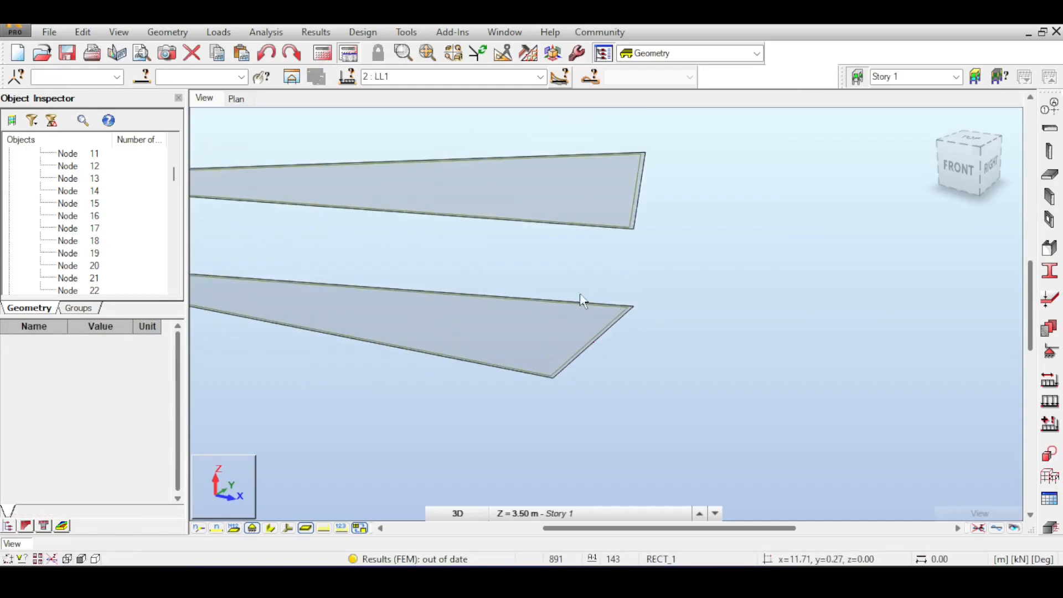
{"action": "left_click_drag", "start_coordinate": [621, 363], "coordinate": [623, 364]}
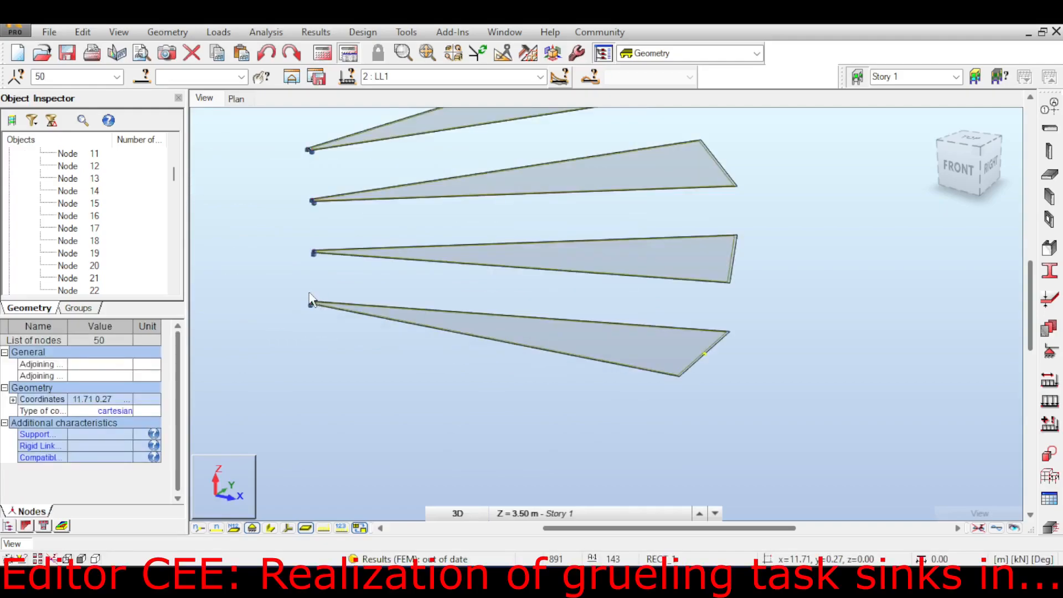
{"action": "scroll", "coordinate": [335, 296], "scroll_direction": "up", "scroll_amount": 4}
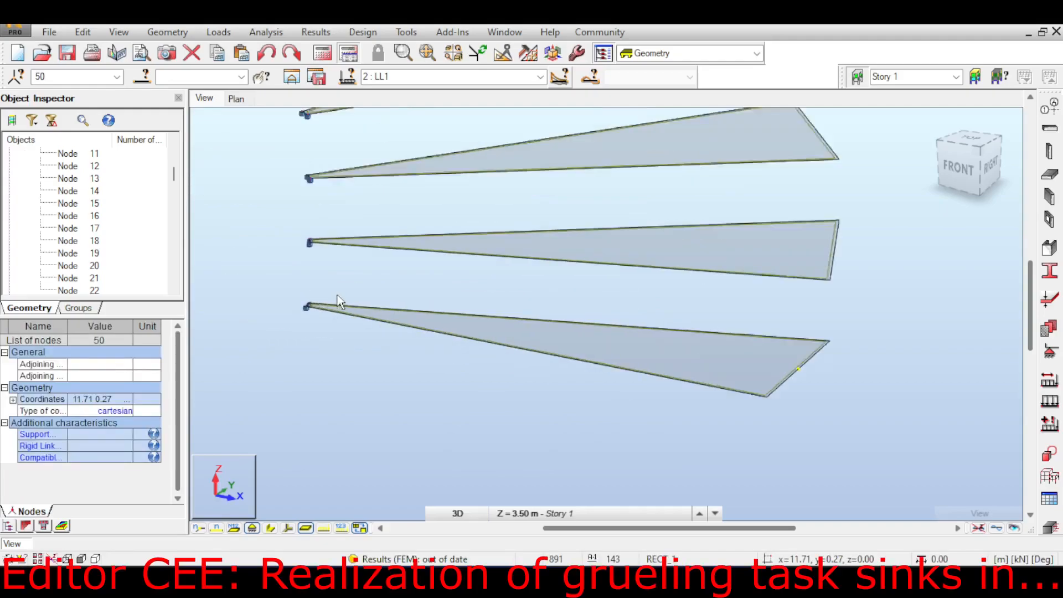
{"action": "scroll", "coordinate": [357, 296], "scroll_direction": "down", "scroll_amount": 5}
{"action": "scroll", "coordinate": [362, 299], "scroll_direction": "down", "scroll_amount": 3}
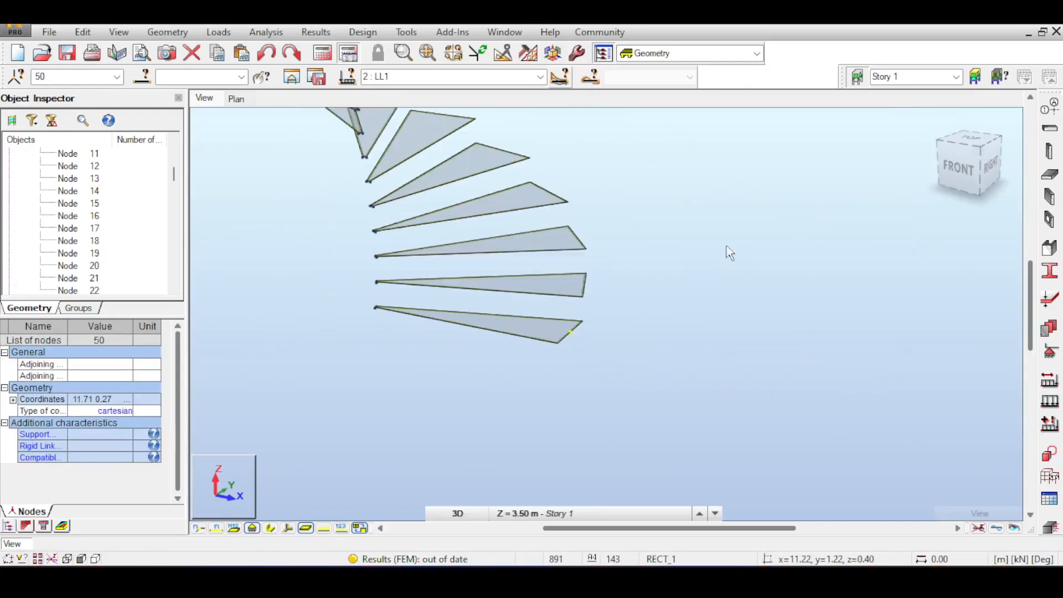
{"action": "left_click", "coordinate": [1050, 129]}
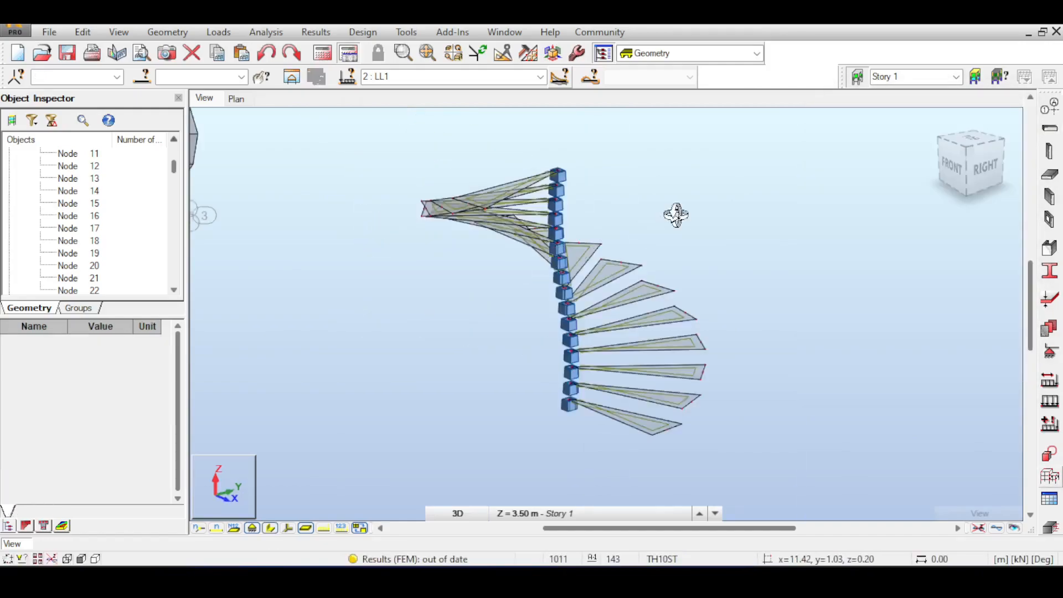
Step: Copy the outer-edge midpoint nodes of all treads by translation vector 0,0,1.5 with Drag enabled and 1 repetition to form vertical posts
{"action": "middle_click_drag", "start_coordinate": [676, 214], "coordinate": [561, 323]}
{"action": "right_click", "coordinate": [561, 323]}
{"action": "left_click", "coordinate": [577, 115]}
{"action": "left_click", "coordinate": [329, 192]}
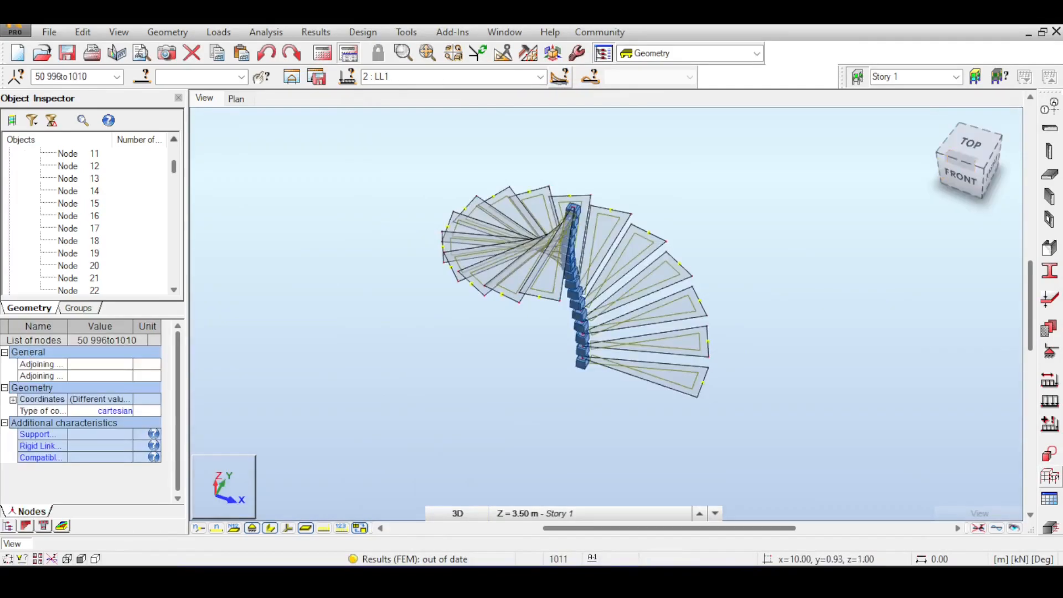
{"action": "mouse_move", "coordinate": [967, 161]}
{"action": "left_mouse_down"}
{"action": "mouse_move", "coordinate": [926, 146]}
{"action": "mouse_move", "coordinate": [946, 155]}
{"action": "left_mouse_up"}
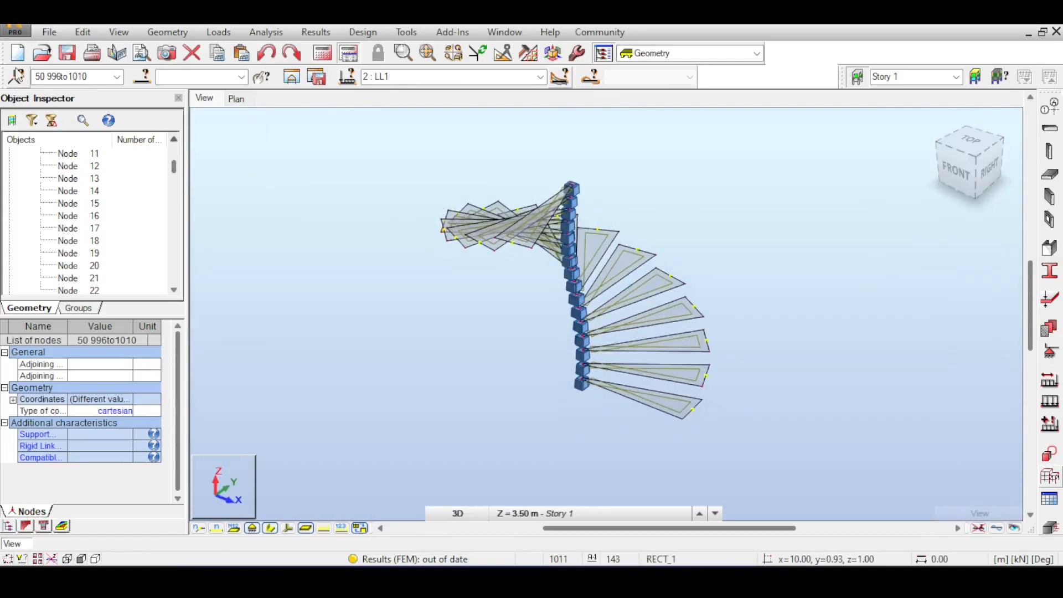
{"action": "left_click", "coordinate": [83, 31]}
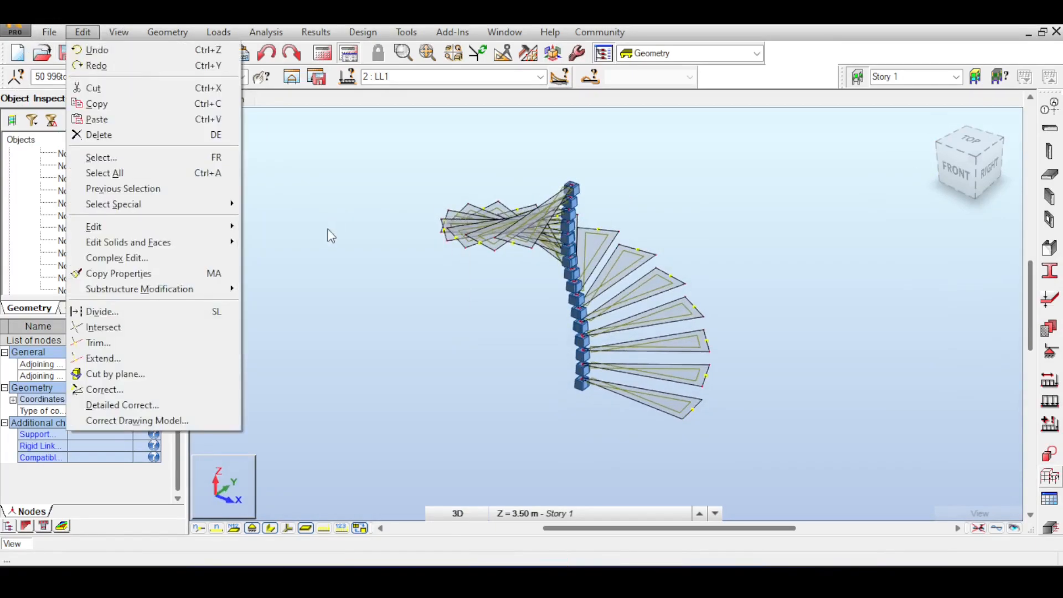
{"action": "mouse_move", "coordinate": [94, 226]}
{"action": "left_click", "coordinate": [288, 224]}
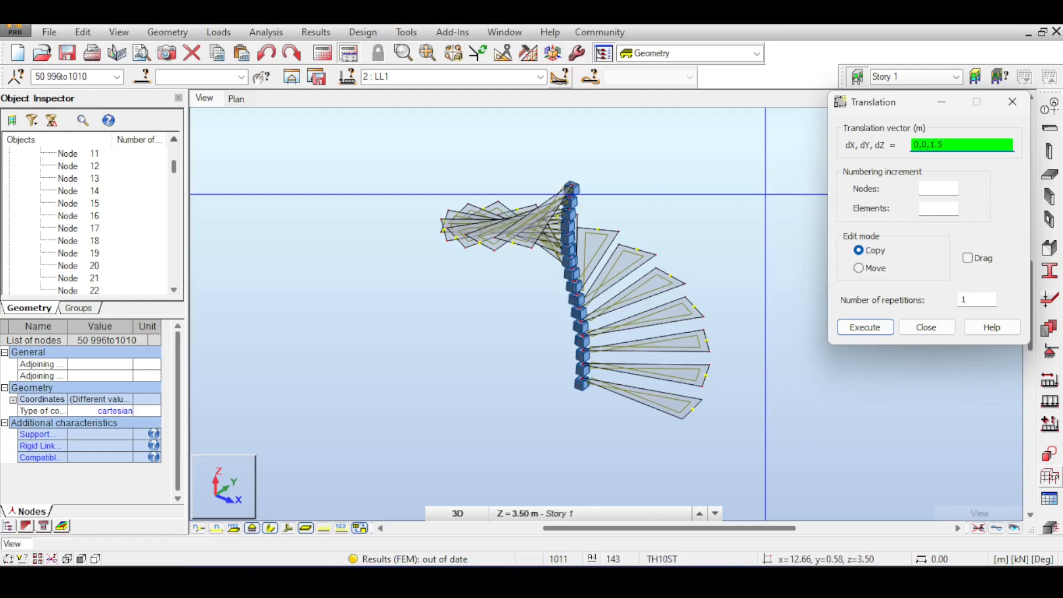
{"action": "left_click", "coordinate": [979, 260]}
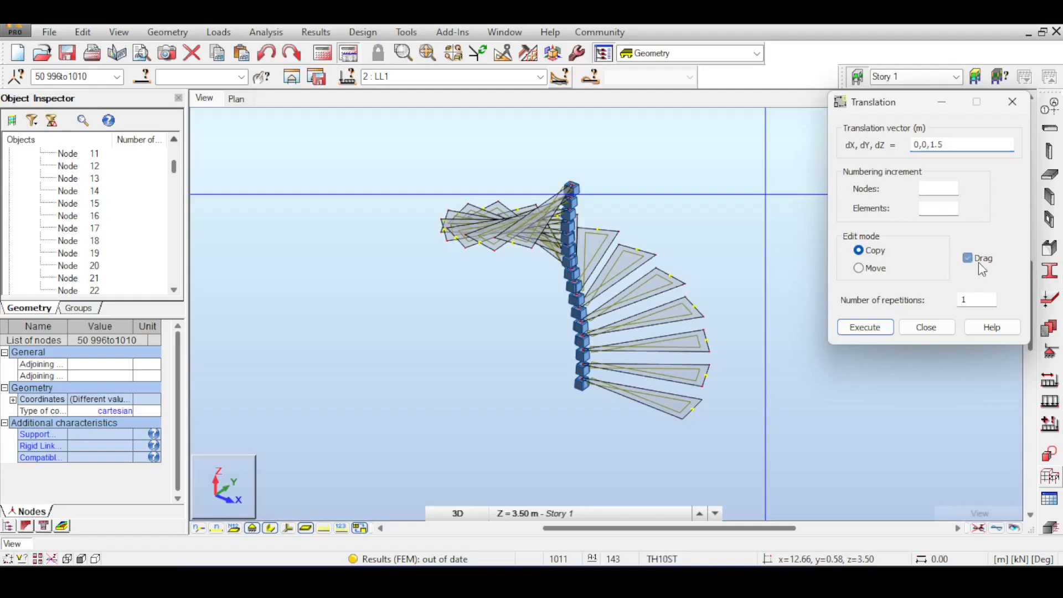
{"action": "left_click", "coordinate": [844, 328]}
{"action": "left_click", "coordinate": [926, 328]}
Step: Create a parametric steel pipe section PIPE_1 with a 25 mm diameter and 5 mm wall thickness
{"action": "middle_click_drag", "start_coordinate": [838, 302], "coordinate": [825, 318]}
{"action": "scroll", "coordinate": [650, 343], "scroll_direction": "down", "scroll_amount": 2}
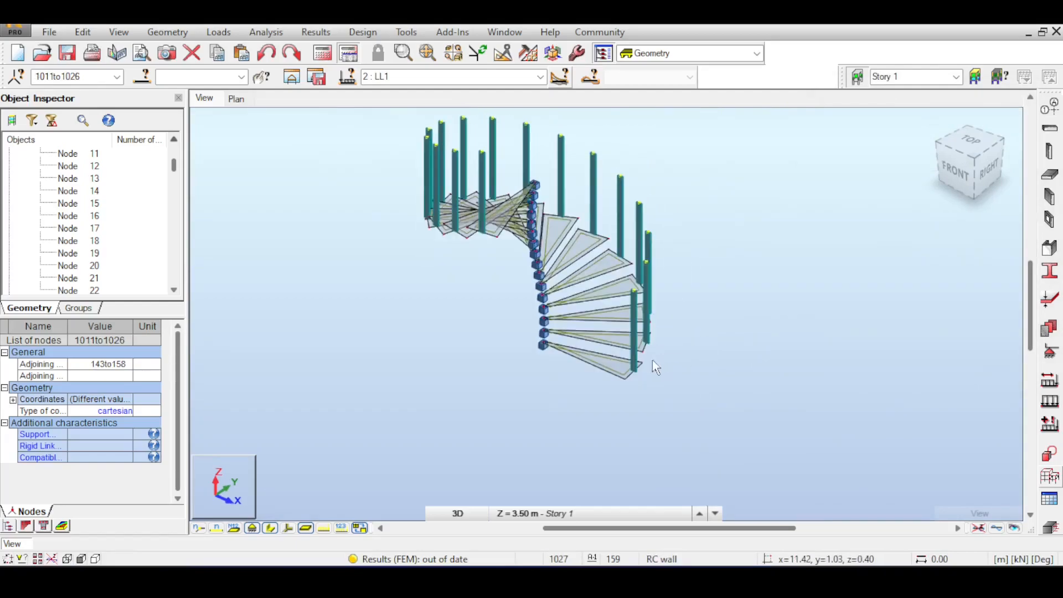
{"action": "scroll", "coordinate": [639, 370], "scroll_direction": "up", "scroll_amount": 3}
{"action": "scroll", "coordinate": [640, 367], "scroll_direction": "down", "scroll_amount": 5}
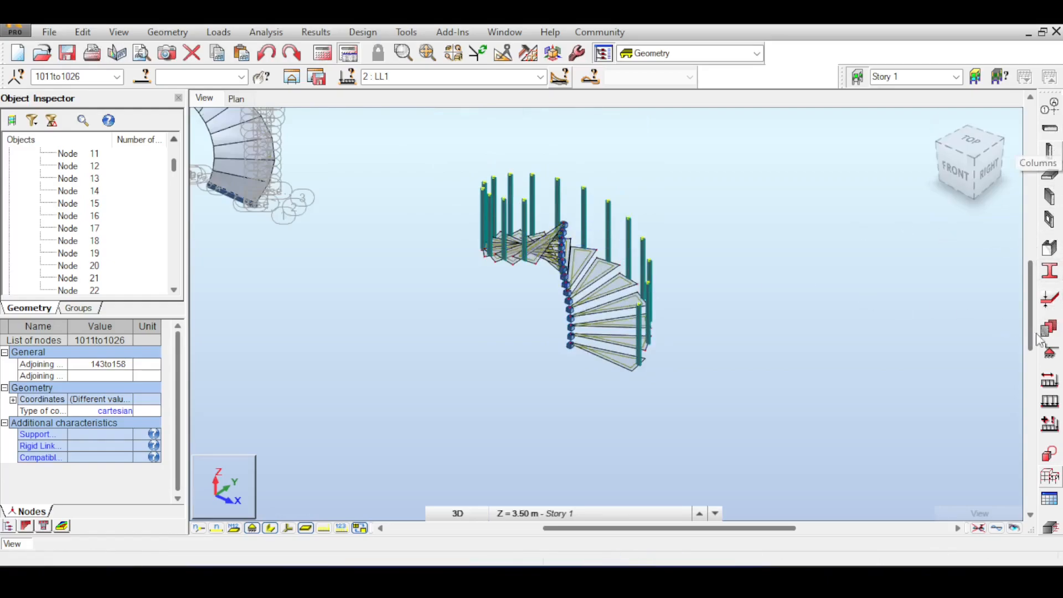
{"action": "left_click", "coordinate": [1050, 271]}
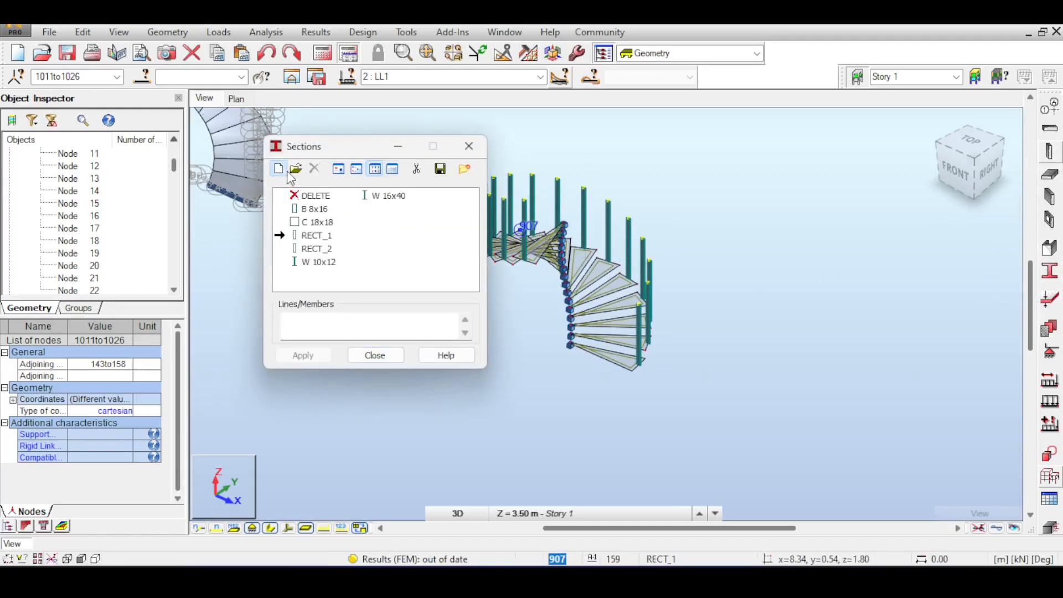
{"action": "left_click", "coordinate": [288, 173]}
{"action": "left_click", "coordinate": [401, 338]}
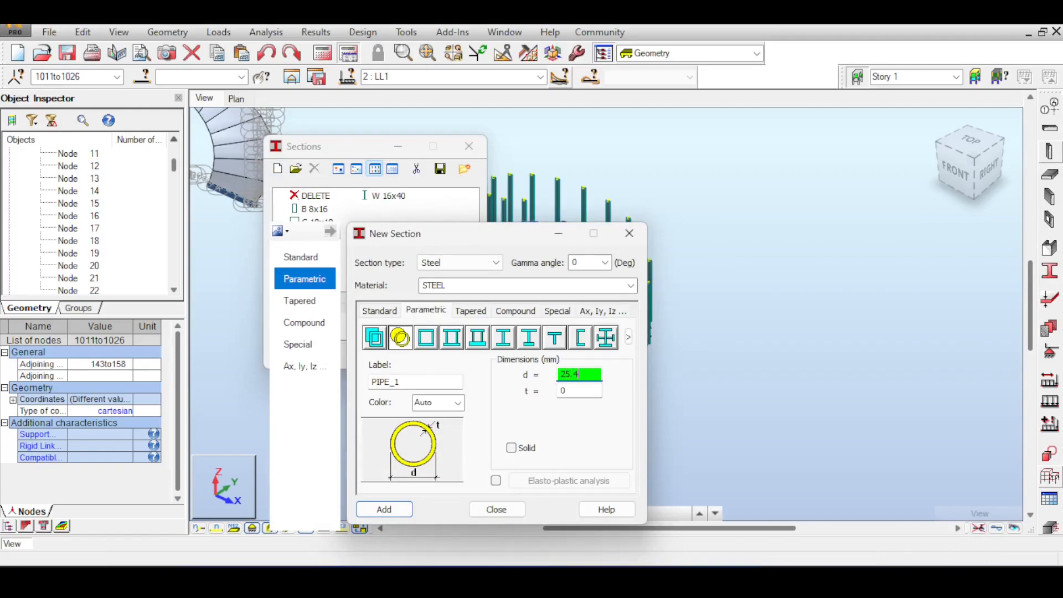
{"action": "type", "text": "25"}
{"action": "key", "text": "Tab"}
{"action": "type", "text": "5"}
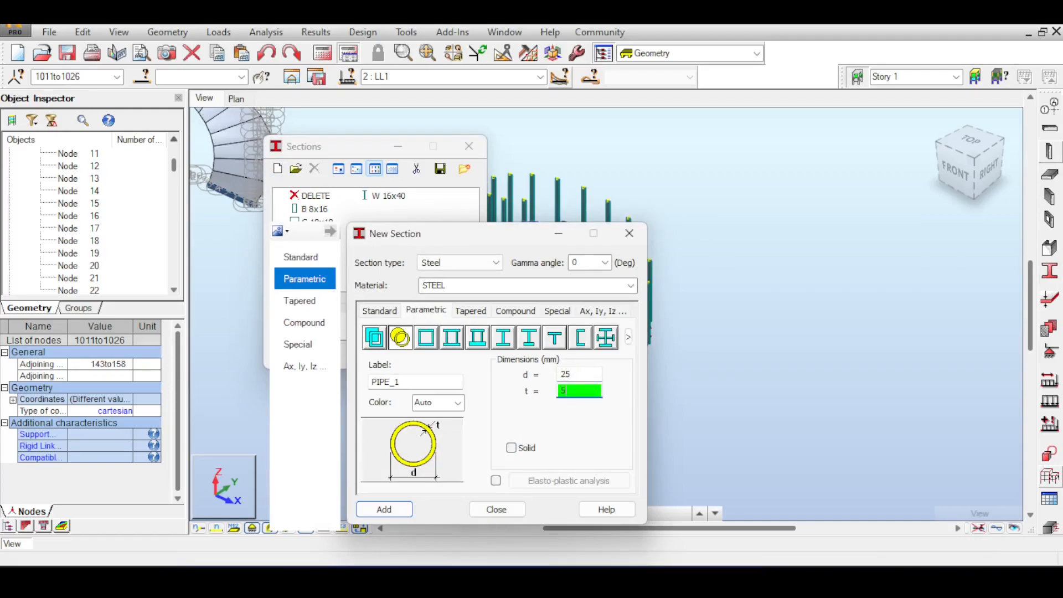
{"action": "left_click", "coordinate": [407, 510]}
{"action": "left_click", "coordinate": [497, 509]}
Step: Assign the PIPE_1 section to all the vertical posts around the spiral stair
{"action": "scroll", "coordinate": [606, 253], "scroll_direction": "down", "scroll_amount": 2}
{"action": "middle_click_drag", "start_coordinate": [607, 254], "coordinate": [663, 254]}
{"action": "left_click", "coordinate": [382, 332]}
{"action": "left_click_drag", "start_coordinate": [538, 147], "coordinate": [746, 334]}
{"action": "scroll", "coordinate": [622, 229], "scroll_direction": "up", "scroll_amount": 5}
{"action": "scroll", "coordinate": [536, 185], "scroll_direction": "down", "scroll_amount": 2}
Step: Set the diameter of the PIPE_1 section to 50 mm and close the section definitions
{"action": "double_click", "coordinate": [315, 235]}
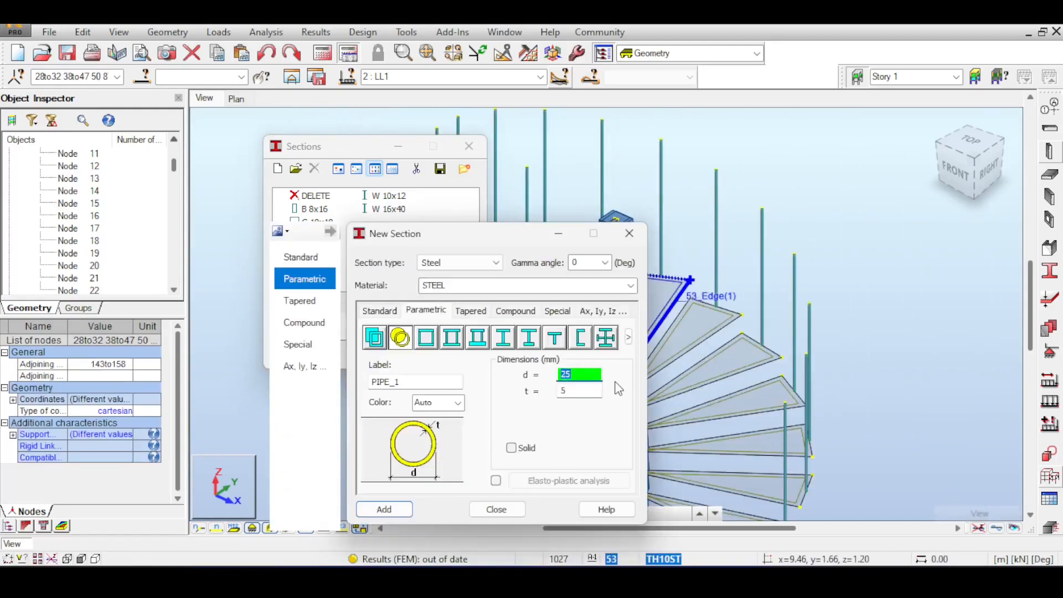
{"action": "key", "text": "Return"}
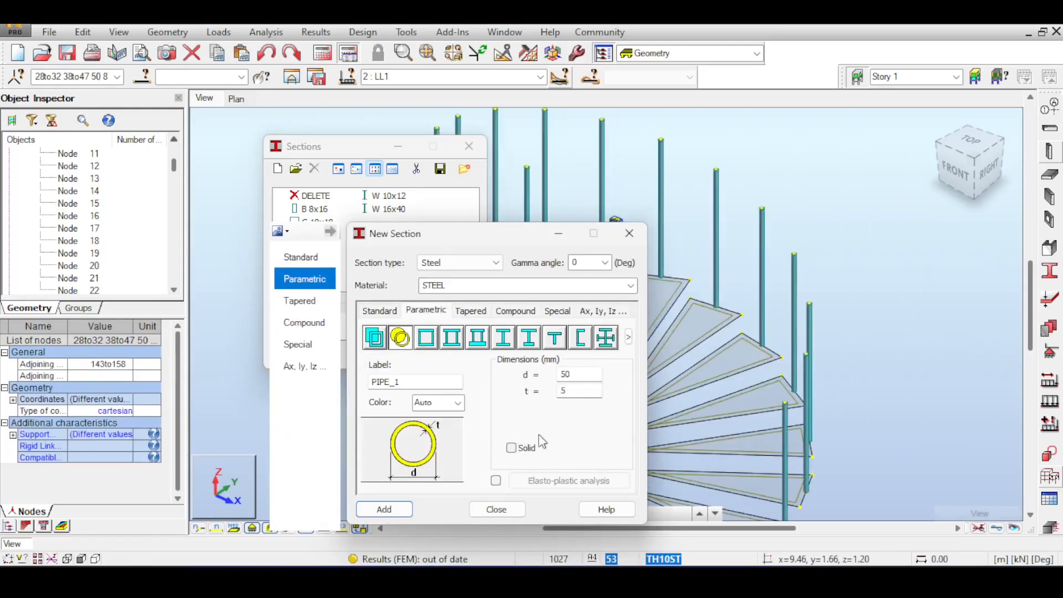
{"action": "left_click", "coordinate": [490, 512]}
{"action": "scroll", "coordinate": [801, 385], "scroll_direction": "down", "scroll_amount": 3}
{"action": "middle_click_drag", "start_coordinate": [844, 333], "coordinate": [831, 271]}
{"action": "left_click", "coordinate": [469, 146]}
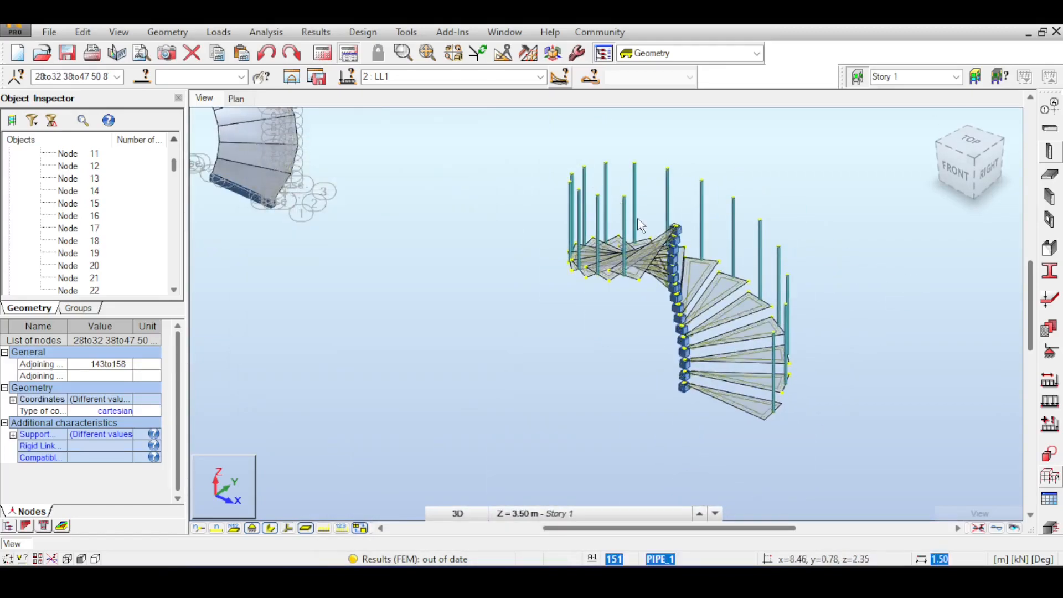
{"action": "scroll", "coordinate": [639, 224], "scroll_direction": "up", "scroll_amount": 3}
{"action": "scroll", "coordinate": [641, 226], "scroll_direction": "down", "scroll_amount": 3}
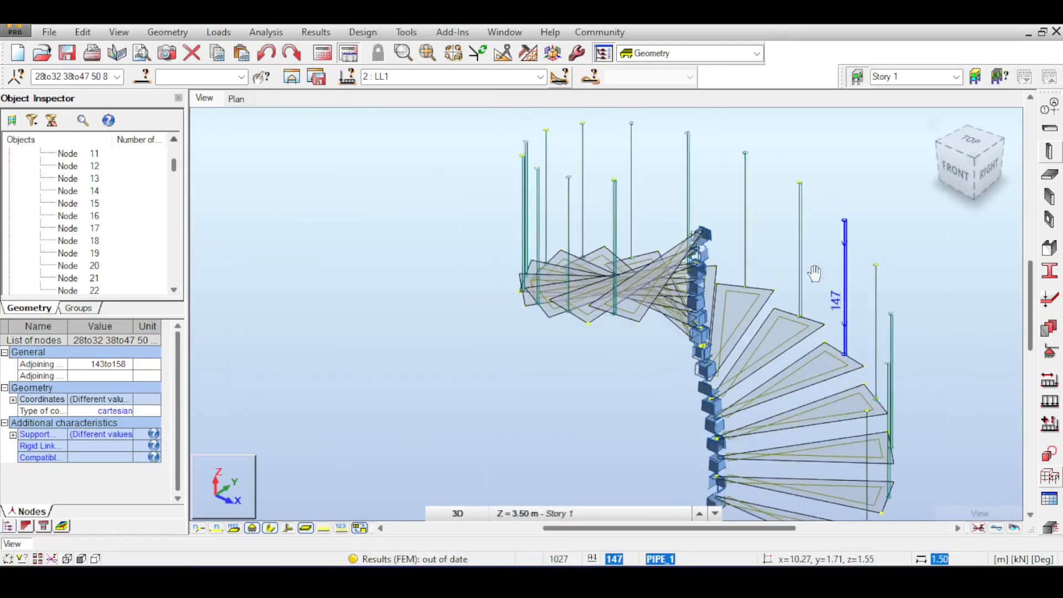
{"action": "middle_click_drag", "start_coordinate": [842, 299], "coordinate": [737, 314]}
{"action": "scroll", "coordinate": [736, 237], "scroll_direction": "down", "scroll_amount": 2}
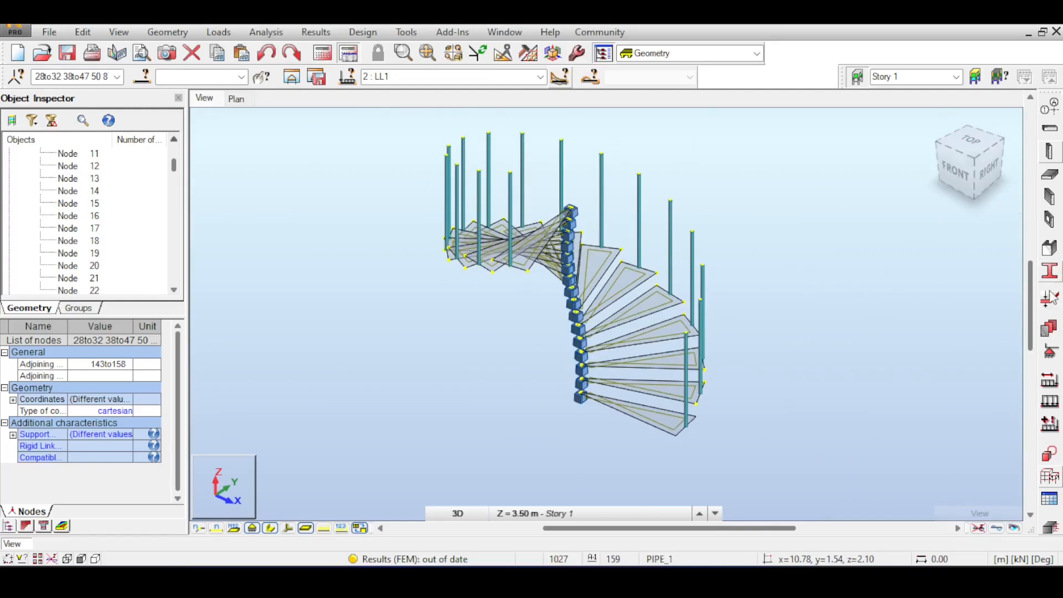
Step: Assign a fixed nodal support to the base node of the post on the lowest tread
{"action": "left_click", "coordinate": [1052, 351]}
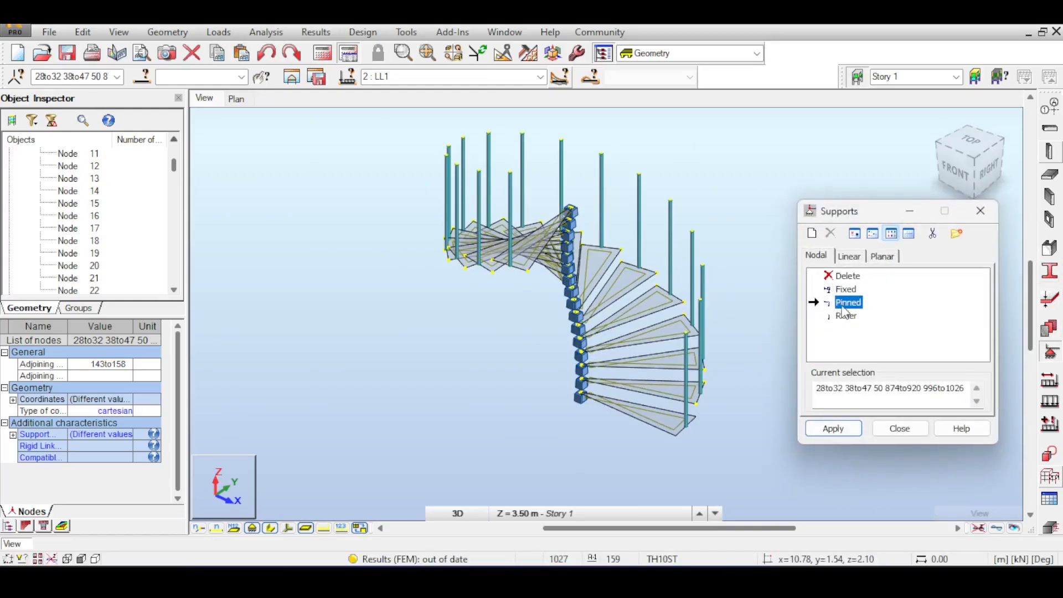
{"action": "scroll", "coordinate": [690, 441], "scroll_direction": "up", "scroll_amount": 5}
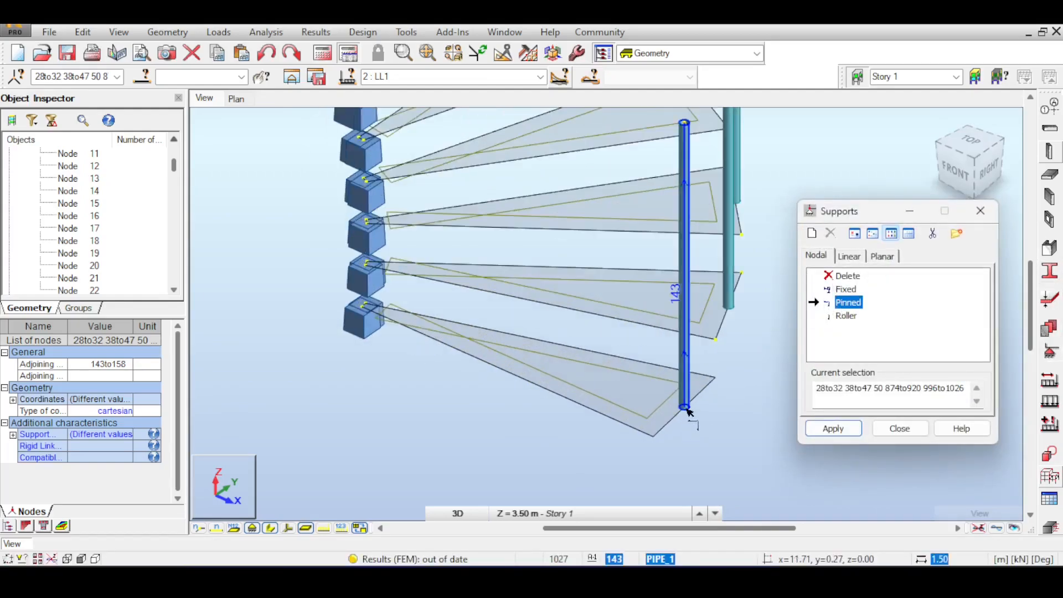
{"action": "left_click", "coordinate": [853, 392]}
{"action": "left_click", "coordinate": [846, 289]}
{"action": "left_click", "coordinate": [839, 392]}
{"action": "key", "text": "ctrl+a"}
{"action": "key", "text": "BackSpace"}
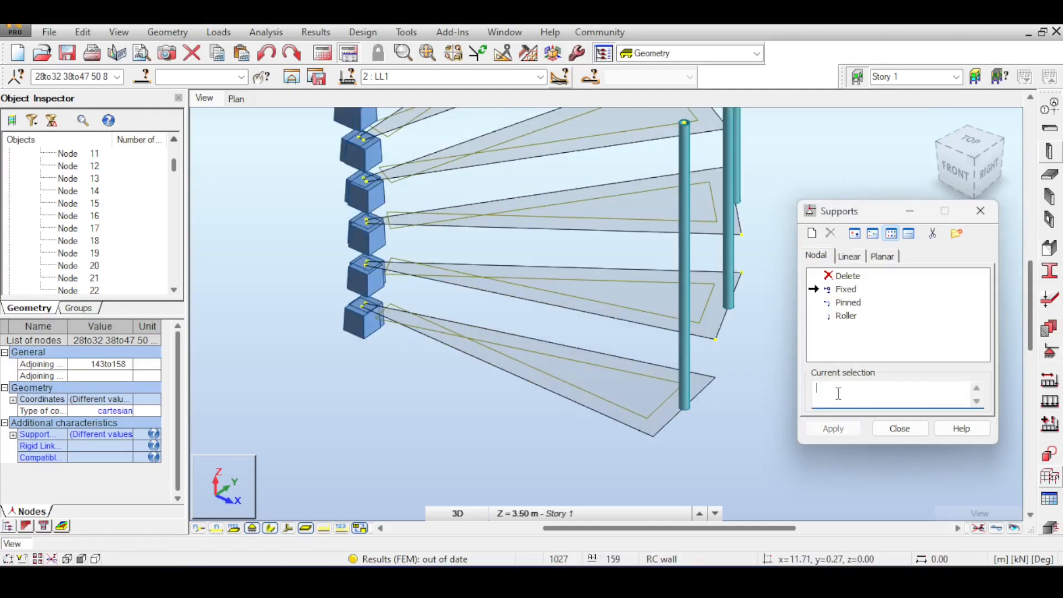
{"action": "left_click_drag", "start_coordinate": [647, 345], "coordinate": [718, 428]}
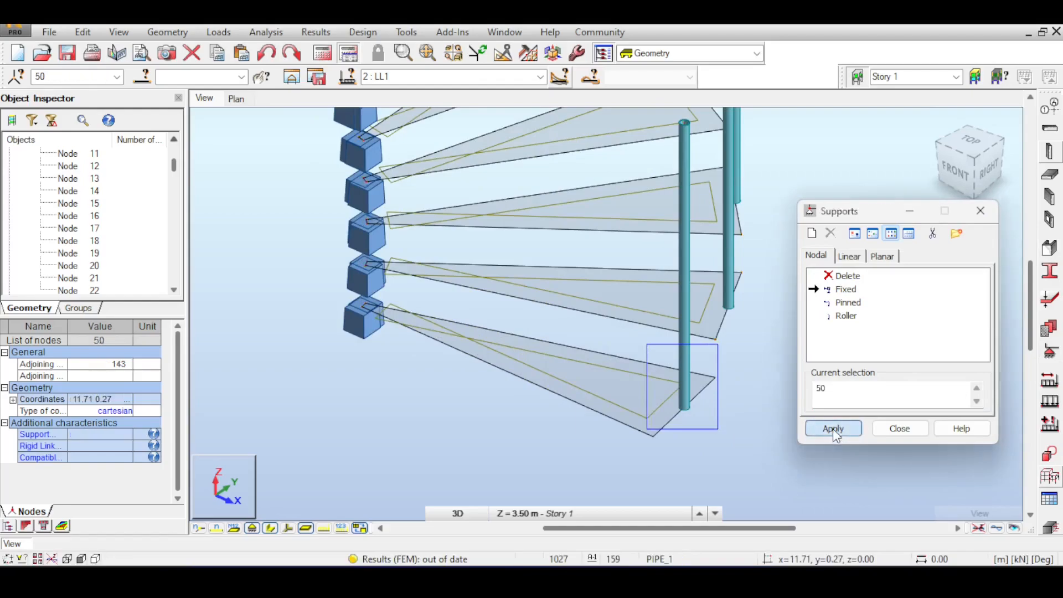
{"action": "left_click", "coordinate": [833, 429]}
{"action": "left_click", "coordinate": [899, 429]}
Step: Assign a fixed nodal support to the base node of the post on the topmost tread
{"action": "scroll", "coordinate": [807, 254], "scroll_direction": "down", "scroll_amount": 6}
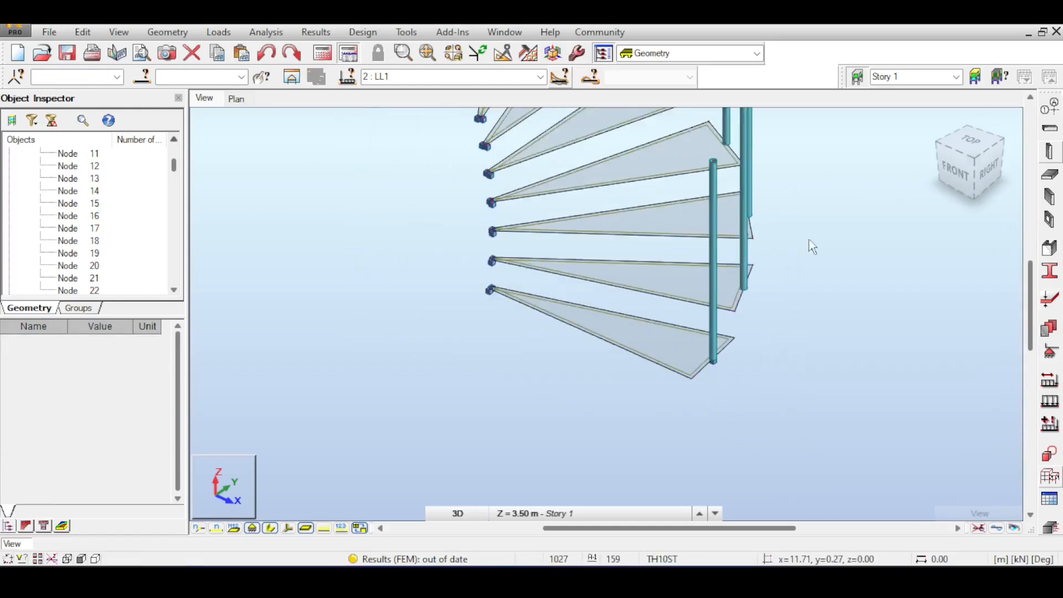
{"action": "scroll", "coordinate": [603, 283], "scroll_direction": "down", "scroll_amount": 1}
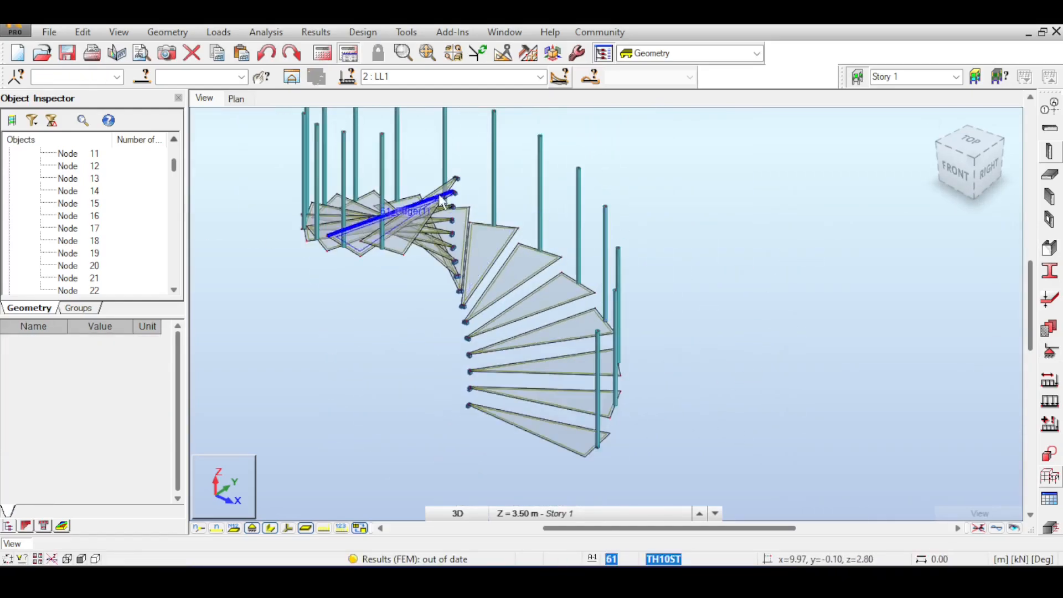
{"action": "middle_click_drag", "start_coordinate": [390, 217], "coordinate": [451, 267]}
{"action": "scroll", "coordinate": [451, 268], "scroll_direction": "up", "scroll_amount": 6}
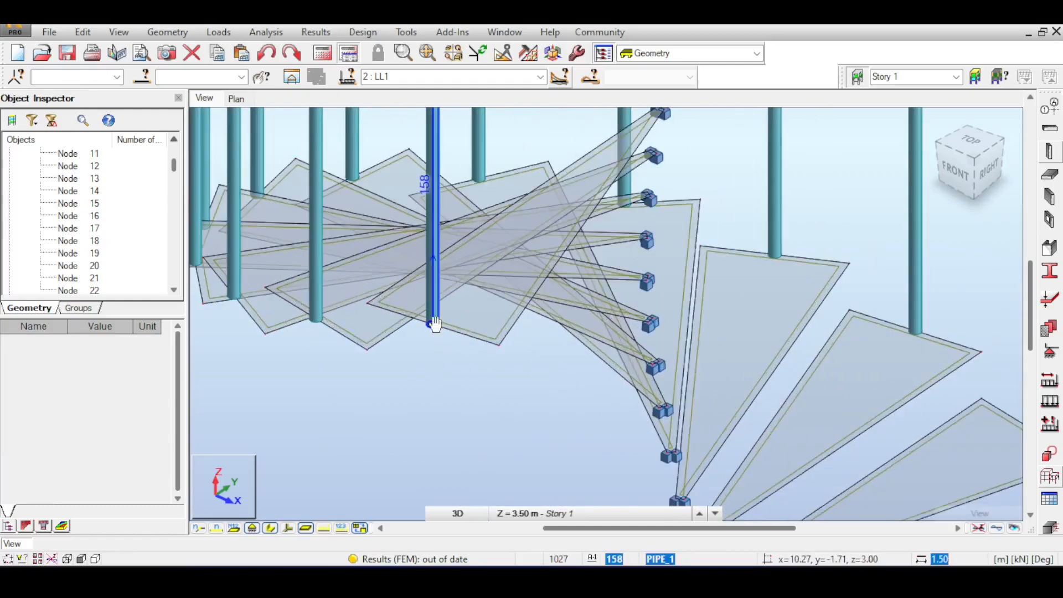
{"action": "middle_click_drag", "start_coordinate": [434, 359], "coordinate": [475, 378]}
{"action": "left_click", "coordinate": [1050, 351]}
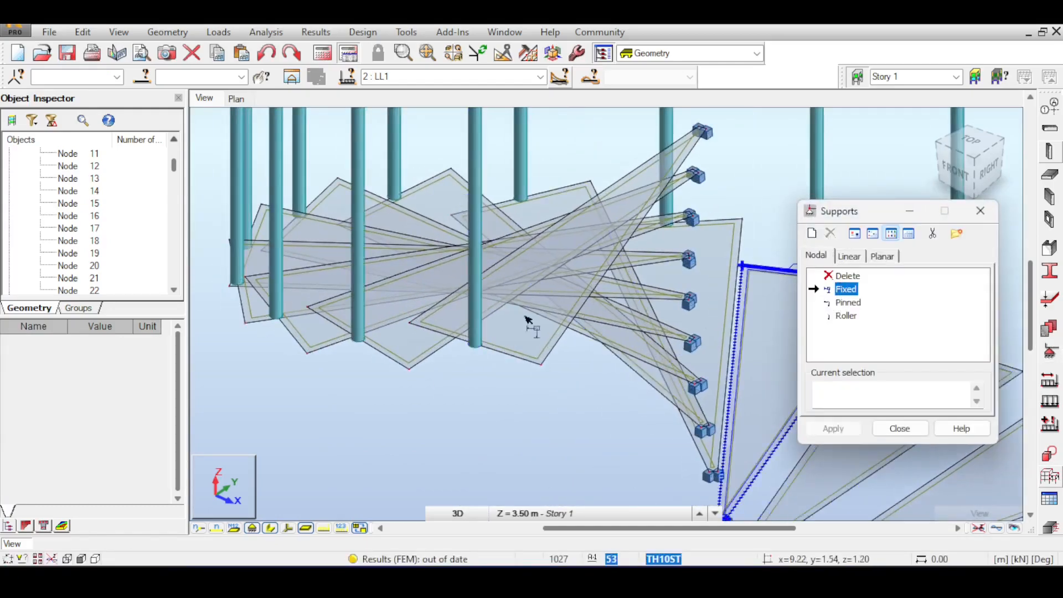
{"action": "left_click", "coordinate": [475, 347]}
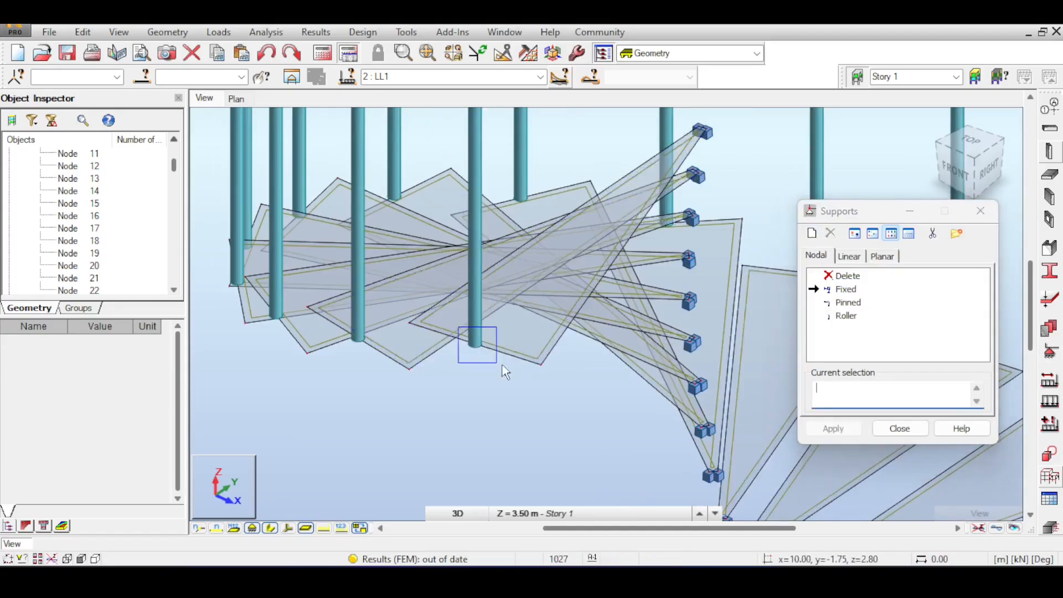
{"action": "left_click", "coordinate": [833, 429]}
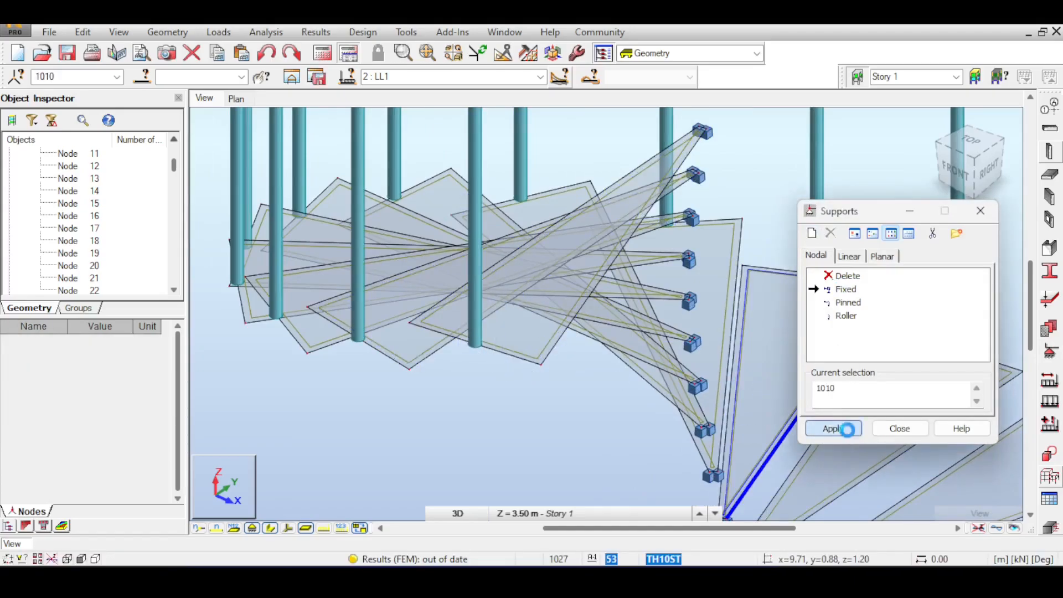
{"action": "left_click", "coordinate": [899, 429]}
Step: Run the structural calculations for the stair model and close the beam definition
{"action": "scroll", "coordinate": [816, 241], "scroll_direction": "down", "scroll_amount": 1}
{"action": "middle_click_drag", "start_coordinate": [816, 241], "coordinate": [698, 187]}
{"action": "scroll", "coordinate": [559, 230], "scroll_direction": "down", "scroll_amount": 1}
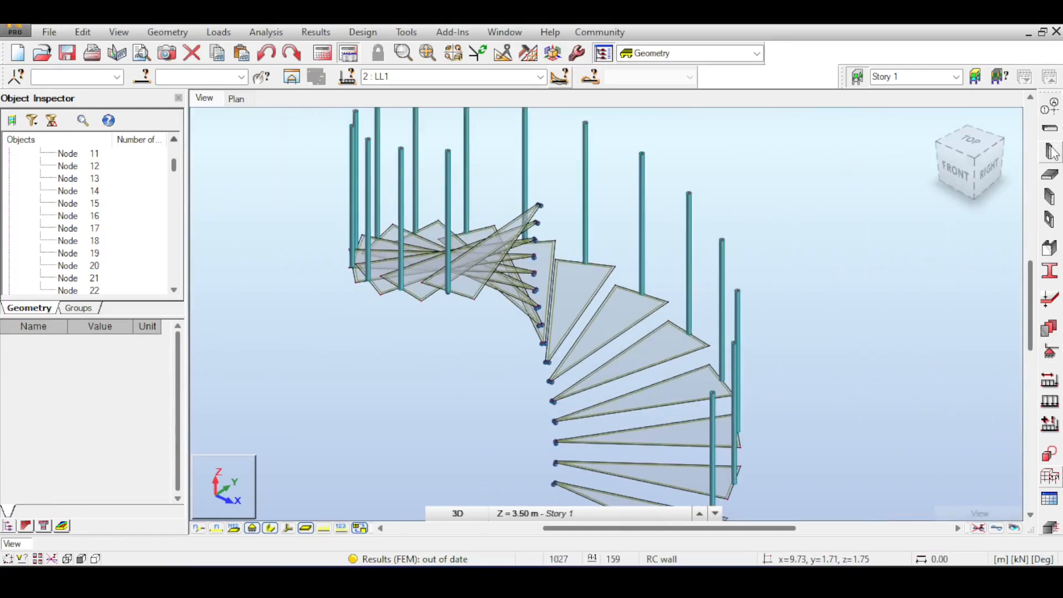
{"action": "left_click", "coordinate": [1051, 128]}
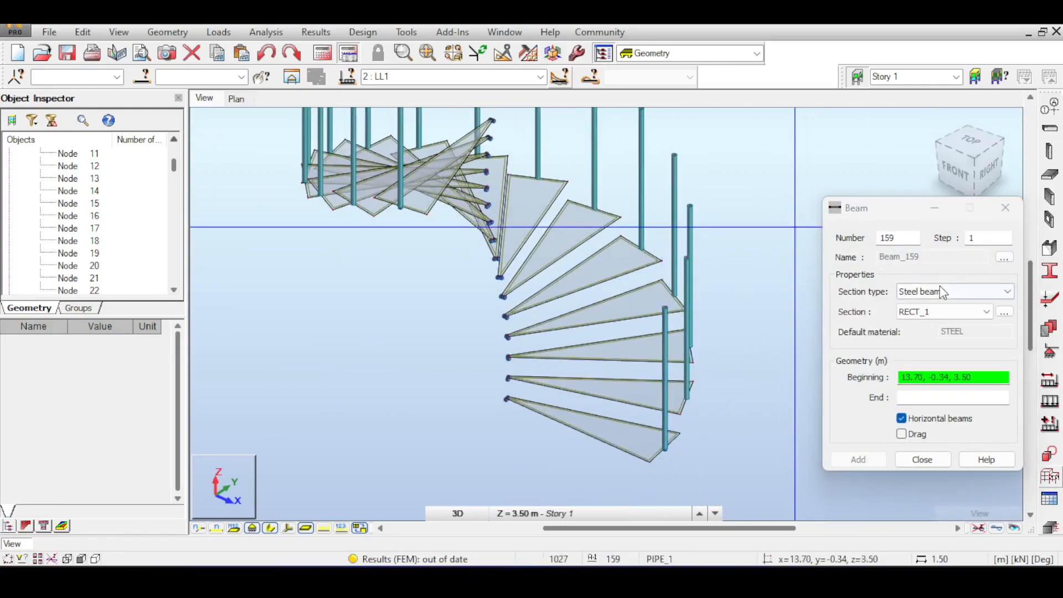
{"action": "left_click", "coordinate": [938, 314]}
{"action": "left_click", "coordinate": [938, 314]}
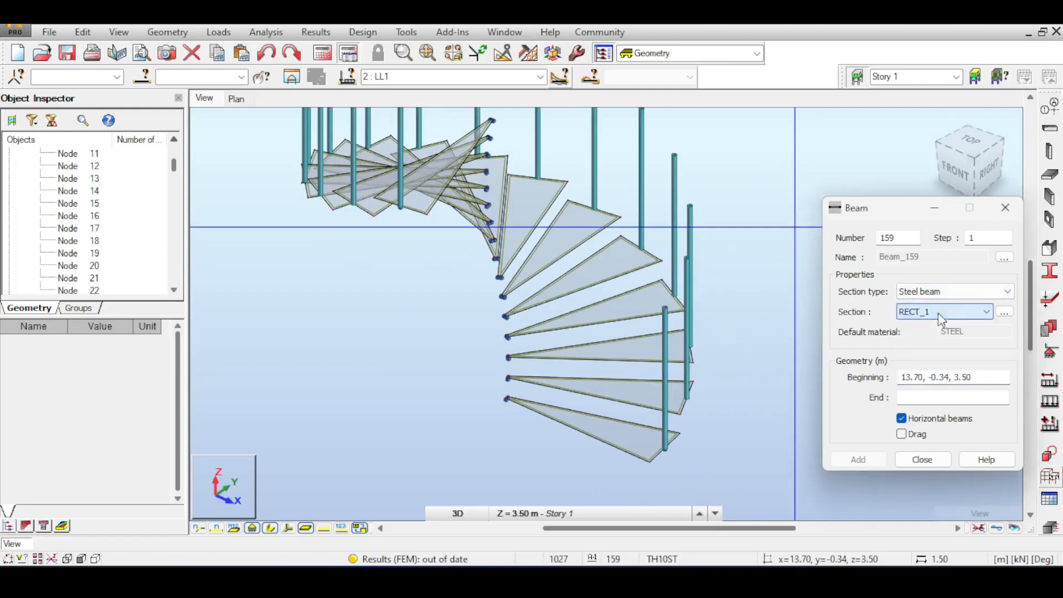
{"action": "left_click", "coordinate": [321, 54]}
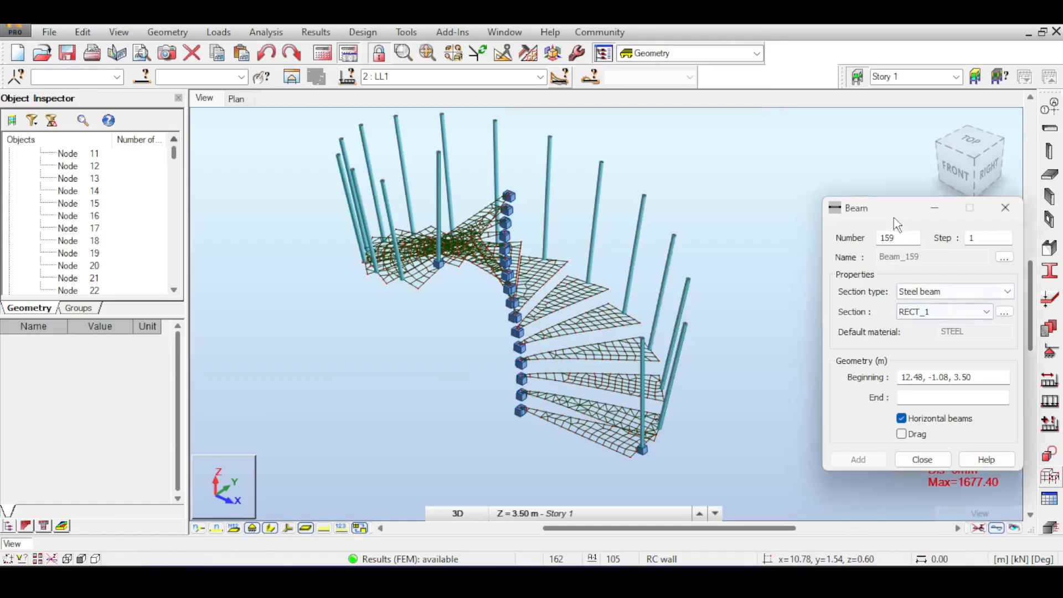
{"action": "left_click_drag", "start_coordinate": [894, 218], "coordinate": [807, 122]}
{"action": "left_click", "coordinate": [919, 112]}
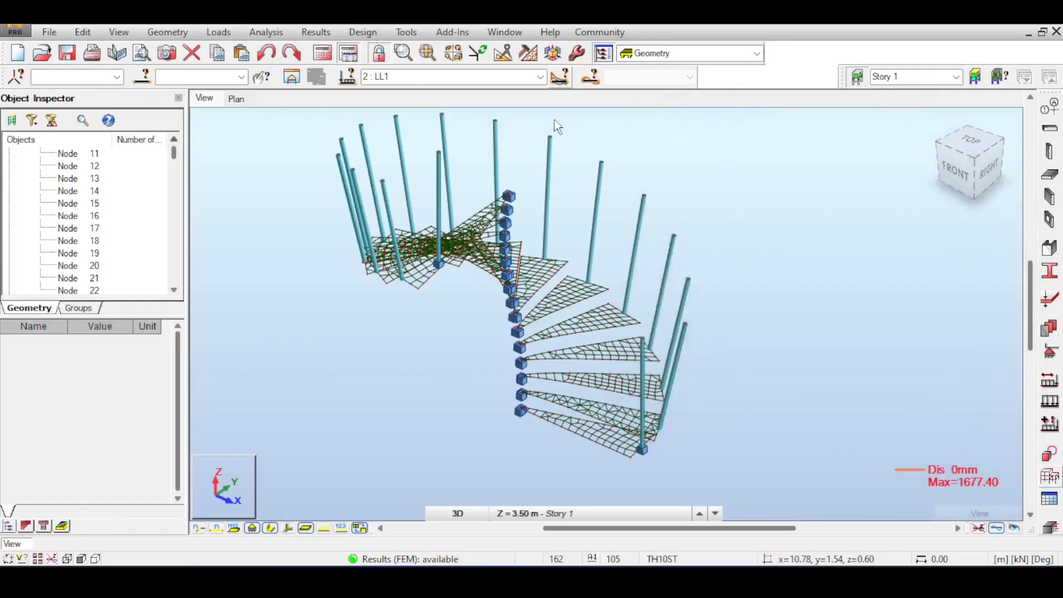
Step: Examine the deformed mesh of the treads and the tilted posts from the side and from above
{"action": "scroll", "coordinate": [696, 399], "scroll_direction": "up", "scroll_amount": 5}
{"action": "middle_click_drag", "start_coordinate": [674, 422], "coordinate": [695, 328]}
{"action": "left_click_drag", "start_coordinate": [971, 166], "coordinate": [946, 171]}
{"action": "middle_click_drag", "start_coordinate": [751, 378], "coordinate": [745, 263]}
{"action": "scroll", "coordinate": [723, 322], "scroll_direction": "up", "scroll_amount": 8}
{"action": "scroll", "coordinate": [706, 235], "scroll_direction": "up", "scroll_amount": 5}
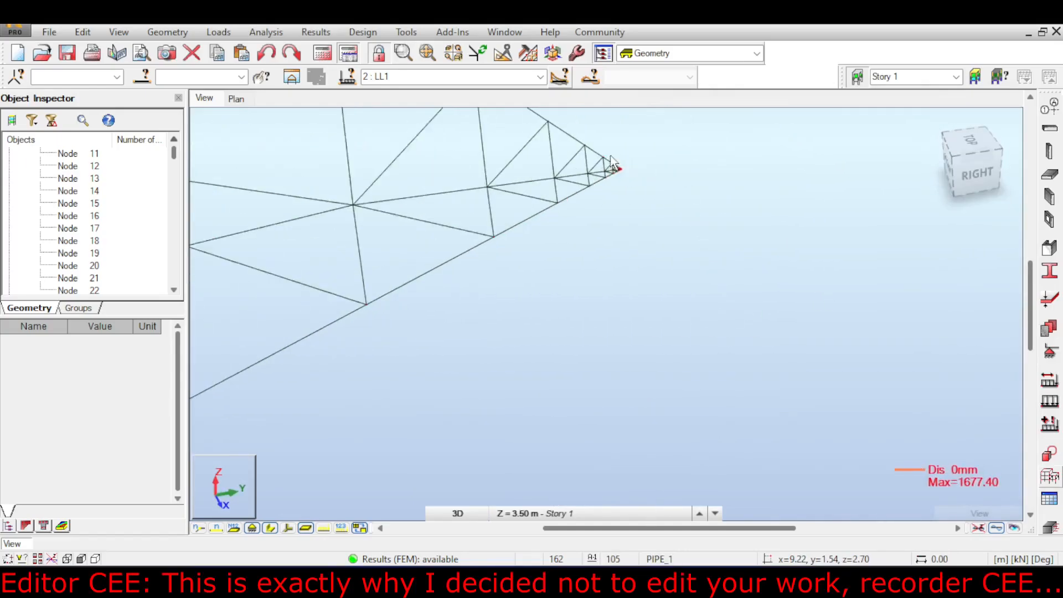
{"action": "scroll", "coordinate": [788, 357], "scroll_direction": "down", "scroll_amount": 5}
{"action": "scroll", "coordinate": [779, 348], "scroll_direction": "down", "scroll_amount": 10}
{"action": "scroll", "coordinate": [771, 259], "scroll_direction": "down", "scroll_amount": 2}
{"action": "middle_click_drag", "start_coordinate": [769, 142], "coordinate": [757, 392]}
{"action": "middle_click_drag", "start_coordinate": [638, 223], "coordinate": [714, 358]}
{"action": "scroll", "coordinate": [714, 358], "scroll_direction": "down", "scroll_amount": 2}
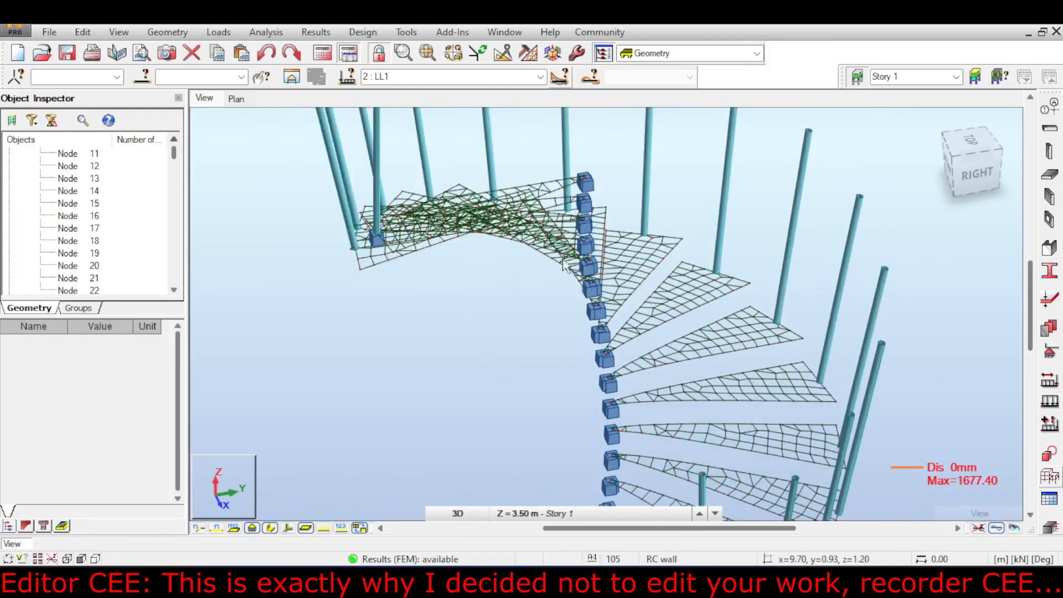
{"action": "scroll", "coordinate": [576, 283], "scroll_direction": "down", "scroll_amount": 2}
{"action": "left_click", "coordinate": [952, 149]}
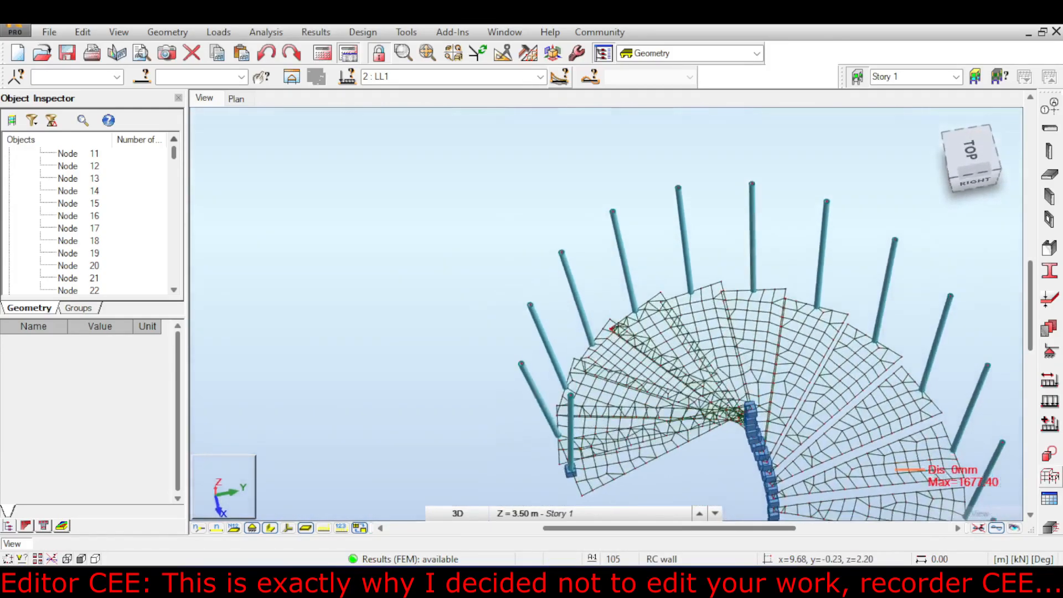
{"action": "scroll", "coordinate": [590, 318], "scroll_direction": "up", "scroll_amount": 4}
{"action": "scroll", "coordinate": [590, 319], "scroll_direction": "down", "scroll_amount": 5}
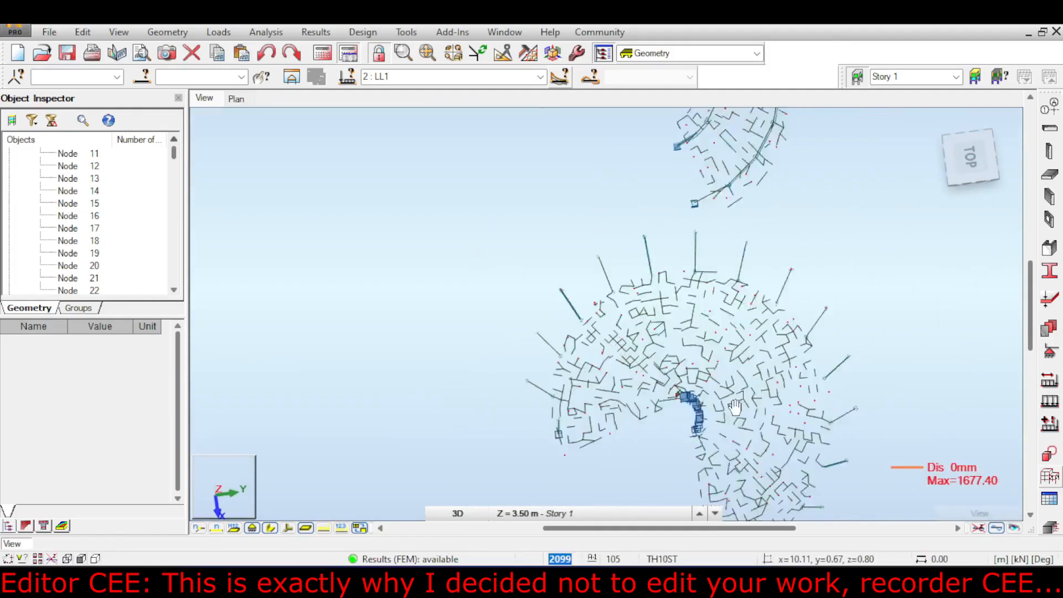
{"action": "middle_click_drag", "start_coordinate": [740, 412], "coordinate": [660, 331]}
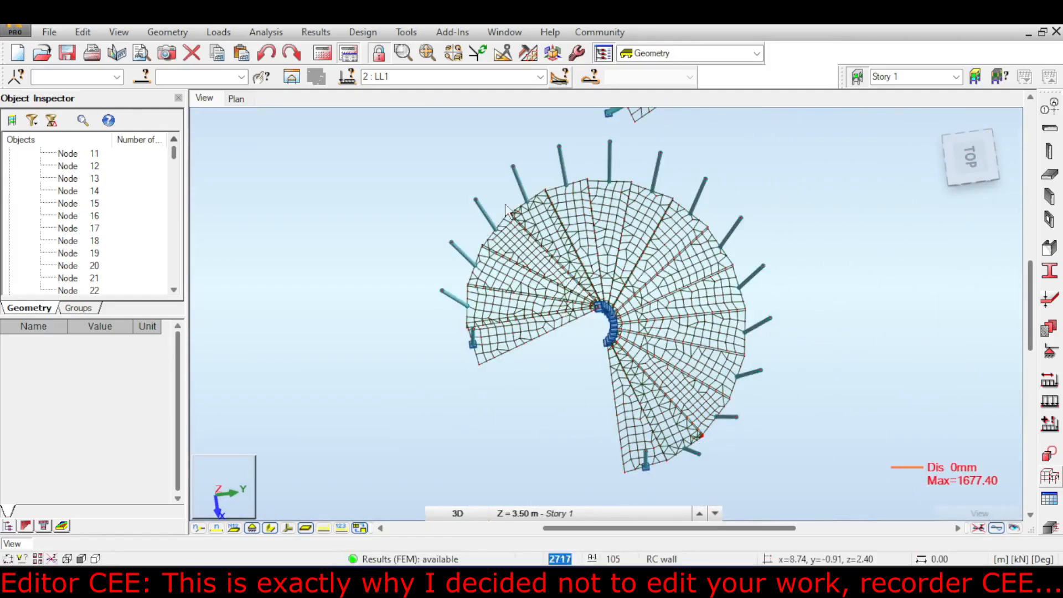
Step: Delete the finite element mesh from the stair treads
{"action": "left_click", "coordinate": [527, 56]}
{"action": "left_click", "coordinate": [513, 86]}
{"action": "left_click", "coordinate": [568, 326]}
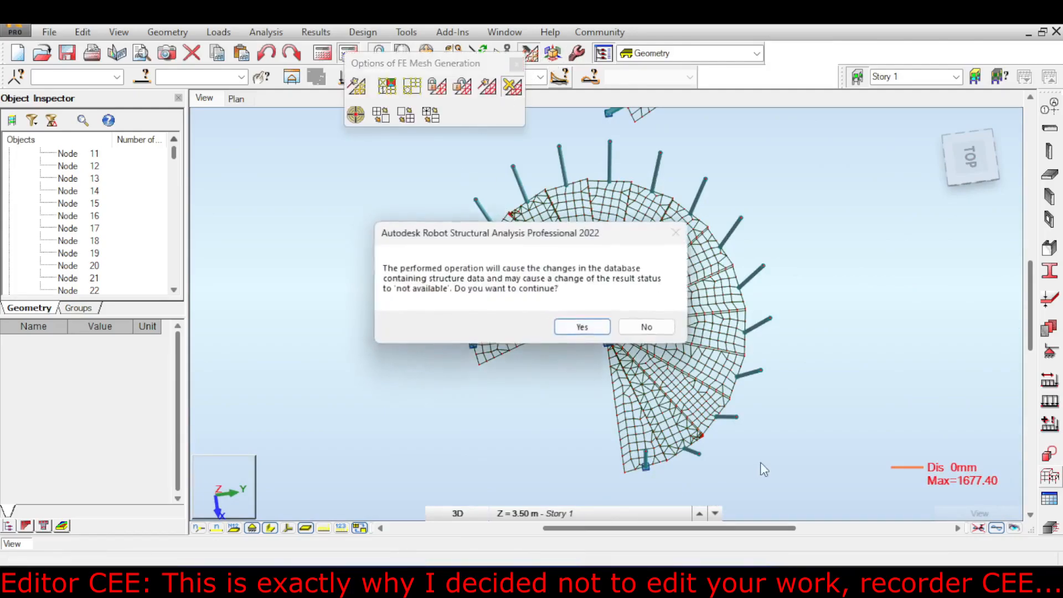
{"action": "left_click", "coordinate": [592, 330]}
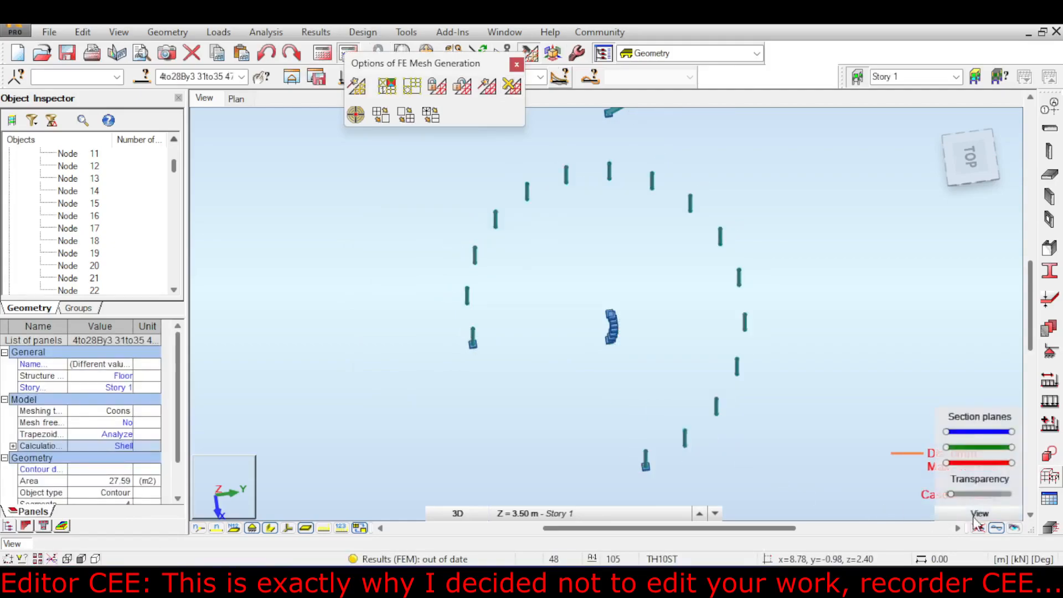
Step: Check the corner nodes where two adjacent lower treads meet at the outer edge, and clear the selection
{"action": "scroll", "coordinate": [704, 427], "scroll_direction": "up", "scroll_amount": 5}
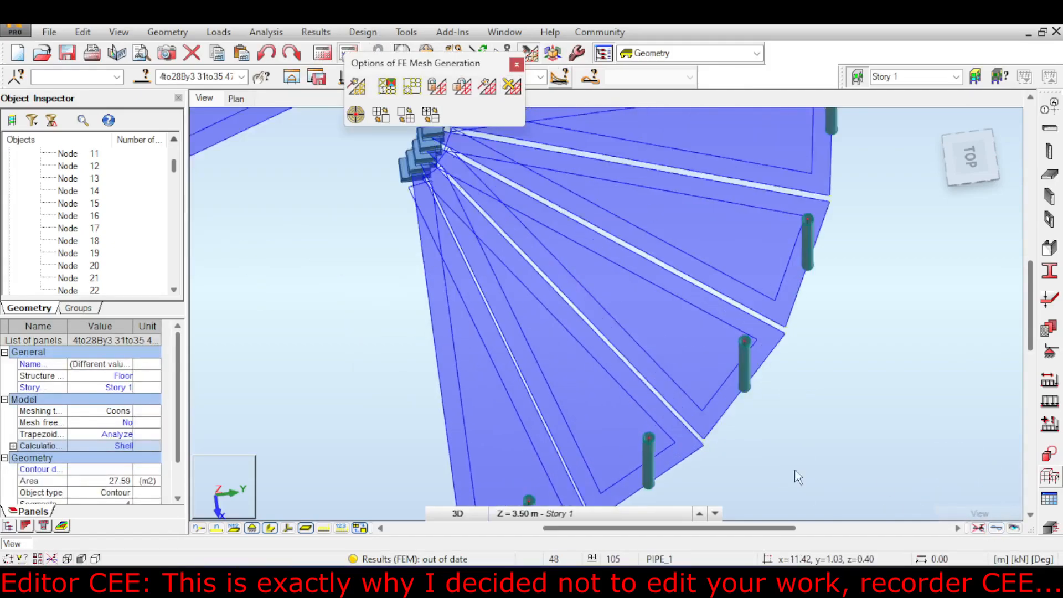
{"action": "left_click", "coordinate": [807, 474]}
{"action": "left_click_drag", "start_coordinate": [669, 394], "coordinate": [725, 465]}
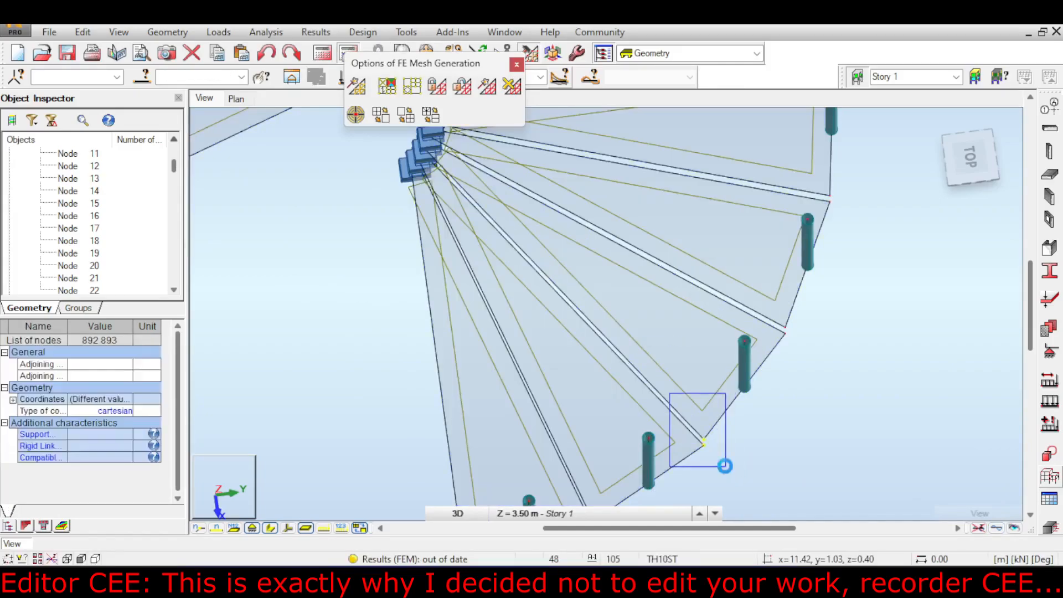
{"action": "left_click", "coordinate": [613, 325]}
{"action": "scroll", "coordinate": [613, 323], "scroll_direction": "down", "scroll_amount": 3}
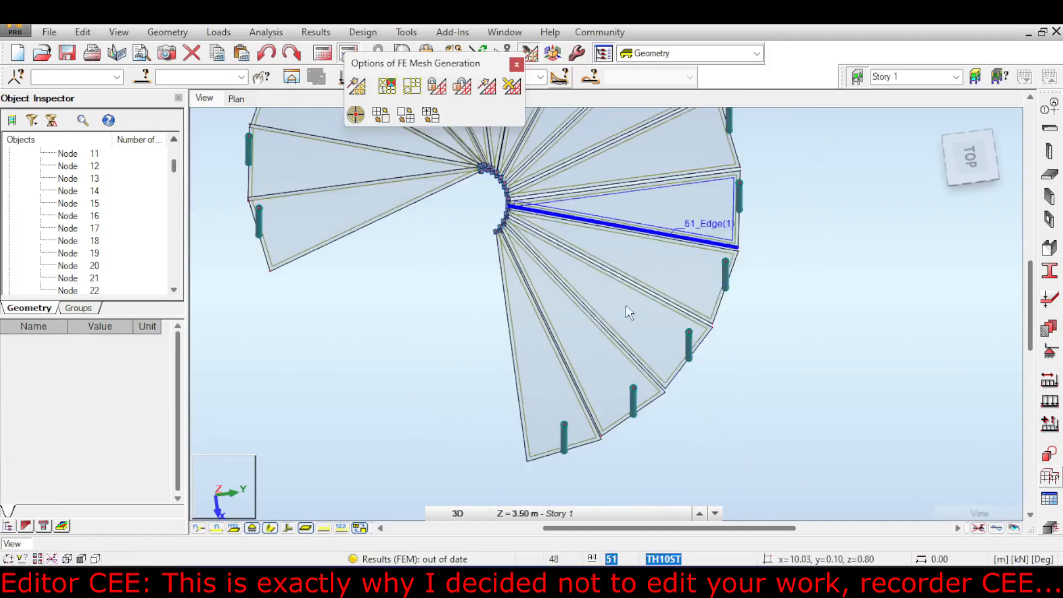
{"action": "middle_click_drag", "start_coordinate": [572, 247], "coordinate": [728, 436]}
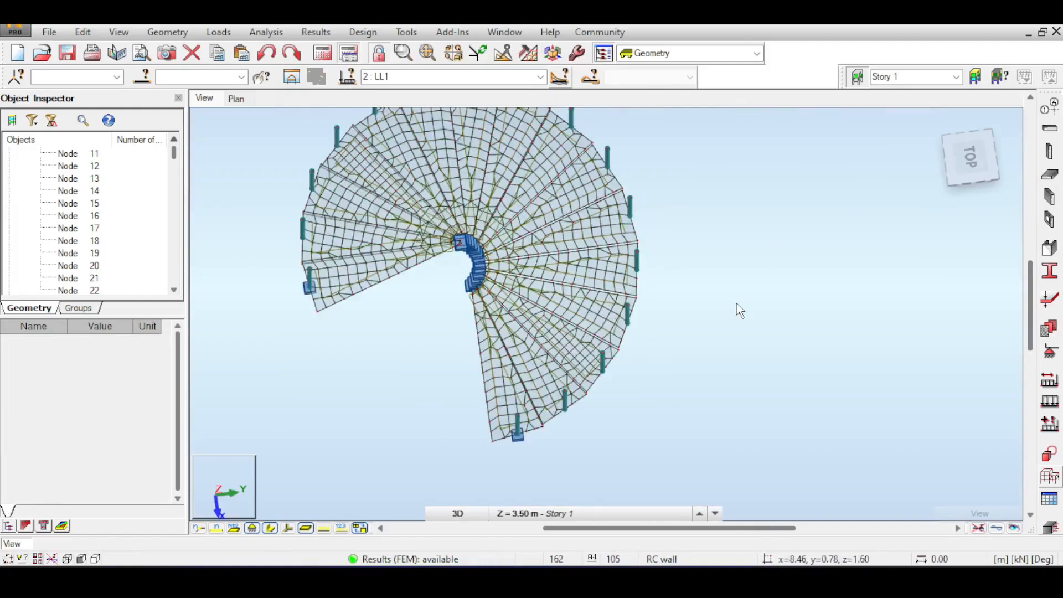
Step: Start defining a steel beam with section RECT_2, with the horizontal beams restriction off and the Drag option on
{"action": "scroll", "coordinate": [767, 271], "scroll_direction": "down", "scroll_amount": 2}
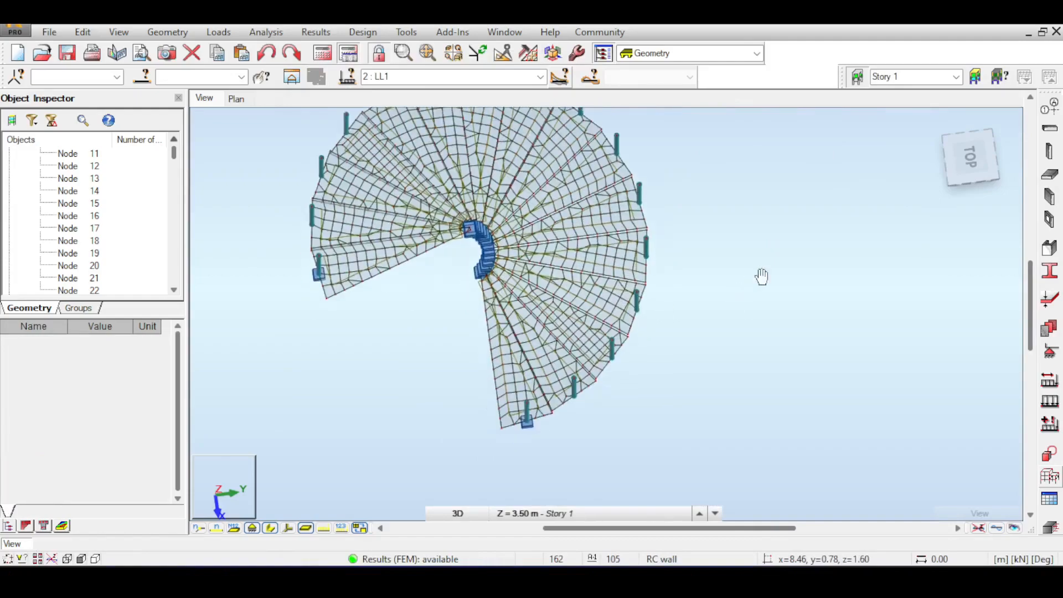
{"action": "scroll", "coordinate": [771, 259], "scroll_direction": "down", "scroll_amount": 1}
{"action": "middle_click_drag", "start_coordinate": [765, 238], "coordinate": [789, 294]}
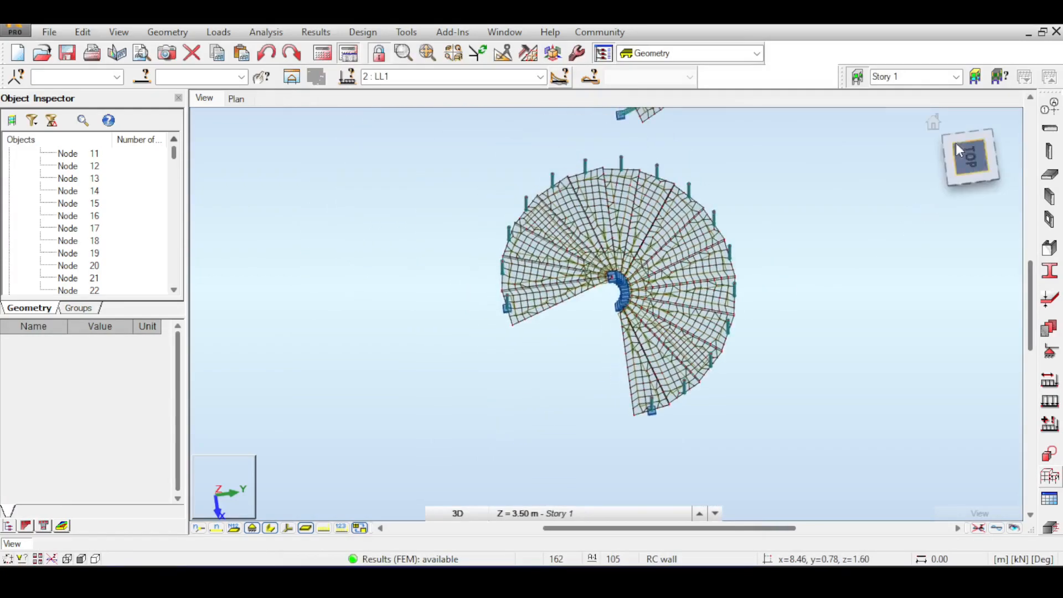
{"action": "left_click", "coordinate": [933, 125]}
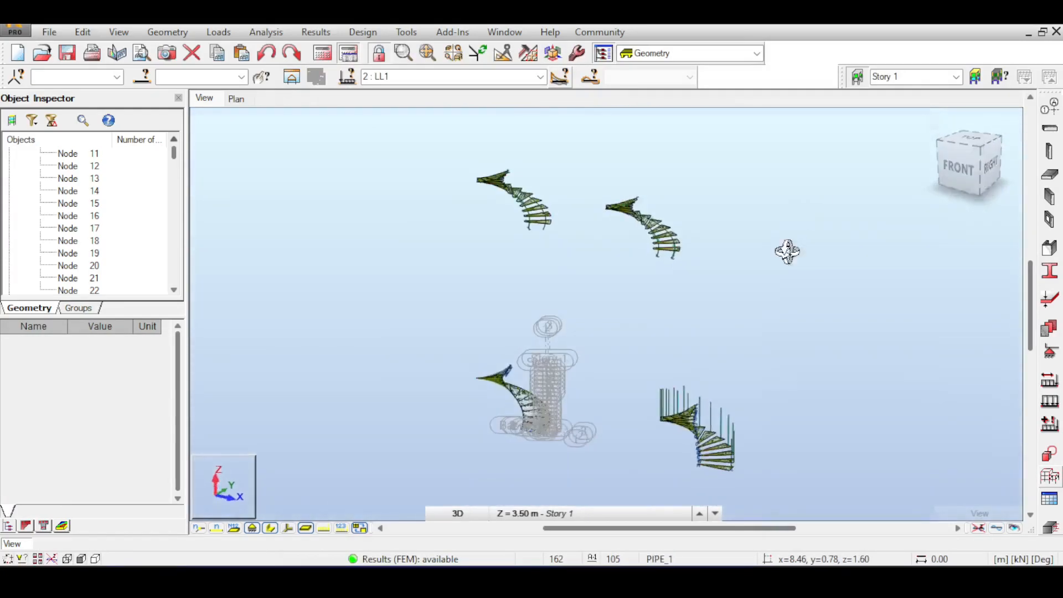
{"action": "scroll", "coordinate": [734, 343], "scroll_direction": "up", "scroll_amount": 2}
{"action": "scroll", "coordinate": [733, 368], "scroll_direction": "up", "scroll_amount": 2}
{"action": "middle_click_drag", "start_coordinate": [733, 369], "coordinate": [735, 256]}
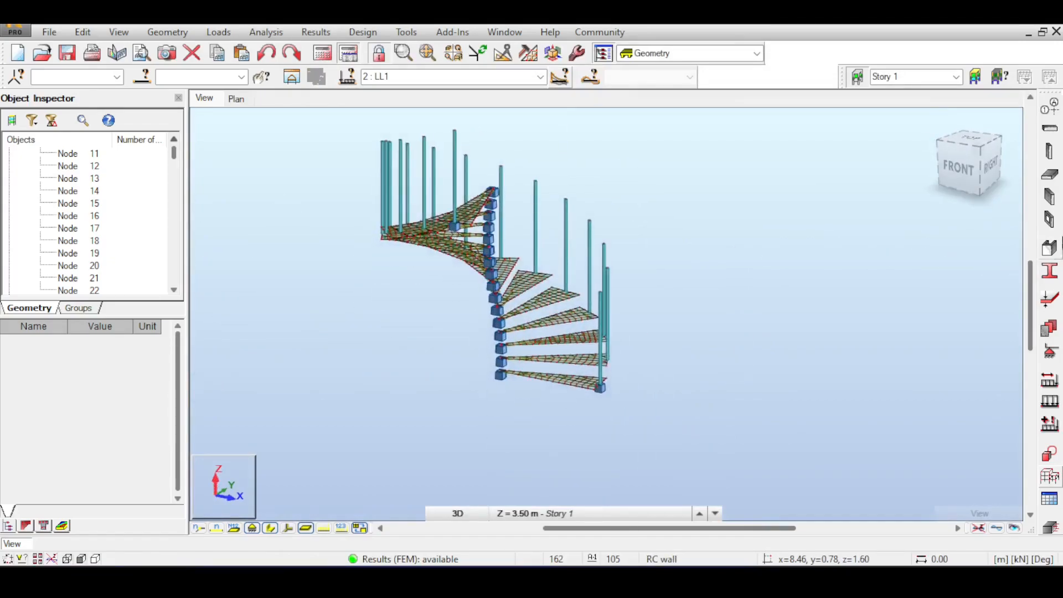
{"action": "left_click", "coordinate": [1052, 136]}
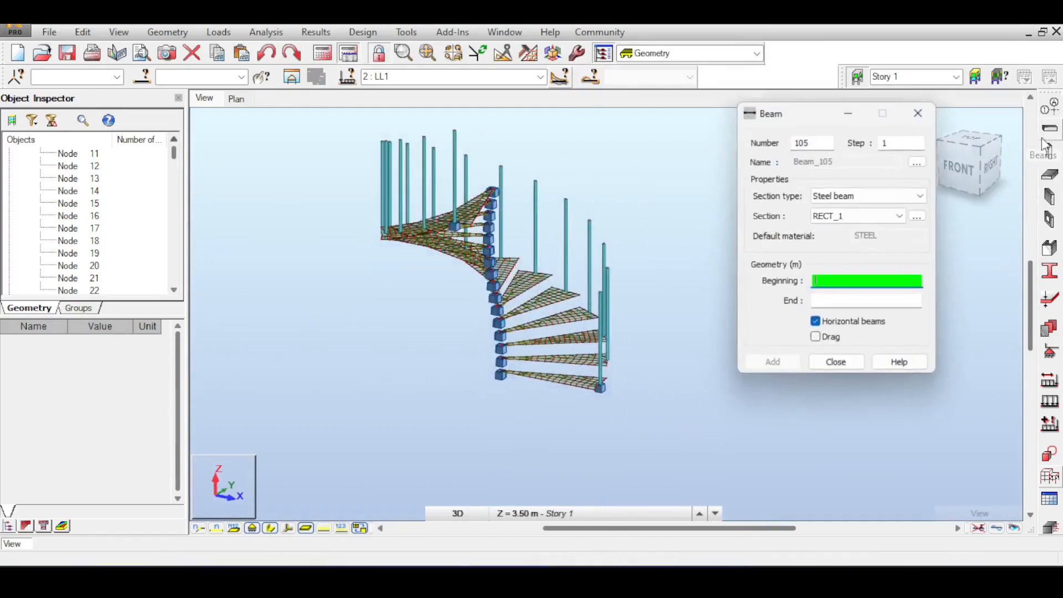
{"action": "left_click", "coordinate": [849, 217]}
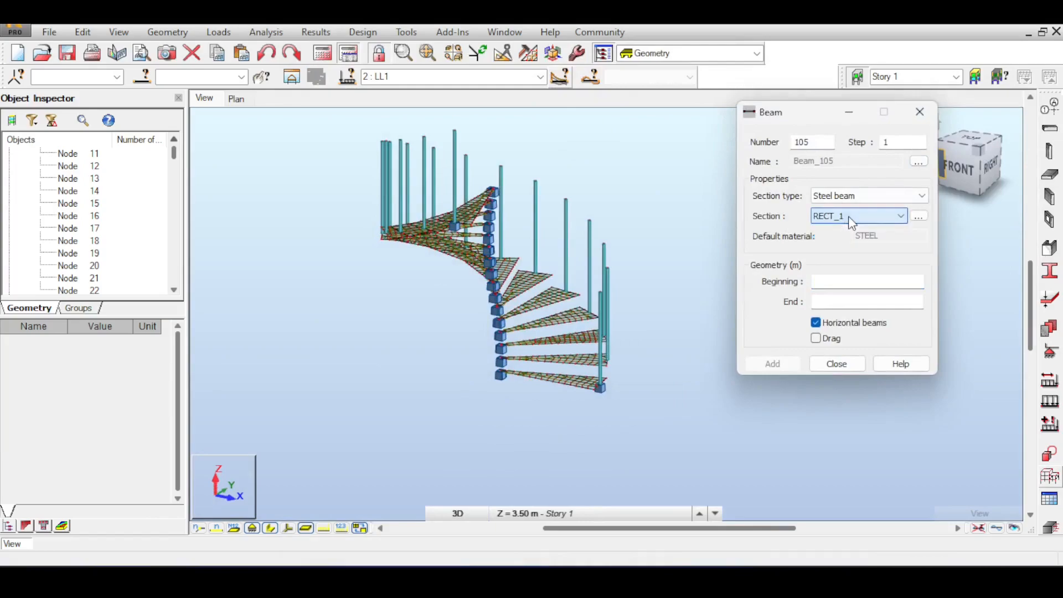
{"action": "left_click", "coordinate": [1051, 274]}
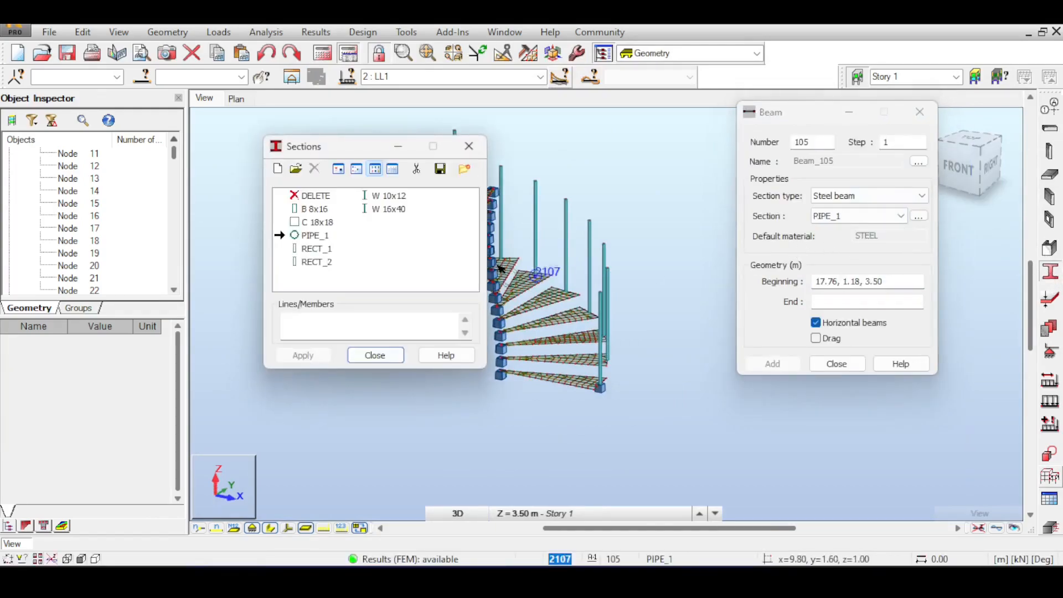
{"action": "left_click", "coordinate": [469, 146]}
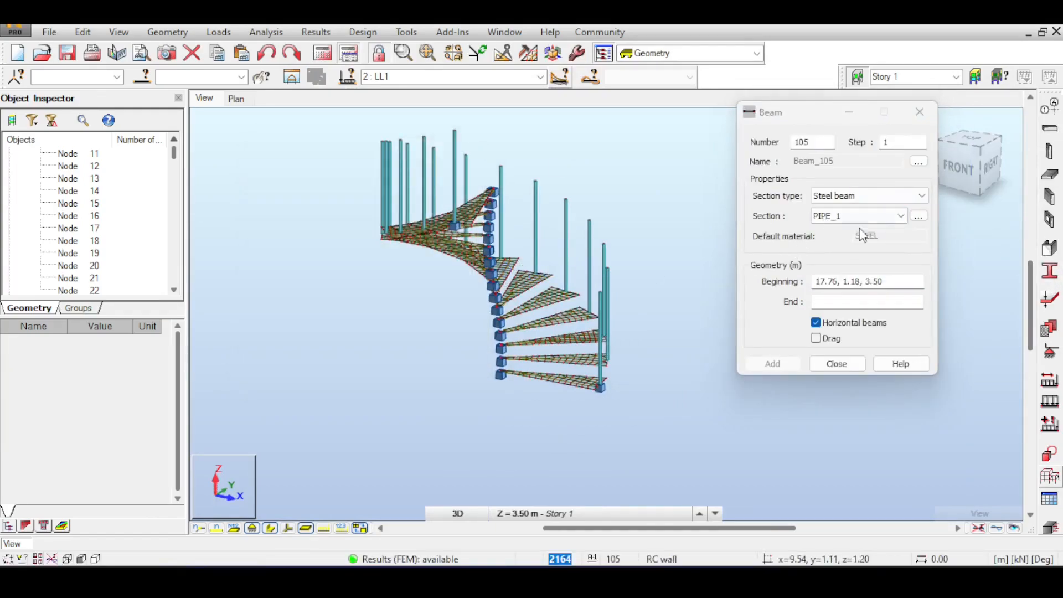
{"action": "left_click", "coordinate": [878, 217]}
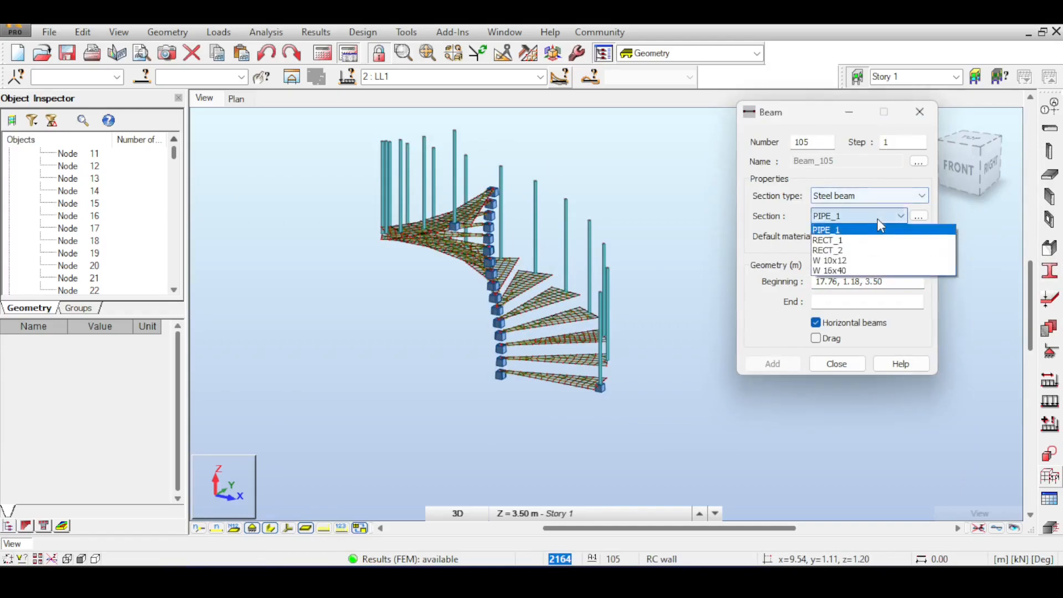
{"action": "left_click", "coordinate": [860, 249]}
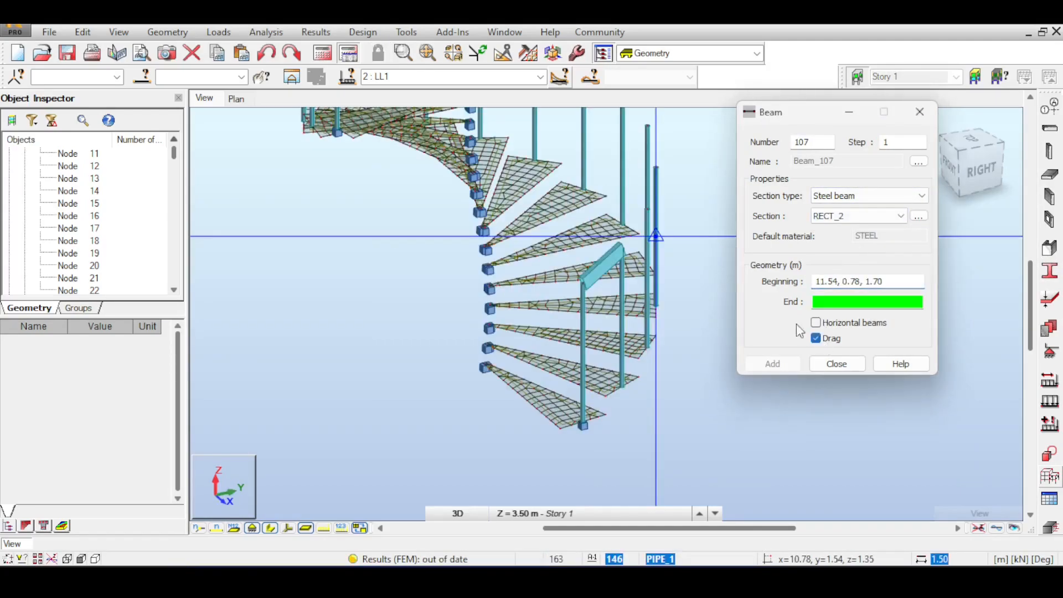
Step: Connect the tops of the railing posts up the whole stair with RECT_2 handrail beams and close the beam definition
{"action": "left_click", "coordinate": [654, 175]}
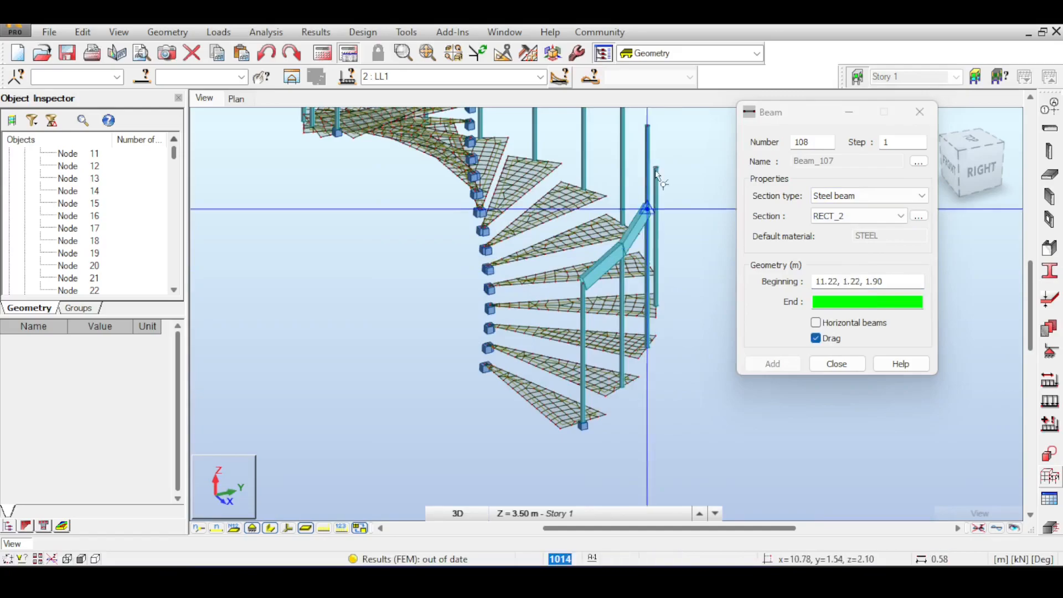
{"action": "left_click", "coordinate": [665, 172]}
{"action": "left_click", "coordinate": [644, 214]}
{"action": "middle_click_drag", "start_coordinate": [653, 168], "coordinate": [669, 258]}
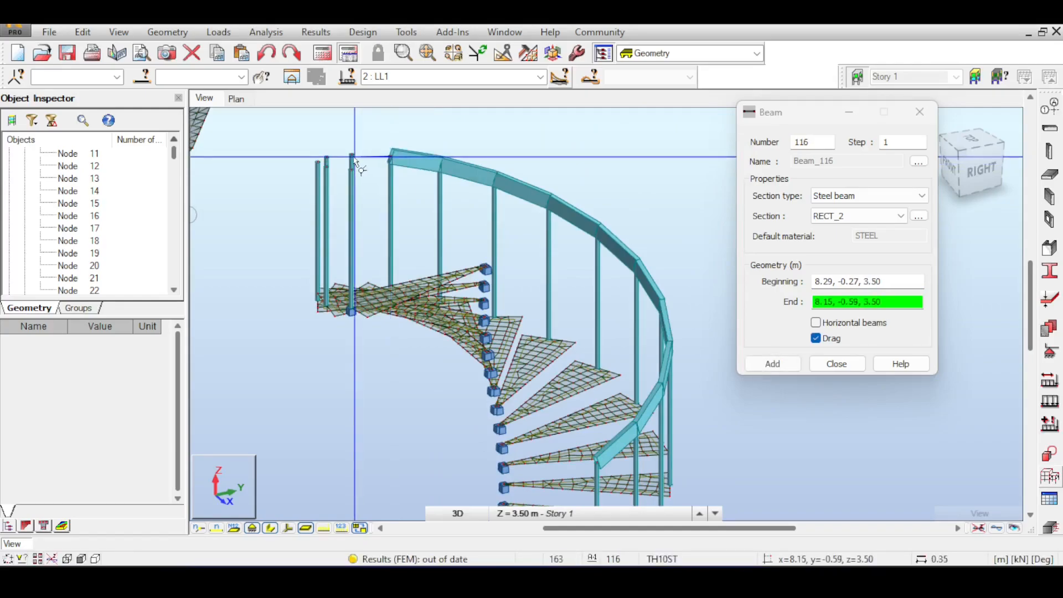
{"action": "scroll", "coordinate": [354, 167], "scroll_direction": "up", "scroll_amount": 2}
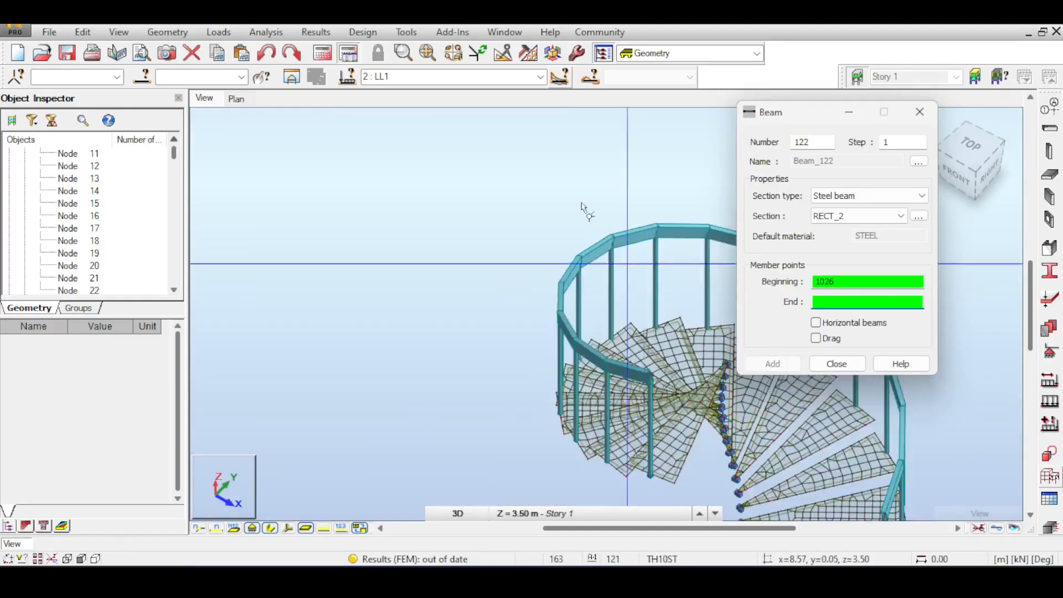
{"action": "middle_click_drag", "start_coordinate": [582, 208], "coordinate": [567, 163]}
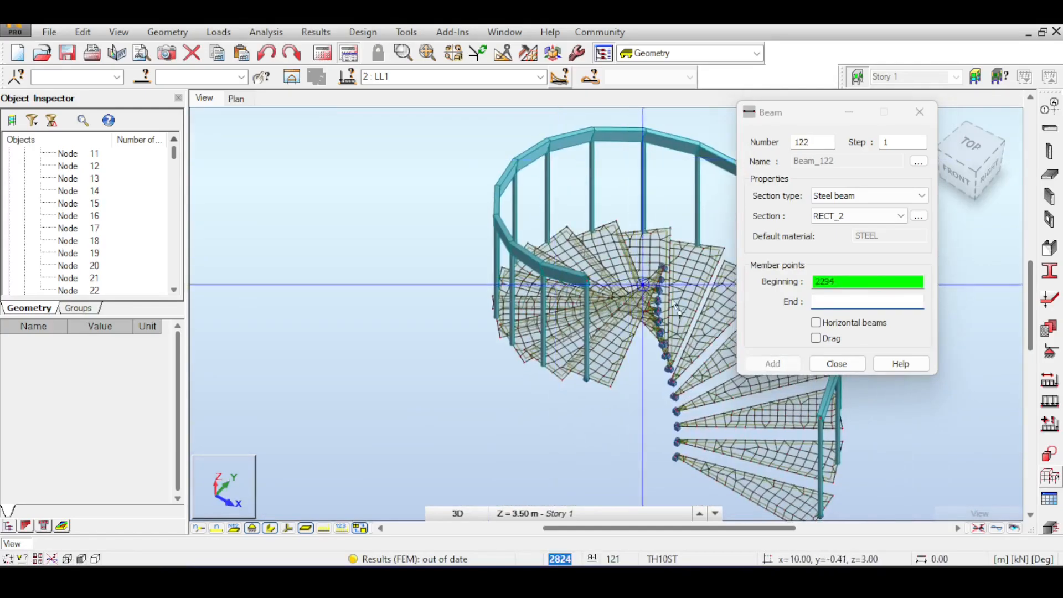
{"action": "left_click", "coordinate": [849, 363]}
Step: Run the structural calculations for the stair with its new handrail and dismiss the calculation messages
{"action": "middle_click_drag", "start_coordinate": [720, 287], "coordinate": [716, 184]}
{"action": "scroll", "coordinate": [718, 188], "scroll_direction": "down", "scroll_amount": 3}
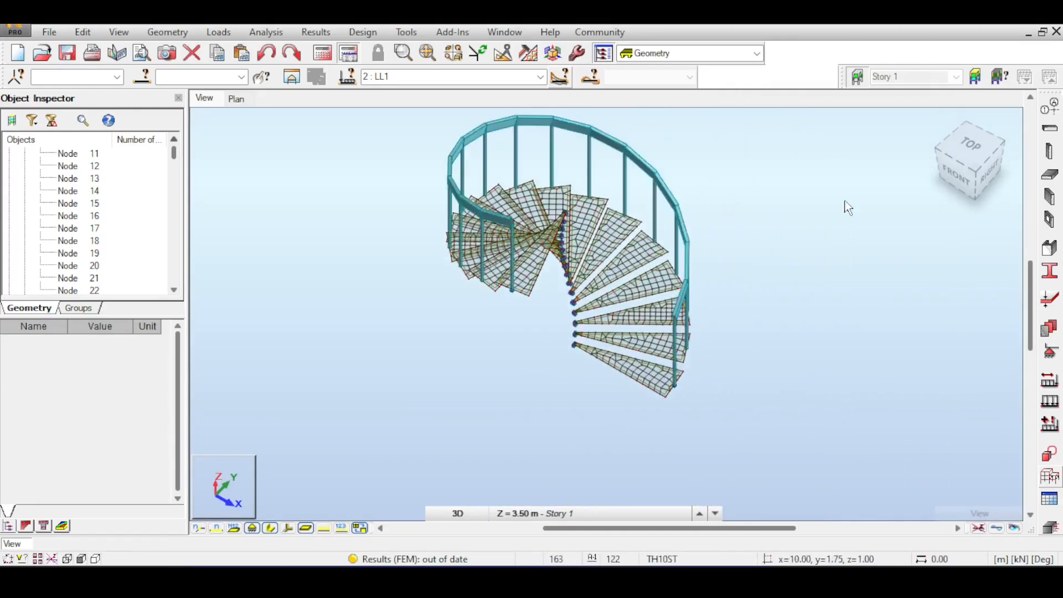
{"action": "left_click", "coordinate": [964, 160]}
{"action": "mouse_move", "coordinate": [964, 161]}
{"action": "left_mouse_down"}
{"action": "mouse_move", "coordinate": [937, 145]}
{"action": "mouse_move", "coordinate": [969, 168]}
{"action": "left_mouse_up"}
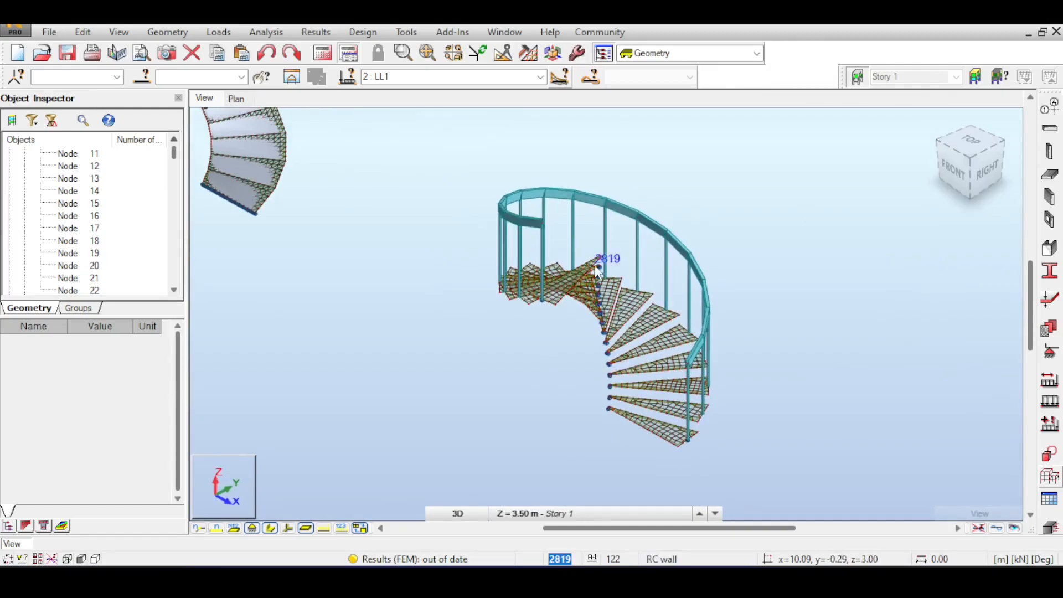
{"action": "left_click", "coordinate": [322, 53]}
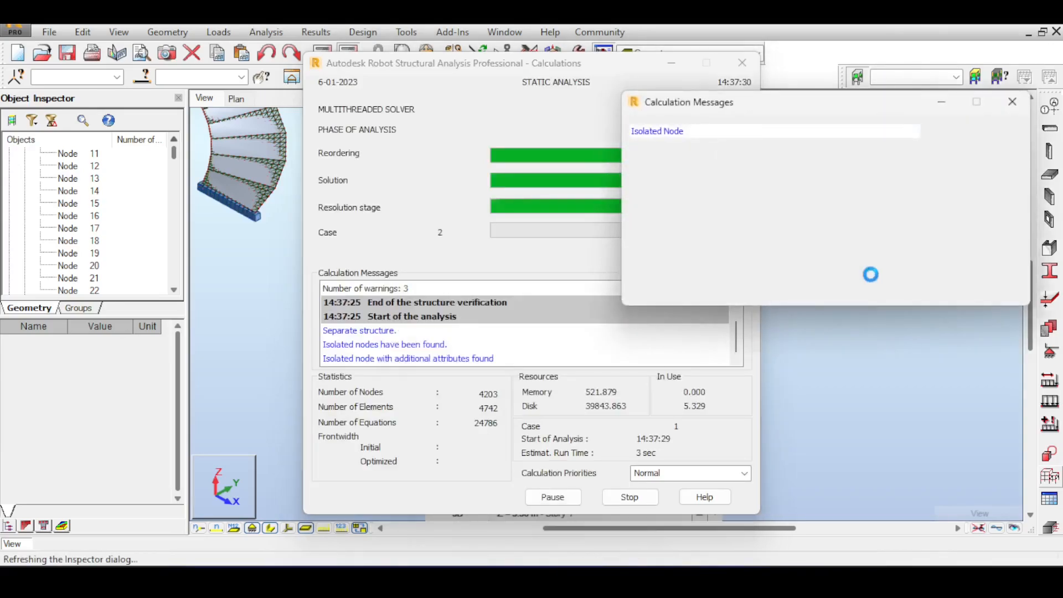
{"action": "left_click", "coordinate": [1014, 103]}
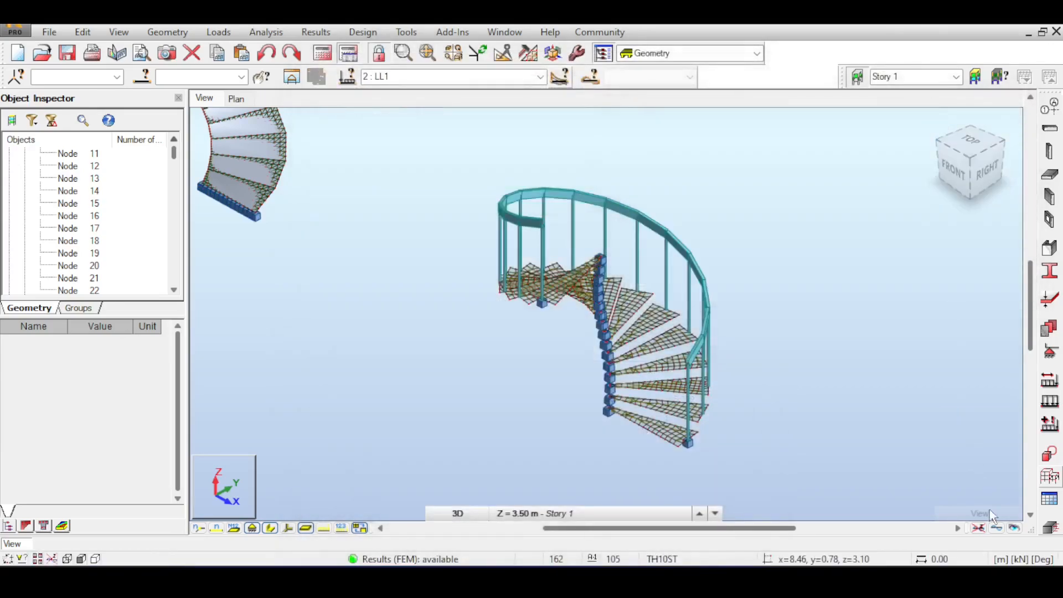
Step: Display the deformation of the stair and turn the model to see the treads and handrail from the back
{"action": "left_click", "coordinate": [997, 527]}
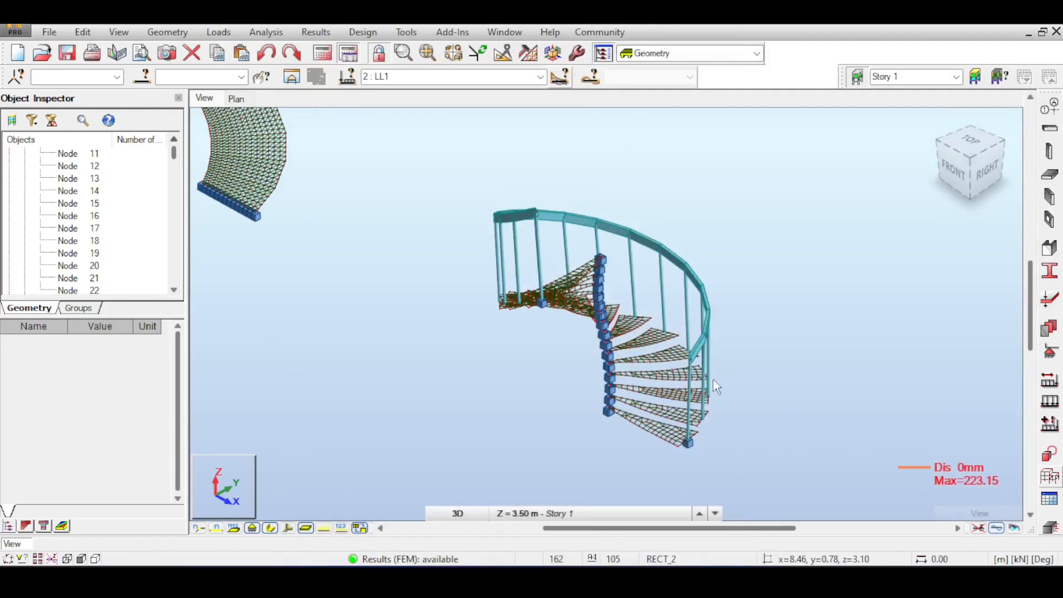
{"action": "scroll", "coordinate": [687, 371], "scroll_direction": "up", "scroll_amount": 3}
{"action": "scroll", "coordinate": [951, 232], "scroll_direction": "down", "scroll_amount": 4}
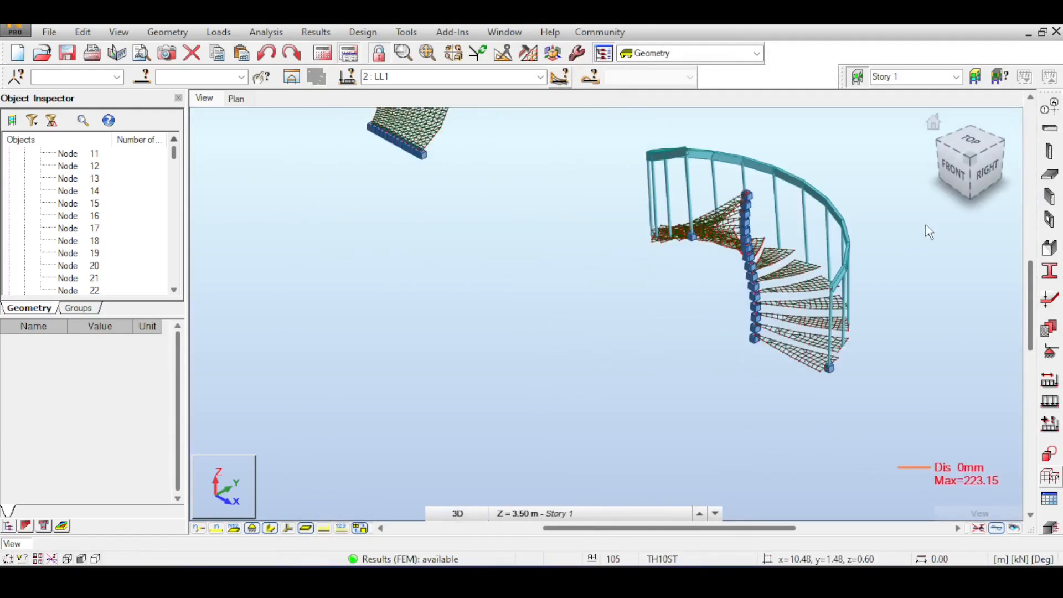
{"action": "left_click", "coordinate": [985, 169]}
{"action": "left_click_drag", "start_coordinate": [986, 169], "coordinate": [984, 201]}
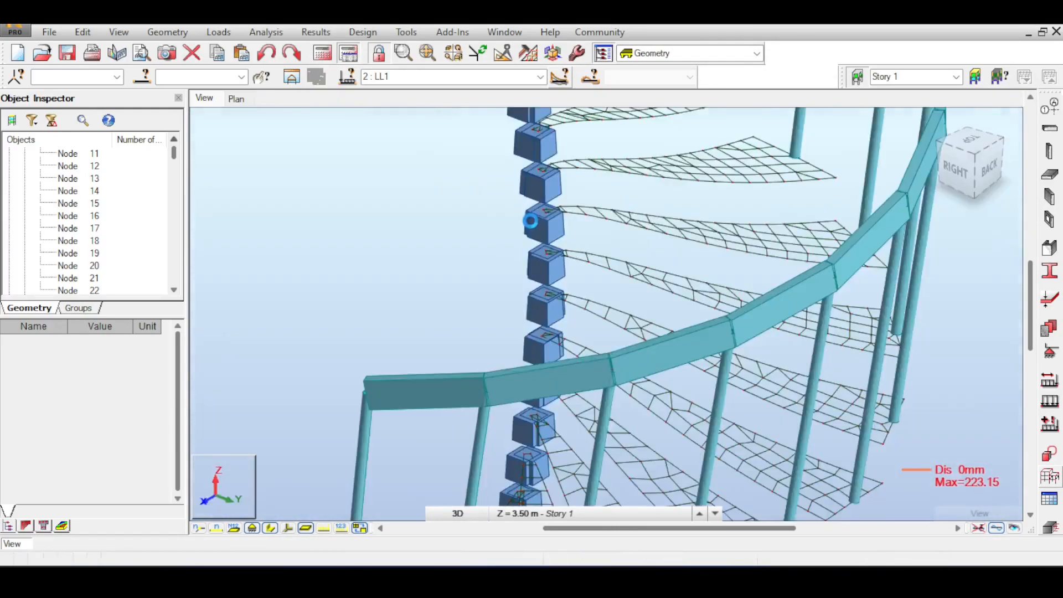
Step: Examine the supports and the deformed mesh at the inner ends of the treads
{"action": "scroll", "coordinate": [541, 224], "scroll_direction": "up", "scroll_amount": 1}
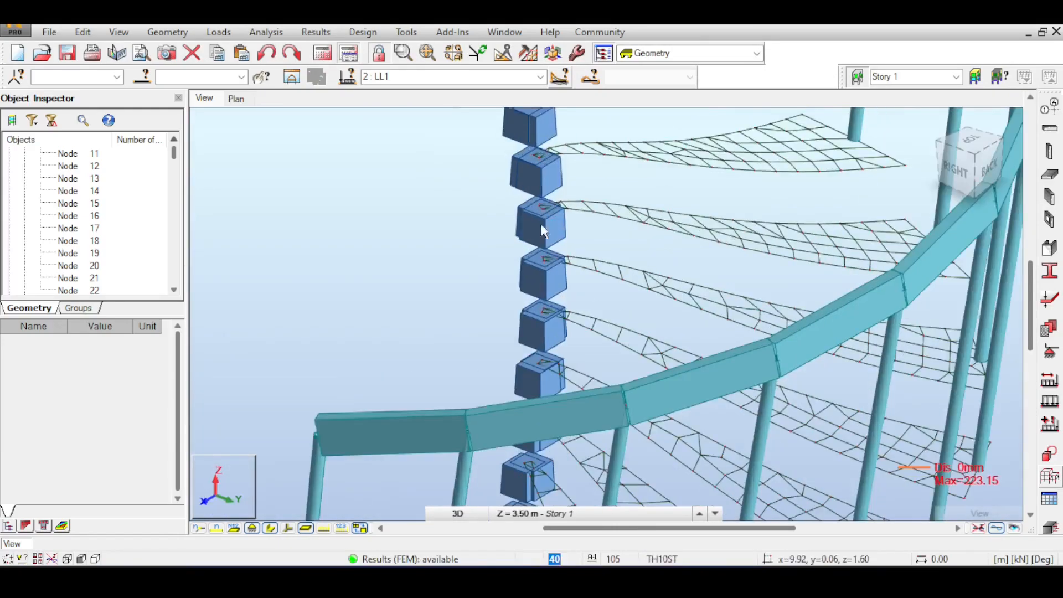
{"action": "scroll", "coordinate": [541, 224], "scroll_direction": "down", "scroll_amount": 1}
{"action": "scroll", "coordinate": [530, 235], "scroll_direction": "up", "scroll_amount": 2}
{"action": "scroll", "coordinate": [532, 235], "scroll_direction": "down", "scroll_amount": 3}
{"action": "scroll", "coordinate": [570, 225], "scroll_direction": "up", "scroll_amount": 1}
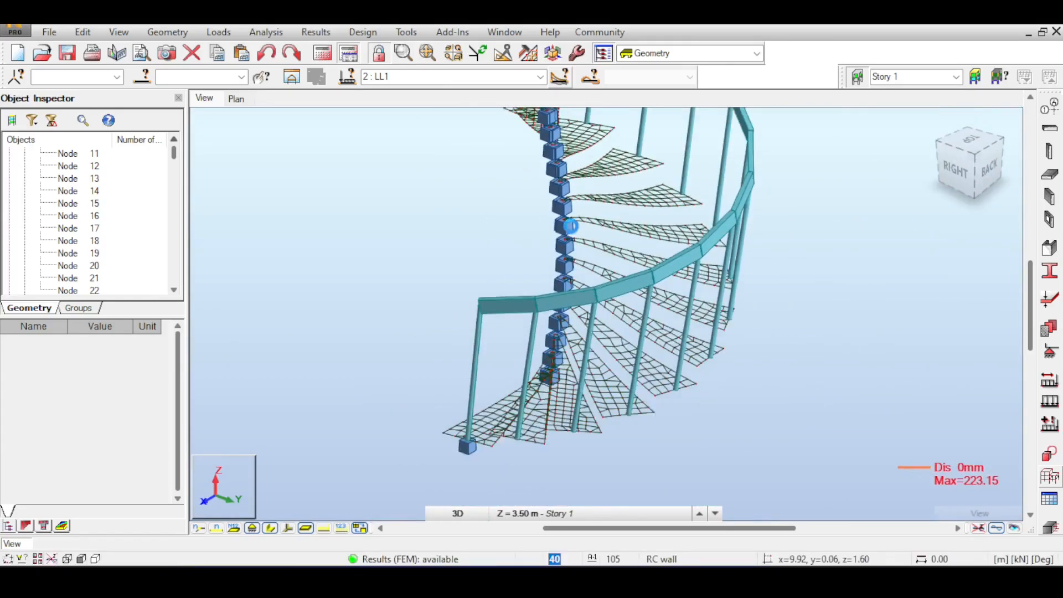
{"action": "scroll", "coordinate": [570, 226], "scroll_direction": "down", "scroll_amount": 1}
{"action": "scroll", "coordinate": [570, 207], "scroll_direction": "up", "scroll_amount": 3}
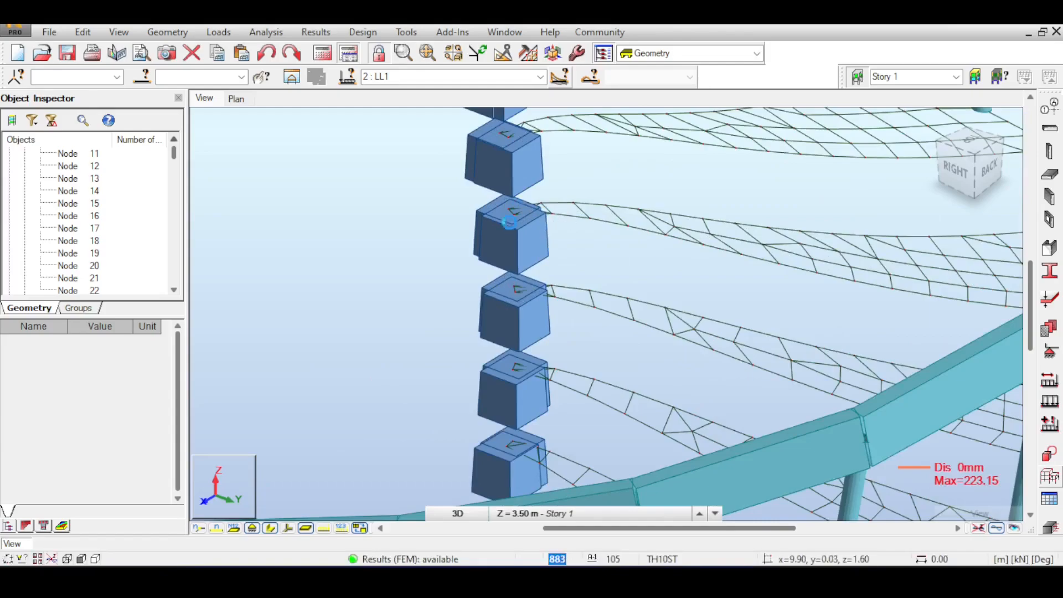
{"action": "scroll", "coordinate": [689, 243], "scroll_direction": "down", "scroll_amount": 3}
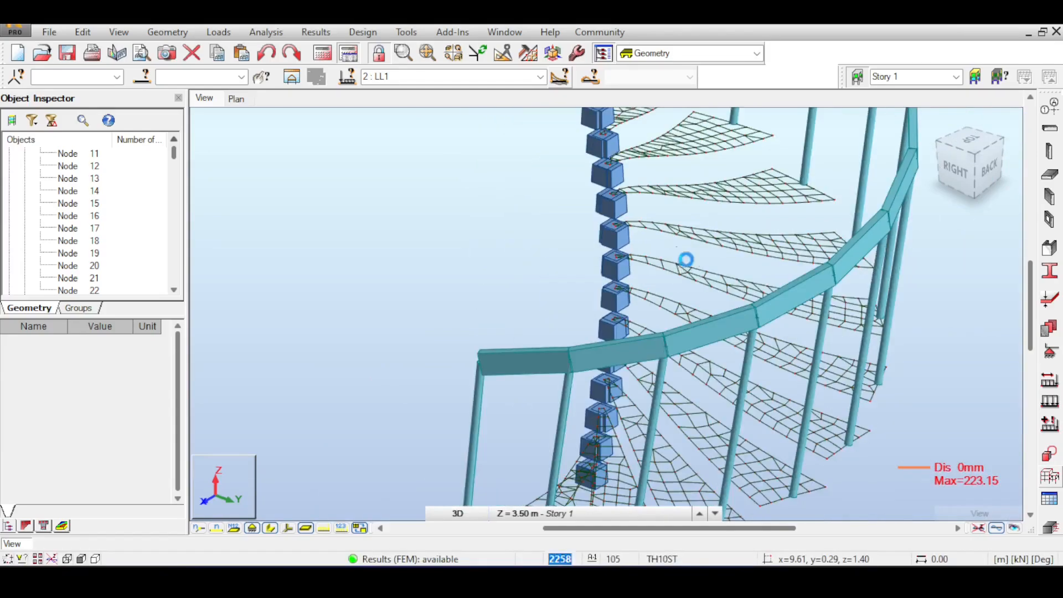
Step: Assign fixed nodal supports to additional mesh nodes a short way out from the inner ends of the lower treads
{"action": "mouse_move", "coordinate": [692, 243]}
{"action": "middle_mouse_down"}
{"action": "mouse_move", "coordinate": [748, 101]}
{"action": "mouse_move", "coordinate": [734, 123]}
{"action": "middle_mouse_up"}
{"action": "scroll", "coordinate": [678, 286], "scroll_direction": "down", "scroll_amount": 2}
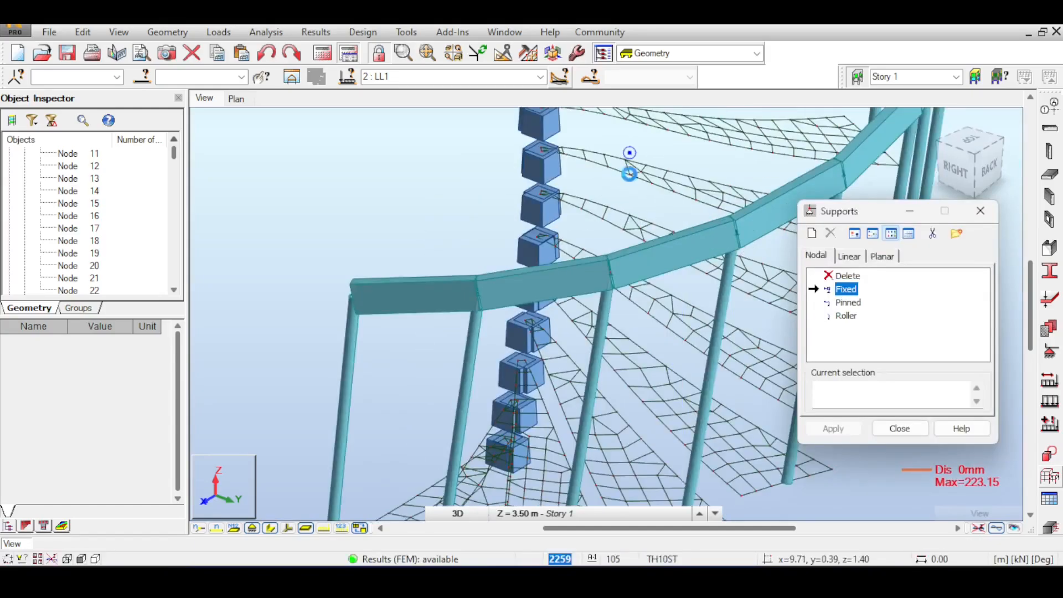
{"action": "left_click", "coordinate": [629, 154]}
{"action": "left_click", "coordinate": [583, 328]}
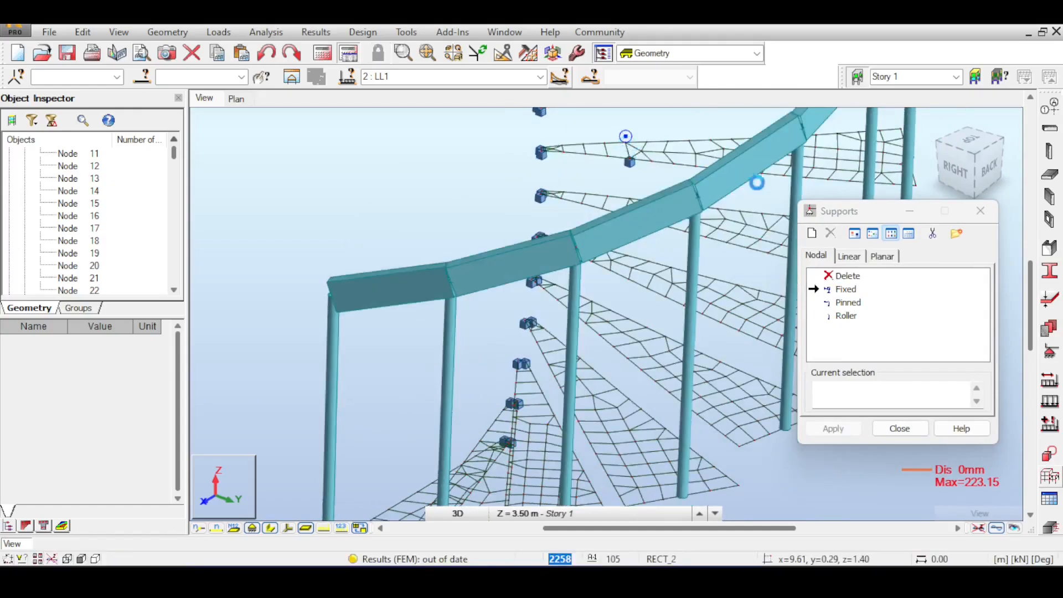
{"action": "left_click_drag", "start_coordinate": [946, 171], "coordinate": [964, 181]}
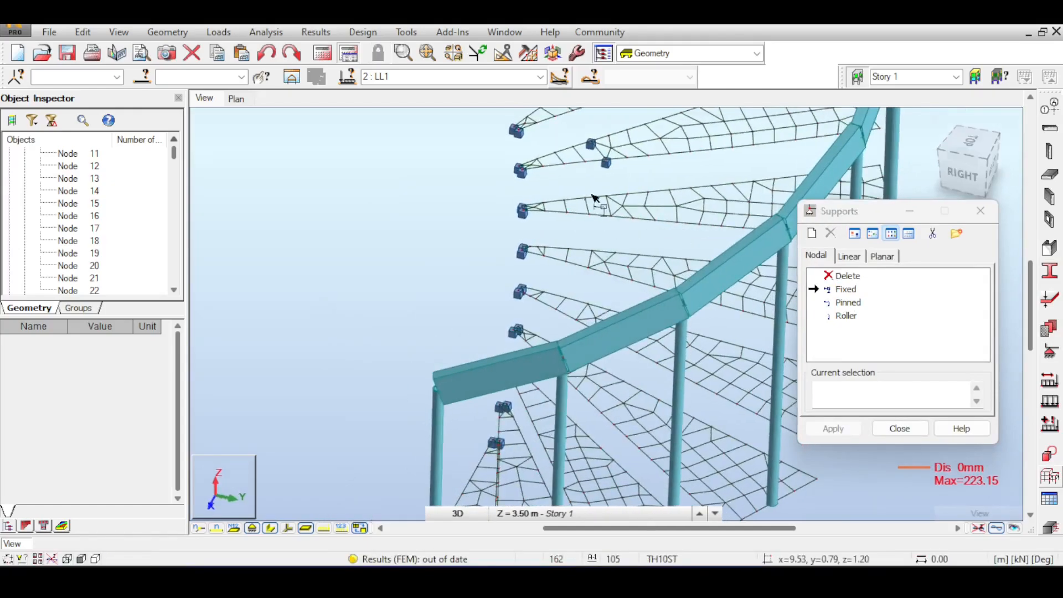
{"action": "left_click", "coordinate": [611, 211]}
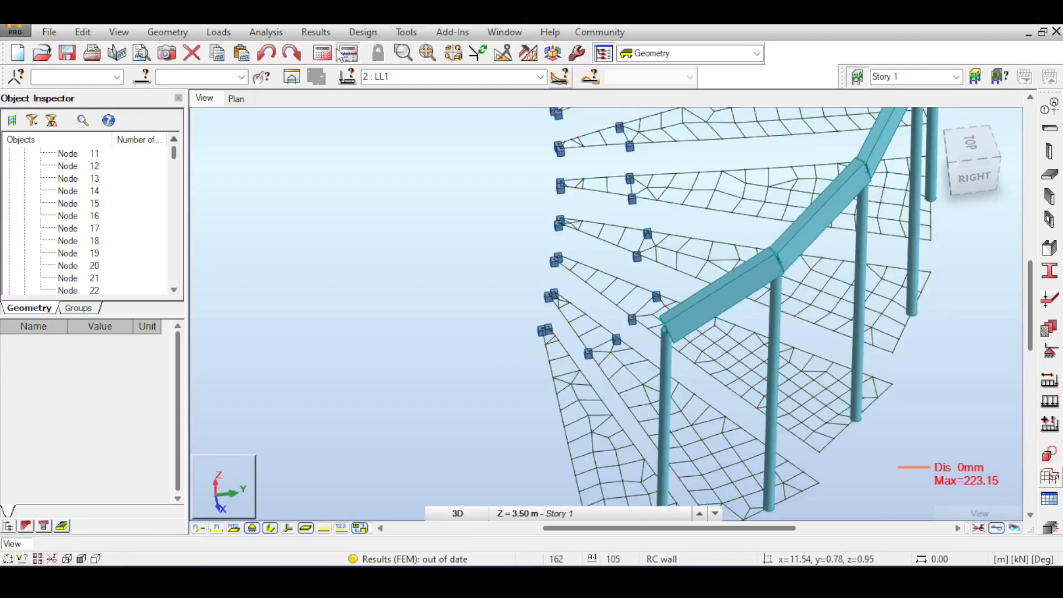
Step: Rerun the structural calculations and check the deformed treads from the right side
{"action": "left_click", "coordinate": [332, 52]}
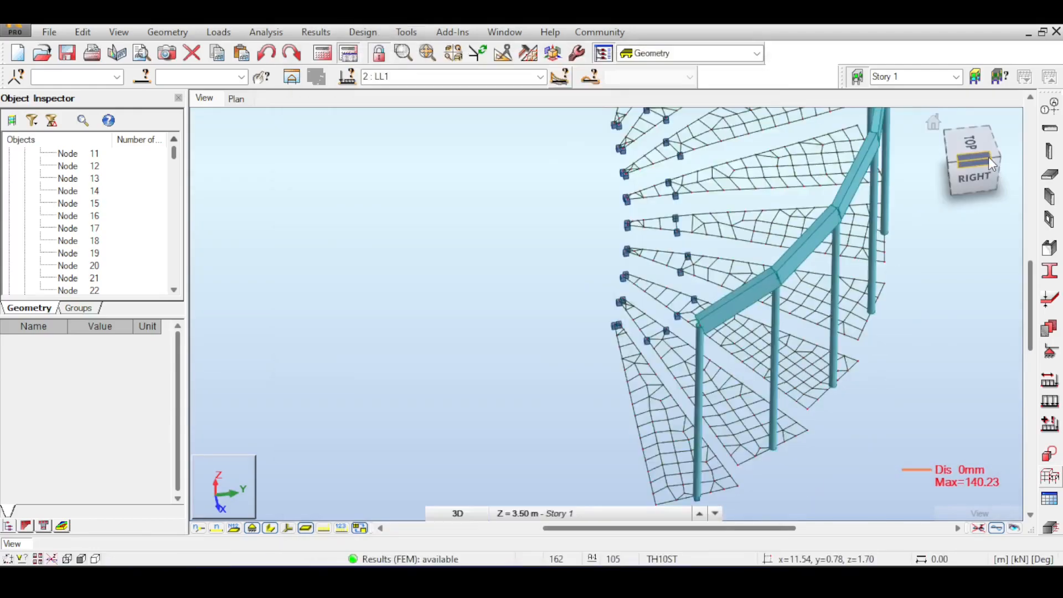
{"action": "left_click_drag", "start_coordinate": [988, 158], "coordinate": [917, 253]}
{"action": "left_click", "coordinate": [982, 158]}
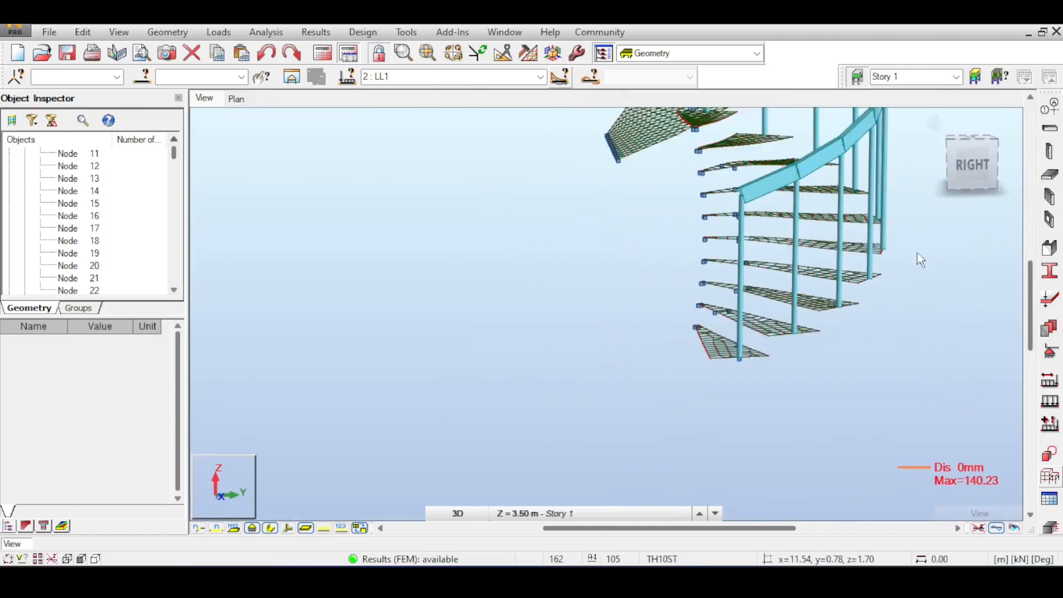
{"action": "left_click", "coordinate": [983, 169]}
Step: Assign fixed nodal supports to the corresponding mesh nodes near the inner ends of the upper treads
{"action": "middle_click_drag", "start_coordinate": [625, 226], "coordinate": [582, 344], "text": "shift"}
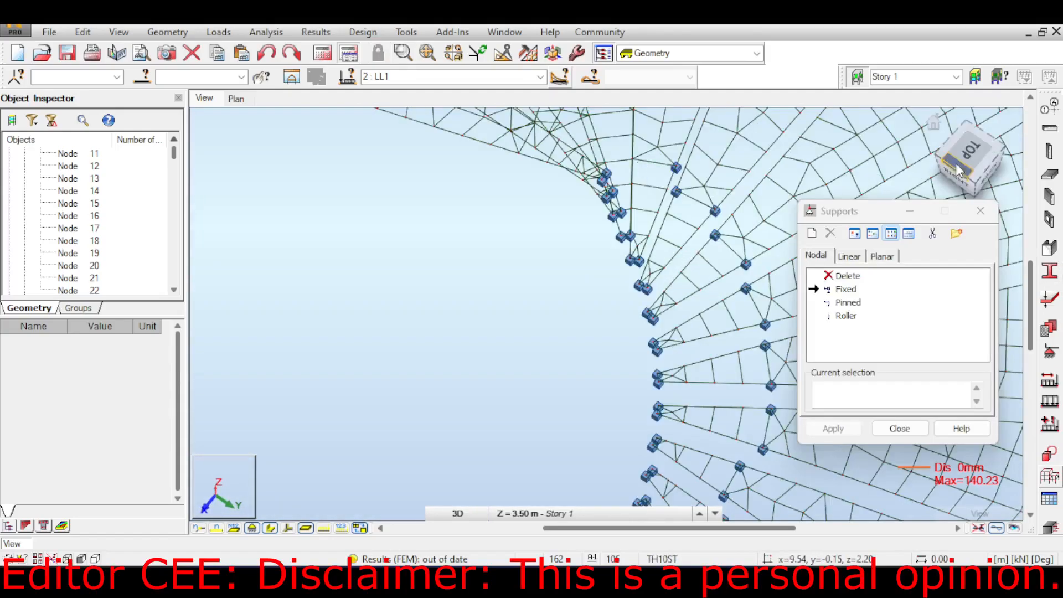
{"action": "left_click", "coordinate": [959, 170]}
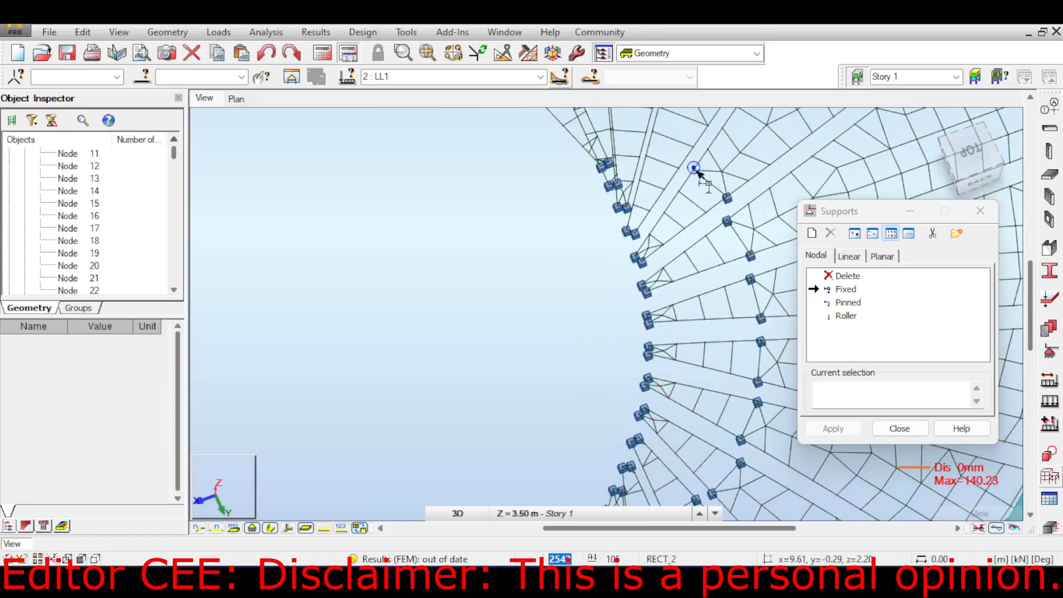
{"action": "scroll", "coordinate": [784, 134], "scroll_direction": "up", "scroll_amount": 1}
{"action": "left_click_drag", "start_coordinate": [982, 181], "coordinate": [956, 176]}
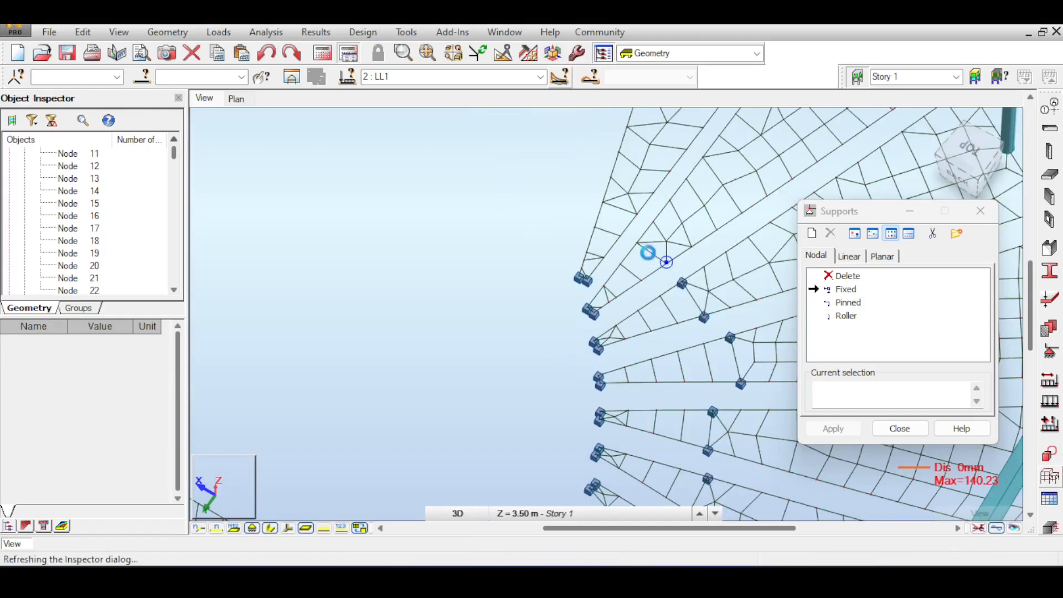
{"action": "left_click", "coordinate": [638, 213]}
{"action": "left_click", "coordinate": [607, 203]}
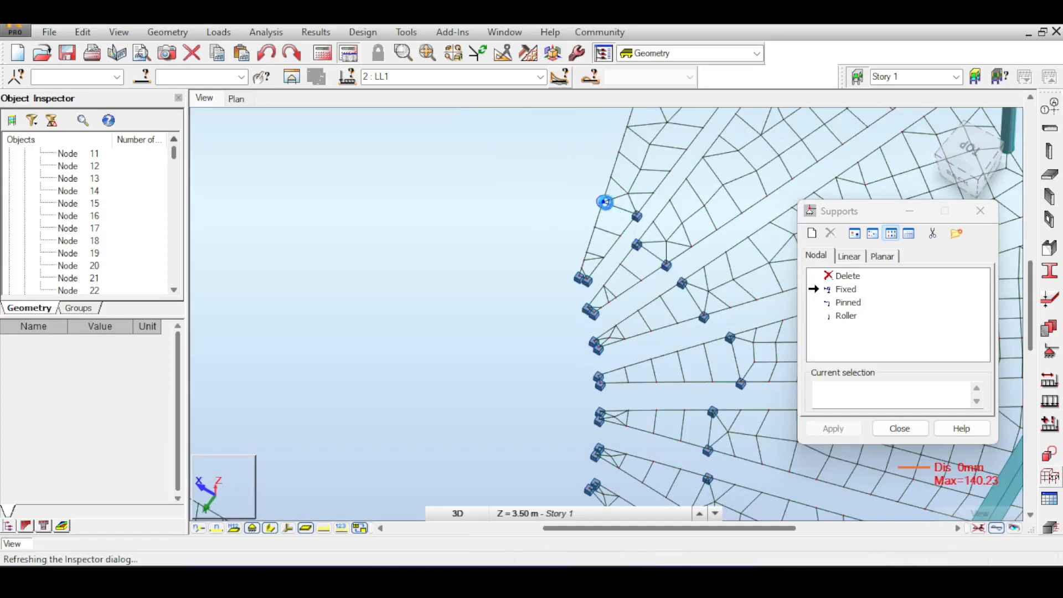
Step: Rerun the structural calculations with the additional fixed supports on the treads
{"action": "scroll", "coordinate": [639, 276], "scroll_direction": "down", "scroll_amount": 5}
{"action": "middle_click_drag", "start_coordinate": [635, 323], "coordinate": [660, 271]}
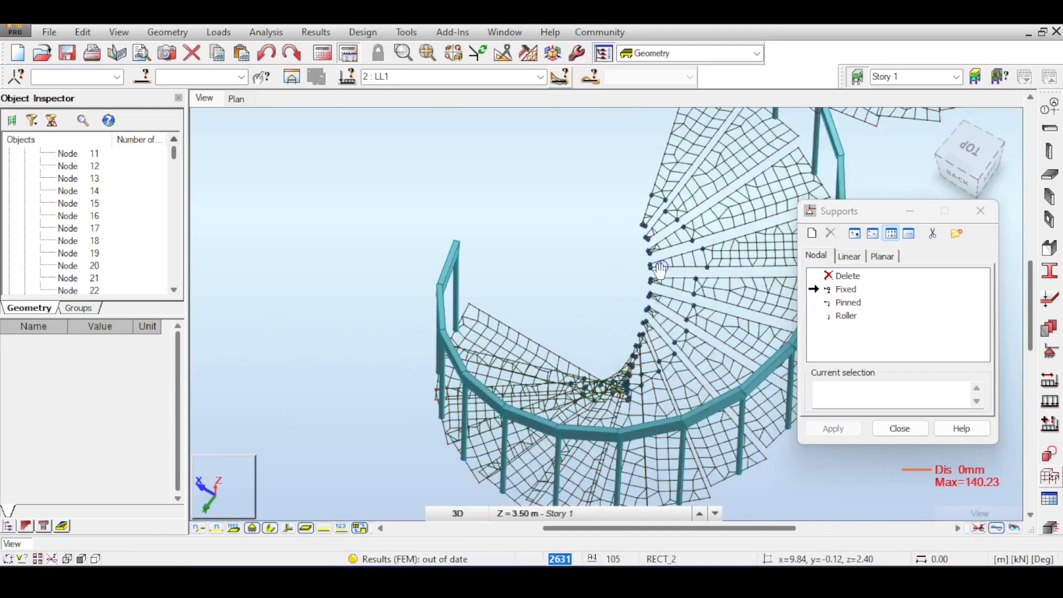
{"action": "left_click", "coordinate": [941, 164]}
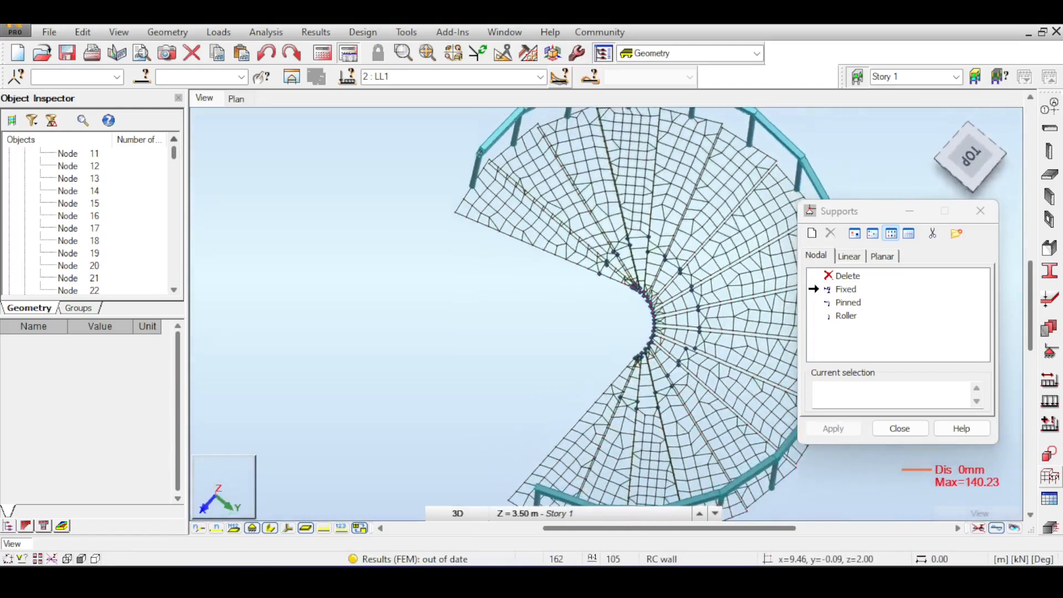
{"action": "scroll", "coordinate": [577, 414], "scroll_direction": "up", "scroll_amount": 3}
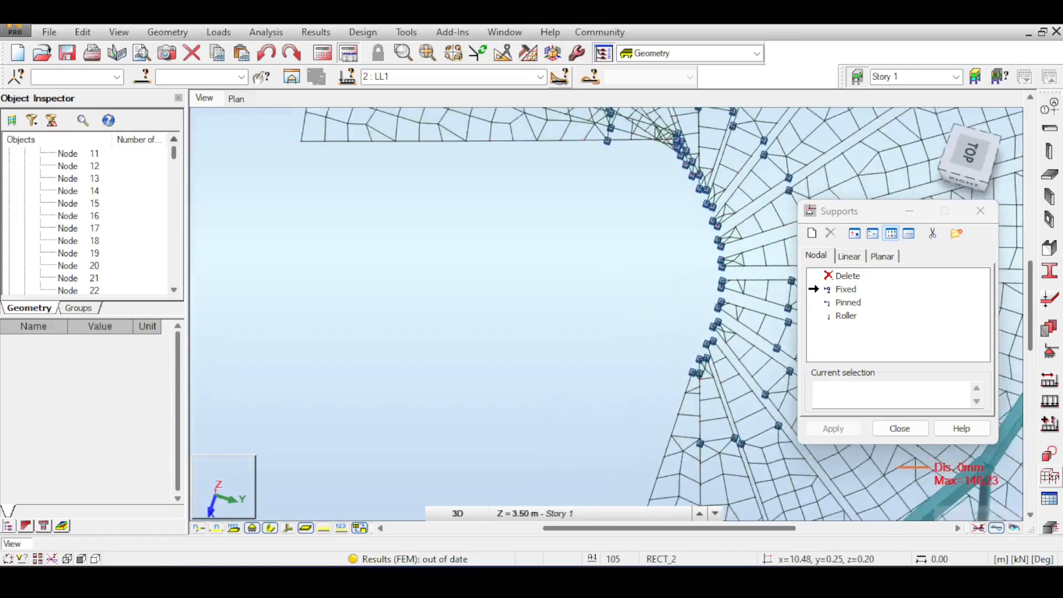
{"action": "left_click", "coordinate": [846, 289]}
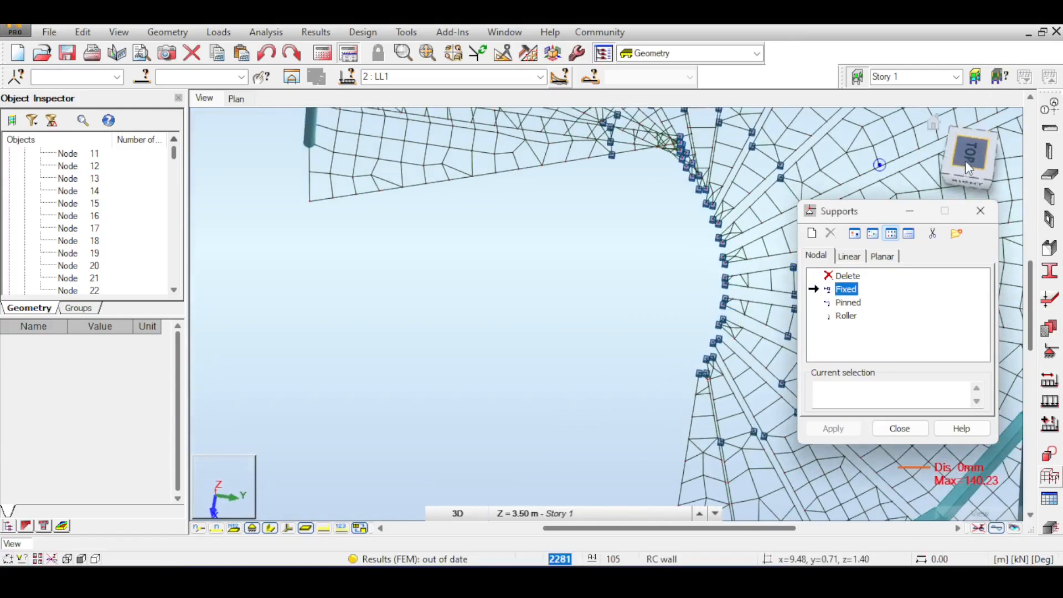
{"action": "scroll", "coordinate": [671, 447], "scroll_direction": "up", "scroll_amount": 2}
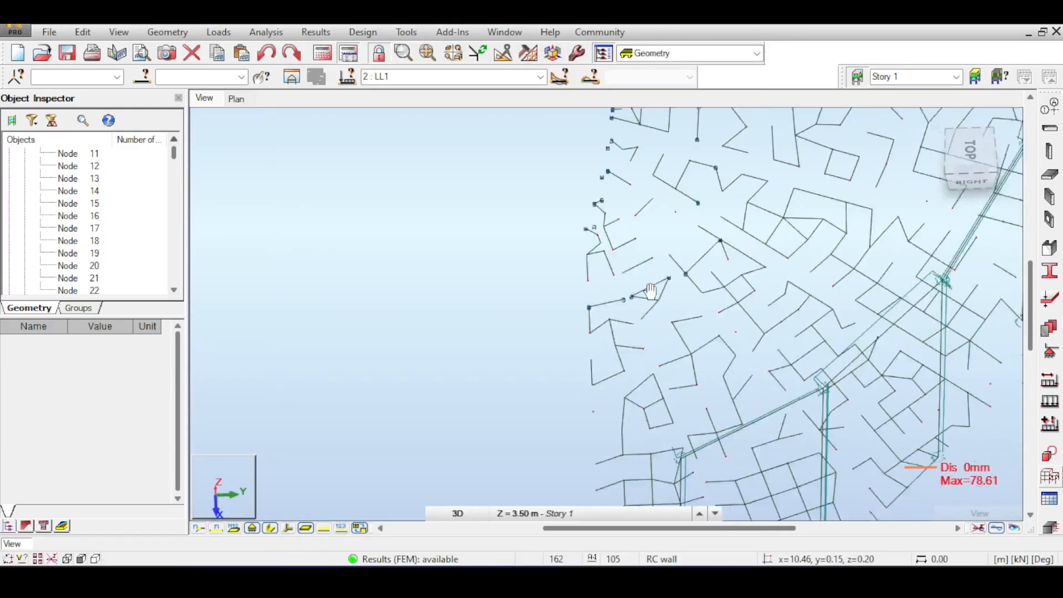
Step: Examine the recalculated staircase from the right side, checking the treads, posts and handrail
{"action": "scroll", "coordinate": [651, 290], "scroll_direction": "down", "scroll_amount": 3}
{"action": "left_click_drag", "start_coordinate": [983, 177], "coordinate": [981, 141]}
{"action": "scroll", "coordinate": [890, 375], "scroll_direction": "down", "scroll_amount": 2}
{"action": "middle_click_drag", "start_coordinate": [880, 334], "coordinate": [856, 382]}
{"action": "left_click", "coordinate": [969, 165]}
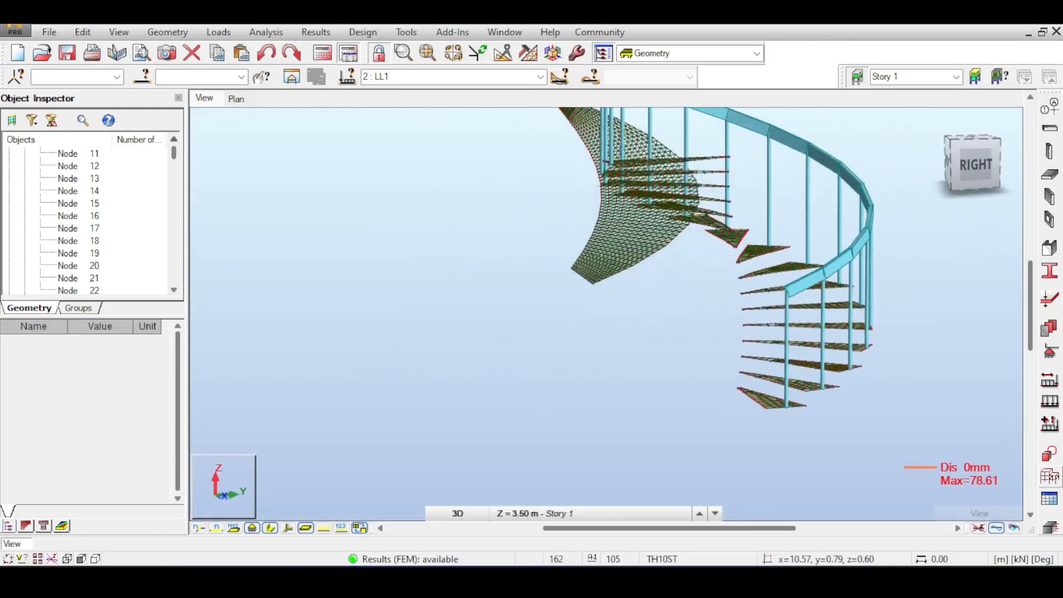
{"action": "left_click_drag", "start_coordinate": [969, 165], "coordinate": [951, 170]}
{"action": "middle_click_drag", "start_coordinate": [837, 306], "coordinate": [837, 242]}
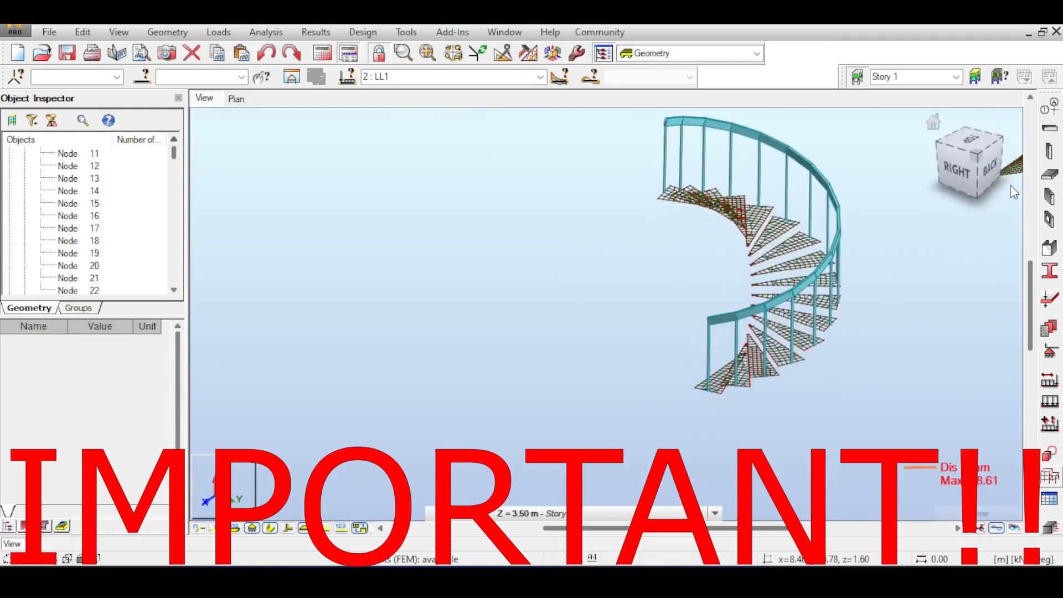
{"action": "left_click", "coordinate": [954, 176]}
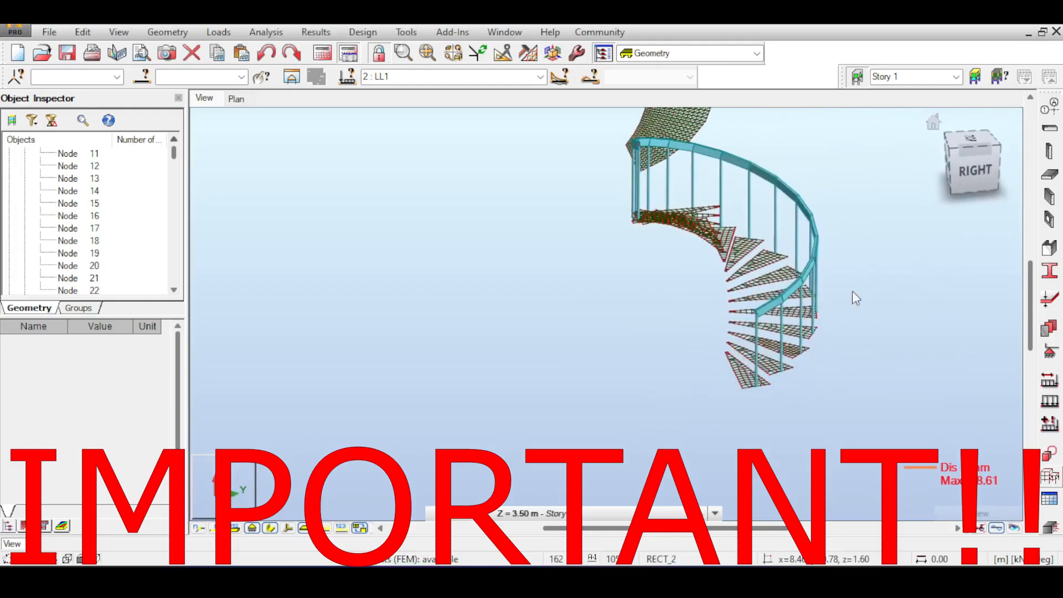
{"action": "scroll", "coordinate": [774, 323], "scroll_direction": "up", "scroll_amount": 2}
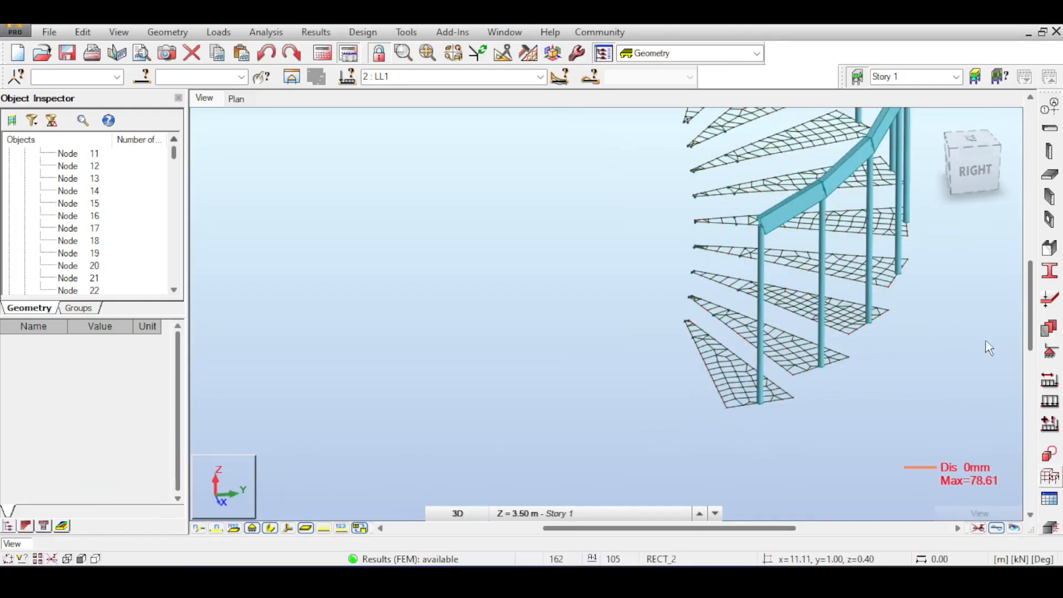
{"action": "left_click", "coordinate": [1043, 353]}
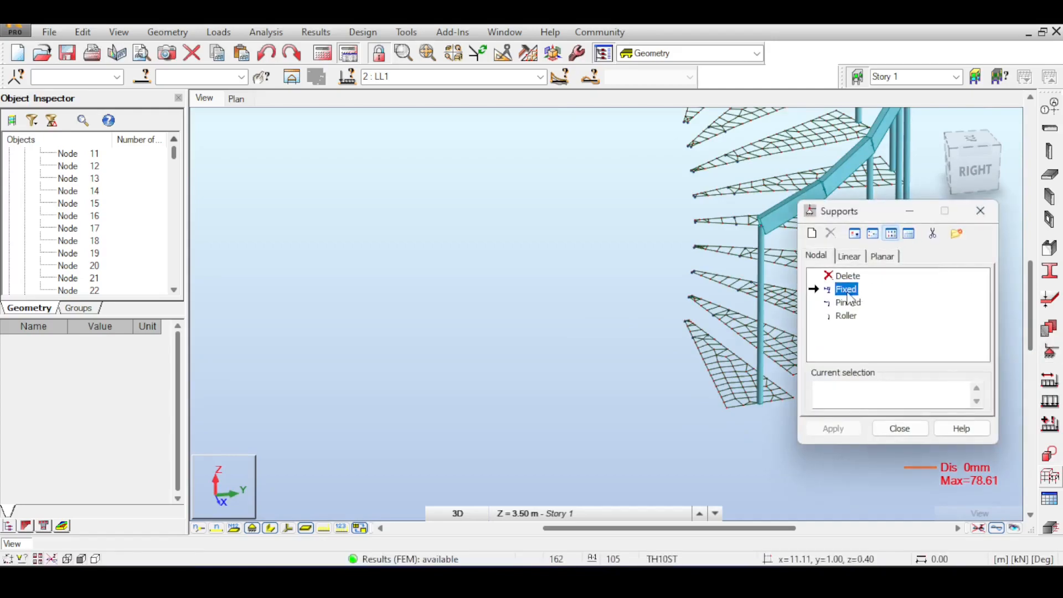
{"action": "left_click", "coordinate": [970, 218]}
Step: Define an additional parametric hollow pipe section in steel for the post at the handrail's lower end
{"action": "scroll", "coordinate": [847, 313], "scroll_direction": "down", "scroll_amount": 2}
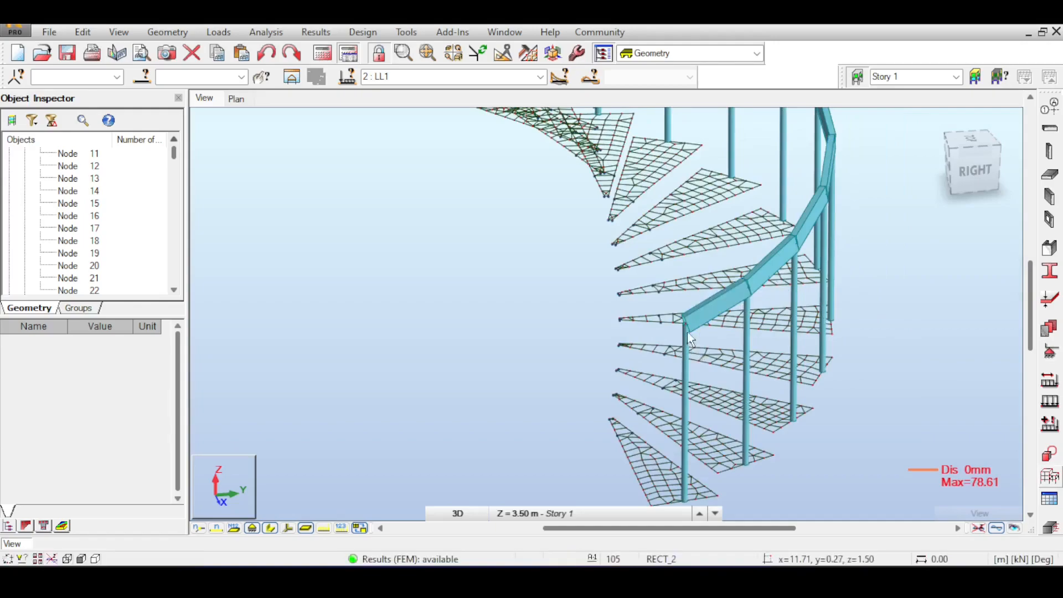
{"action": "scroll", "coordinate": [680, 344], "scroll_direction": "up", "scroll_amount": 1}
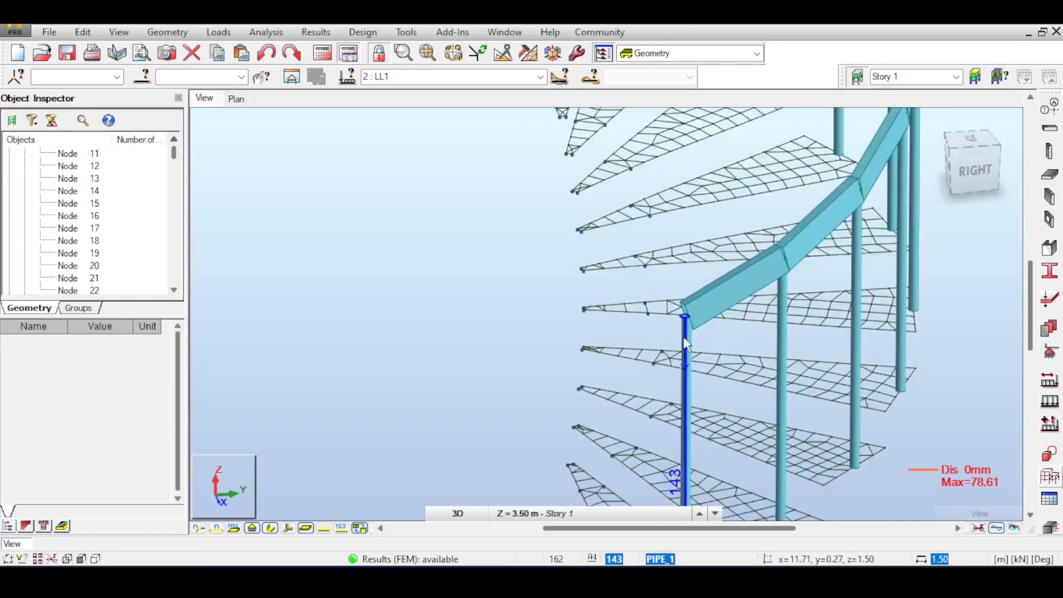
{"action": "left_click", "coordinate": [686, 345]}
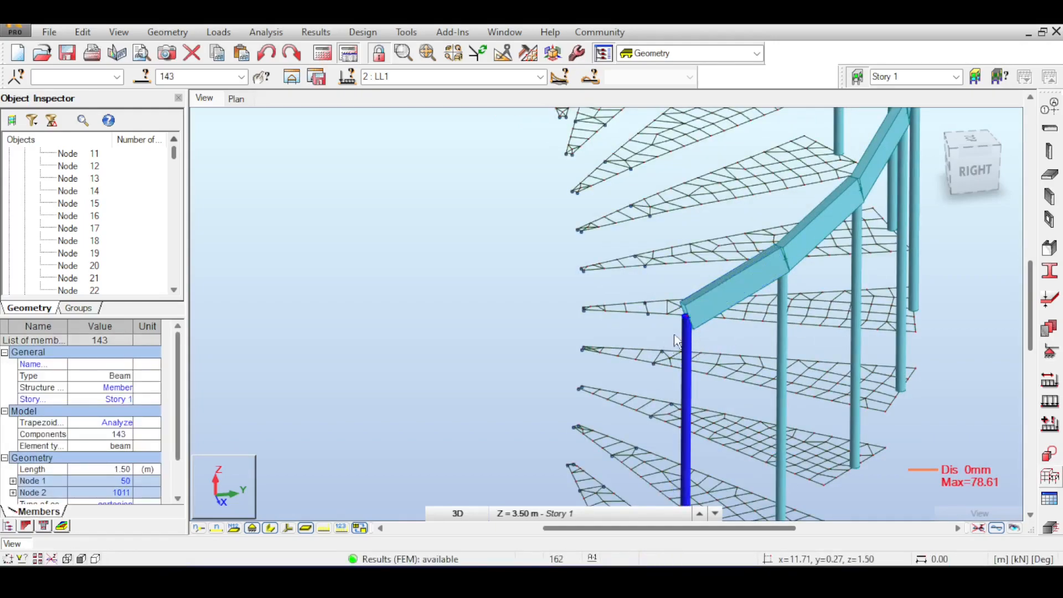
{"action": "scroll", "coordinate": [672, 333], "scroll_direction": "down", "scroll_amount": 5}
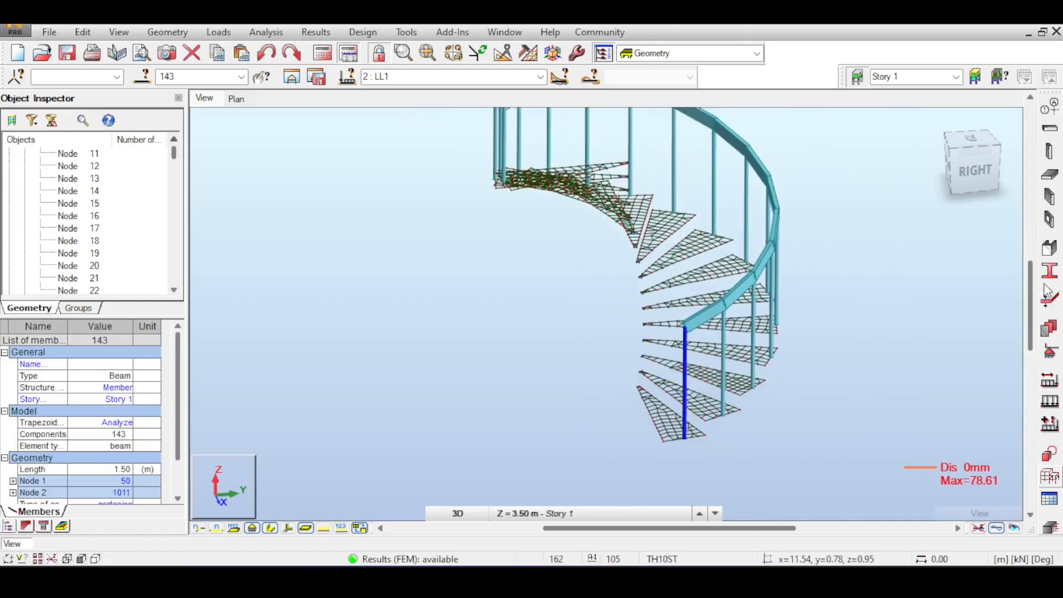
{"action": "scroll", "coordinate": [707, 304], "scroll_direction": "up", "scroll_amount": 3}
{"action": "scroll", "coordinate": [707, 304], "scroll_direction": "down", "scroll_amount": 4}
{"action": "scroll", "coordinate": [709, 308], "scroll_direction": "down", "scroll_amount": 1}
{"action": "middle_click_drag", "start_coordinate": [709, 308], "coordinate": [731, 358]}
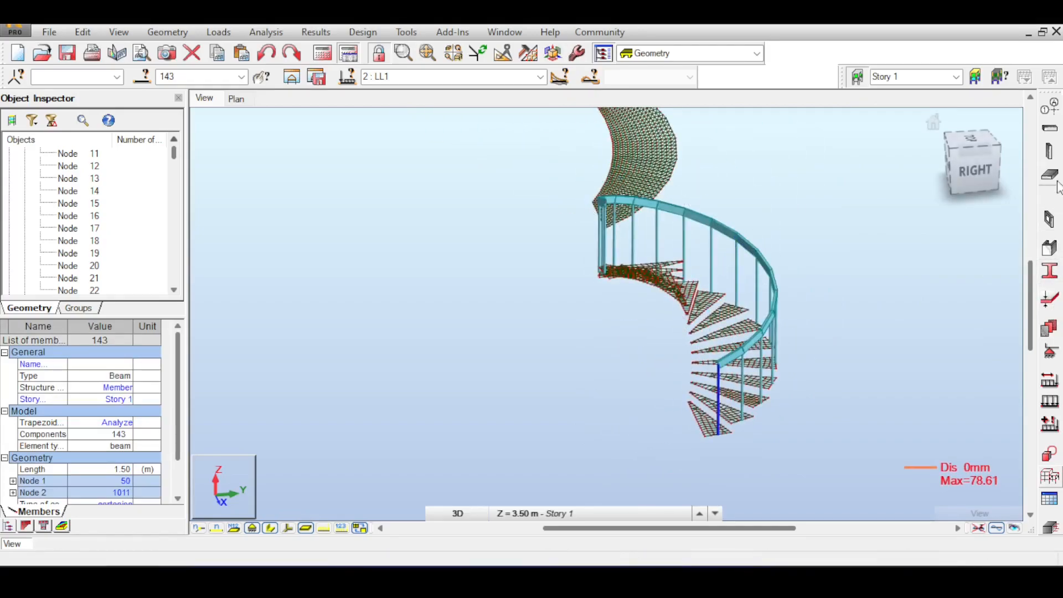
{"action": "left_click", "coordinate": [1050, 271]}
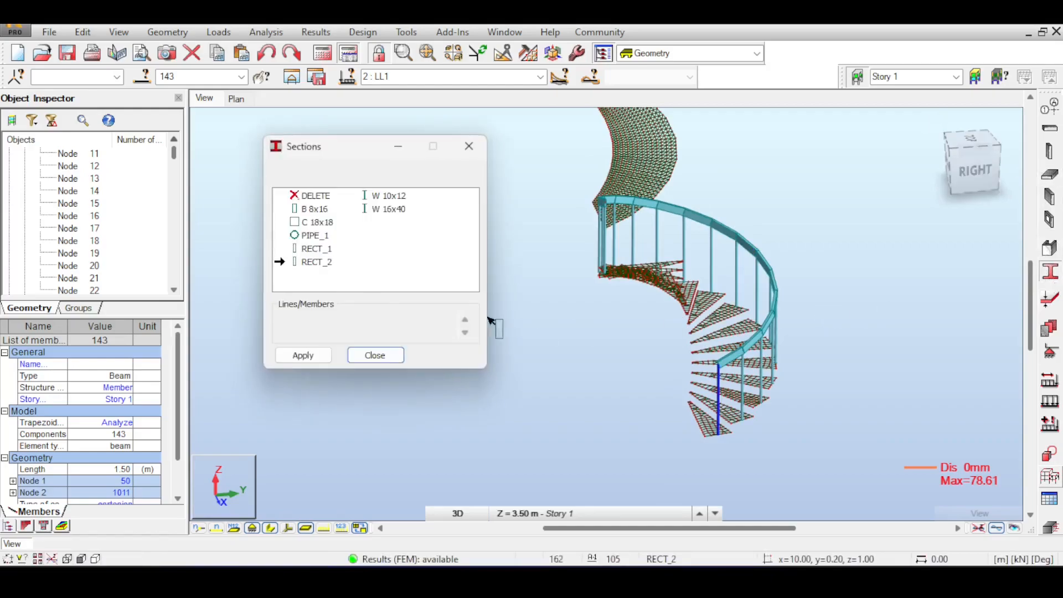
{"action": "left_click", "coordinate": [277, 169]}
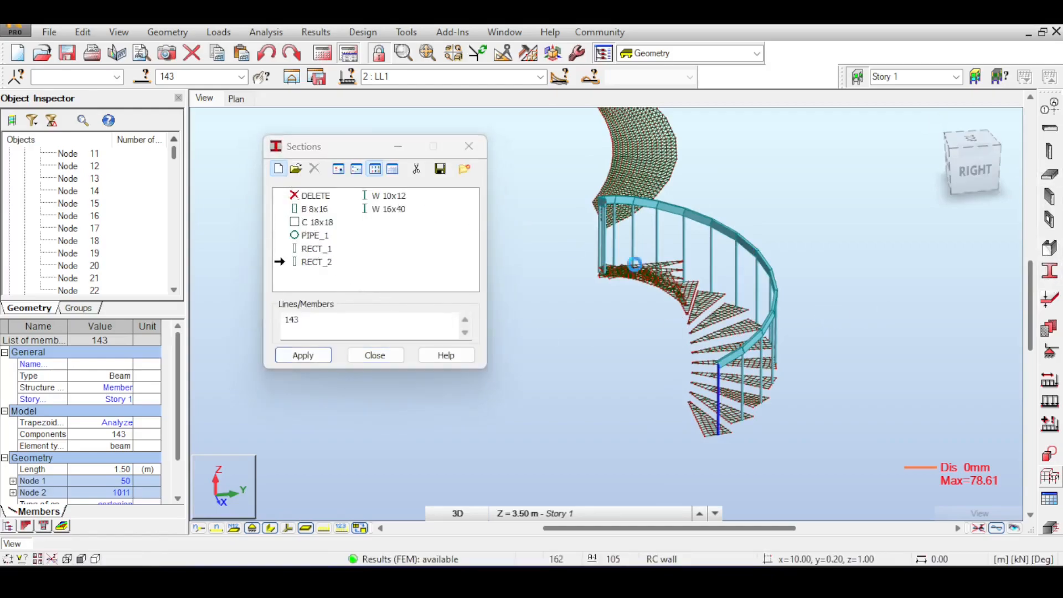
{"action": "left_click", "coordinate": [595, 415]}
{"action": "left_click", "coordinate": [597, 373]}
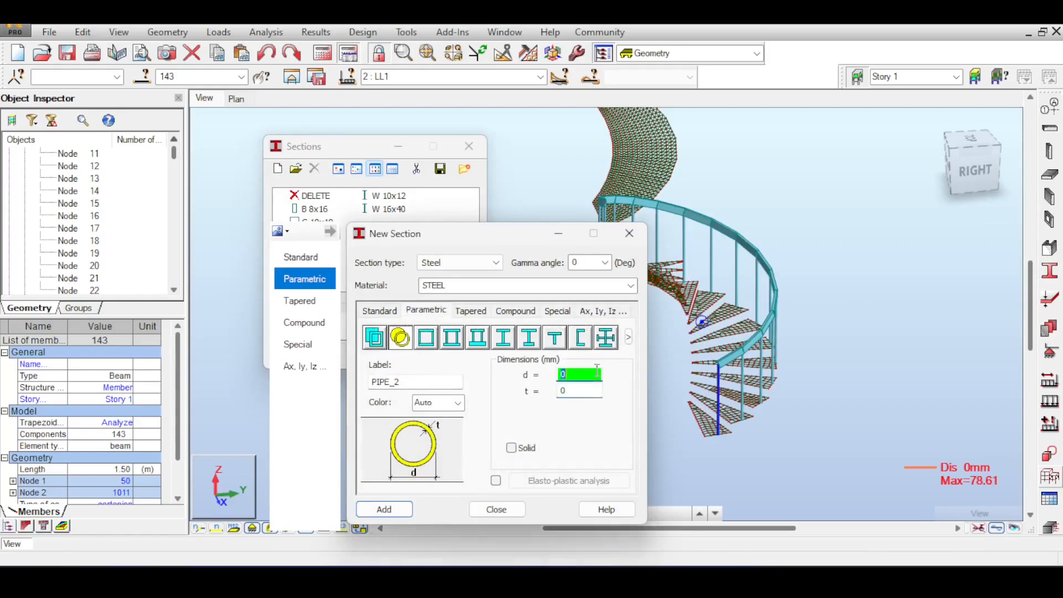
{"action": "left_click", "coordinate": [573, 388]}
Step: Assign the PIPE_2 section to the post at the handrail's lower end
{"action": "scroll", "coordinate": [706, 426], "scroll_direction": "up", "scroll_amount": 4}
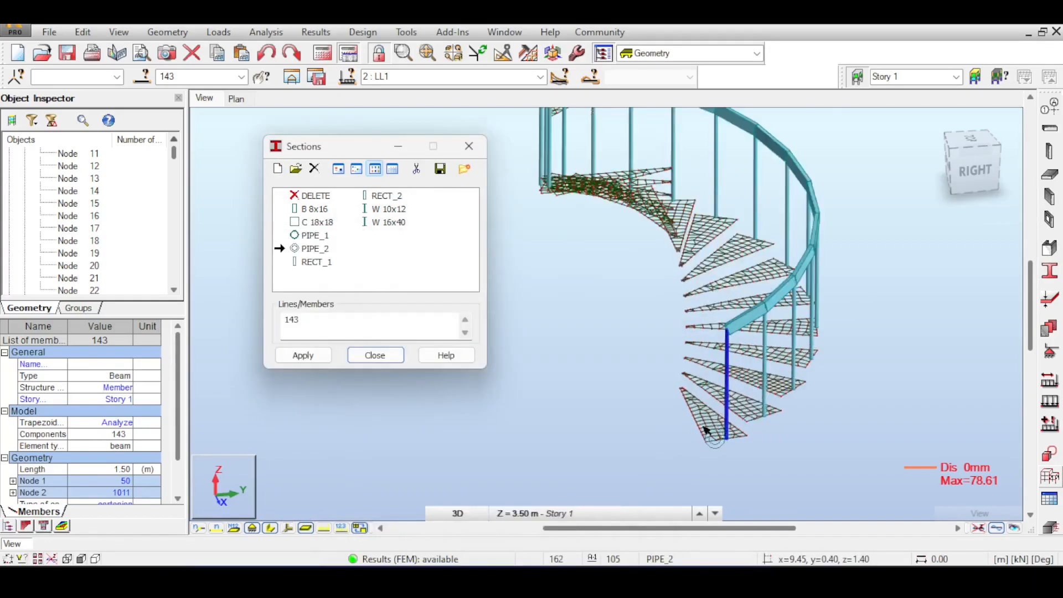
{"action": "left_click", "coordinate": [735, 417]}
{"action": "key", "text": "Return"}
{"action": "scroll", "coordinate": [609, 343], "scroll_direction": "down", "scroll_amount": 5}
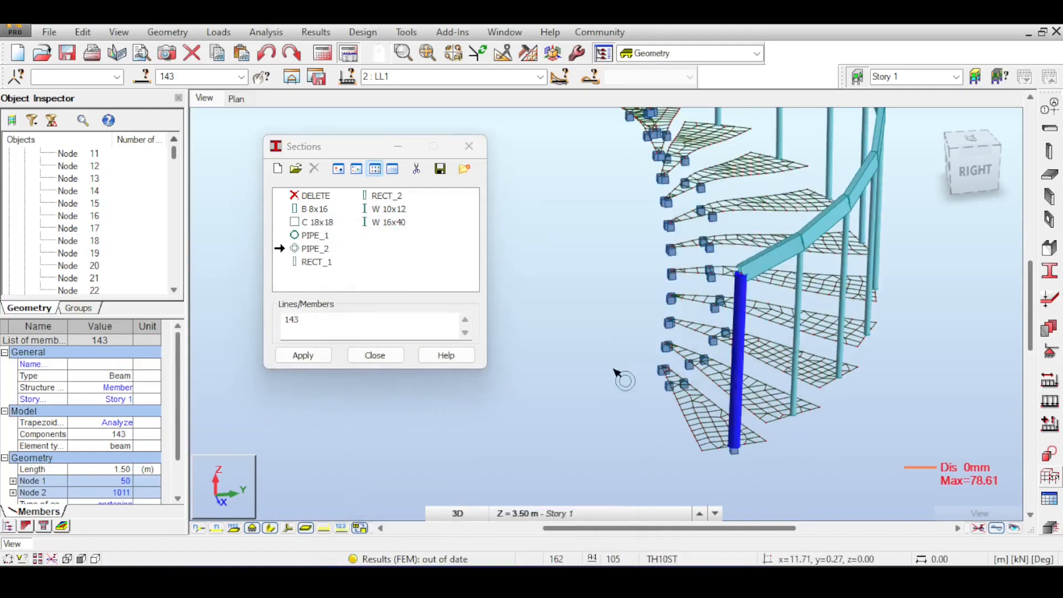
Step: Assign the PIPE_2 section to the post at the handrail's upper end and finish section assignment
{"action": "scroll", "coordinate": [590, 333], "scroll_direction": "up", "scroll_amount": 2}
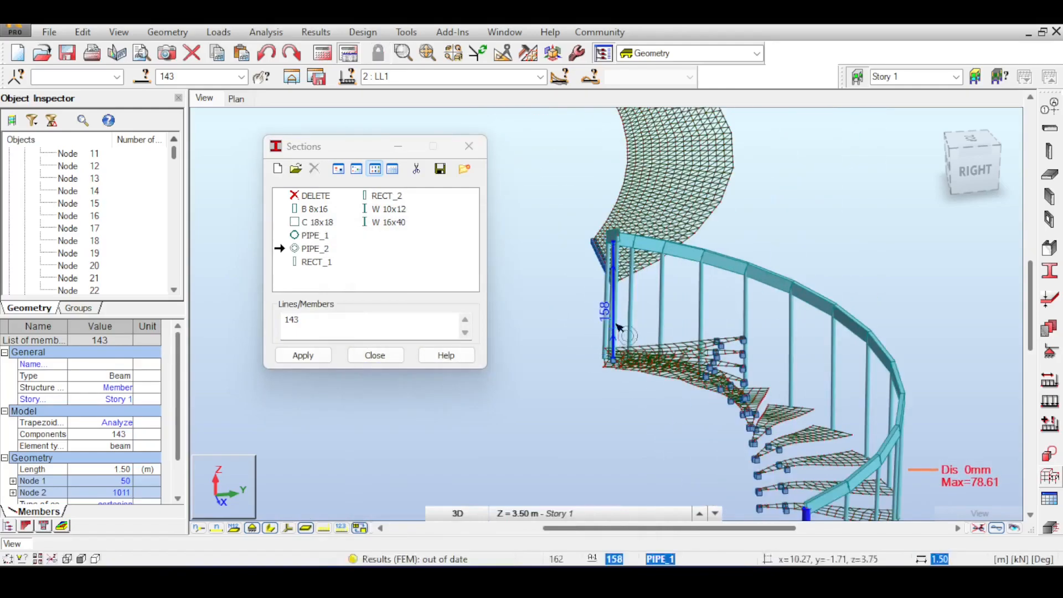
{"action": "left_click_drag", "start_coordinate": [975, 175], "coordinate": [936, 190]}
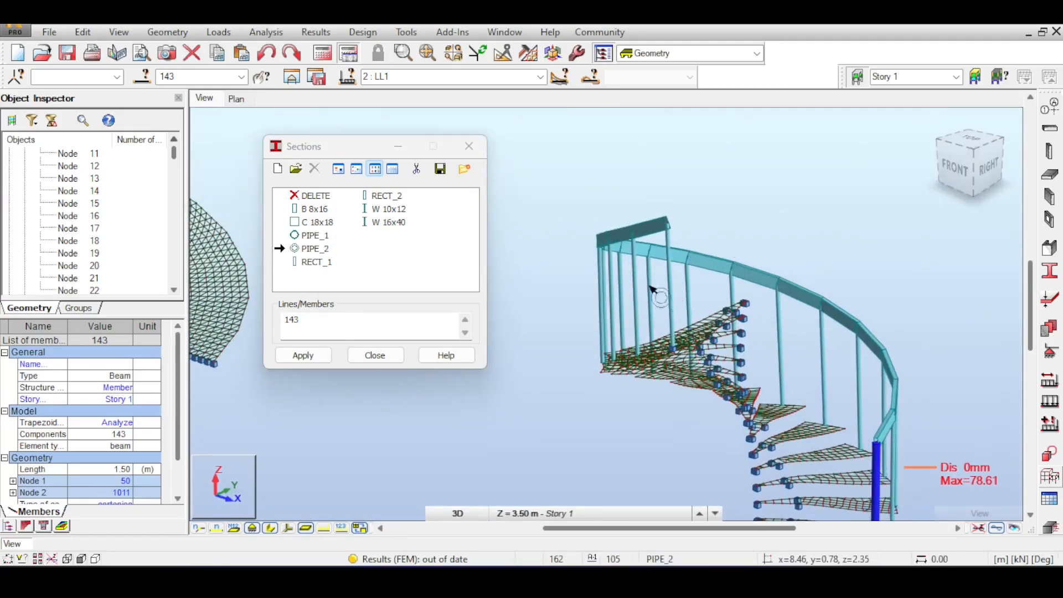
{"action": "scroll", "coordinate": [651, 288], "scroll_direction": "up", "scroll_amount": 3}
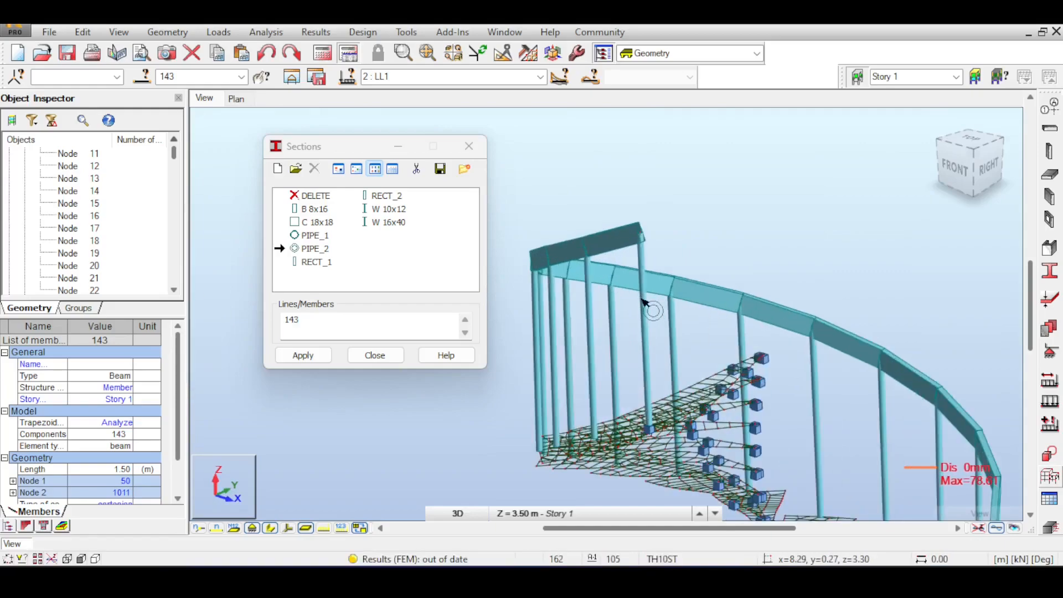
{"action": "double_click", "coordinate": [645, 350]}
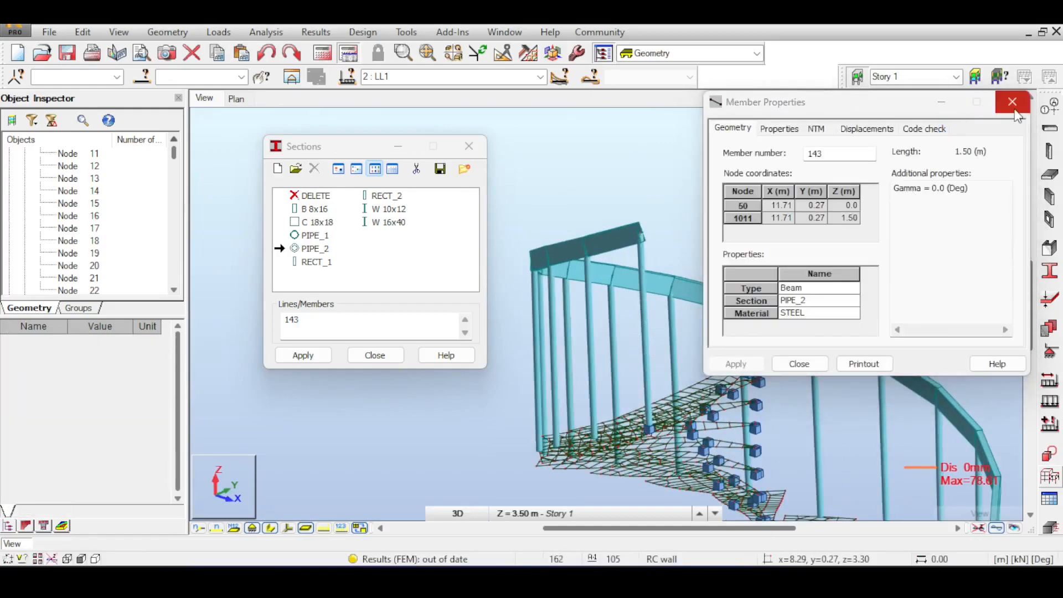
{"action": "left_click", "coordinate": [1014, 104]}
{"action": "left_click", "coordinate": [312, 332]}
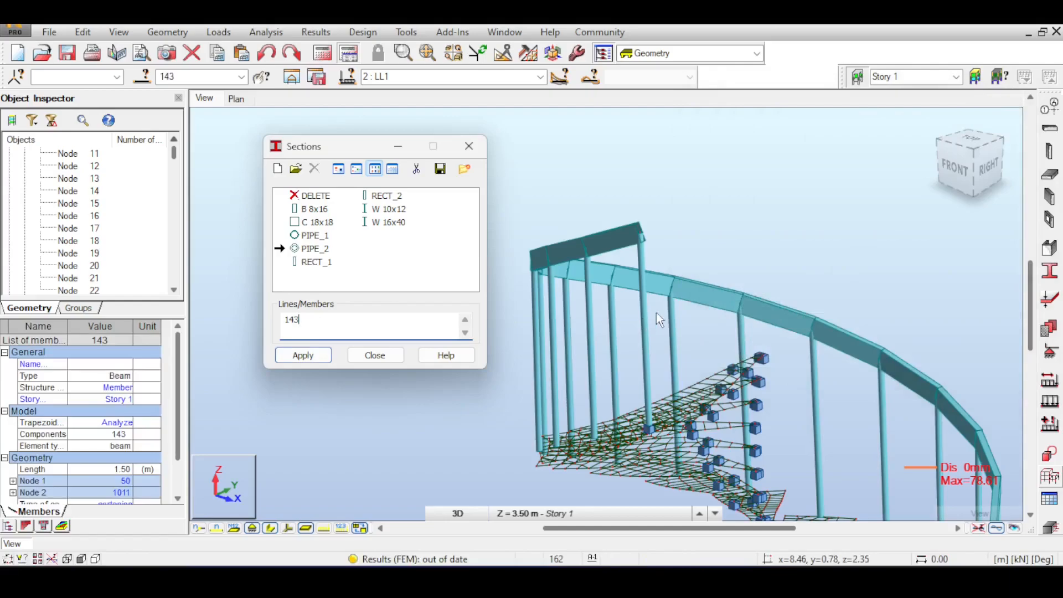
{"action": "left_click", "coordinate": [298, 356]}
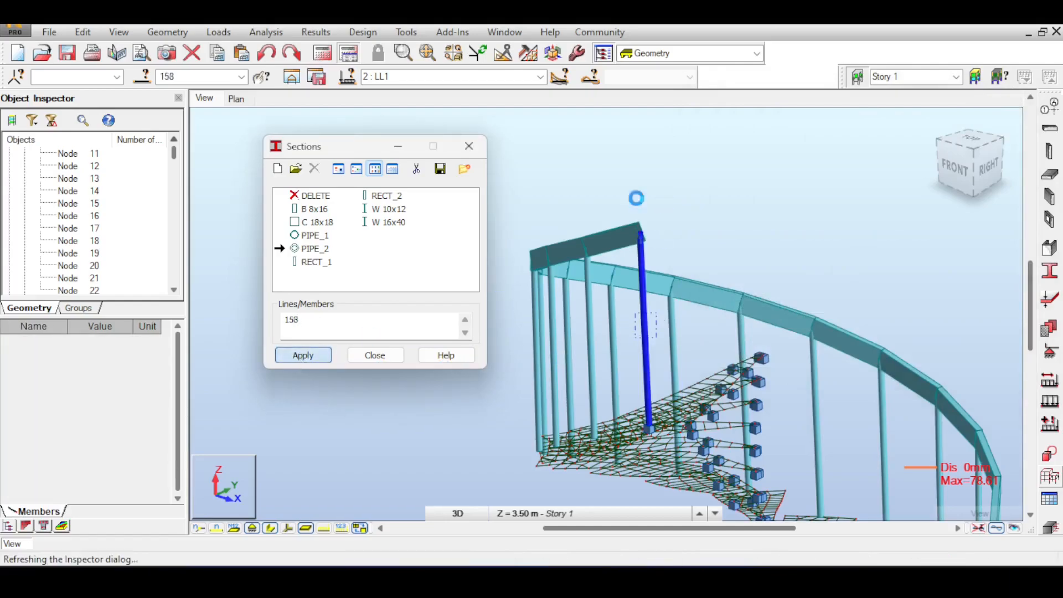
{"action": "left_click", "coordinate": [471, 148]}
Step: Examine the other spiral stair variants in the model, including the beam-supported flights and the curved slab
{"action": "scroll", "coordinate": [663, 212], "scroll_direction": "down", "scroll_amount": 3}
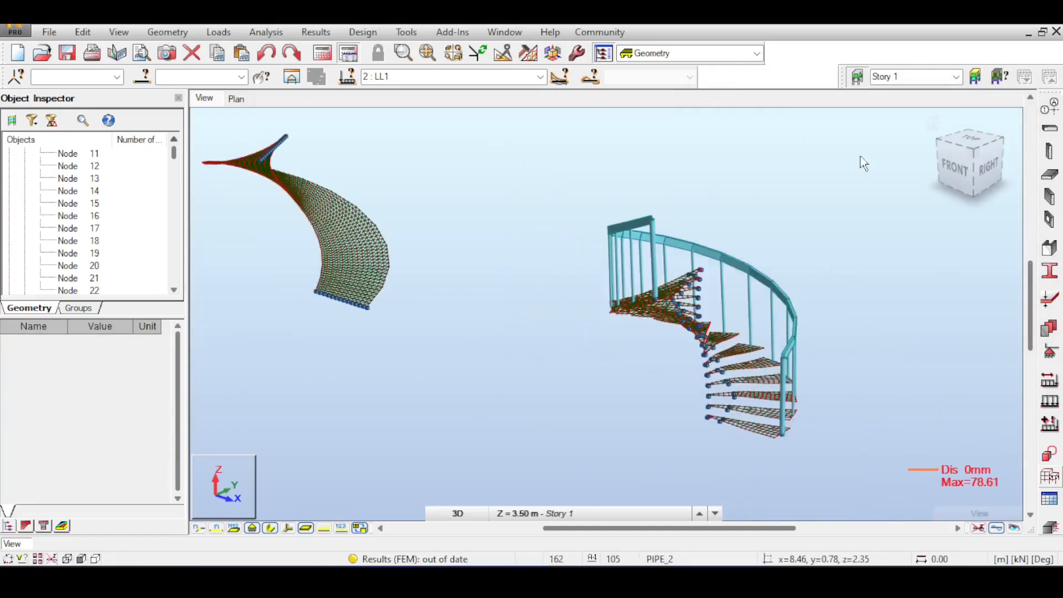
{"action": "left_click_drag", "start_coordinate": [968, 170], "coordinate": [923, 232]}
{"action": "scroll", "coordinate": [858, 222], "scroll_direction": "down", "scroll_amount": 3}
{"action": "middle_click_drag", "start_coordinate": [905, 201], "coordinate": [873, 164]}
{"action": "left_click_drag", "start_coordinate": [993, 157], "coordinate": [985, 128]}
{"action": "scroll", "coordinate": [845, 217], "scroll_direction": "down", "scroll_amount": 3}
{"action": "middle_click_drag", "start_coordinate": [806, 171], "coordinate": [871, 332]}
{"action": "middle_click_drag", "start_coordinate": [781, 134], "coordinate": [706, 216]}
{"action": "scroll", "coordinate": [804, 206], "scroll_direction": "up", "scroll_amount": 2}
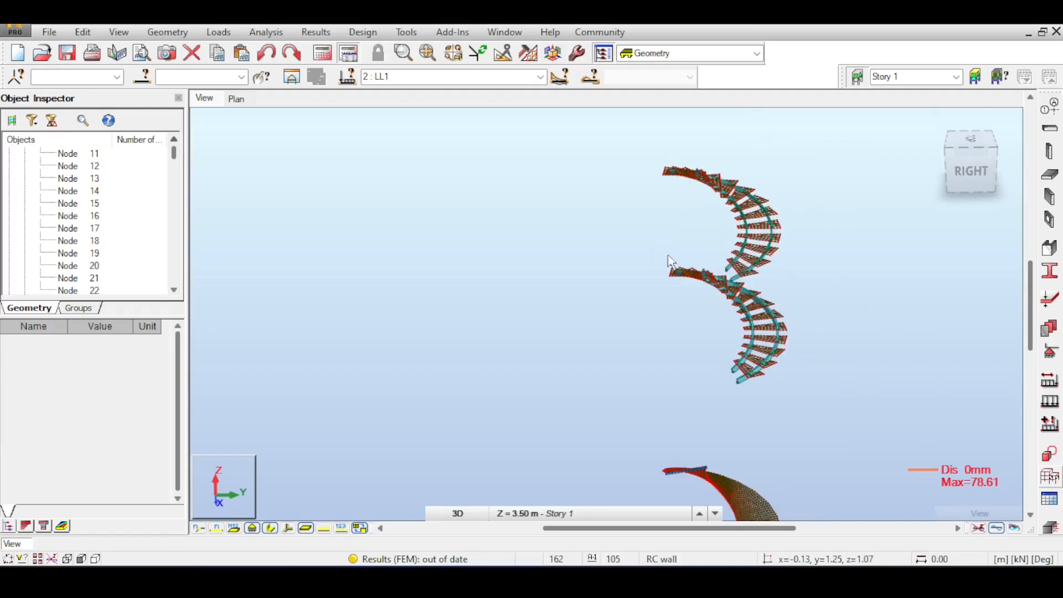
{"action": "middle_click_drag", "start_coordinate": [759, 284], "coordinate": [690, 186]}
{"action": "middle_click_drag", "start_coordinate": [715, 146], "coordinate": [742, 209]}
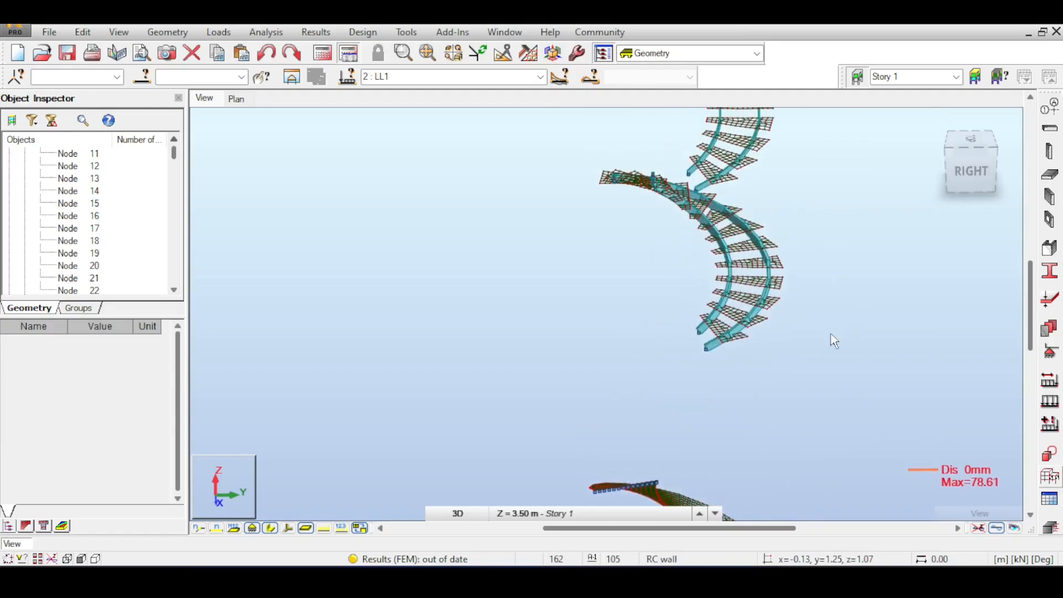
{"action": "scroll", "coordinate": [831, 291], "scroll_direction": "down", "scroll_amount": 3}
{"action": "middle_click_drag", "start_coordinate": [857, 318], "coordinate": [817, 237]}
{"action": "scroll", "coordinate": [714, 374], "scroll_direction": "up", "scroll_amount": 2}
{"action": "scroll", "coordinate": [714, 286], "scroll_direction": "down", "scroll_amount": 1}
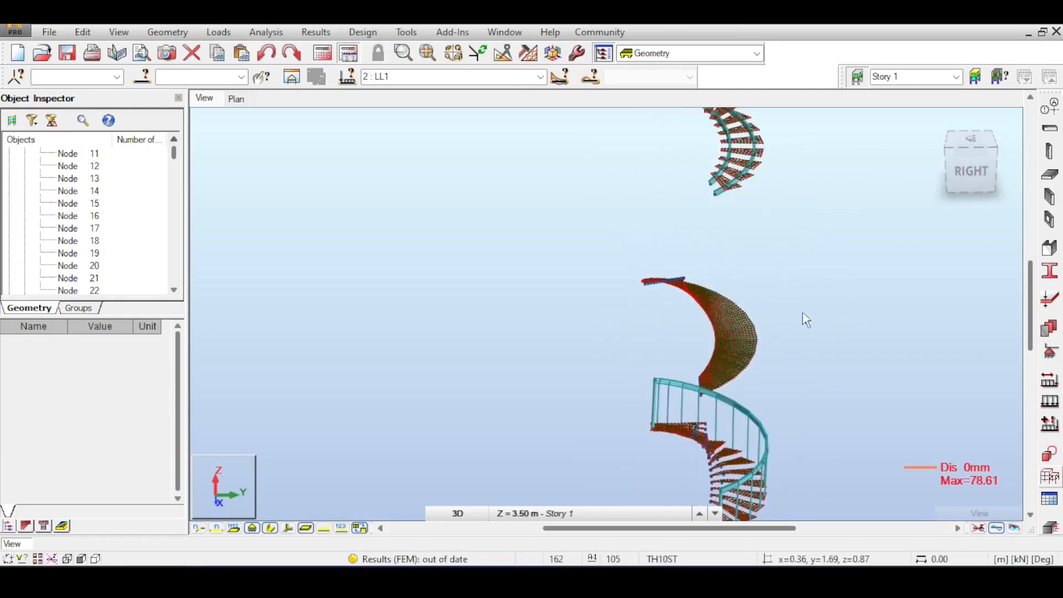
Step: Inspect the railed spiral staircase with its new end posts from the right and back sides
{"action": "middle_click_drag", "start_coordinate": [805, 320], "coordinate": [829, 203]}
{"action": "scroll", "coordinate": [814, 303], "scroll_direction": "up", "scroll_amount": 2}
{"action": "middle_click_drag", "start_coordinate": [779, 340], "coordinate": [810, 285]}
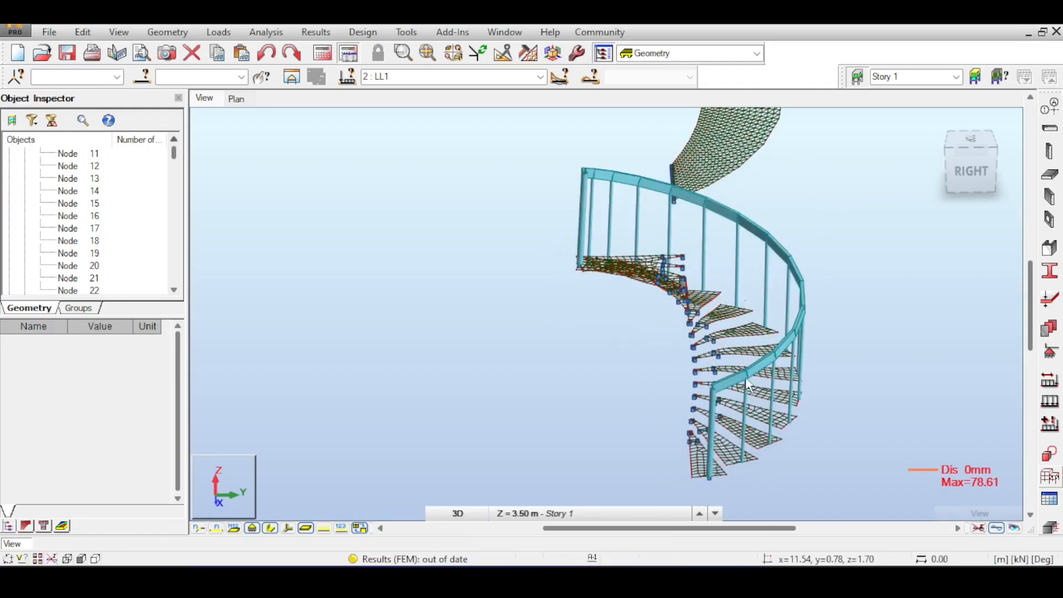
{"action": "left_click", "coordinate": [965, 169]}
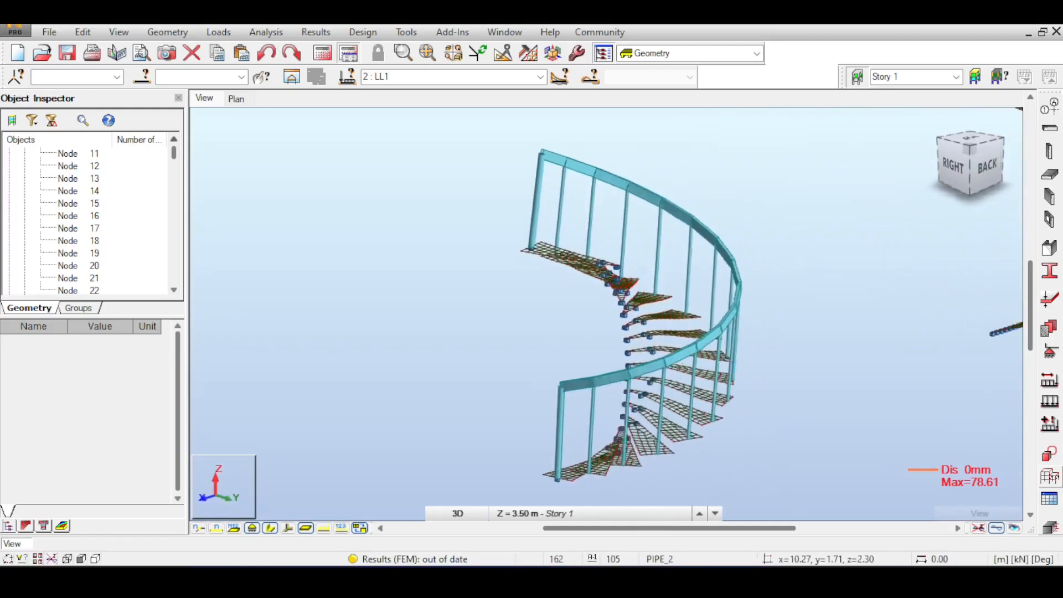
{"action": "left_click_drag", "start_coordinate": [930, 169], "coordinate": [963, 176]}
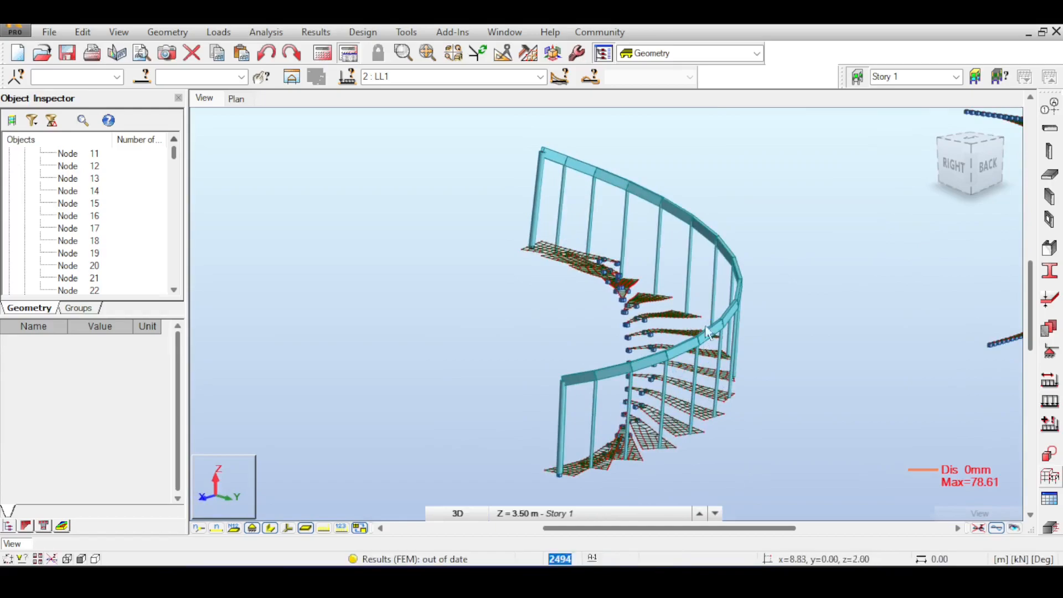
{"action": "scroll", "coordinate": [840, 375], "scroll_direction": "up", "scroll_amount": 1, "text": "shift"}
{"action": "scroll", "coordinate": [801, 370], "scroll_direction": "down", "scroll_amount": 3}
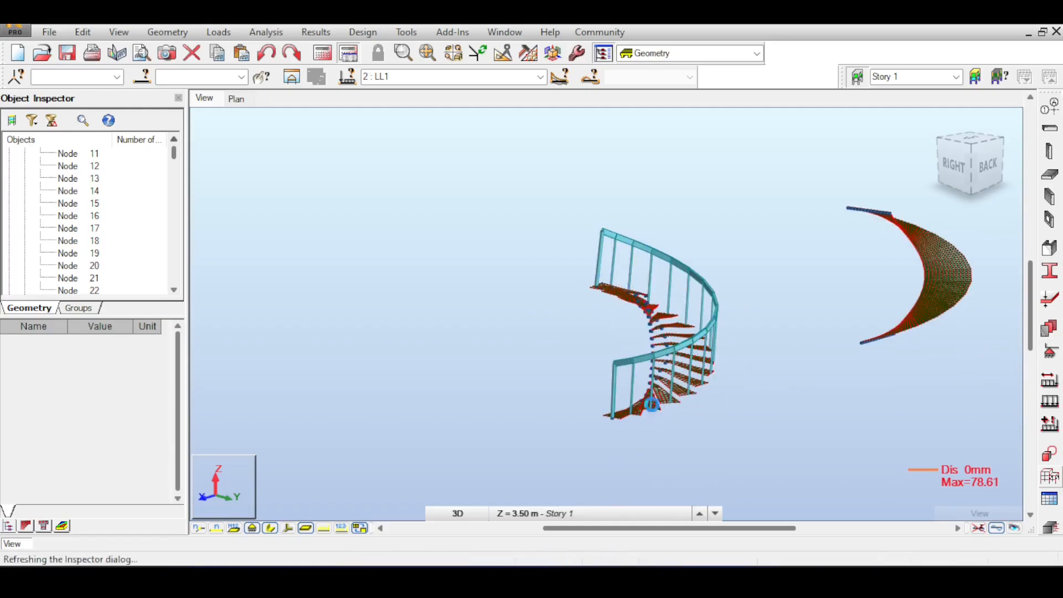
{"action": "scroll", "coordinate": [720, 305], "scroll_direction": "down", "scroll_amount": 2}
{"action": "middle_click_drag", "start_coordinate": [712, 227], "coordinate": [689, 250]}
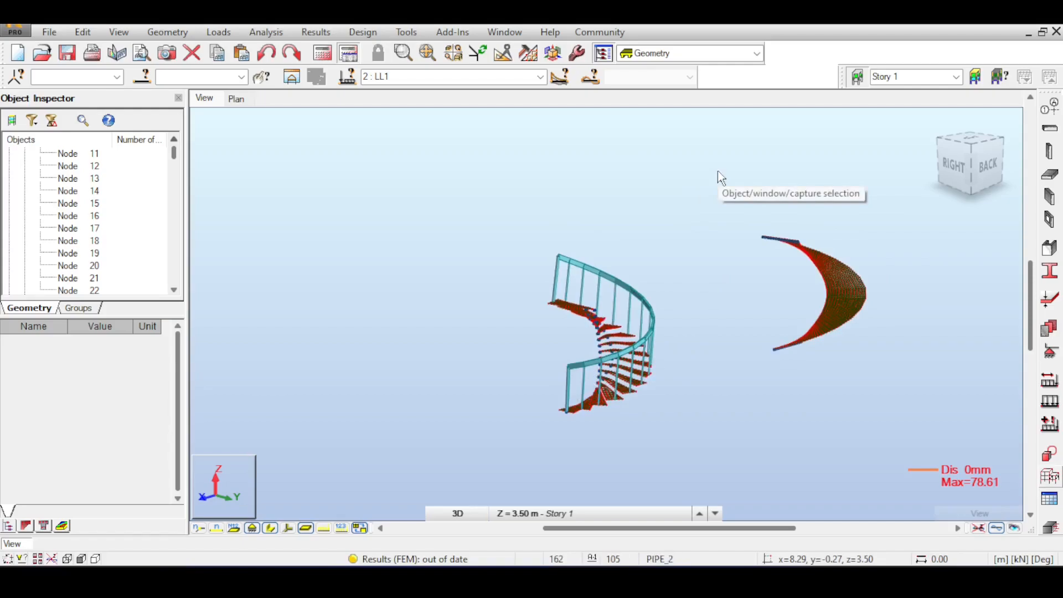
Step: Compare the railed spiral staircase with the cantilever staircase photos on the web page in Firefox, returning to the structural model to inspect it
{"action": "middle_click_drag", "start_coordinate": [742, 152], "coordinate": [684, 182]}
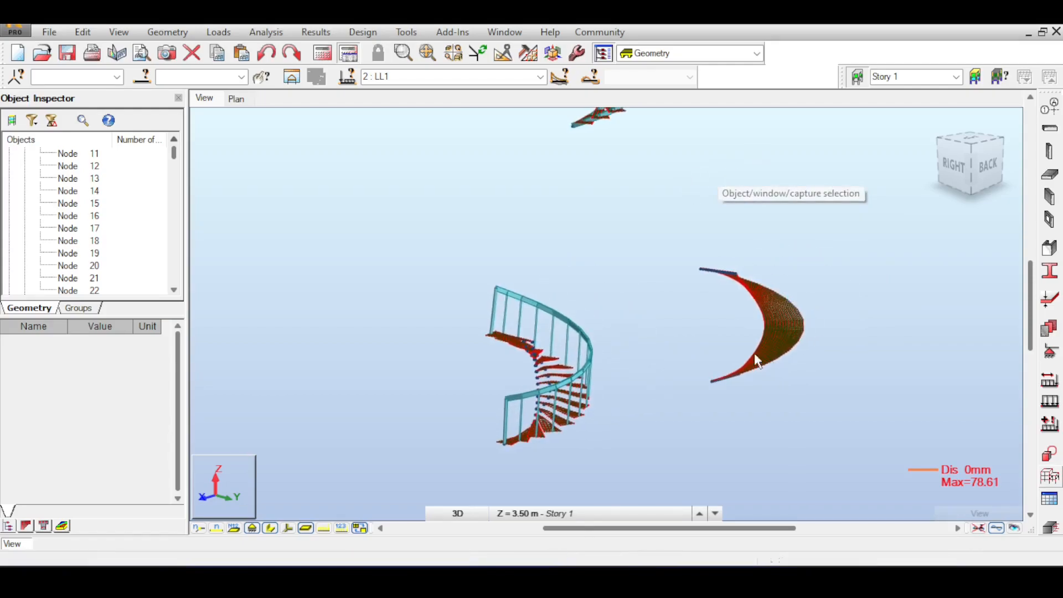
{"action": "scroll", "coordinate": [579, 365], "scroll_direction": "up", "scroll_amount": 2}
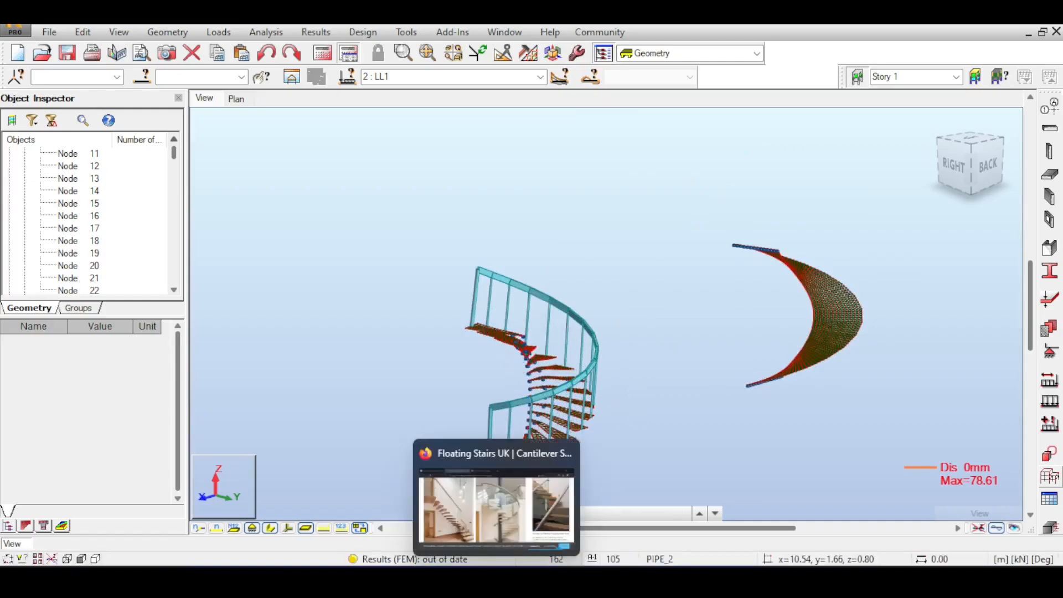
{"action": "left_click", "coordinate": [497, 579]}
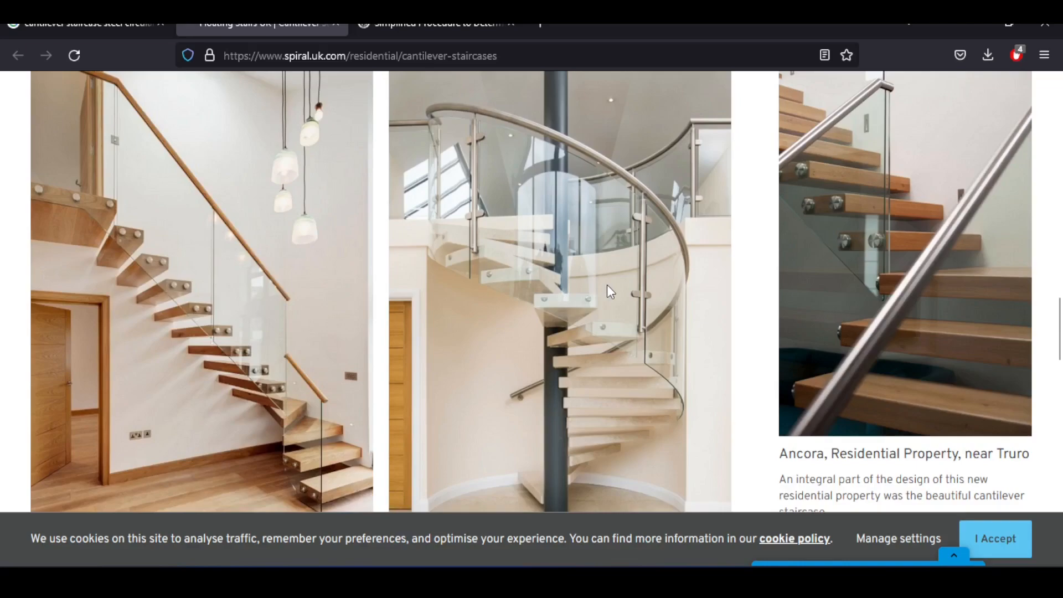
{"action": "left_click", "coordinate": [646, 579]}
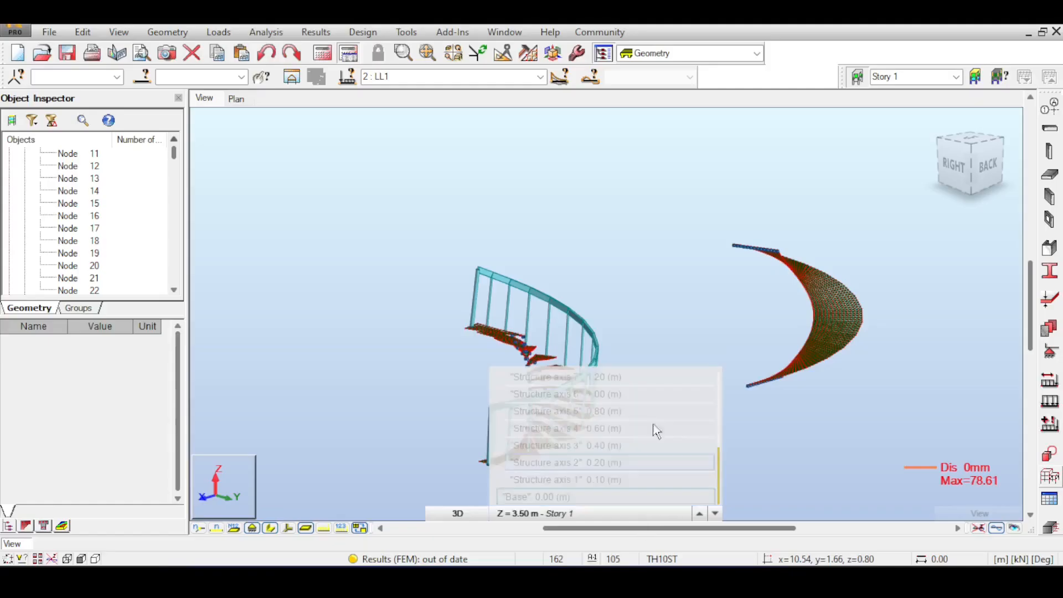
{"action": "middle_click_drag", "start_coordinate": [497, 261], "coordinate": [521, 201]}
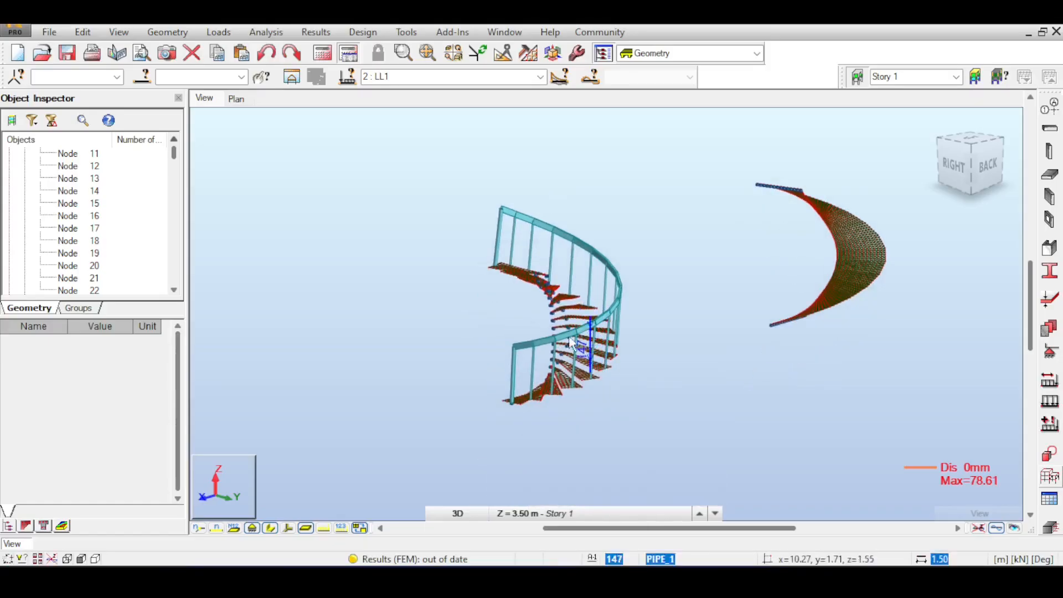
{"action": "scroll", "coordinate": [637, 304], "scroll_direction": "down", "scroll_amount": 5}
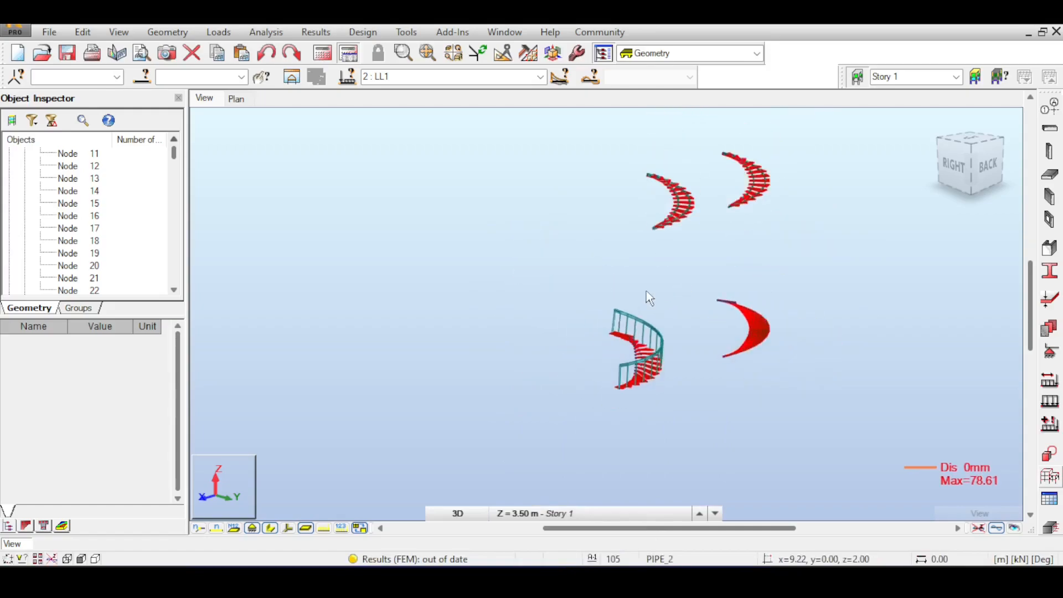
{"action": "scroll", "coordinate": [658, 356], "scroll_direction": "up", "scroll_amount": 2}
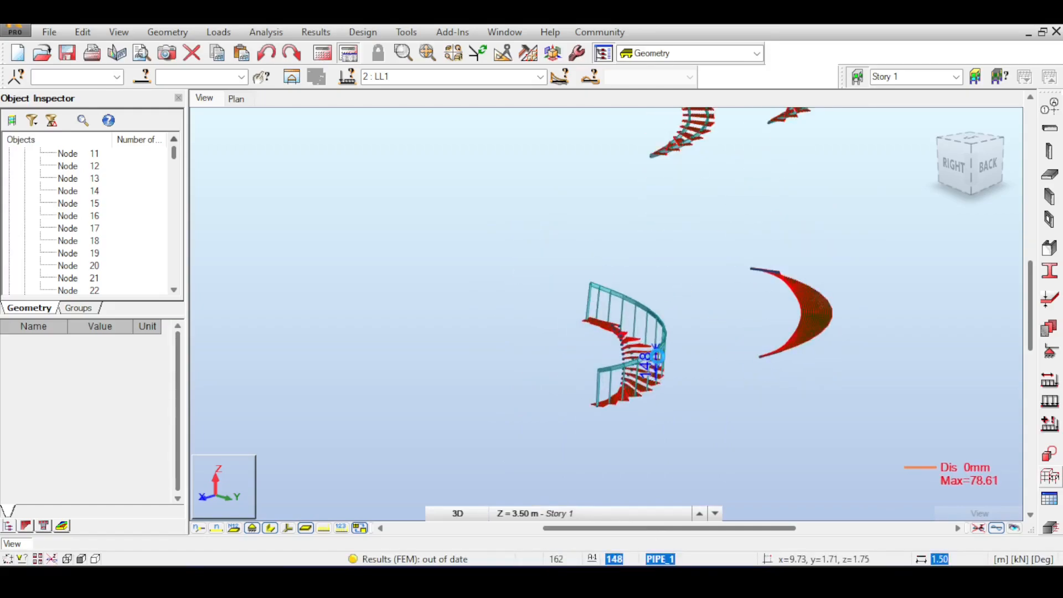
{"action": "scroll", "coordinate": [657, 356], "scroll_direction": "up", "scroll_amount": 2}
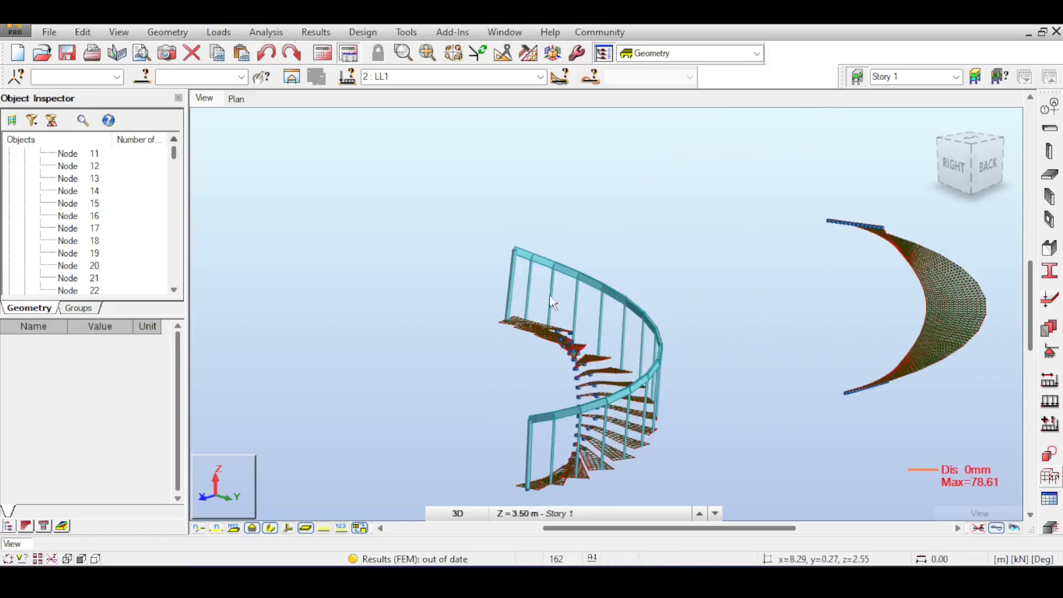
Step: Hide the rendered section shapes of the members and turn the model to a front-right view with the top faces visible
{"action": "left_click", "coordinate": [979, 528]}
{"action": "scroll", "coordinate": [614, 221], "scroll_direction": "down", "scroll_amount": 2}
{"action": "middle_click_drag", "start_coordinate": [613, 189], "coordinate": [559, 197]}
{"action": "left_click_drag", "start_coordinate": [955, 165], "coordinate": [971, 182]}
{"action": "scroll", "coordinate": [702, 131], "scroll_direction": "down", "scroll_amount": 2}
{"action": "middle_click_drag", "start_coordinate": [702, 131], "coordinate": [689, 216]}
{"action": "left_click_drag", "start_coordinate": [958, 174], "coordinate": [986, 157]}
{"action": "middle_click_drag", "start_coordinate": [711, 165], "coordinate": [766, 218]}
{"action": "scroll", "coordinate": [689, 203], "scroll_direction": "up", "scroll_amount": 3}
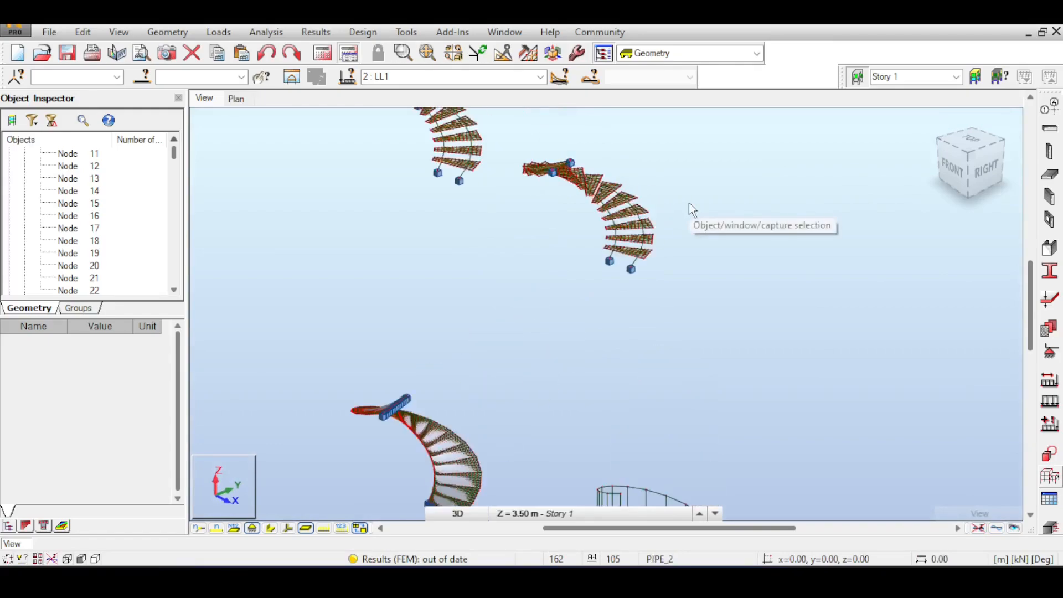
Step: Examine the beam-supported spiral flight with its separate treads, curved beams and end supports
{"action": "middle_click_drag", "start_coordinate": [640, 164], "coordinate": [690, 193]}
{"action": "scroll", "coordinate": [690, 192], "scroll_direction": "up", "scroll_amount": 2}
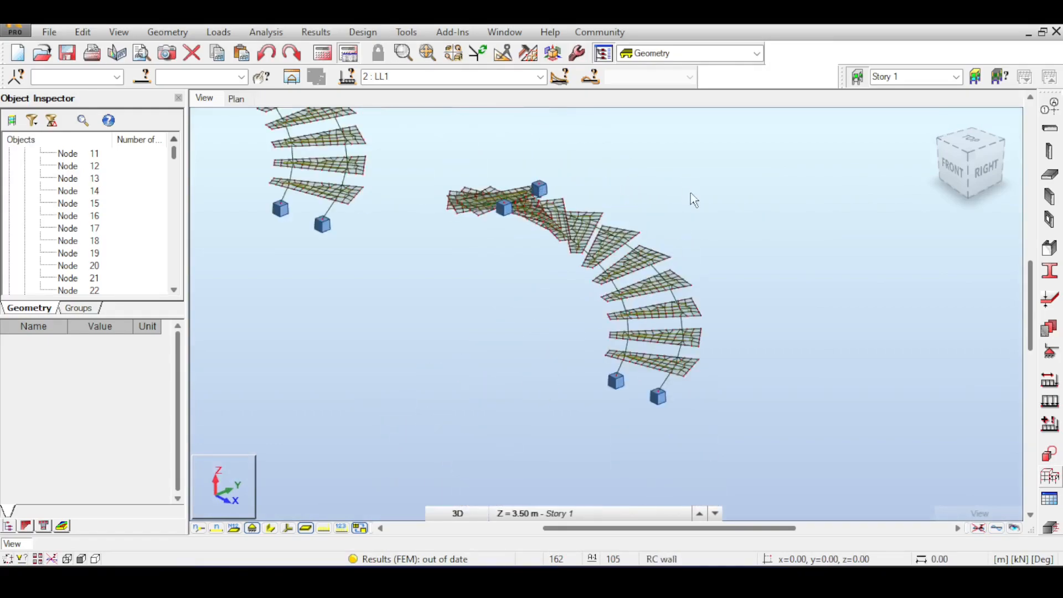
{"action": "scroll", "coordinate": [690, 193], "scroll_direction": "down", "scroll_amount": 2}
{"action": "scroll", "coordinate": [633, 197], "scroll_direction": "up", "scroll_amount": 2}
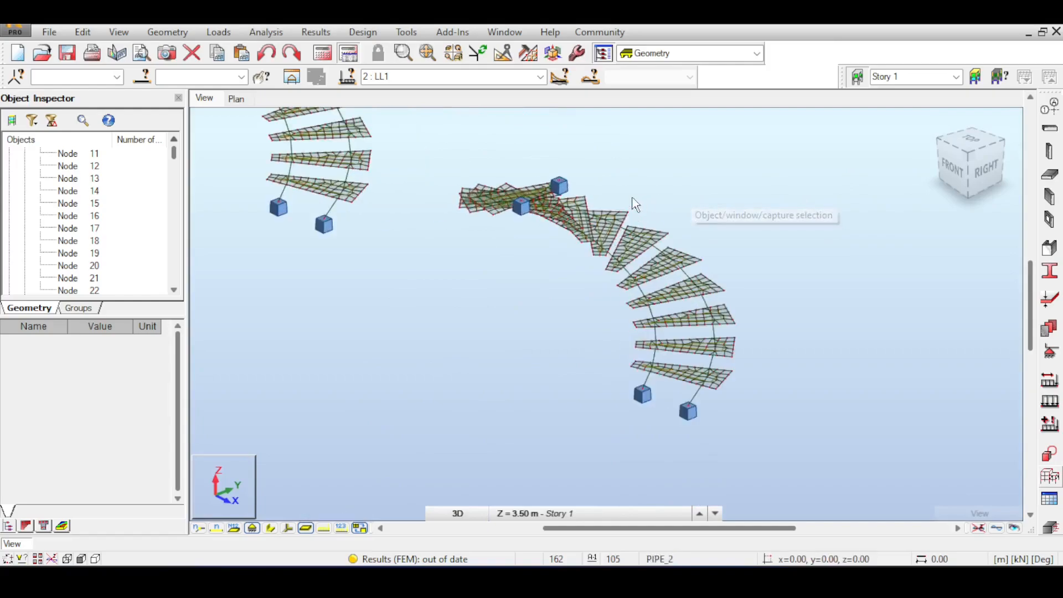
{"action": "scroll", "coordinate": [633, 197], "scroll_direction": "down", "scroll_amount": 2}
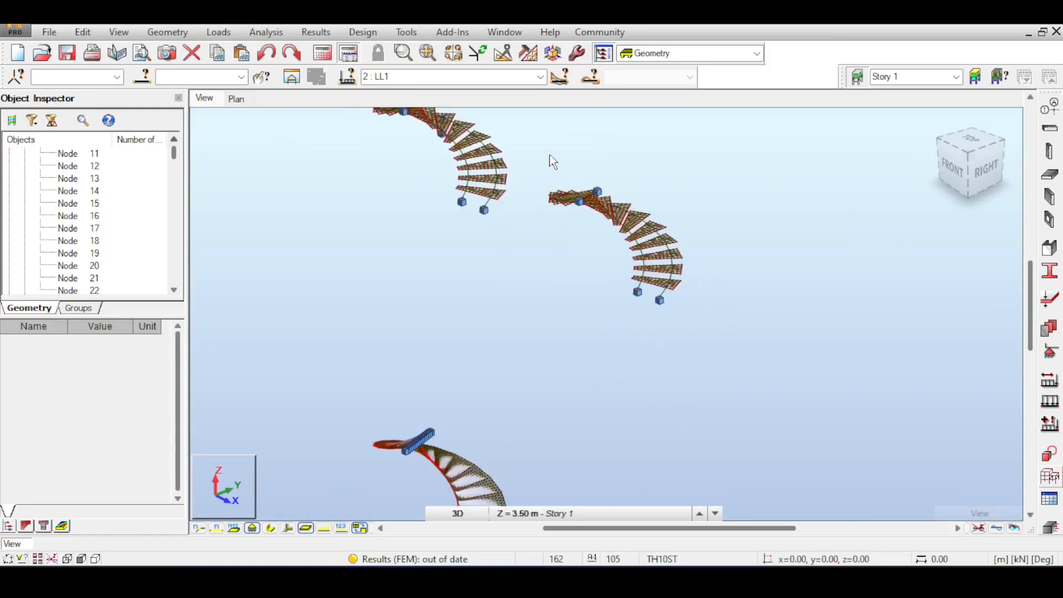
{"action": "left_click_drag", "start_coordinate": [647, 242], "coordinate": [740, 317]}
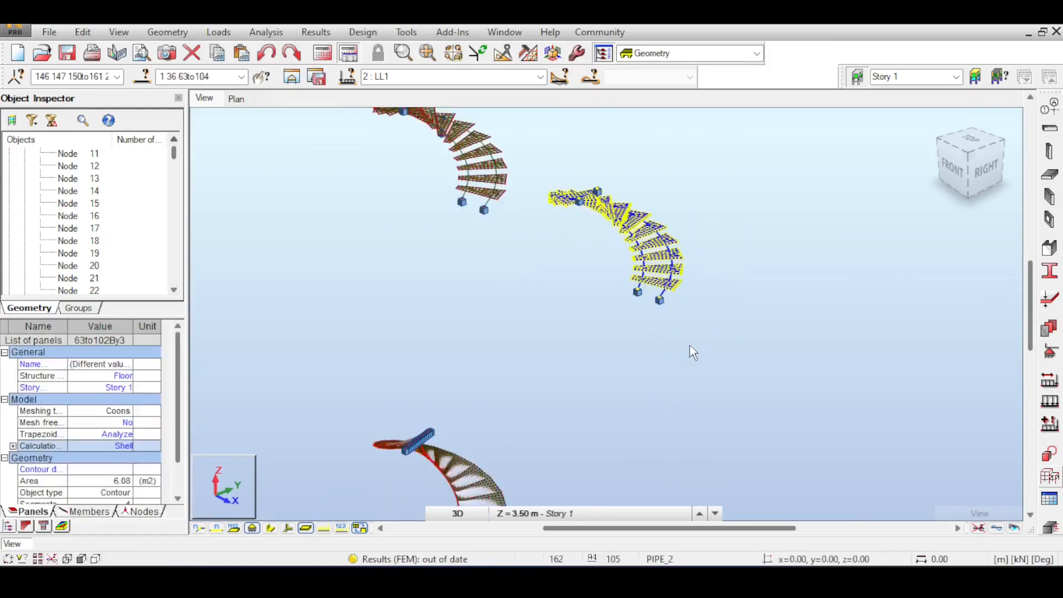
{"action": "left_click", "coordinate": [620, 227]}
{"action": "scroll", "coordinate": [621, 229], "scroll_direction": "up", "scroll_amount": 1}
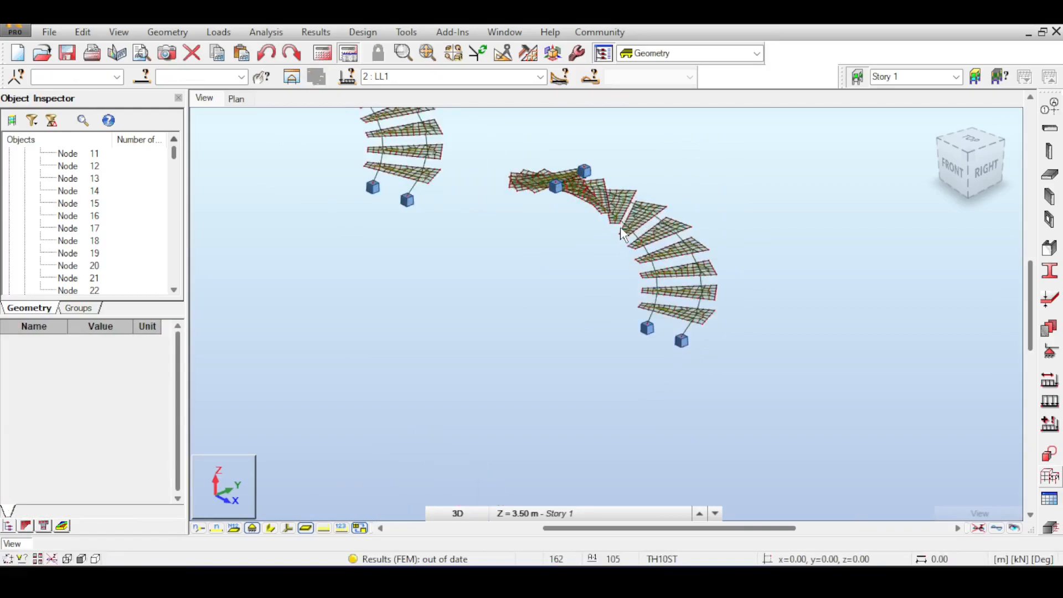
{"action": "middle_click_drag", "start_coordinate": [707, 159], "coordinate": [789, 160]}
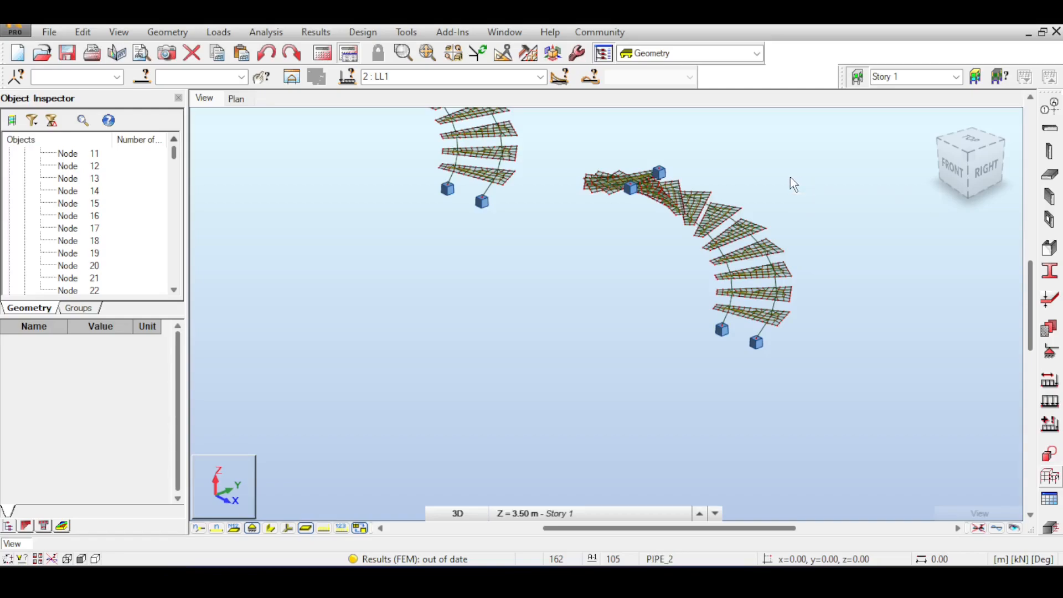
Step: Examine the curved slab stair and its supported ends from a higher viewing angle
{"action": "middle_click_drag", "start_coordinate": [606, 374], "coordinate": [648, 249]}
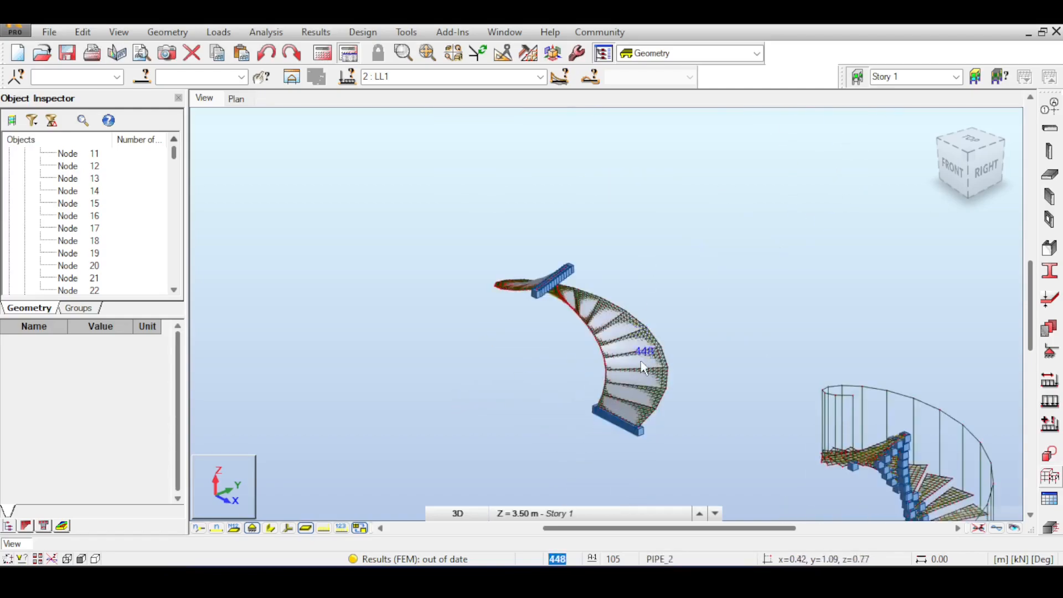
{"action": "scroll", "coordinate": [645, 365], "scroll_direction": "up", "scroll_amount": 3}
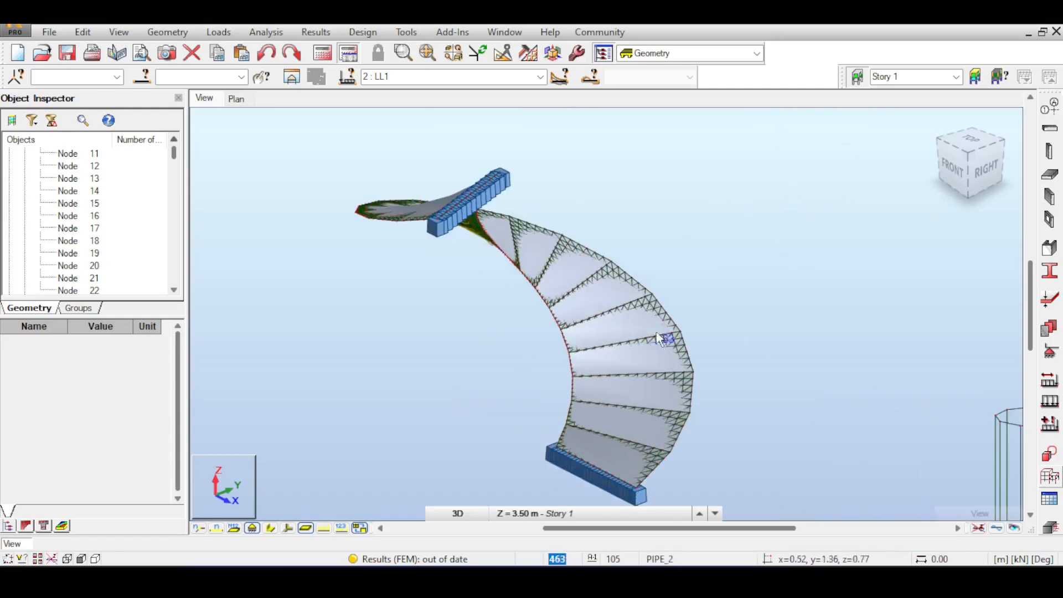
{"action": "middle_click_drag", "start_coordinate": [657, 339], "coordinate": [738, 280]}
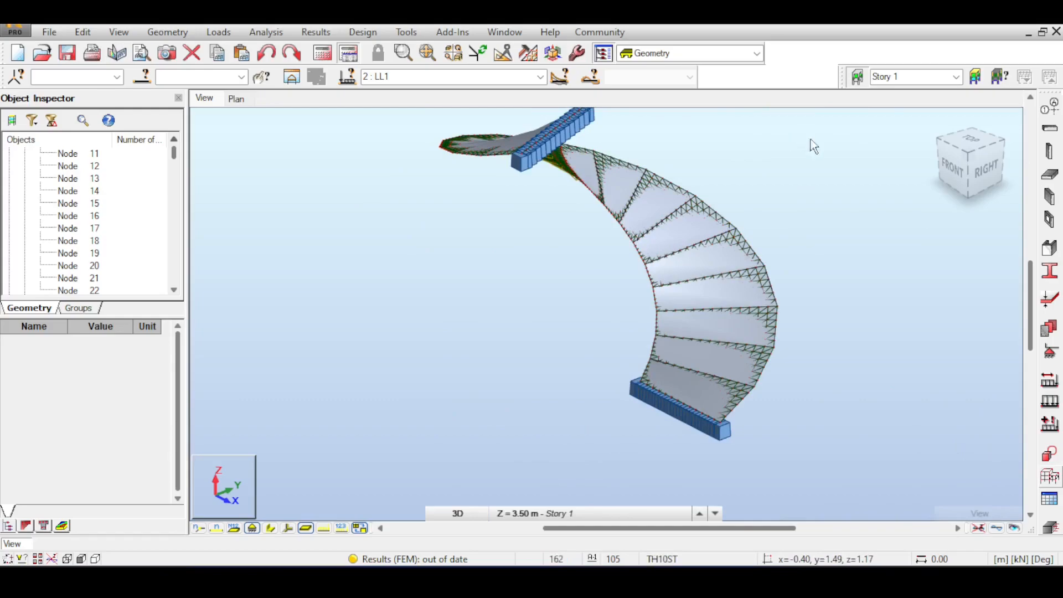
{"action": "left_click", "coordinate": [962, 145]}
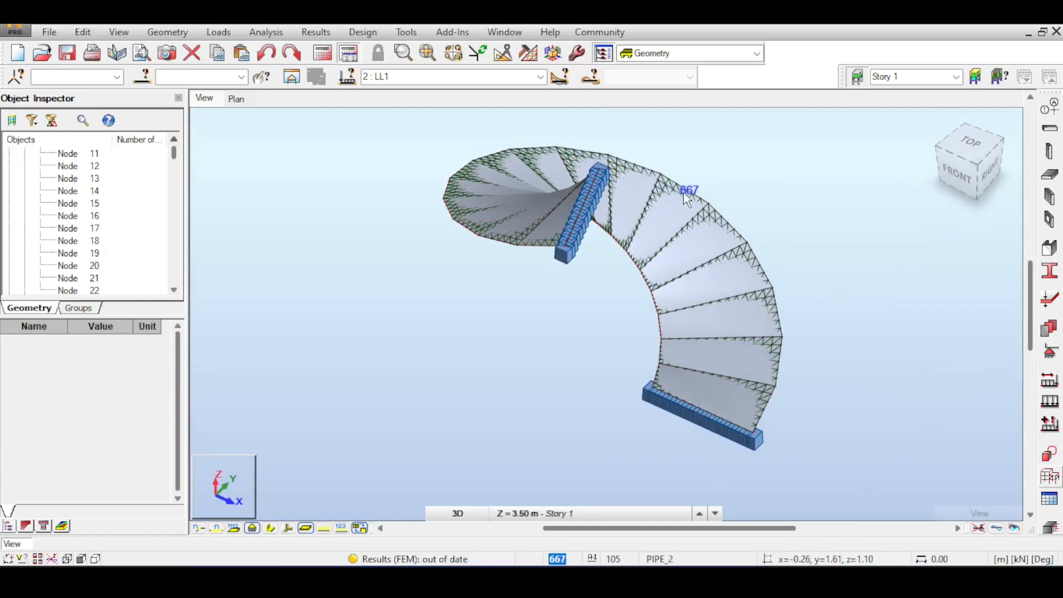
{"action": "scroll", "coordinate": [732, 184], "scroll_direction": "down", "scroll_amount": 2}
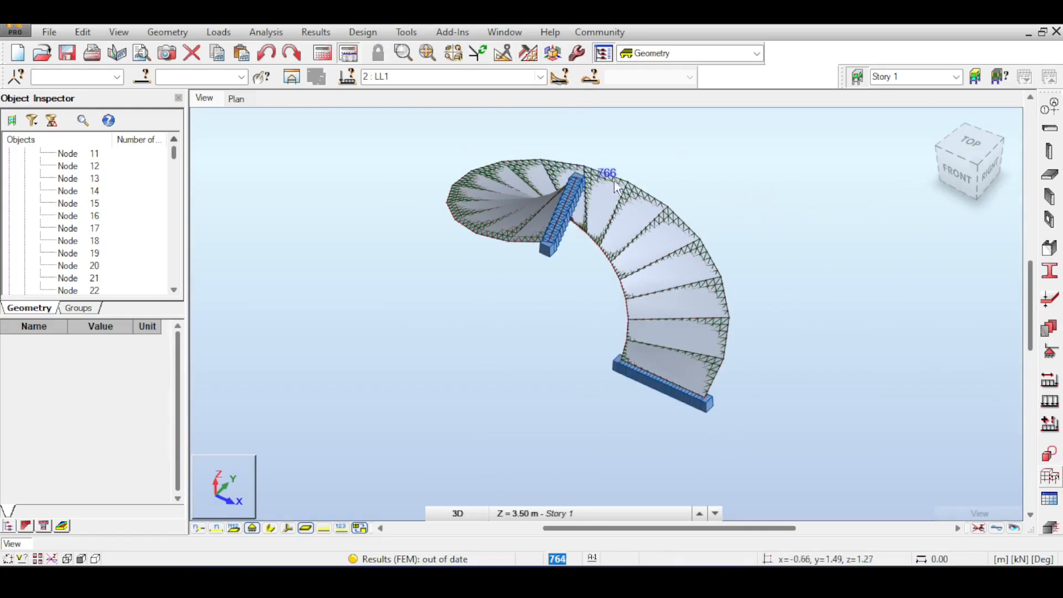
{"action": "scroll", "coordinate": [614, 186], "scroll_direction": "down", "scroll_amount": 3}
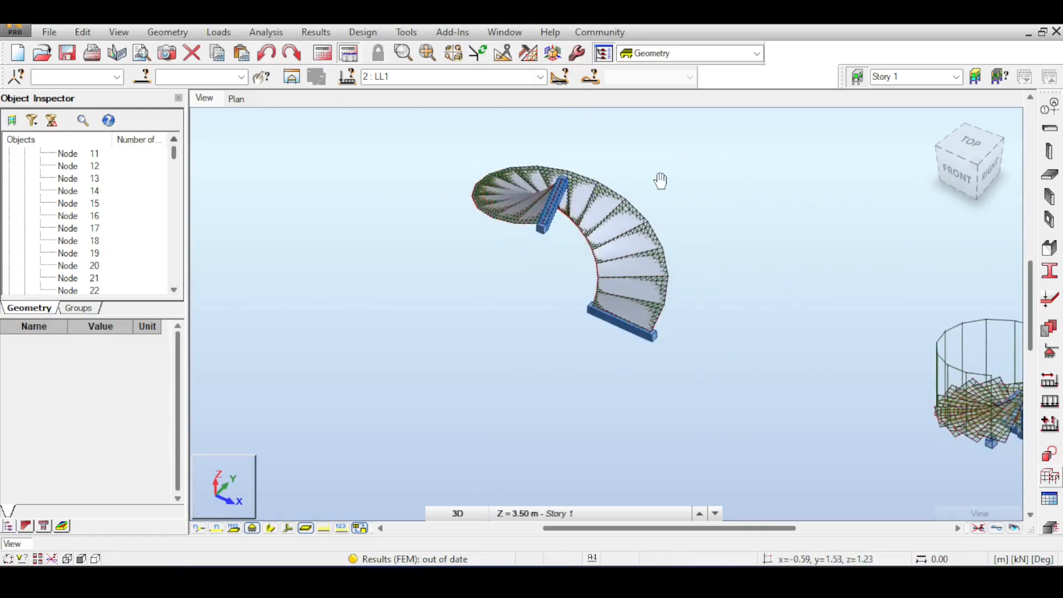
Step: Open the required reinforcement design for slabs with the curved slab stair in view
{"action": "left_click", "coordinate": [367, 31]}
{"action": "left_click", "coordinate": [461, 173]}
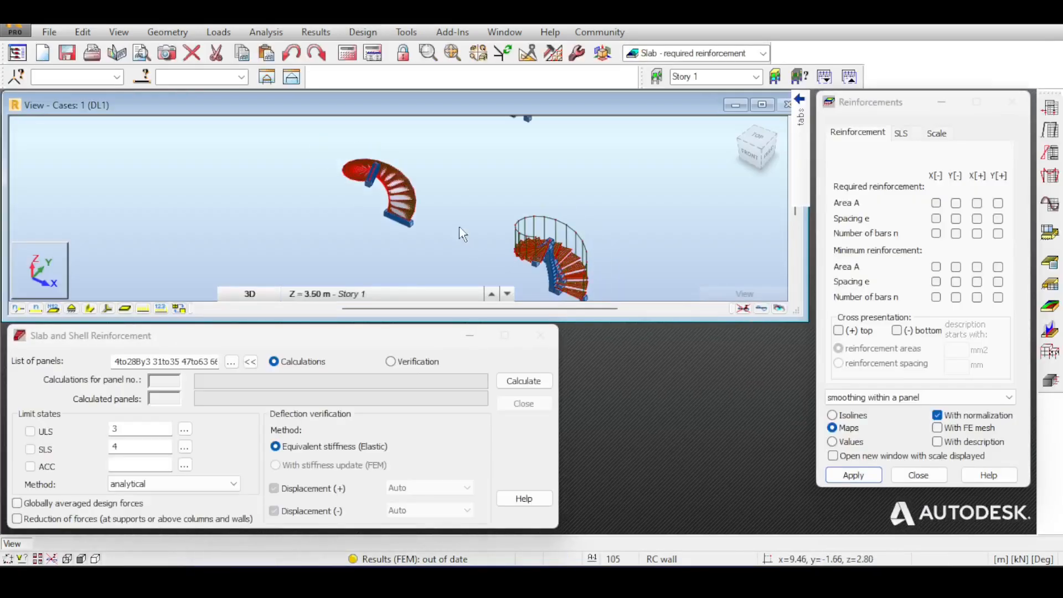
{"action": "middle_click_drag", "start_coordinate": [421, 203], "coordinate": [491, 228]}
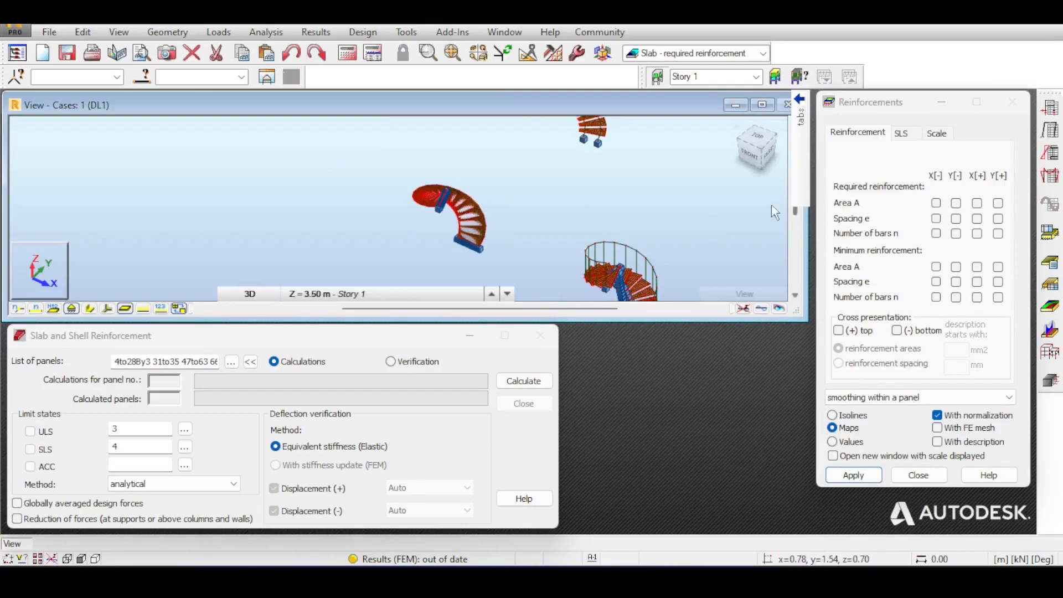
Step: Calculate the required reinforcement for the curved slab stair's panels 127 to 142 and display the area A map for X[-]
{"action": "left_click_drag", "start_coordinate": [395, 166], "coordinate": [513, 260]}
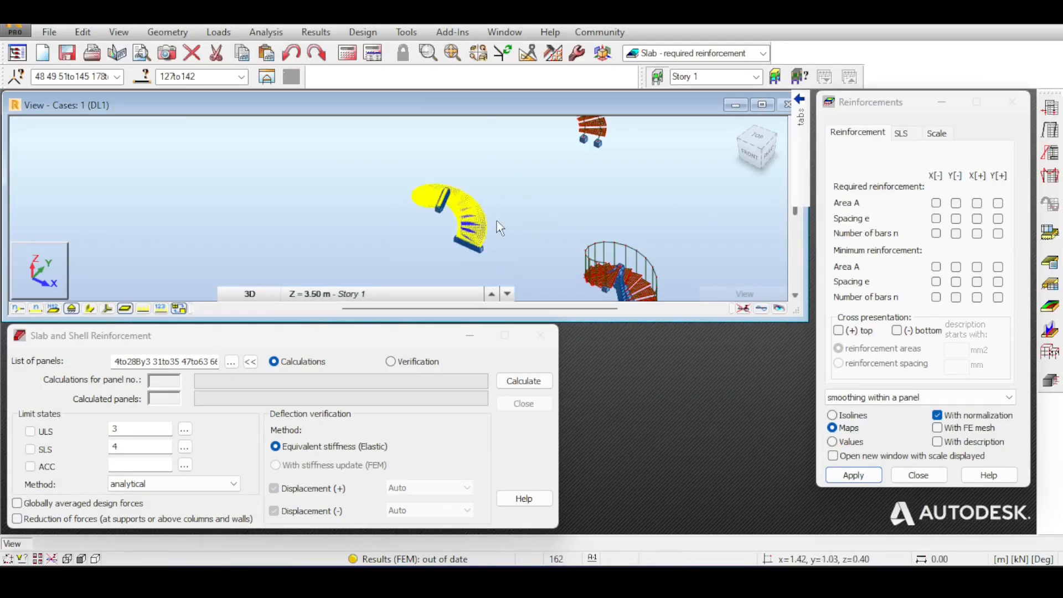
{"action": "scroll", "coordinate": [497, 221], "scroll_direction": "down", "scroll_amount": 3}
{"action": "scroll", "coordinate": [487, 221], "scroll_direction": "up", "scroll_amount": 3}
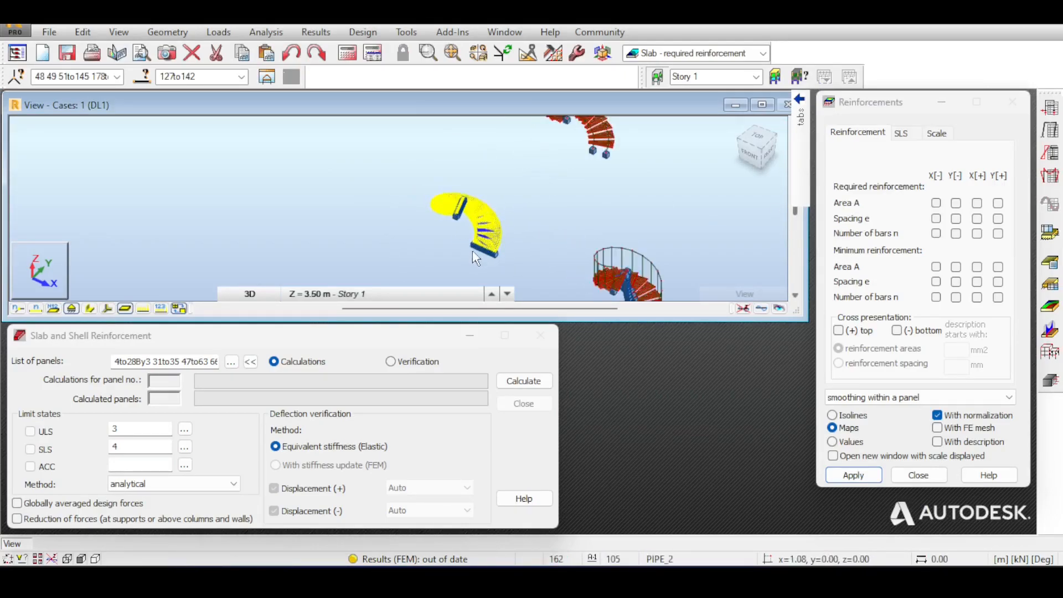
{"action": "left_click", "coordinate": [524, 381]}
{"action": "scroll", "coordinate": [457, 219], "scroll_direction": "up", "scroll_amount": 2}
{"action": "scroll", "coordinate": [480, 175], "scroll_direction": "down", "scroll_amount": 3}
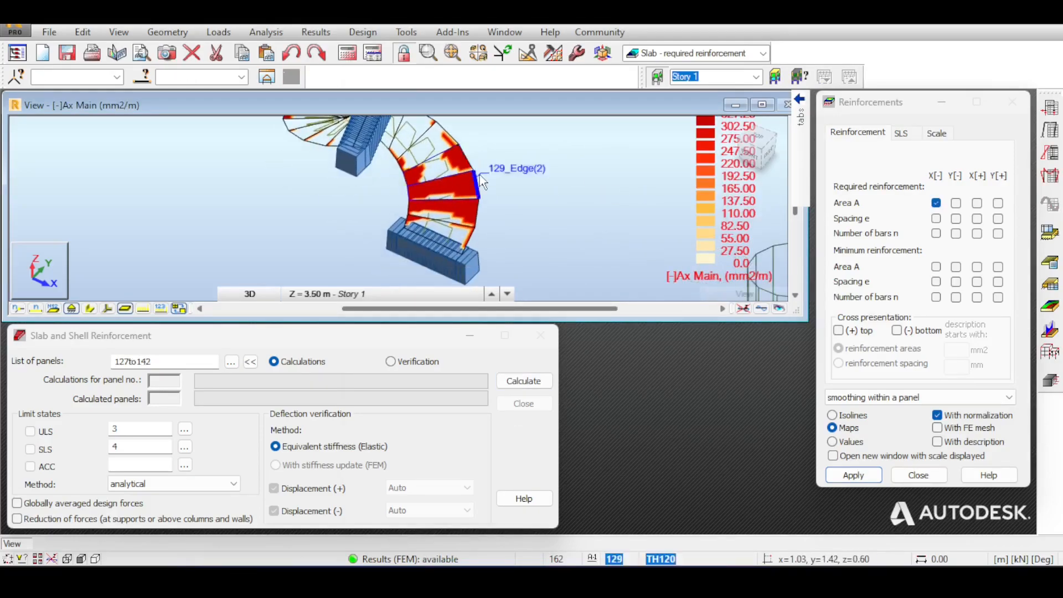
{"action": "left_click", "coordinate": [71, 309]}
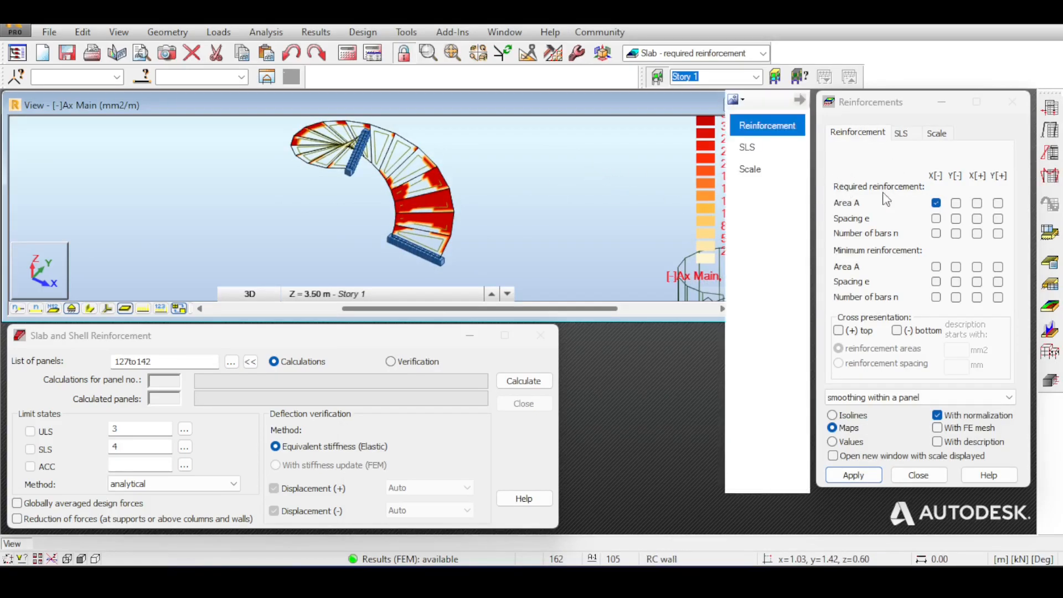
Step: Display the required reinforcement area A map for Y[-] instead of X[-] on the curved slab stair
{"action": "left_click", "coordinate": [956, 203]}
{"action": "left_click", "coordinate": [936, 204]}
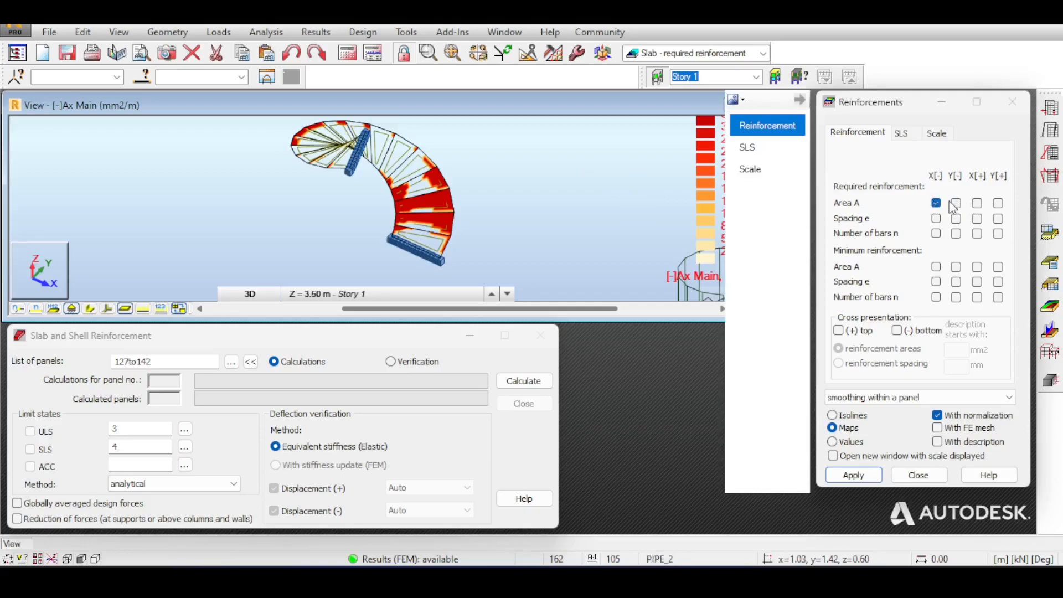
{"action": "left_click", "coordinate": [956, 203]}
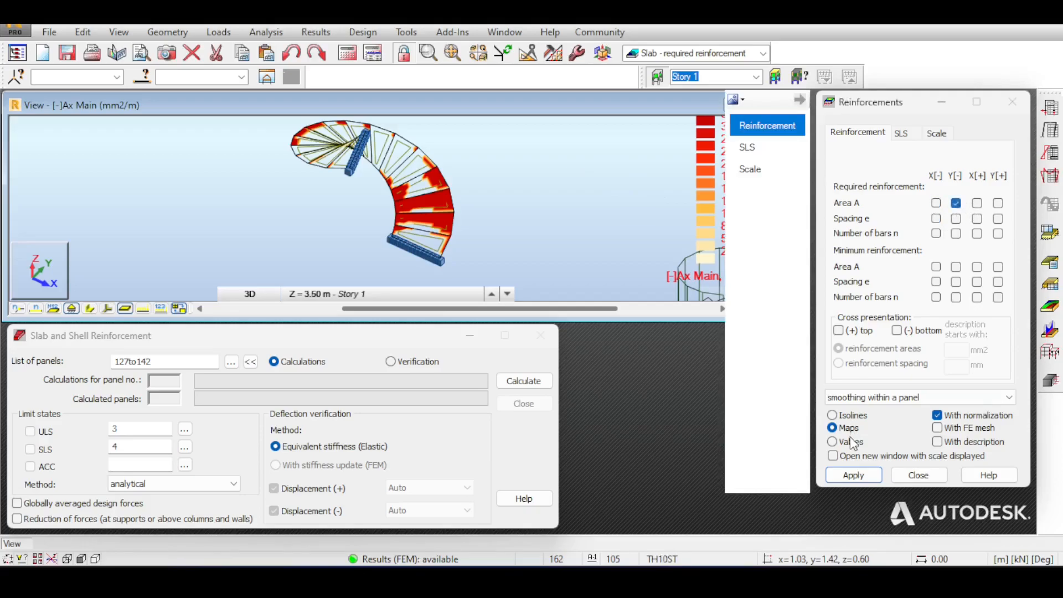
{"action": "left_click", "coordinate": [854, 475]}
Step: Display the required reinforcement area A maps for X[+] and Y[+] on the curved slab stair and inspect the Y[+] map
{"action": "left_click", "coordinate": [977, 204]}
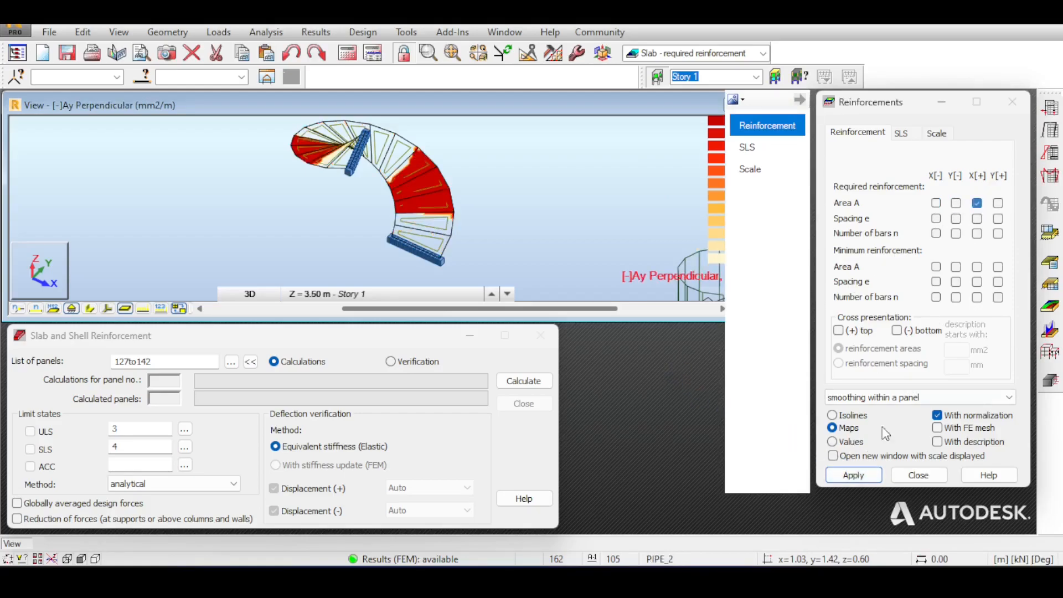
{"action": "left_click", "coordinate": [852, 475]}
{"action": "left_click", "coordinate": [998, 204]}
{"action": "left_click", "coordinate": [853, 475]}
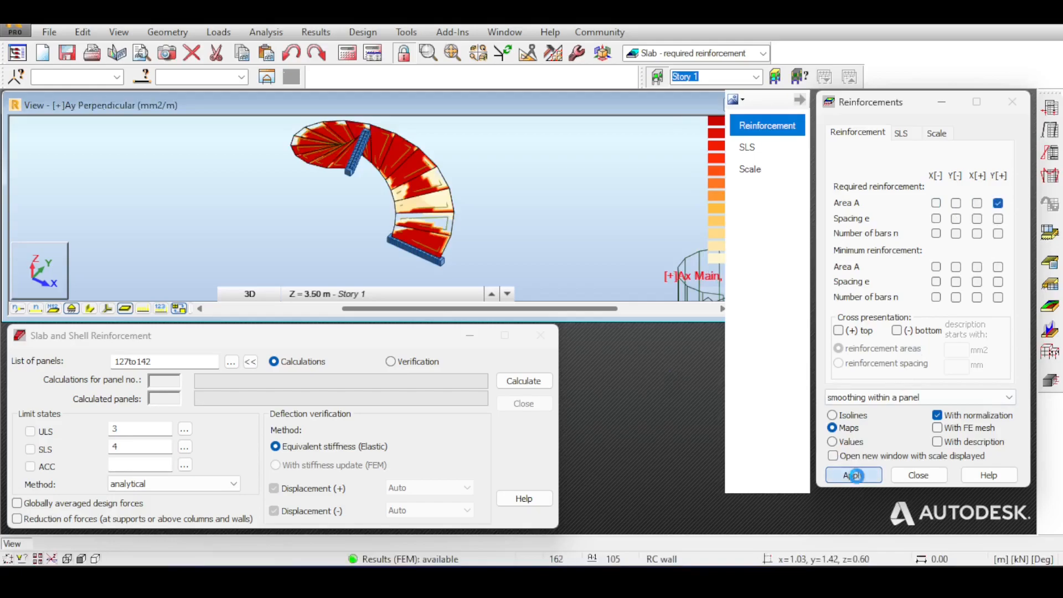
{"action": "left_click", "coordinate": [568, 261]}
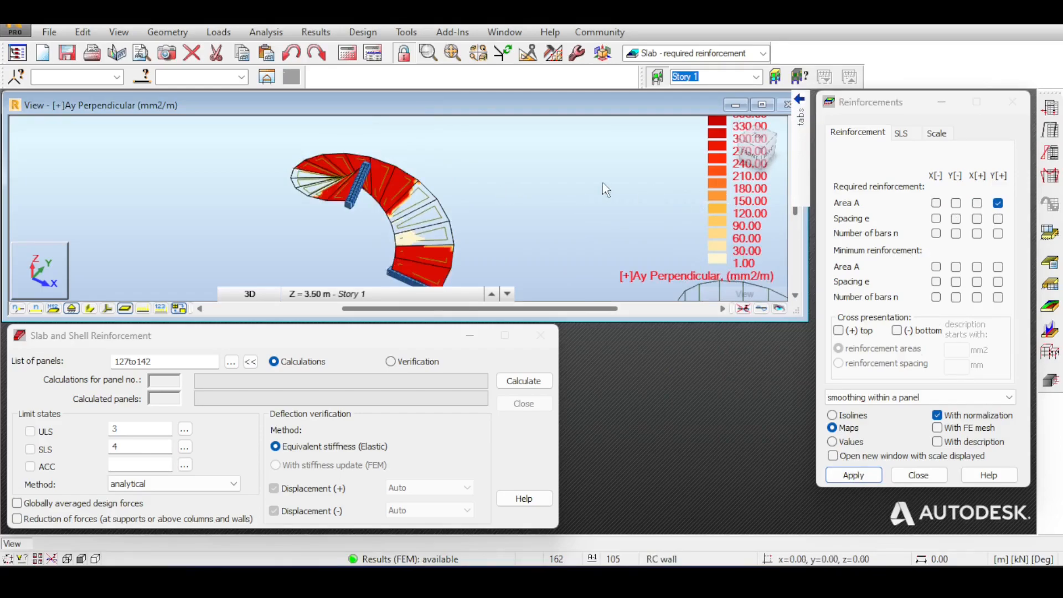
{"action": "middle_click_drag", "start_coordinate": [621, 168], "coordinate": [599, 160]}
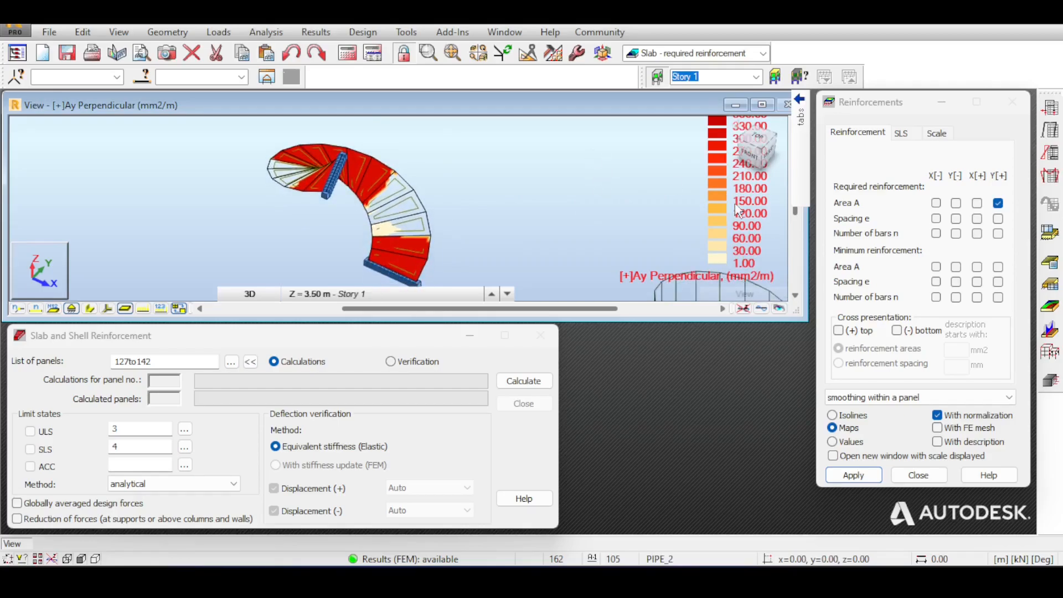
{"action": "scroll", "coordinate": [723, 202], "scroll_direction": "down", "scroll_amount": 1}
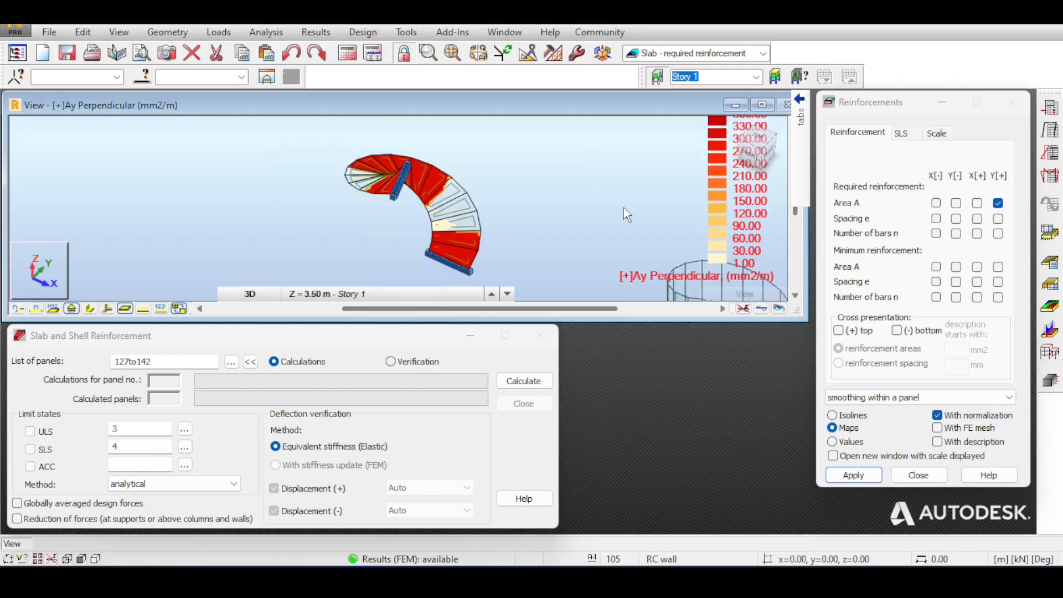
{"action": "middle_click_drag", "start_coordinate": [551, 185], "coordinate": [582, 194]}
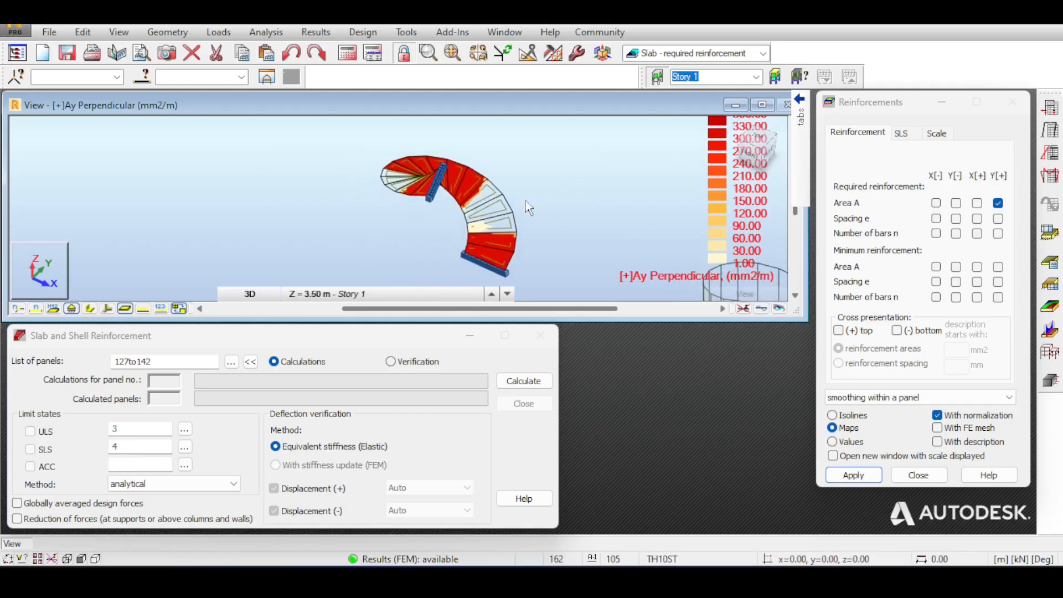
Step: Examine the Y[+] required reinforcement map along the curved slab stair, from the upper support down to the lower support
{"action": "scroll", "coordinate": [471, 176], "scroll_direction": "up", "scroll_amount": 2}
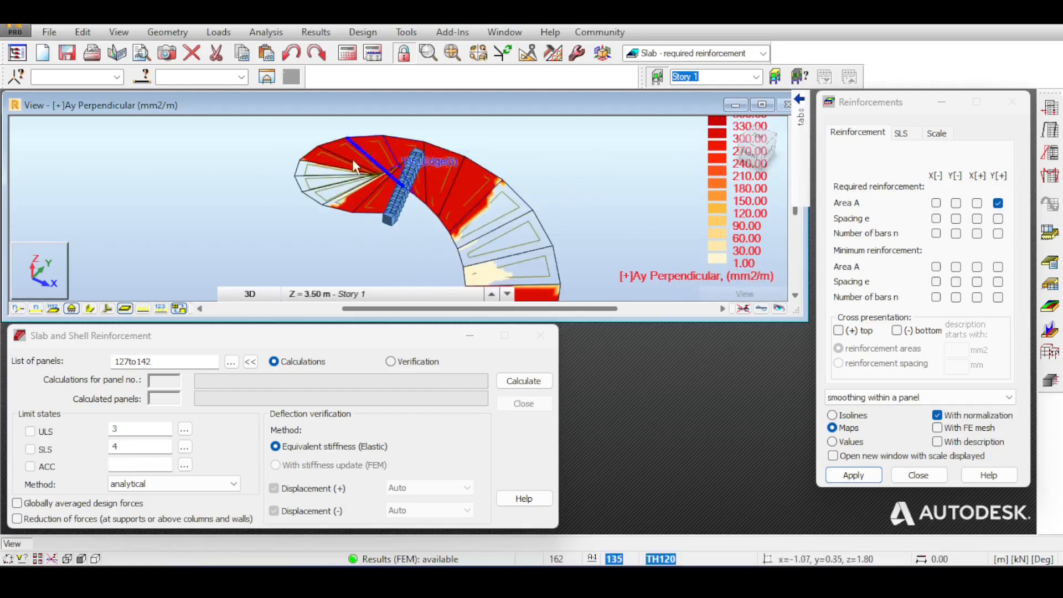
{"action": "middle_click_drag", "start_coordinate": [611, 236], "coordinate": [609, 192]}
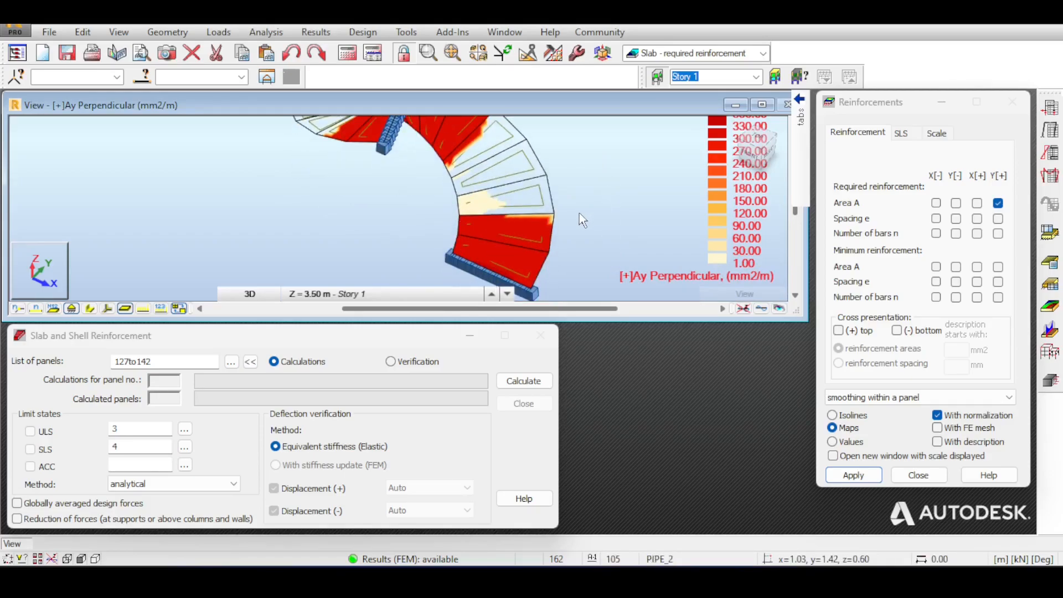
{"action": "middle_click_drag", "start_coordinate": [616, 167], "coordinate": [614, 193]}
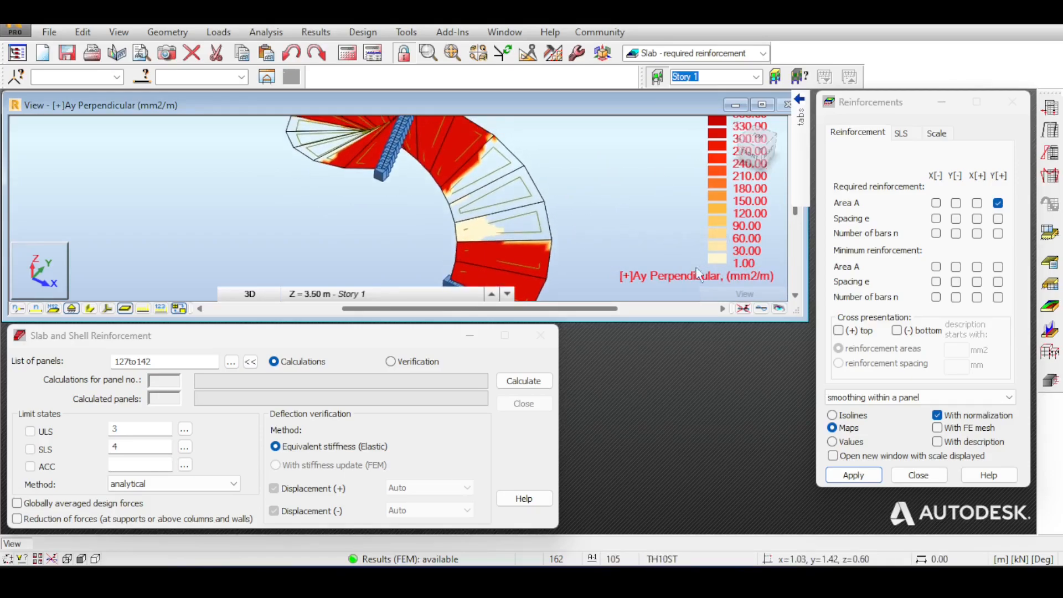
{"action": "scroll", "coordinate": [648, 201], "scroll_direction": "down", "scroll_amount": 2}
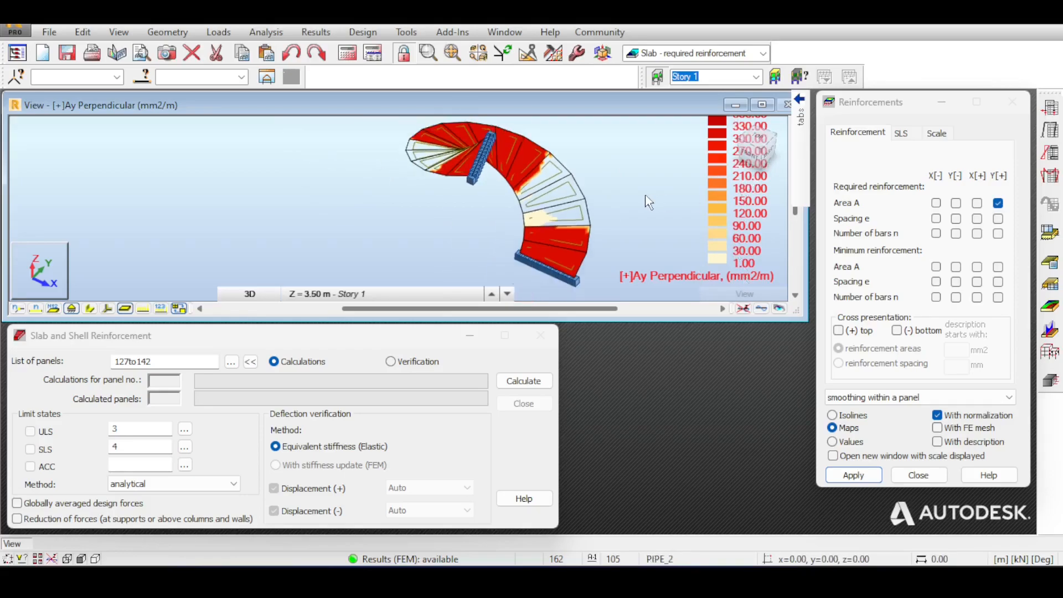
{"action": "middle_click_drag", "start_coordinate": [658, 145], "coordinate": [637, 166]}
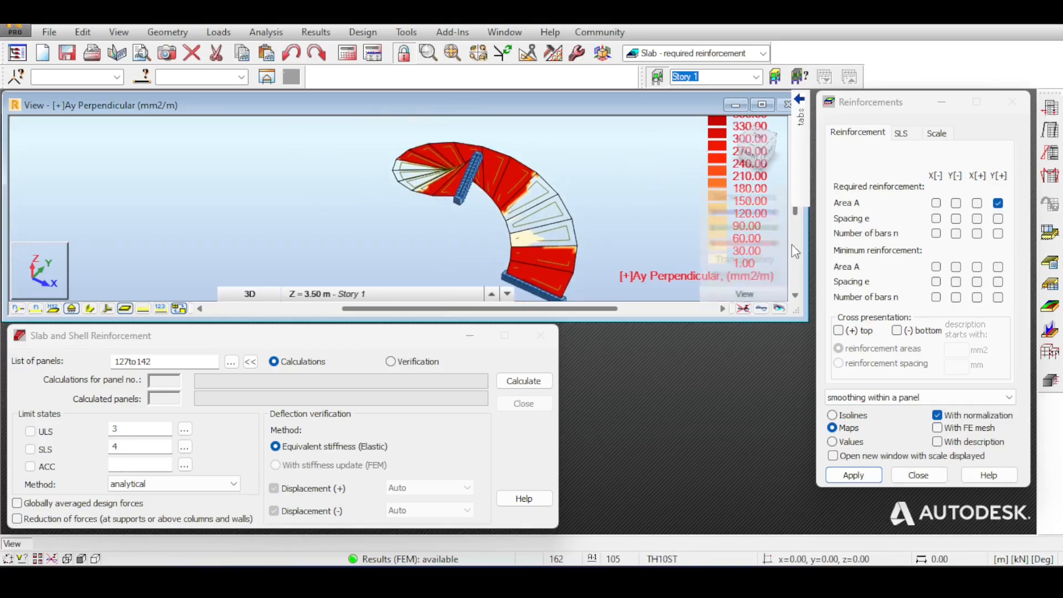
{"action": "left_click_drag", "start_coordinate": [795, 209], "coordinate": [796, 202]}
{"action": "scroll", "coordinate": [690, 214], "scroll_direction": "down", "scroll_amount": 1}
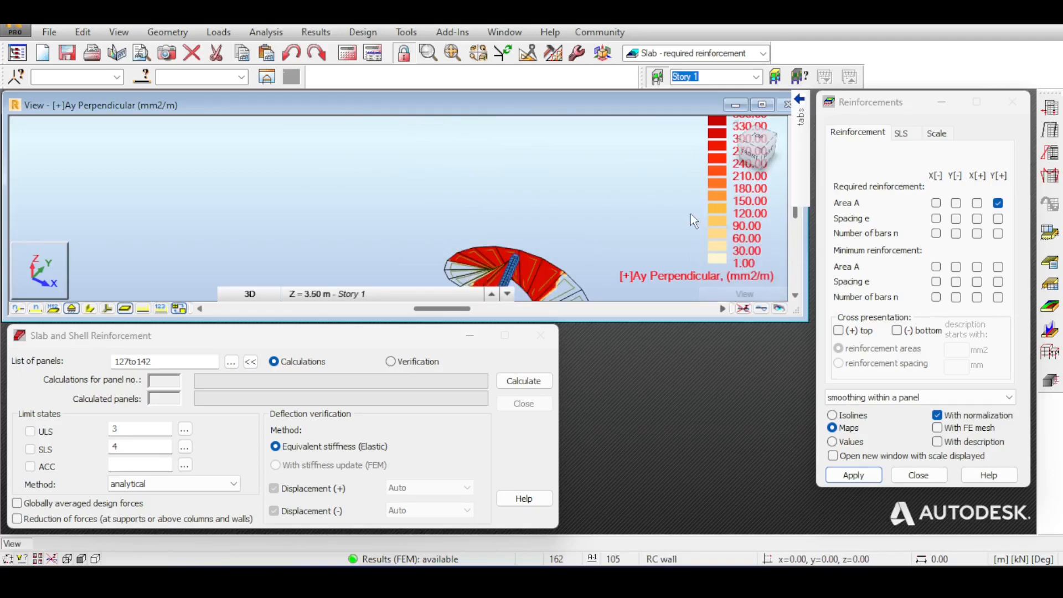
{"action": "middle_click_drag", "start_coordinate": [691, 214], "coordinate": [686, 129]}
Step: Maximize the model view and move the Reinforcements dialog clear of the curved slab stair
{"action": "left_click", "coordinate": [763, 104]}
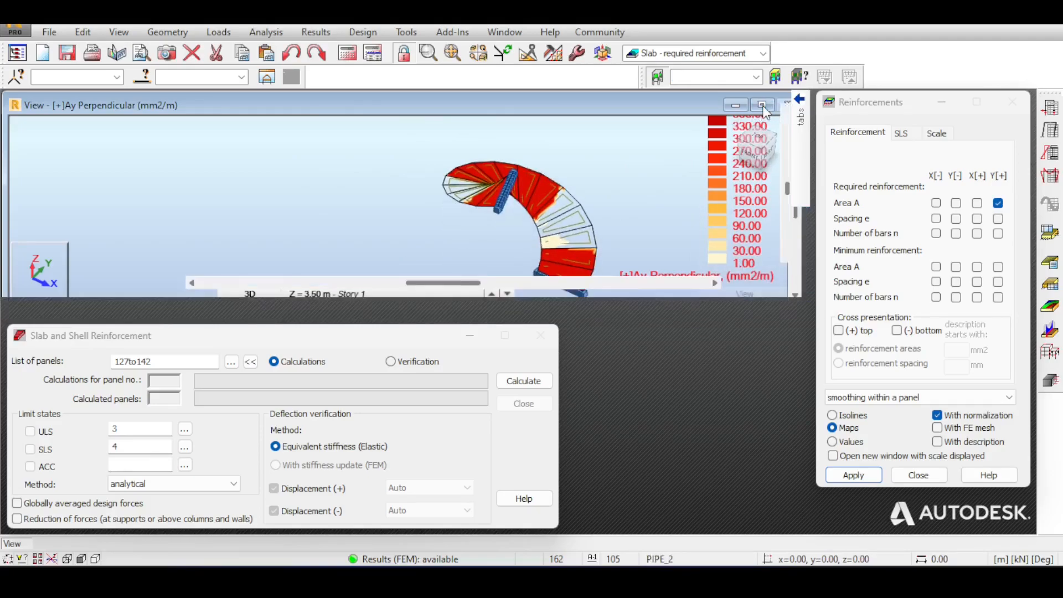
{"action": "middle_click_drag", "start_coordinate": [916, 219], "coordinate": [894, 235]}
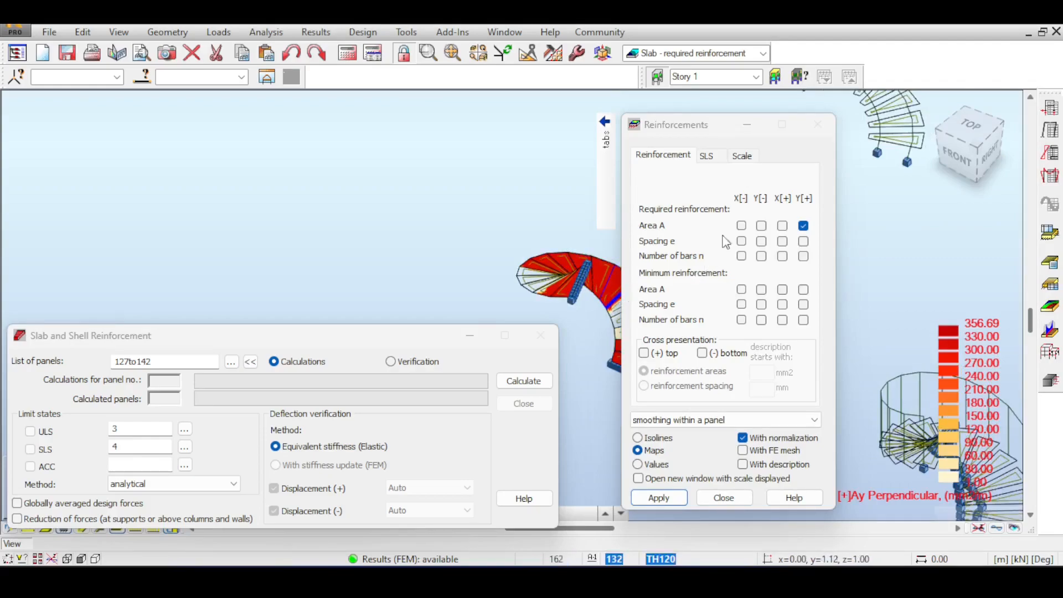
{"action": "left_click_drag", "start_coordinate": [736, 126], "coordinate": [776, 117]}
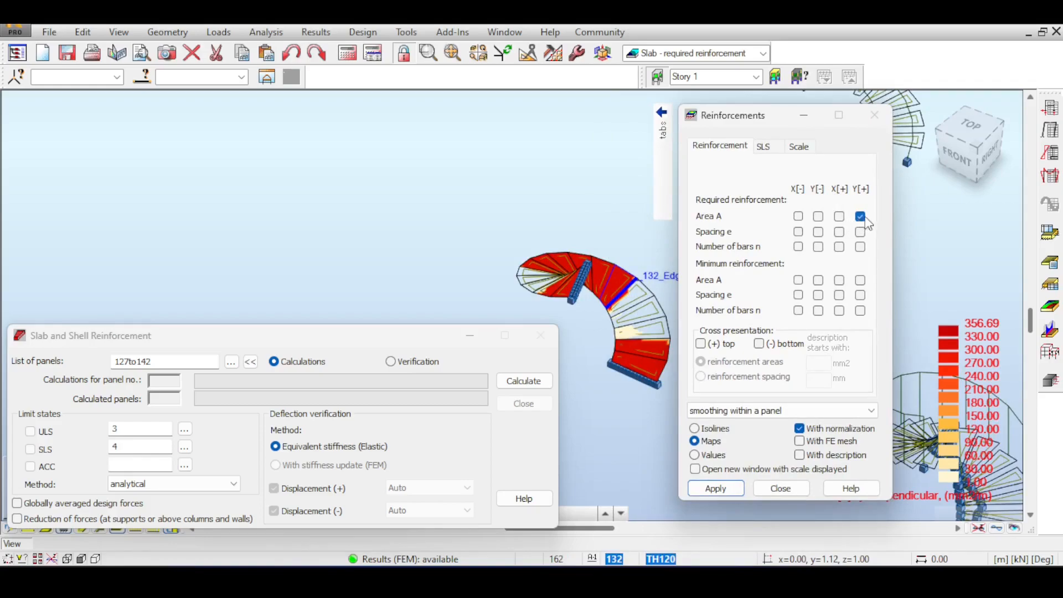
Step: Display the required reinforcement area A maps for X[+], Y[-], X[-] and Y[+] one after another on the curved slab stair
{"action": "left_click", "coordinate": [839, 216]}
{"action": "left_click", "coordinate": [737, 489]}
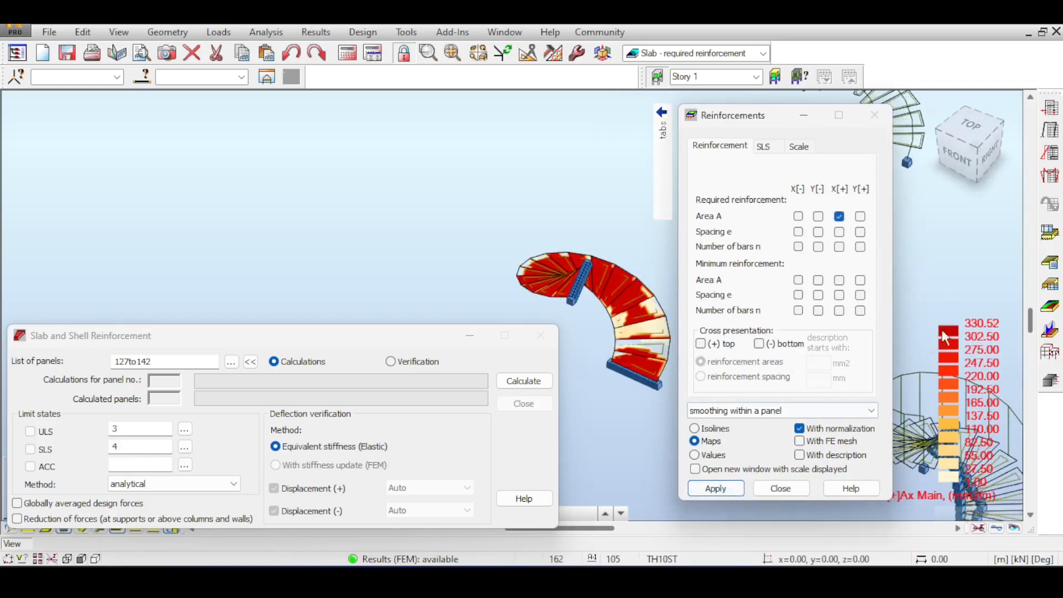
{"action": "left_click", "coordinate": [818, 216]}
{"action": "left_click", "coordinate": [717, 483]}
{"action": "left_click", "coordinate": [798, 216]}
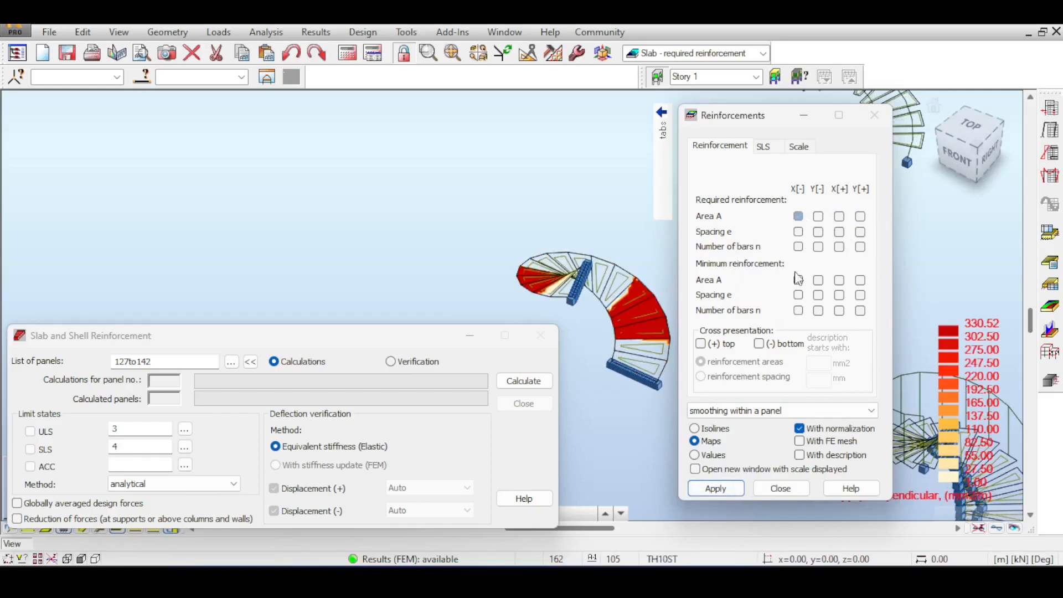
{"action": "left_click", "coordinate": [717, 489]}
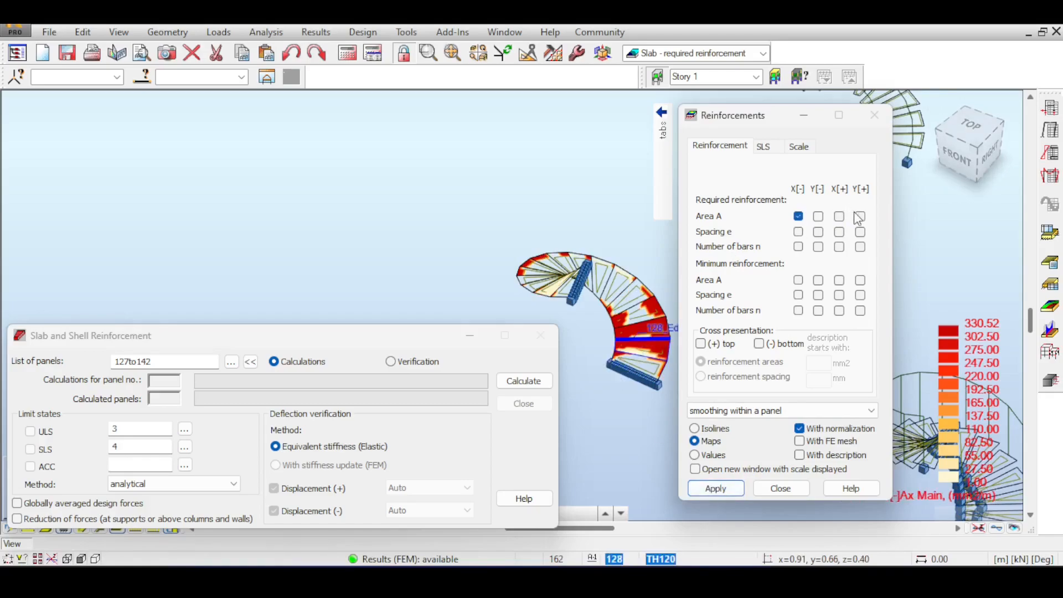
{"action": "left_click", "coordinate": [717, 488]}
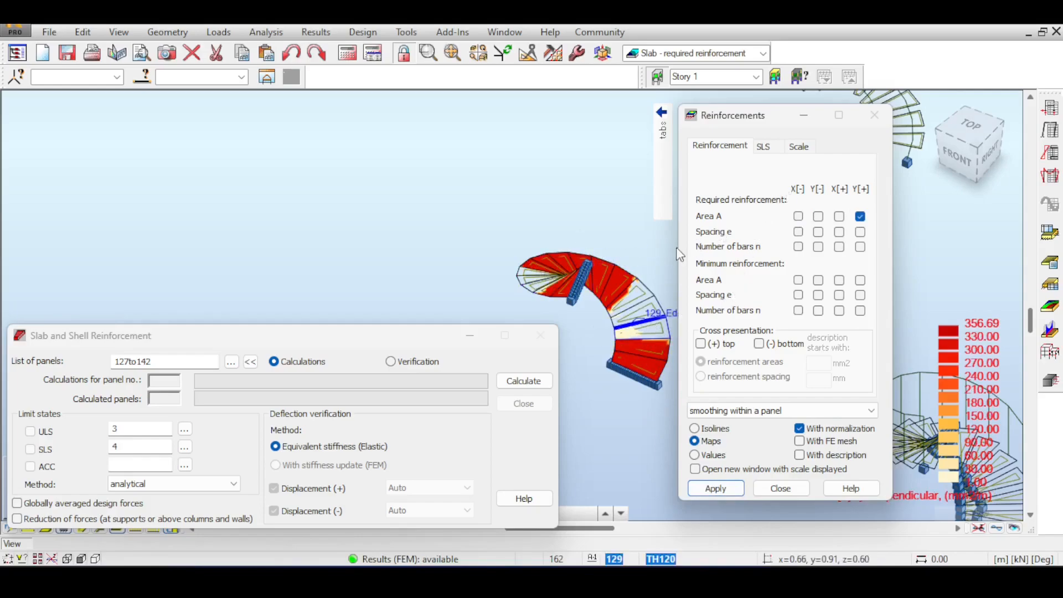
Step: Move the Slab and Shell Reinforcement dialog to reach the display toggles, and show the panels' local axes on the curved slab stair
{"action": "middle_click_drag", "start_coordinate": [629, 313], "coordinate": [583, 257]}
{"action": "scroll", "coordinate": [582, 257], "scroll_direction": "up", "scroll_amount": 3}
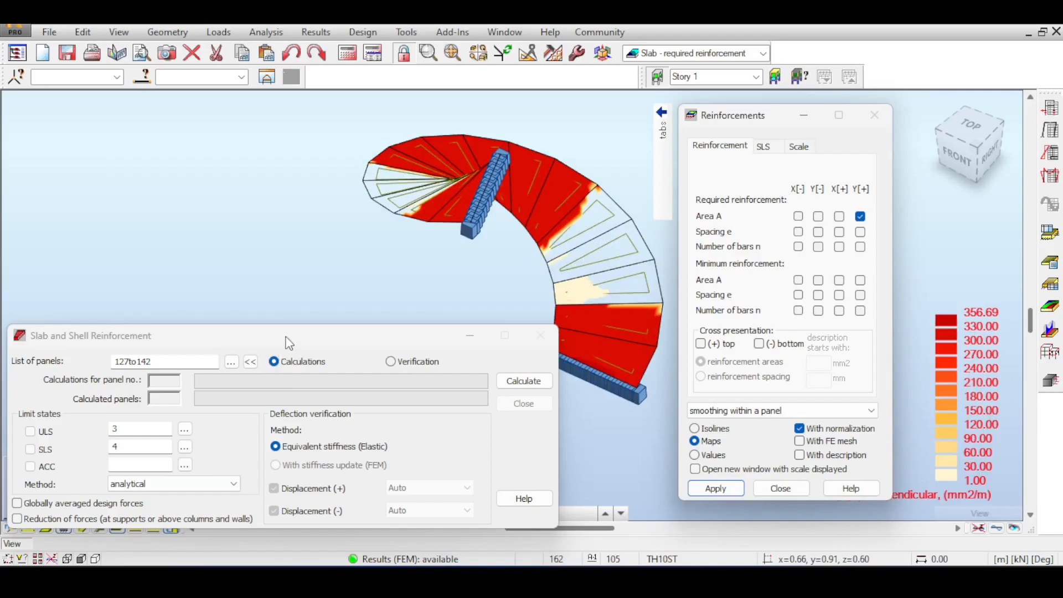
{"action": "left_click", "coordinate": [353, 340]}
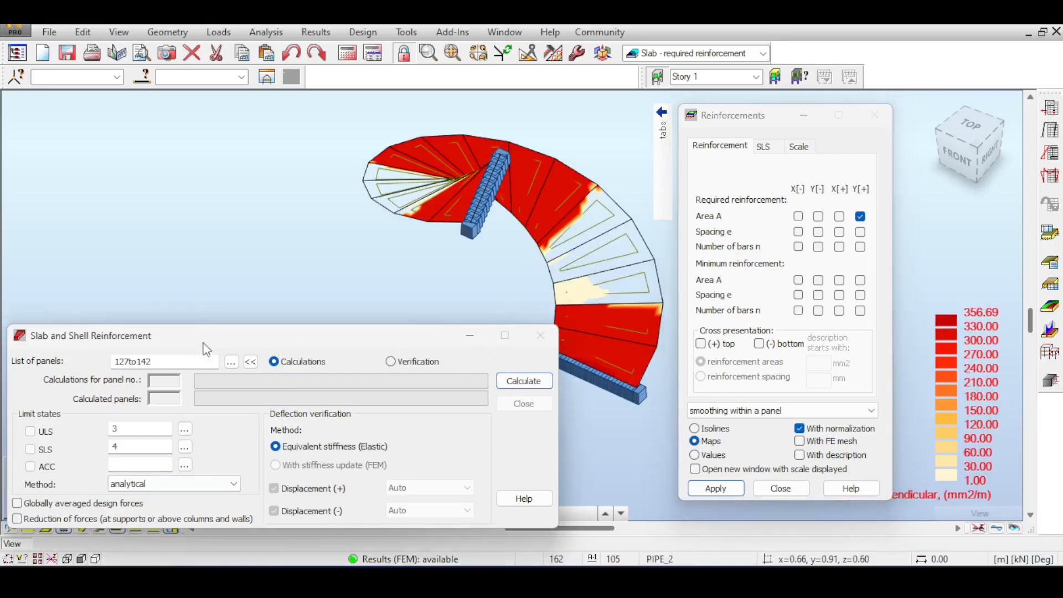
{"action": "left_click_drag", "start_coordinate": [227, 338], "coordinate": [230, 298]}
{"action": "left_click", "coordinate": [99, 529]}
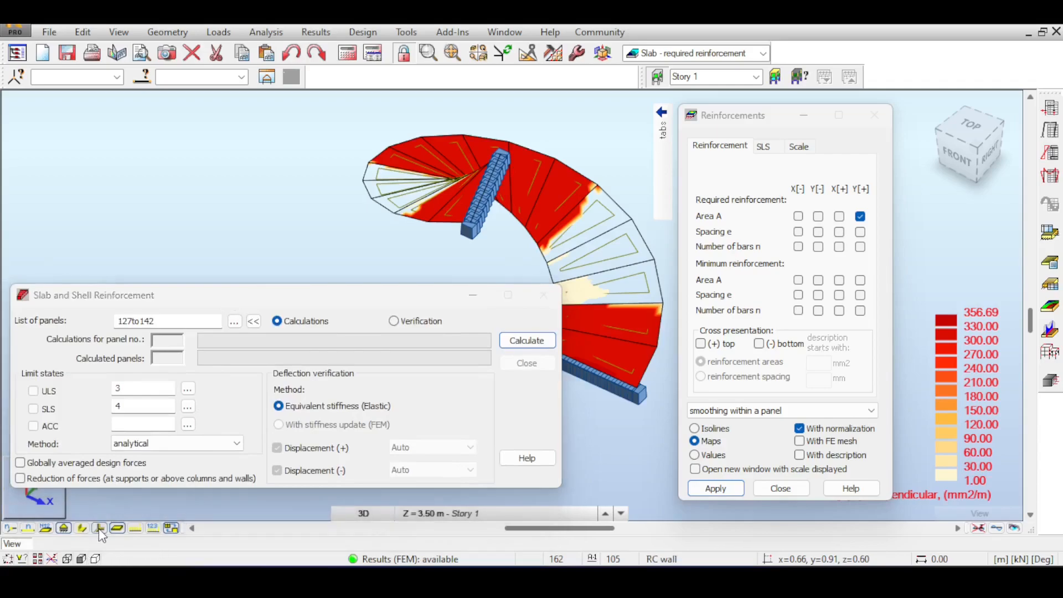
{"action": "left_click_drag", "start_coordinate": [364, 296], "coordinate": [346, 339]}
{"action": "scroll", "coordinate": [609, 304], "scroll_direction": "up", "scroll_amount": 3}
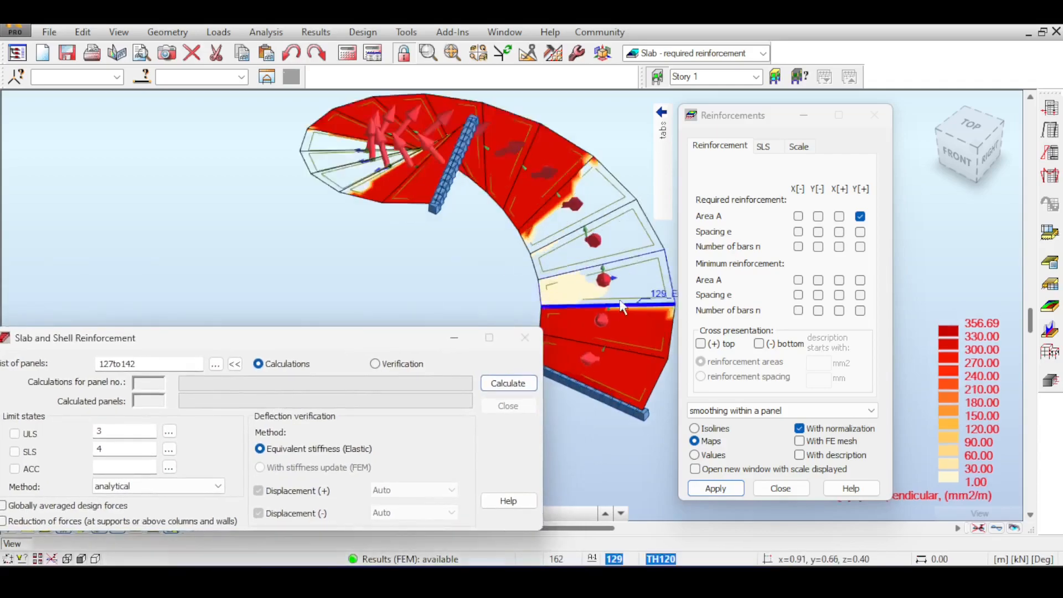
{"action": "middle_click_drag", "start_coordinate": [576, 210], "coordinate": [550, 217]}
{"action": "scroll", "coordinate": [547, 318], "scroll_direction": "down", "scroll_amount": 2}
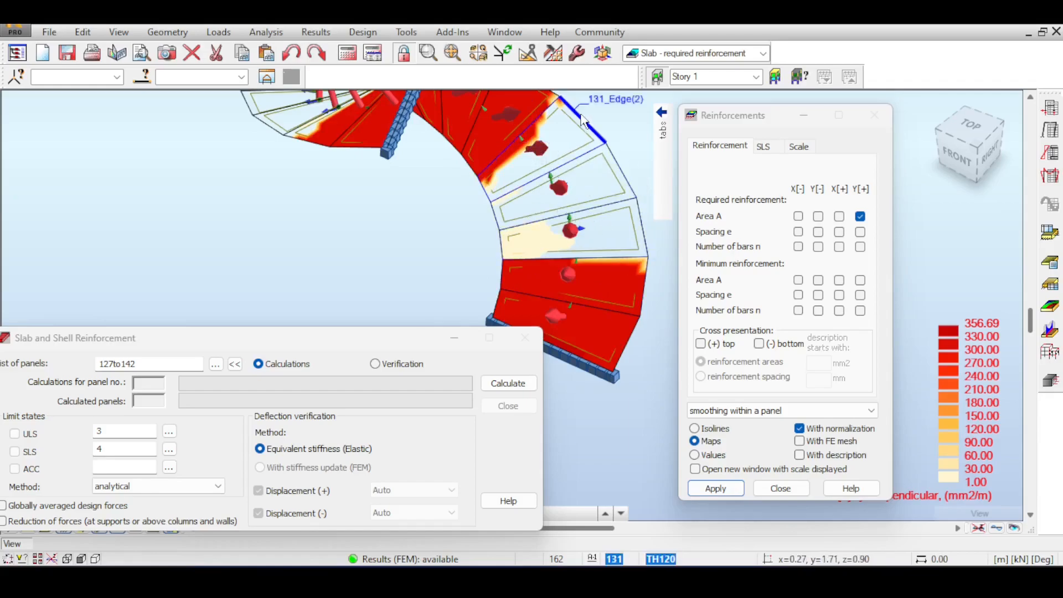
{"action": "middle_click_drag", "start_coordinate": [554, 145], "coordinate": [573, 198]}
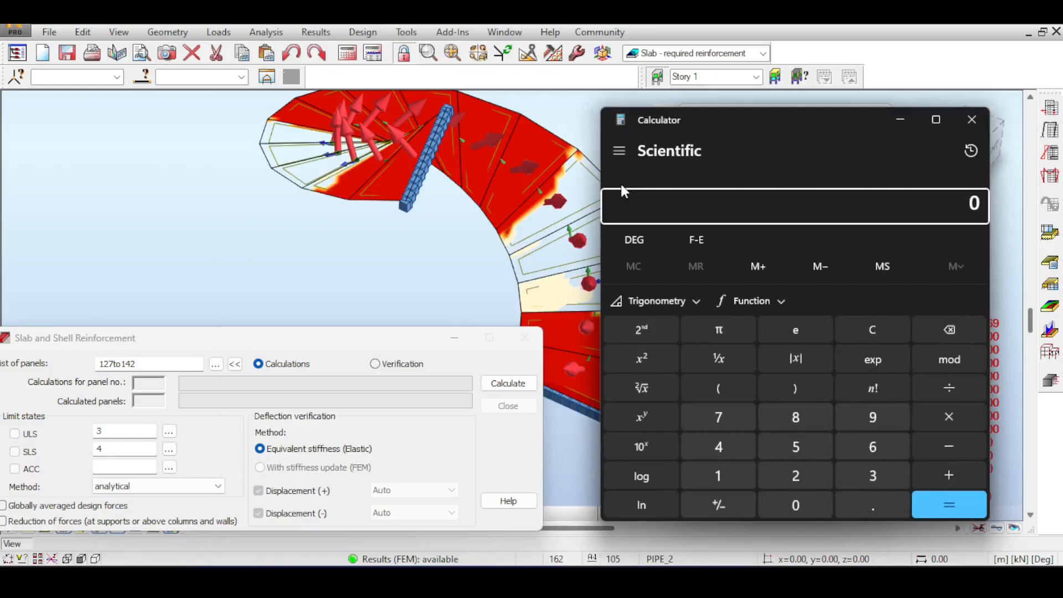
Step: Switch to Calculator, compute the 12 mm bar area as 0.25 × 3.14 × 12 × 12, and uncover the Reinforcements dialog and map scale
{"action": "type", "text": "0.25*3.14*12"}
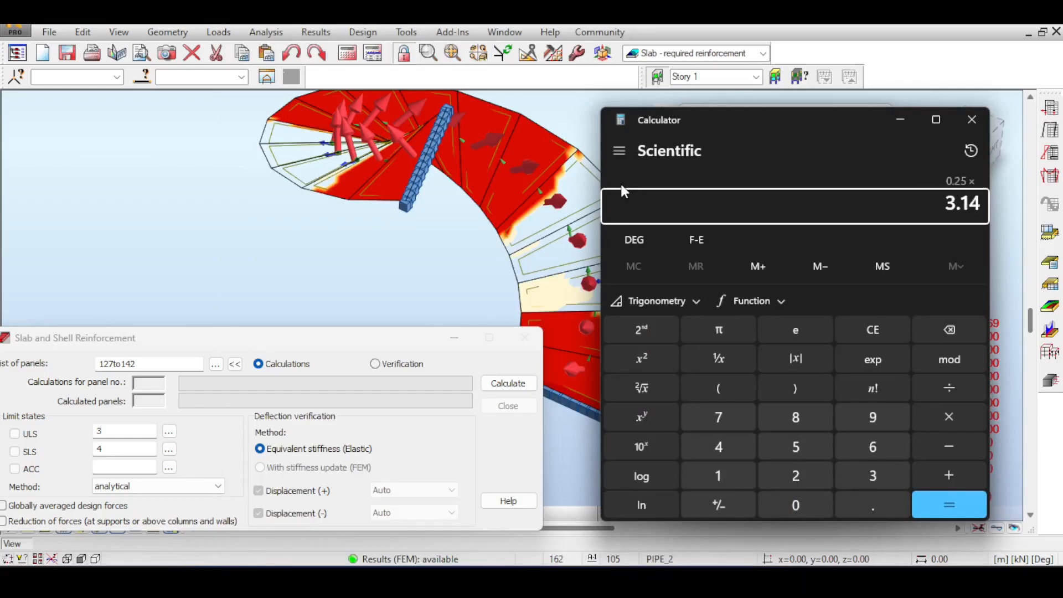
{"action": "type", "text": "*12"}
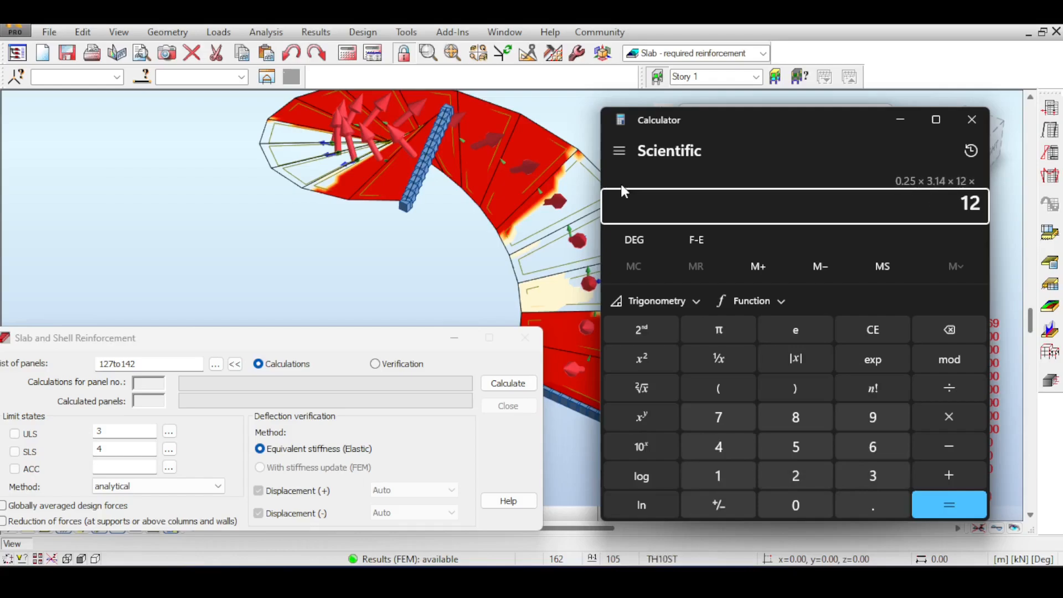
{"action": "key", "text": "Return"}
{"action": "left_click_drag", "start_coordinate": [784, 121], "coordinate": [485, 119]}
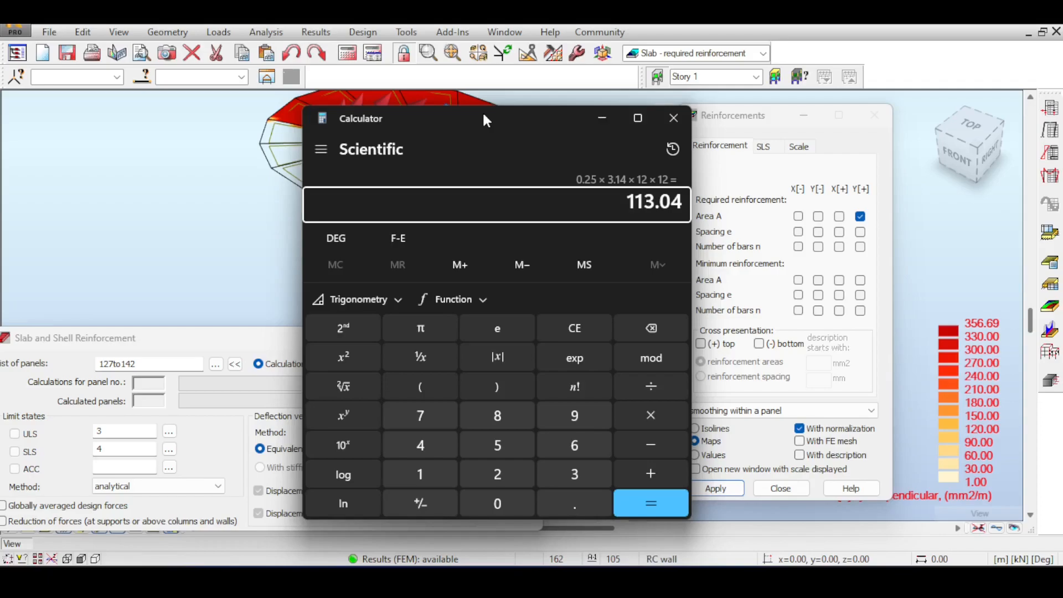
{"action": "left_click_drag", "start_coordinate": [486, 120], "coordinate": [388, 116]}
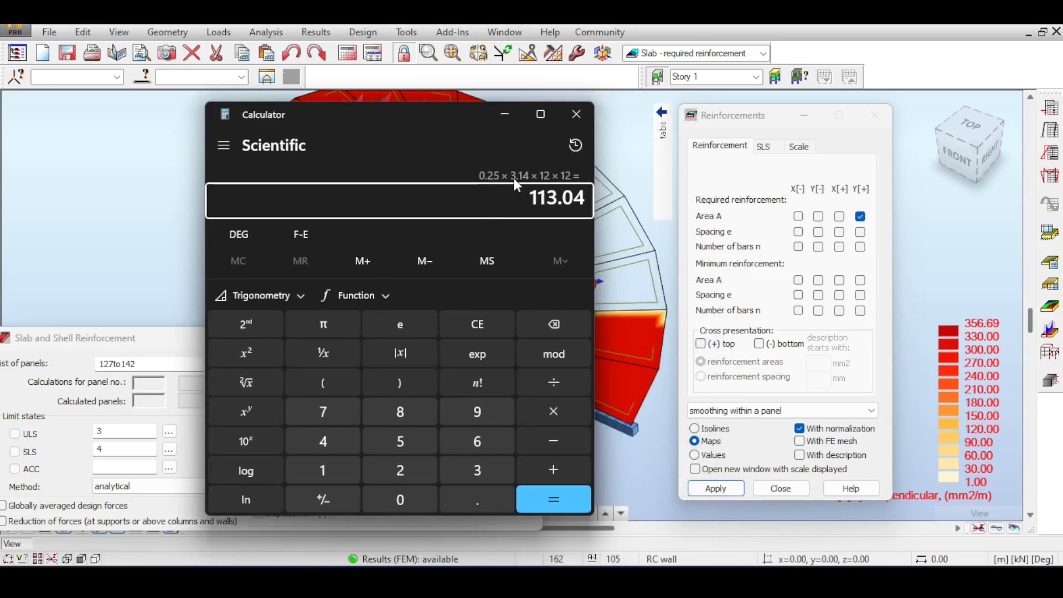
Step: Clear the calculation and compute the 10 mm bar area as 0.25 × 3.14 × 10 × 10
{"action": "key", "text": "Escape"}
{"action": "type", "text": "0.2"}
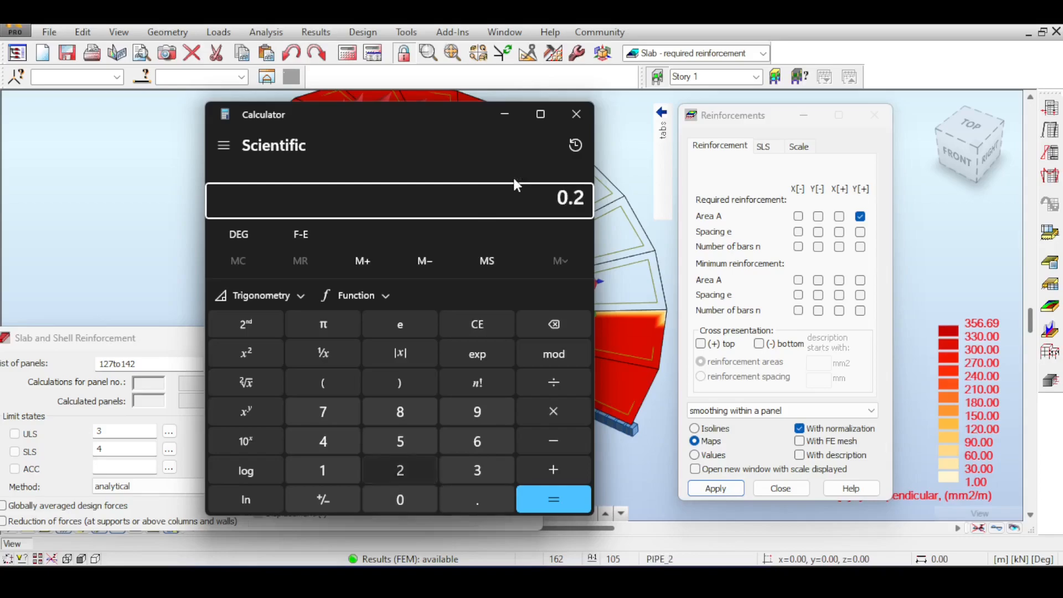
{"action": "type", "text": "5*3.1"}
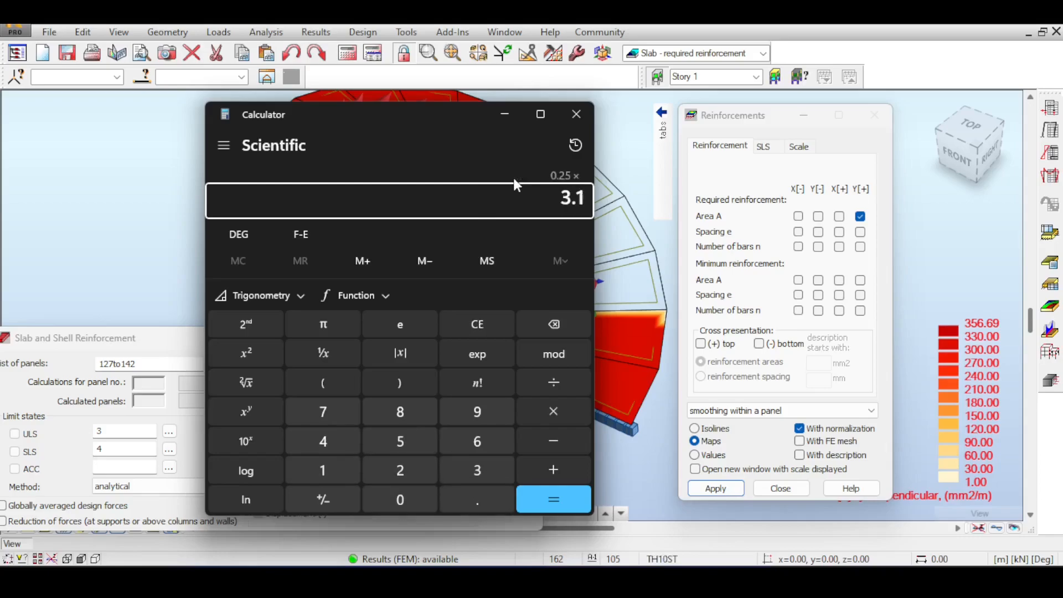
{"action": "type", "text": "4*10*10 × 1"}
{"action": "key", "text": "Return"}
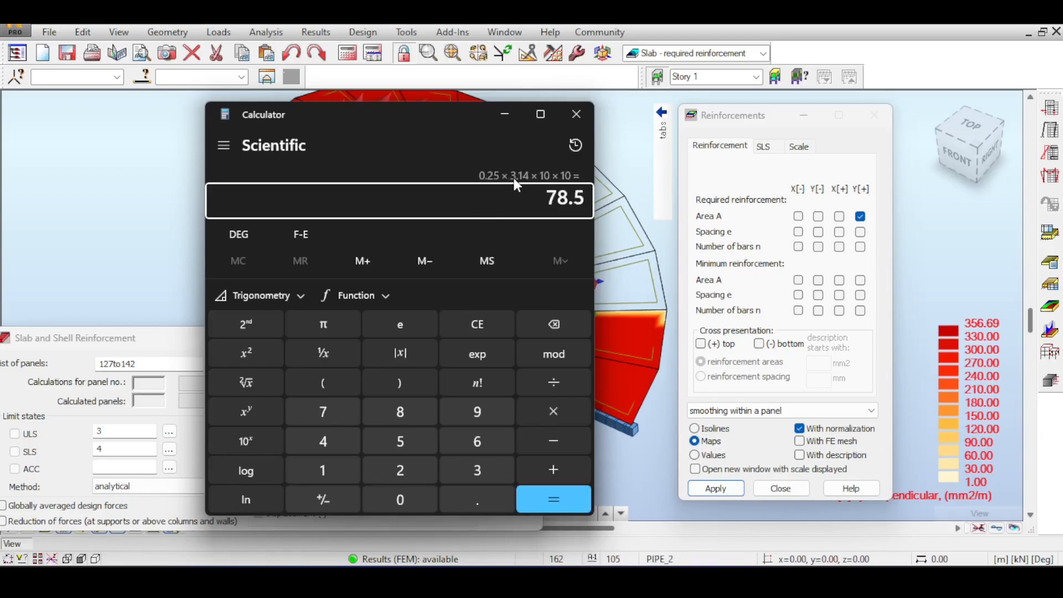
Step: Calculate the number of 10 mm bars per metre as 356 ÷ 78 and close Calculator
{"action": "type", "text": "356/78"}
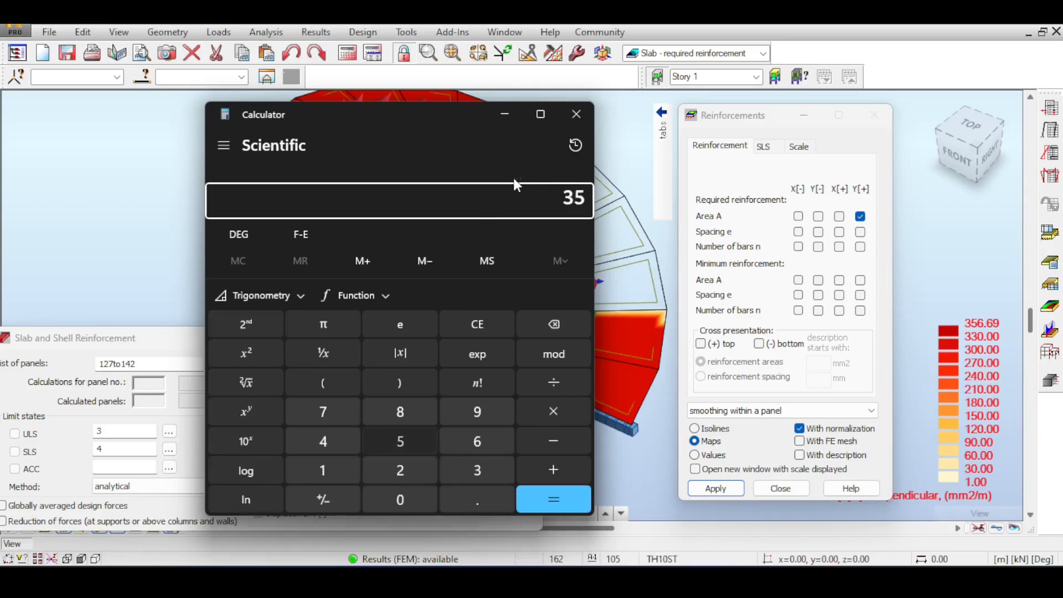
{"action": "key", "text": "Return"}
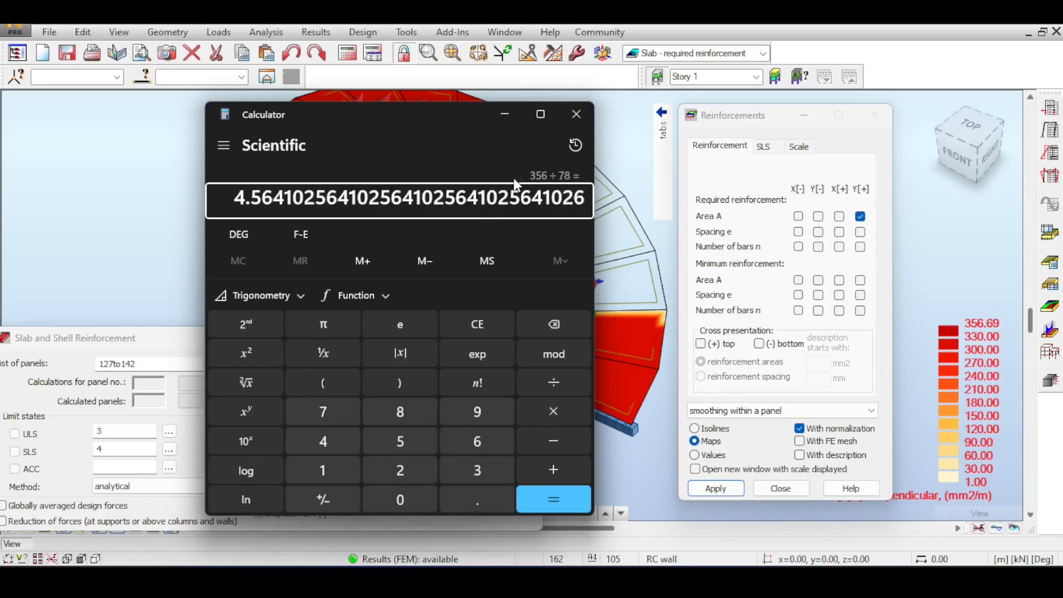
{"action": "left_click", "coordinate": [572, 122]}
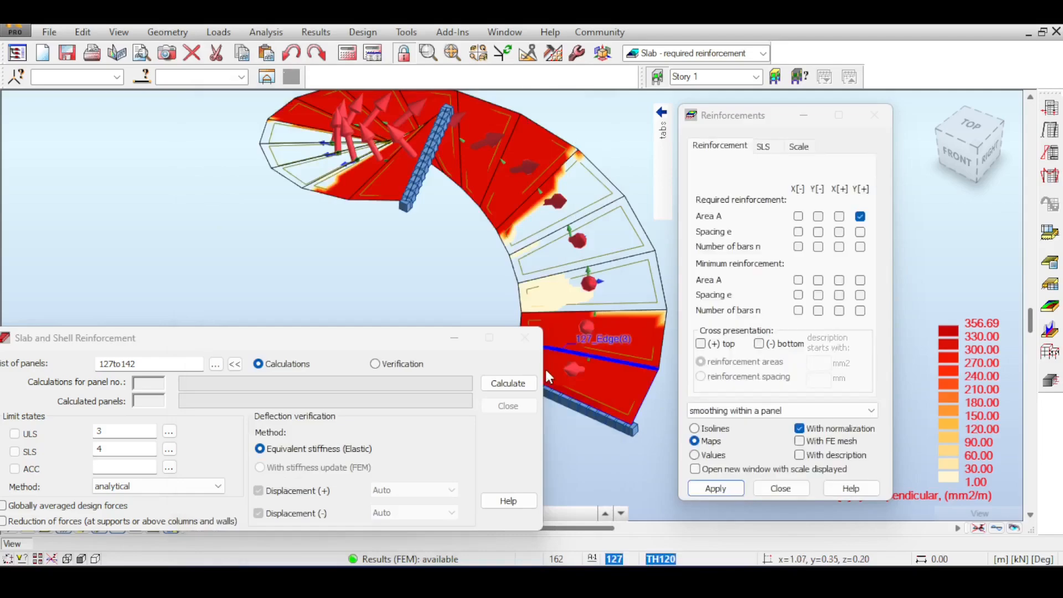
Step: Inspect the Y[+] reinforcement map and panel axes at the stair's lower support, upper support and bottom treads
{"action": "scroll", "coordinate": [593, 363], "scroll_direction": "up", "scroll_amount": 2}
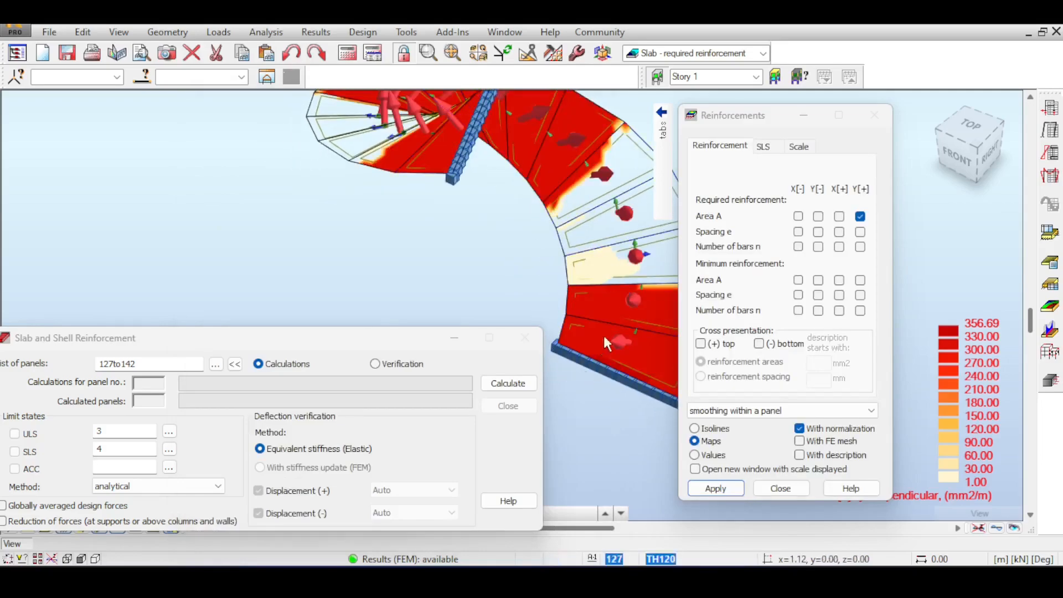
{"action": "middle_click_drag", "start_coordinate": [598, 343], "coordinate": [514, 328]}
{"action": "scroll", "coordinate": [636, 220], "scroll_direction": "down", "scroll_amount": 1}
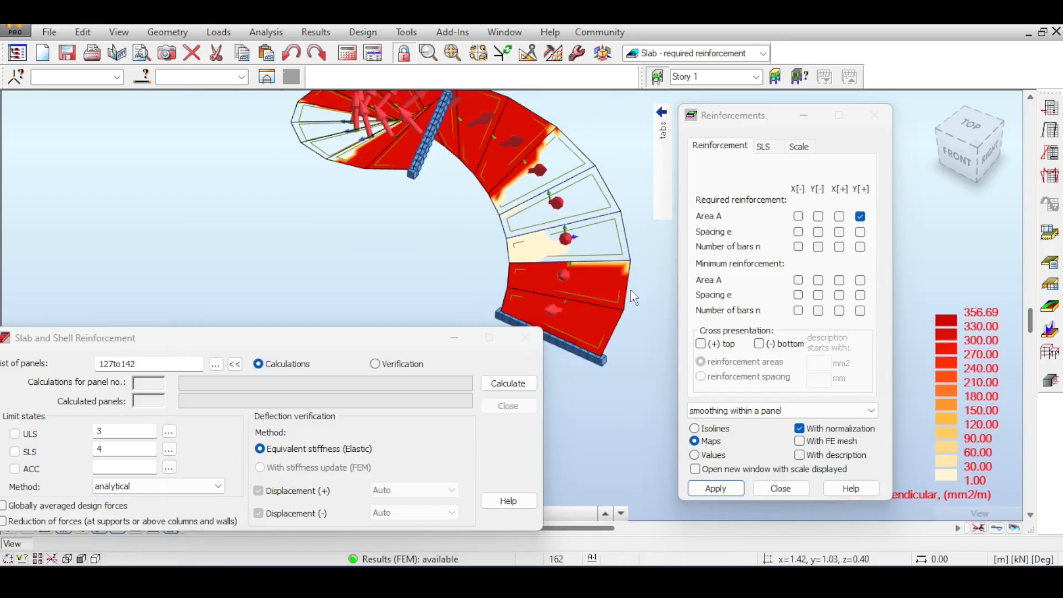
{"action": "middle_click_drag", "start_coordinate": [646, 221], "coordinate": [642, 256]}
{"action": "middle_click_drag", "start_coordinate": [597, 298], "coordinate": [634, 285]}
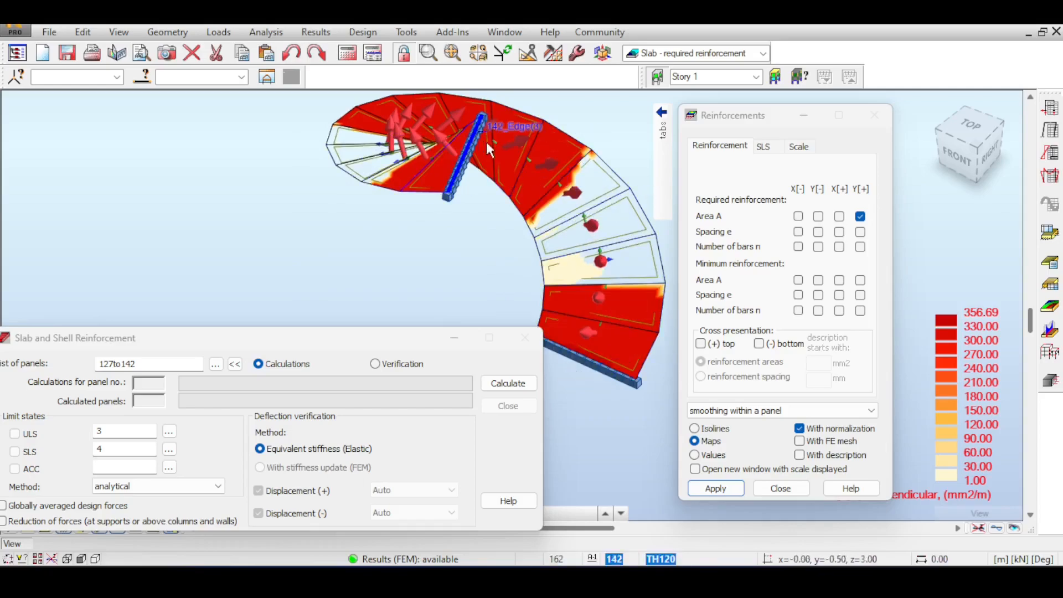
{"action": "scroll", "coordinate": [625, 294], "scroll_direction": "up", "scroll_amount": 5}
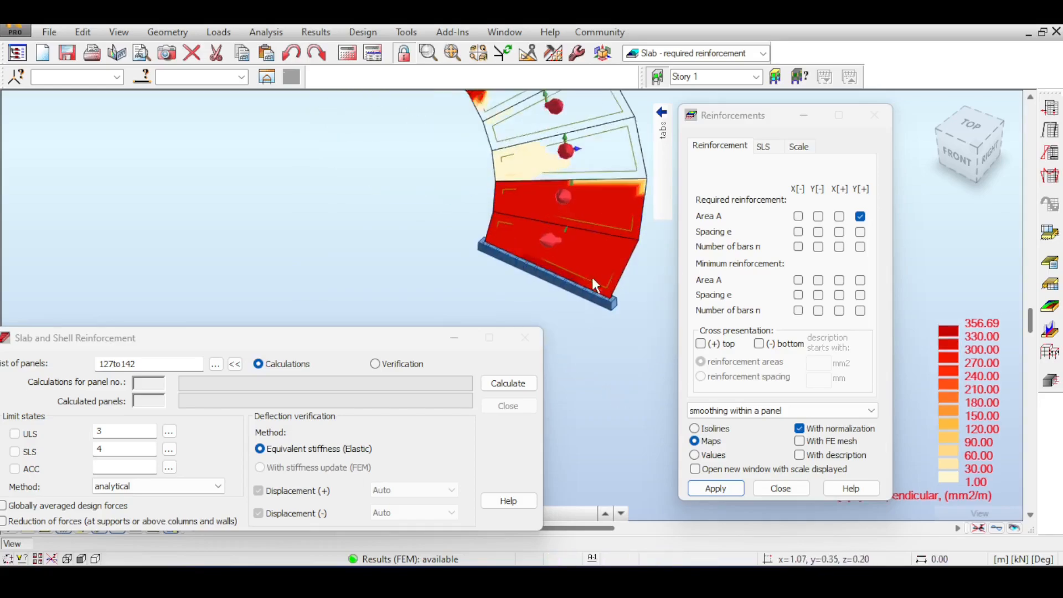
{"action": "middle_click_drag", "start_coordinate": [581, 209], "coordinate": [544, 258]}
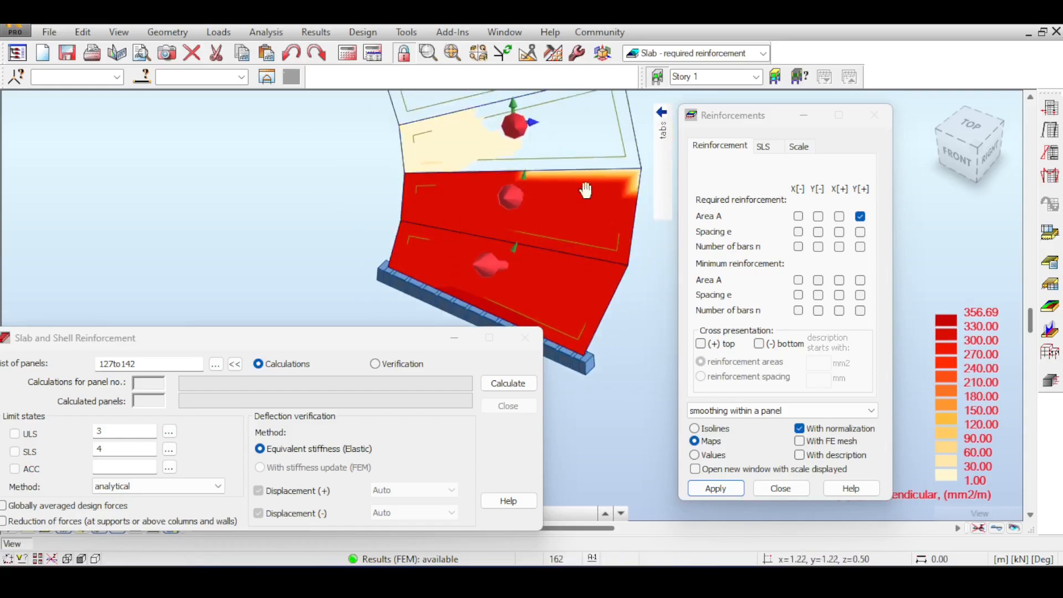
{"action": "middle_click_drag", "start_coordinate": [591, 173], "coordinate": [571, 254]}
{"action": "scroll", "coordinate": [554, 132], "scroll_direction": "down", "scroll_amount": 4}
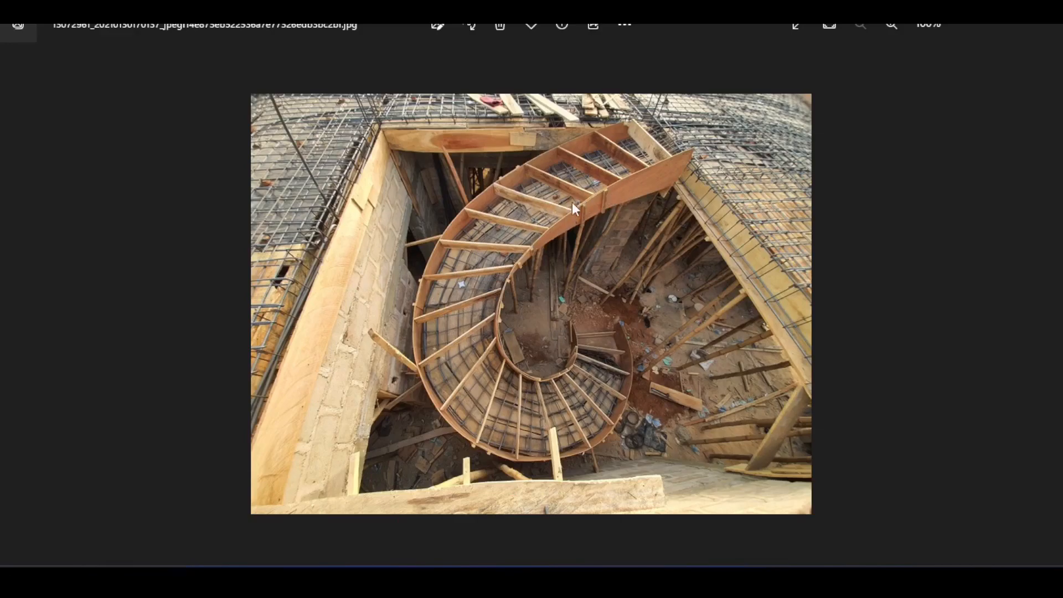
Step: Examine the spiral stair formwork photo closely, covering the reinforcement mesh and riser boards from the bottom treads to the upper support
{"action": "scroll", "coordinate": [474, 355], "scroll_direction": "up", "scroll_amount": 5}
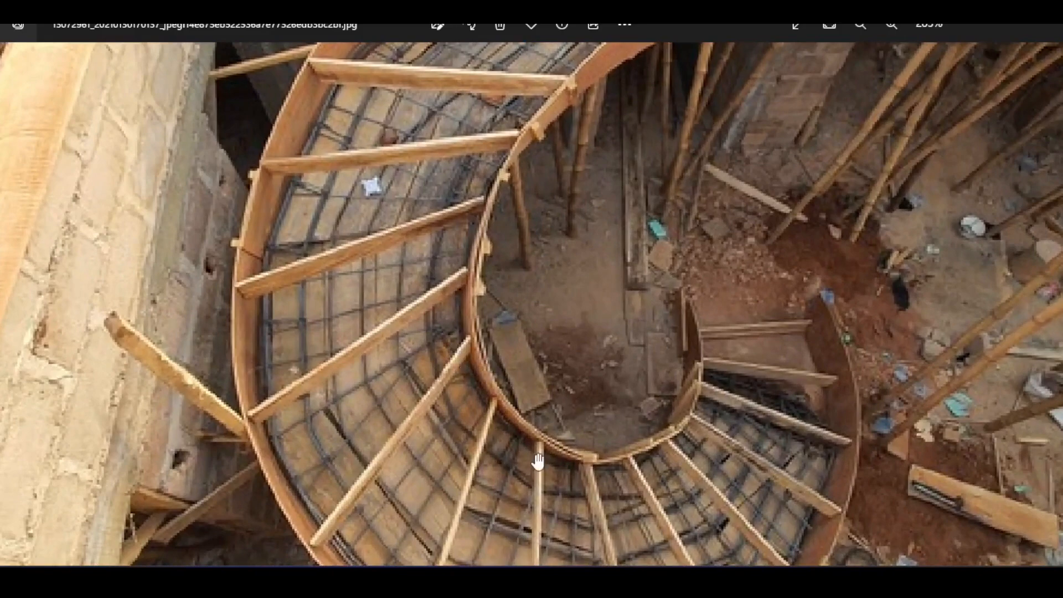
{"action": "scroll", "coordinate": [540, 459], "scroll_direction": "down", "scroll_amount": 1}
{"action": "scroll", "coordinate": [765, 463], "scroll_direction": "down", "scroll_amount": 2}
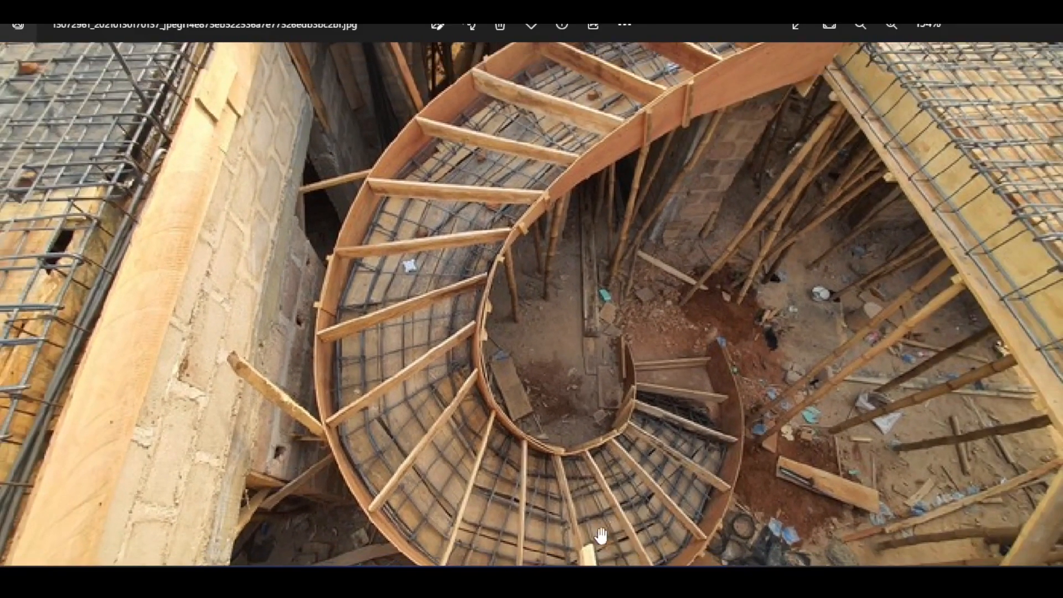
{"action": "scroll", "coordinate": [527, 443], "scroll_direction": "down", "scroll_amount": 2}
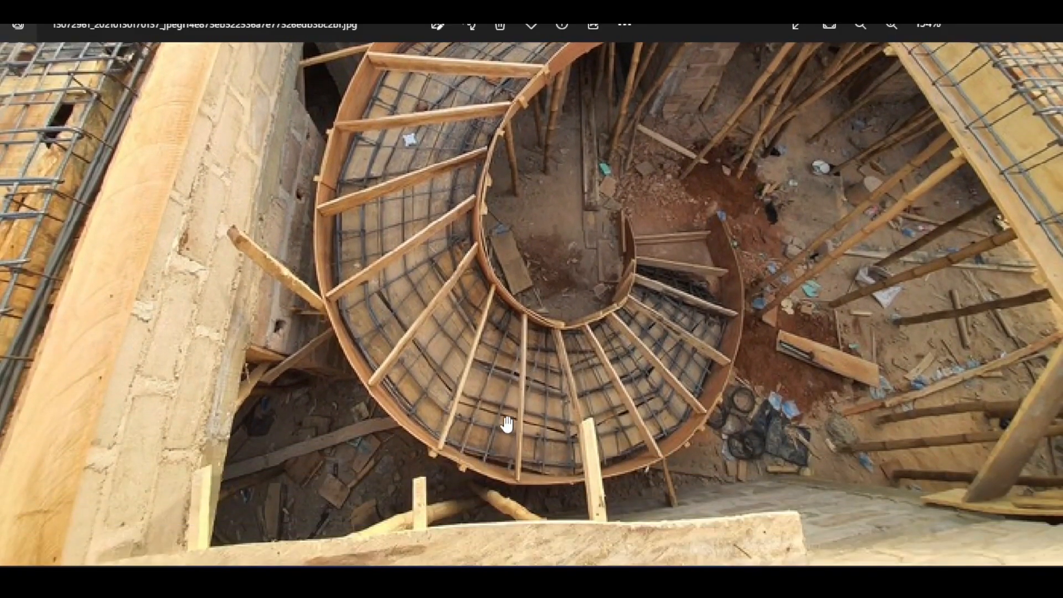
{"action": "scroll", "coordinate": [518, 344], "scroll_direction": "down", "scroll_amount": 1}
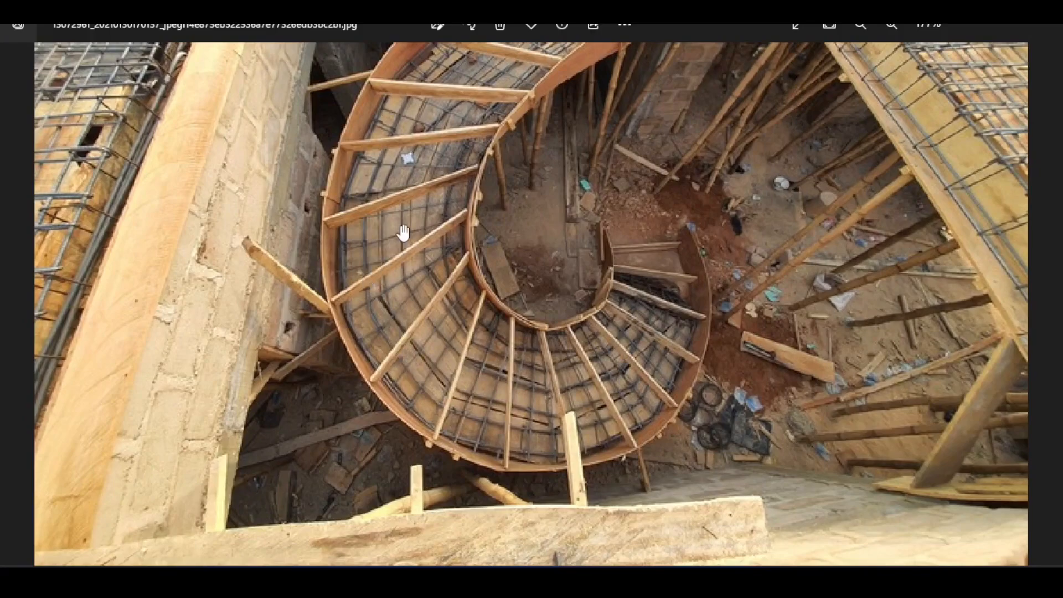
{"action": "scroll", "coordinate": [402, 233], "scroll_direction": "up", "scroll_amount": 2}
{"action": "left_click_drag", "start_coordinate": [453, 176], "coordinate": [405, 290]}
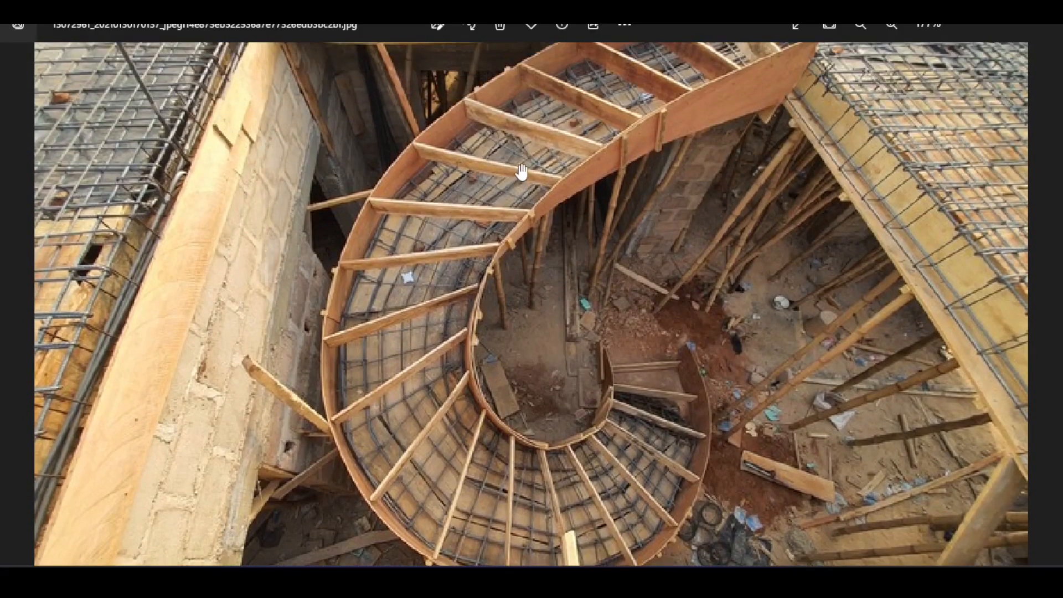
{"action": "scroll", "coordinate": [531, 171], "scroll_direction": "down", "scroll_amount": 2}
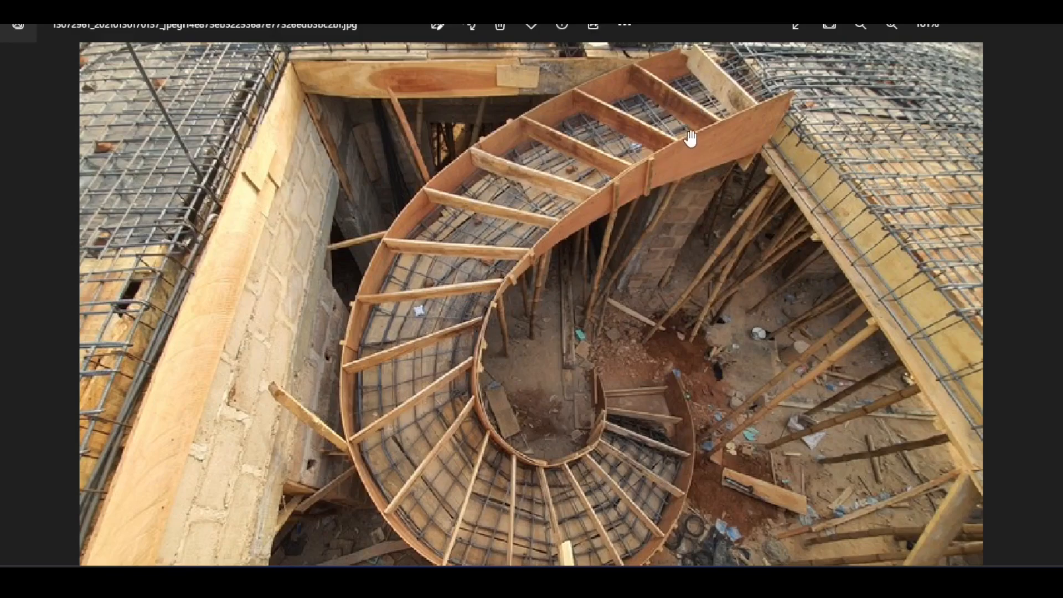
Step: Switch to the stair reinforcement mesh photo, enlarge its window, and display it side by side with the spiral stair formwork photo
{"action": "key", "text": "alt+Tab"}
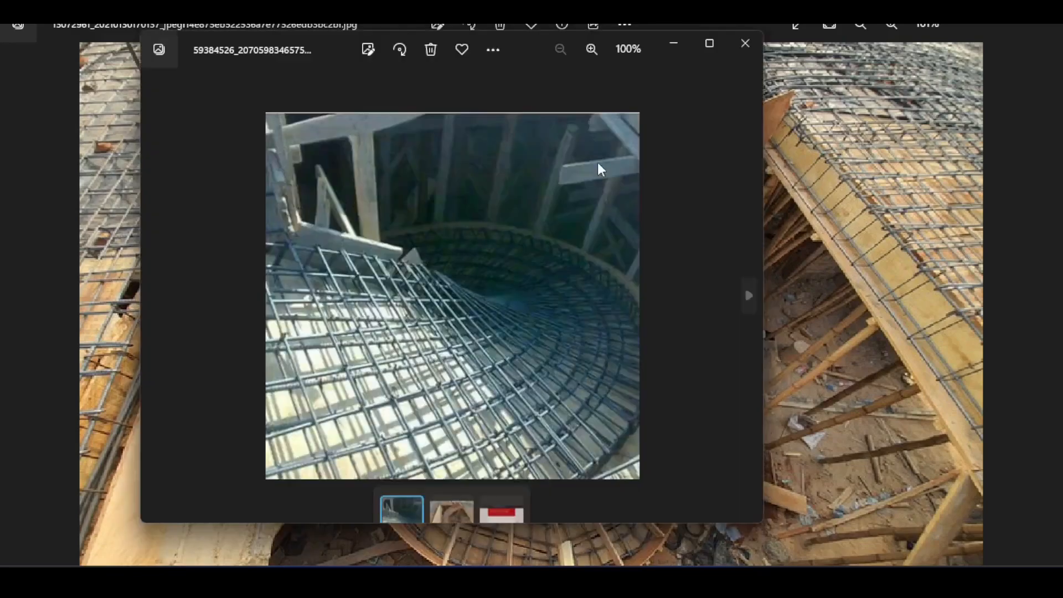
{"action": "left_click", "coordinate": [709, 46]}
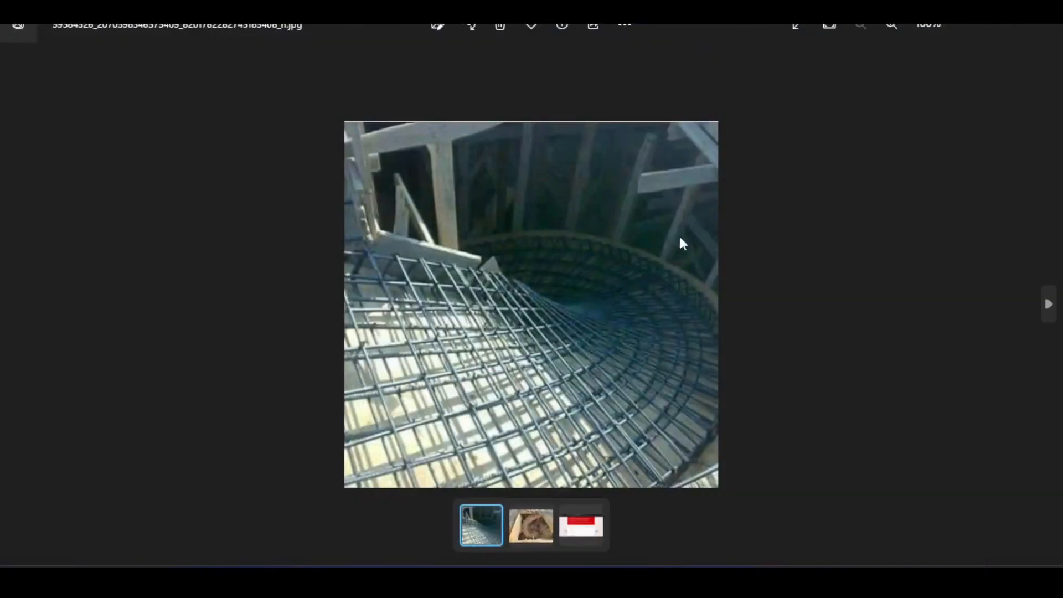
{"action": "left_click", "coordinate": [514, 518]}
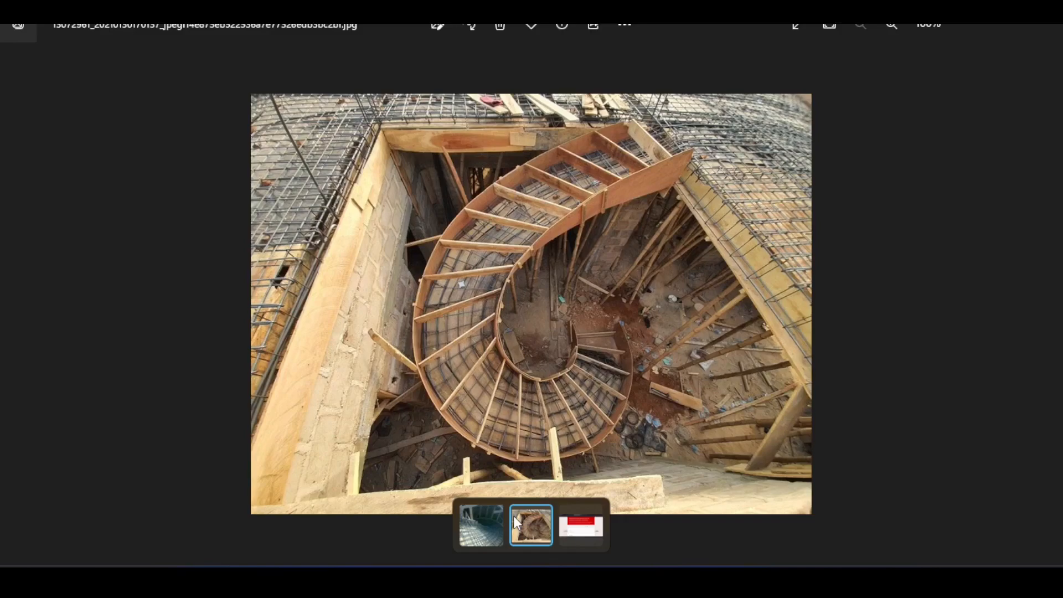
{"action": "left_click", "coordinate": [496, 518]}
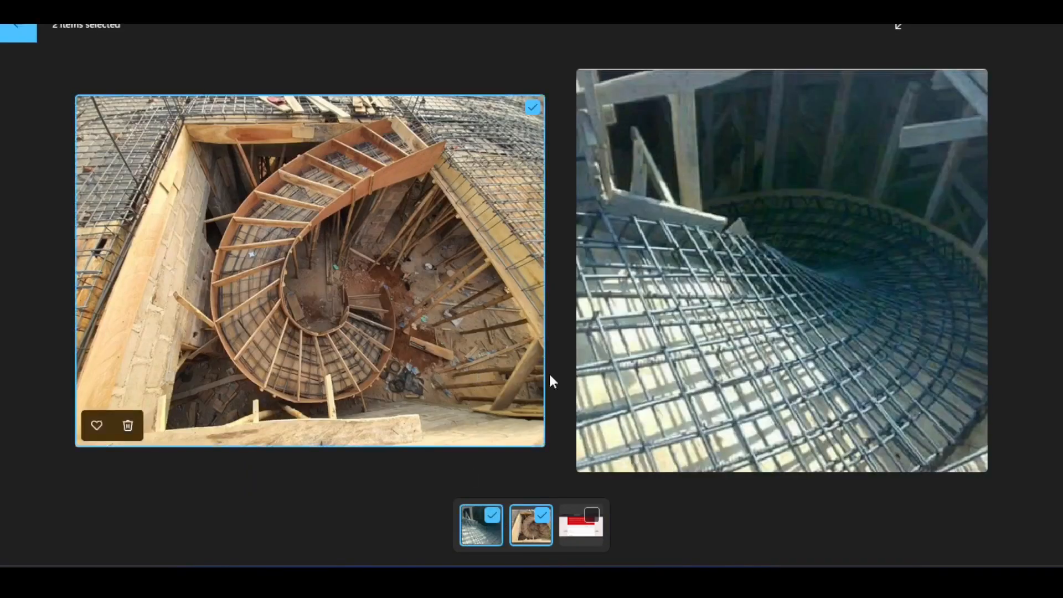